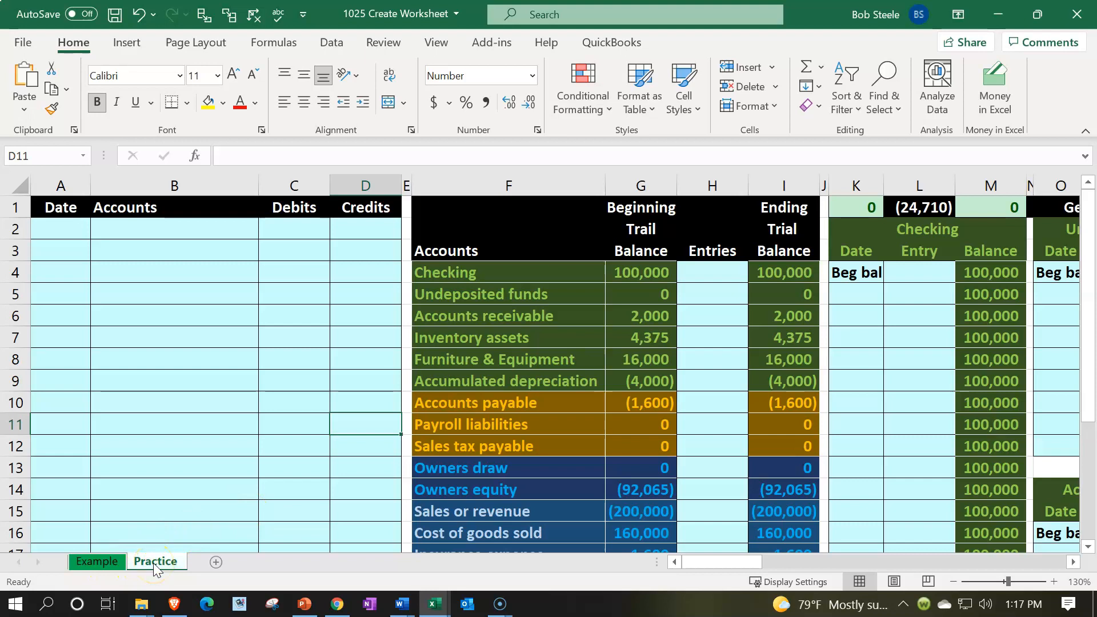
On the Example sheet, examine the journal entry columns and the trial balance's beginning, entries and ending columns
left_click(112, 559)
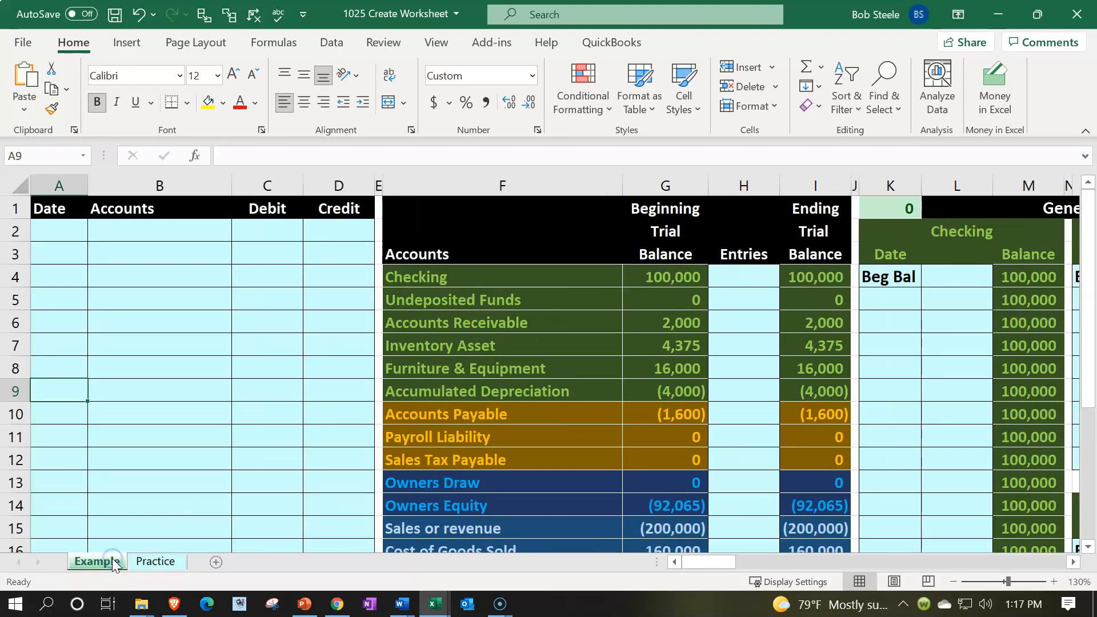
left_click(244, 351)
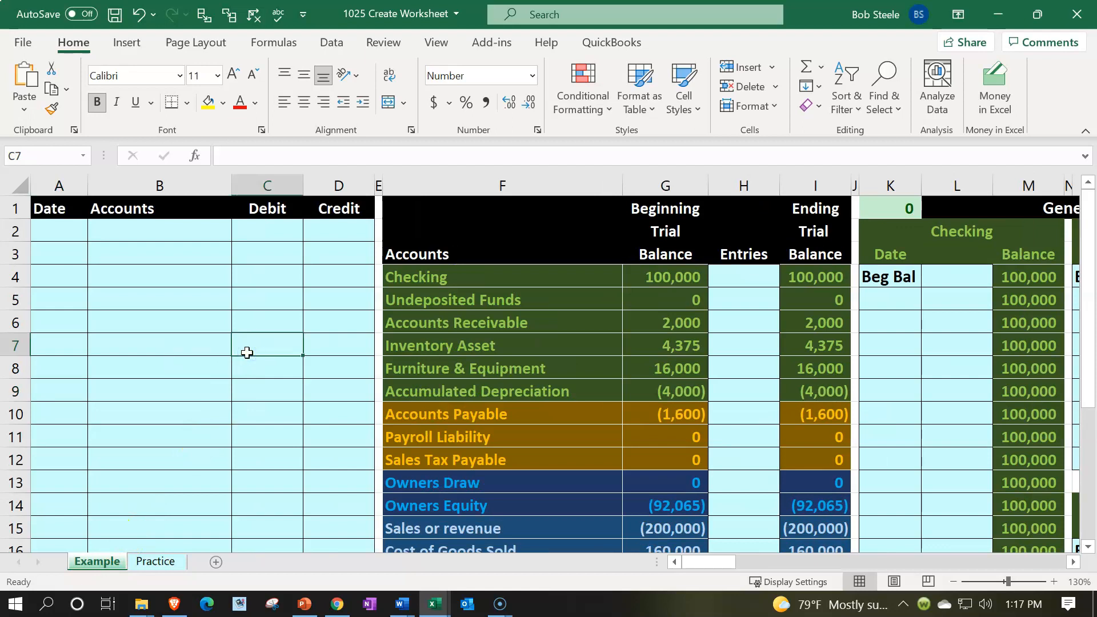
key("Left")
key("Left")
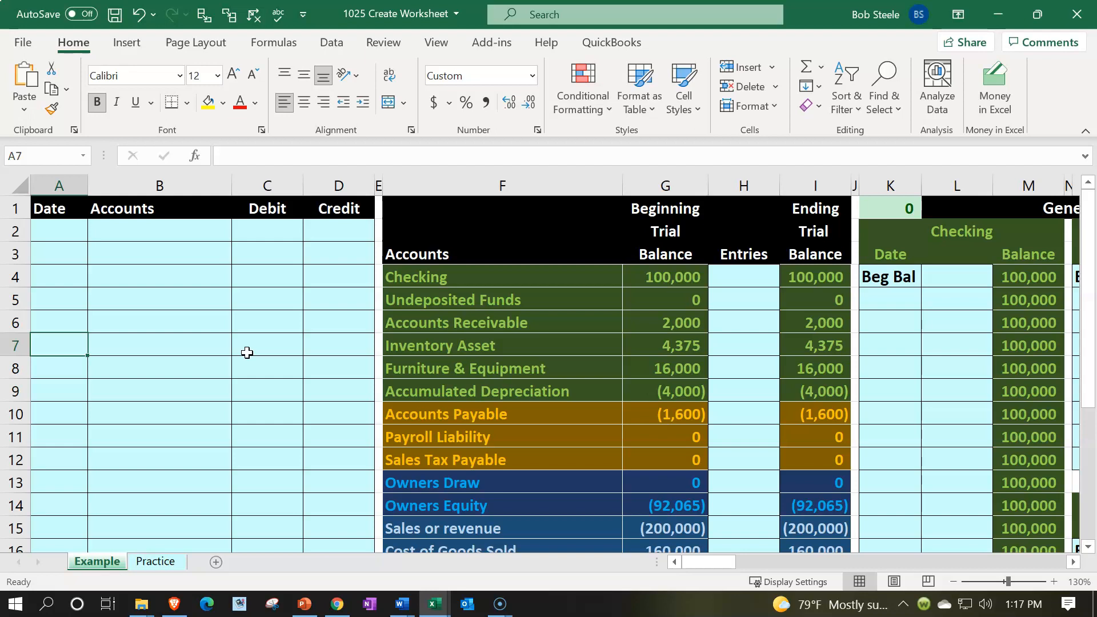
key("Right")
key("Right")
key("Right")
key("Right")
key("Right")
key("Right")
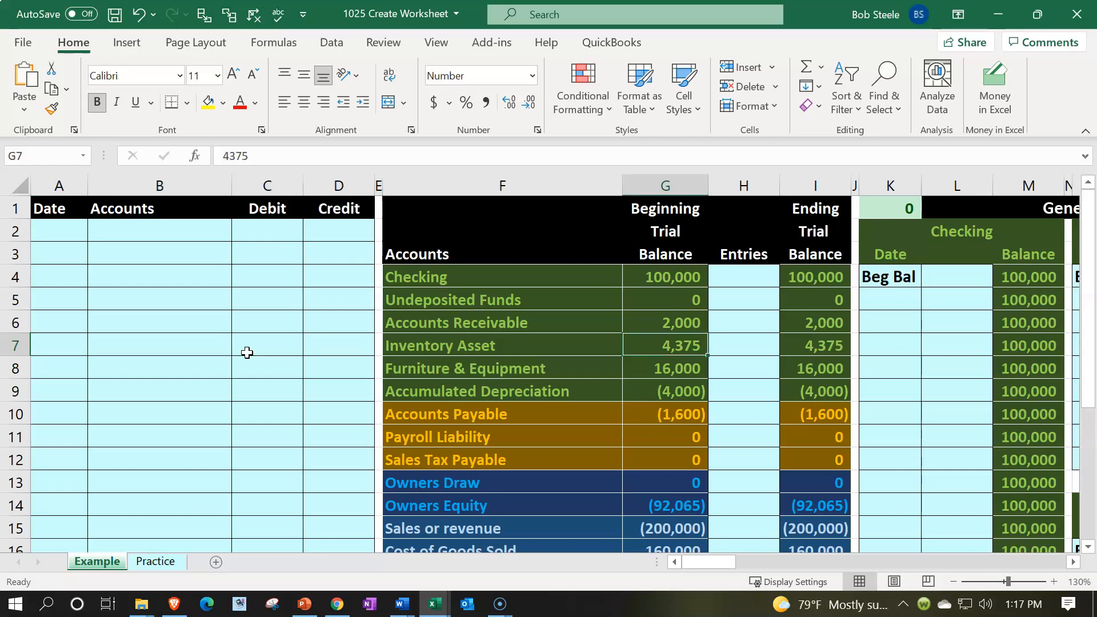
key("Right")
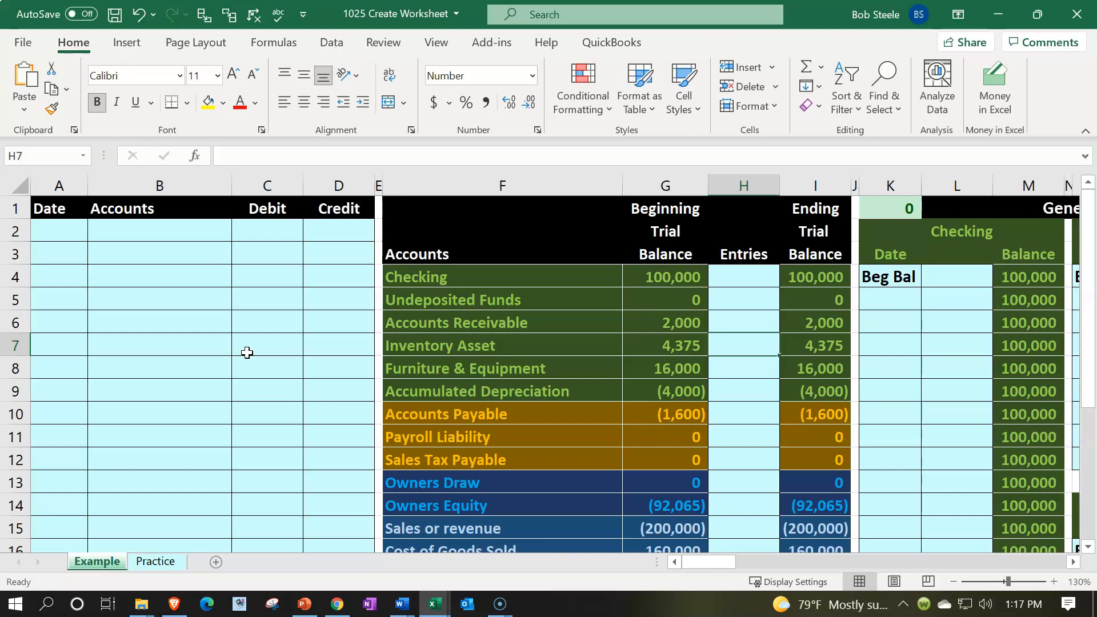
key("Right")
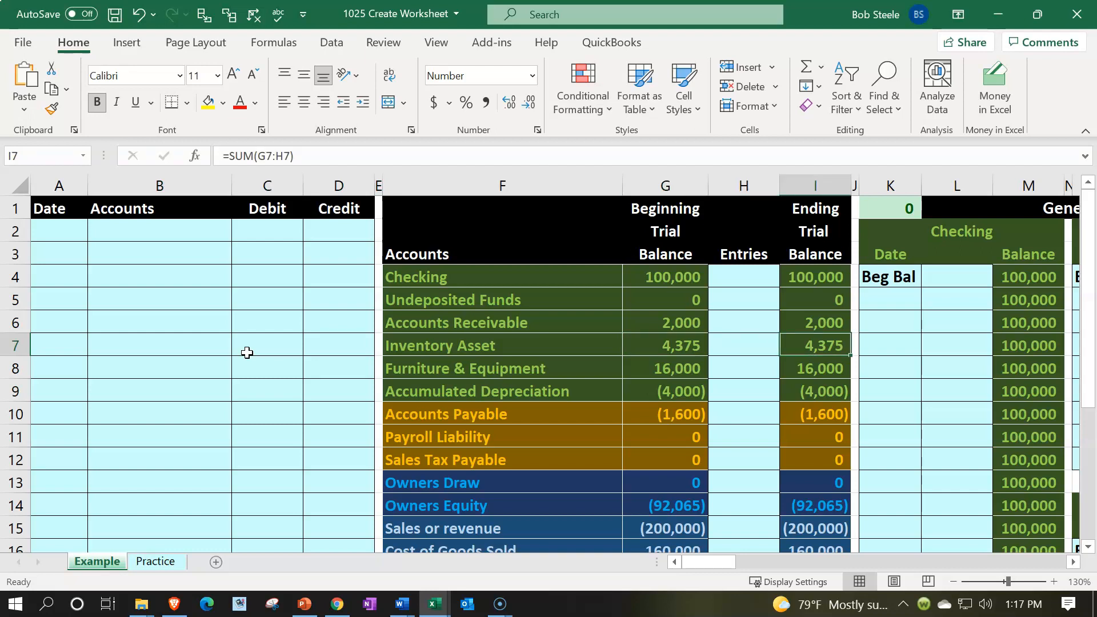
Examine the Example sheet's general ledger accounts from Checking through Telephone Expense
key("Right")
key("Right")
key("Right")
key("Right")
key("Right")
key("Right")
key("Right")
key("Right")
key("Right")
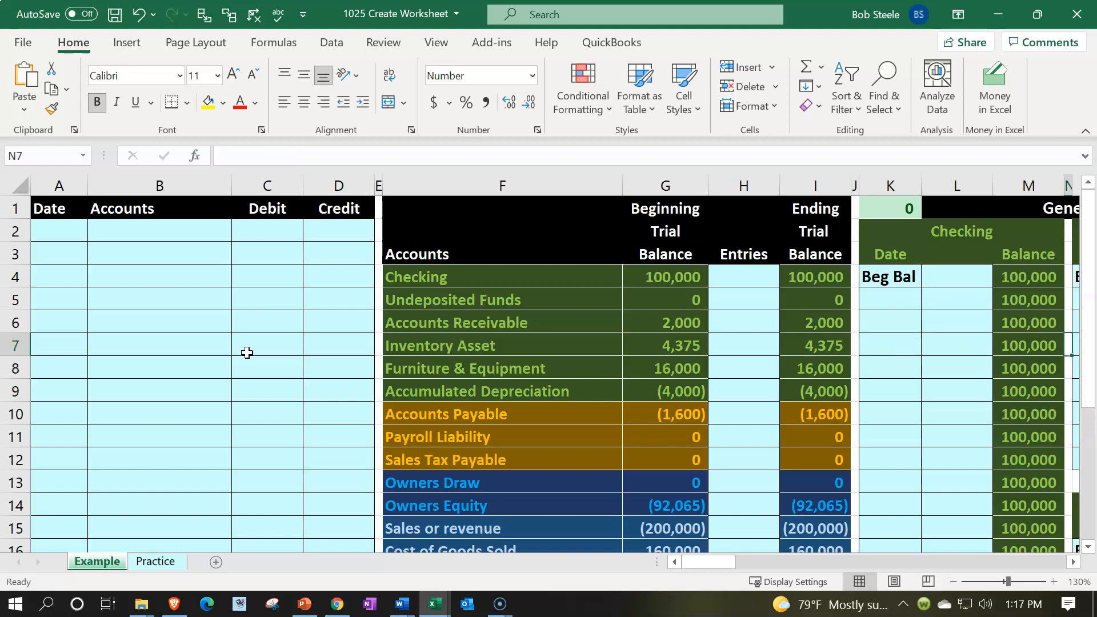
key("Right")
key("Right")
key("Right")
key("Right")
key("Right")
key("Right")
key("Right")
key("Right")
key("Right")
key("Right")
key("Right")
key("Right")
key("Right")
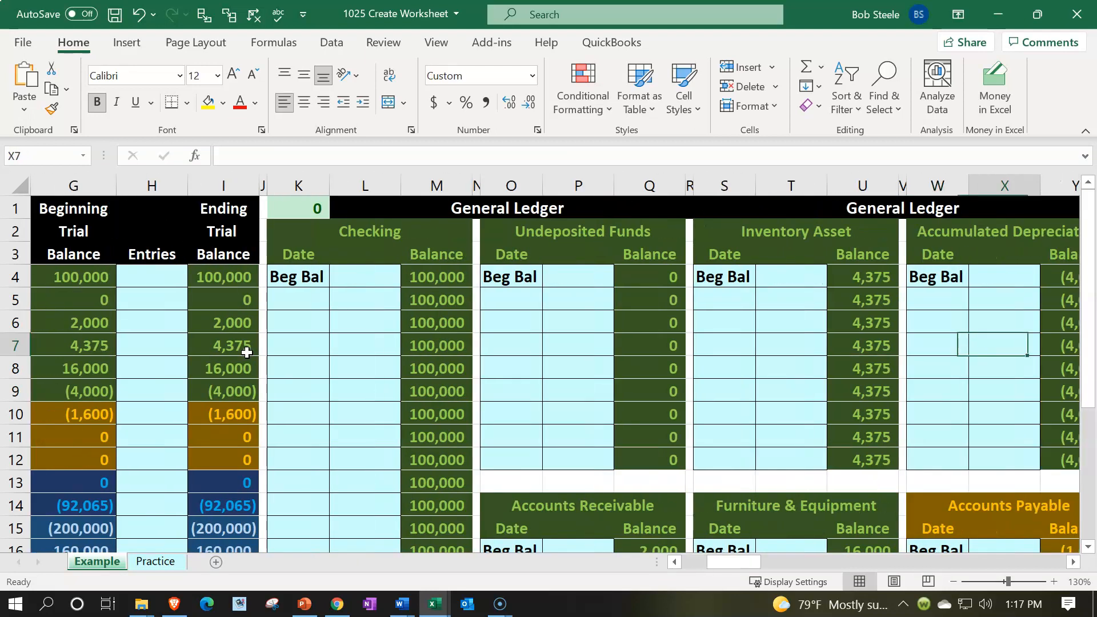
key("Right")
key("Right")
key("Right")
key("Right")
key("Right")
key("Right")
key("Right")
key("Right")
key("Right")
key("Right")
key("Right")
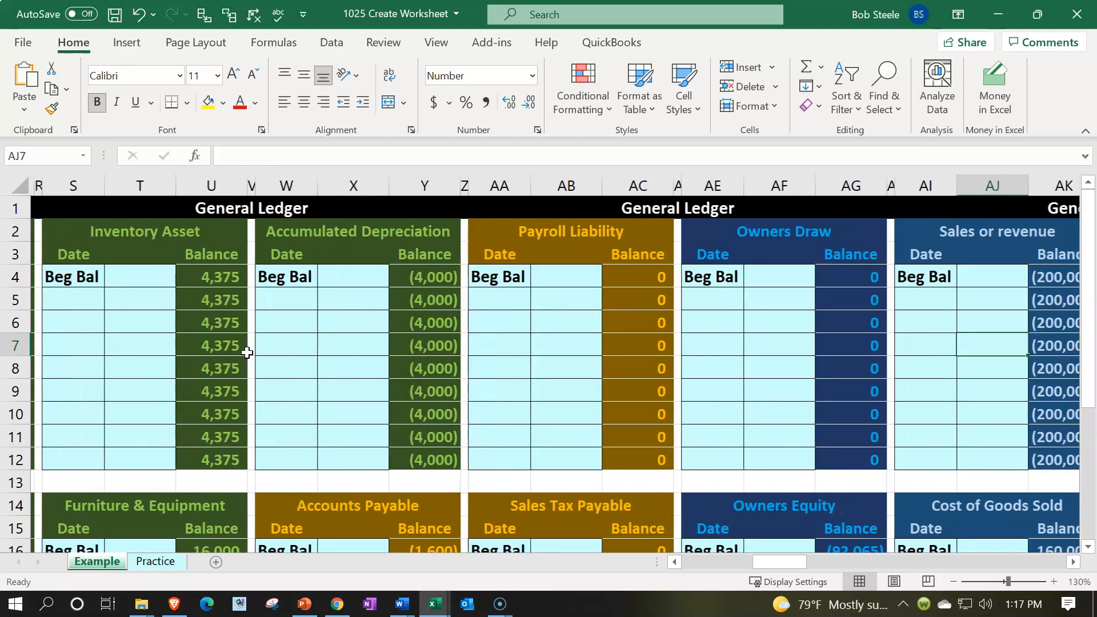
key("Right")
key("Right")
key("Right")
key("Right")
key("Right")
key("Right")
key("Right")
key("Right")
key("Right")
key("Right")
key("Right")
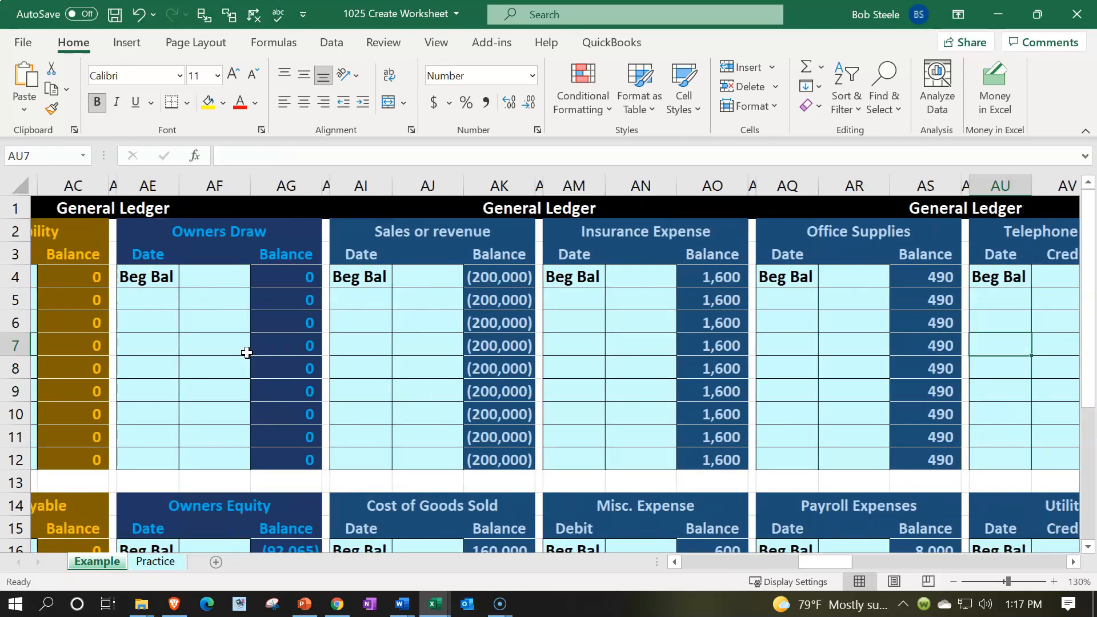
Review the accounts receivable and accounts payable subsidiary ledgers on the Example sheet
key("Right")
key("Right")
key("Right")
key("Right")
key("Right")
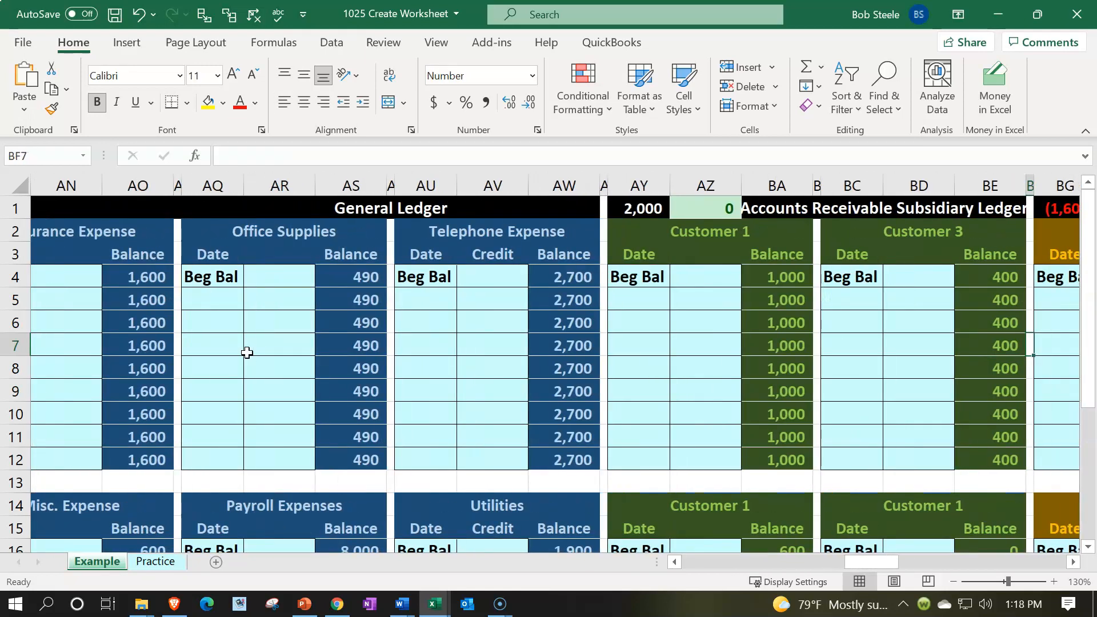
key("Right")
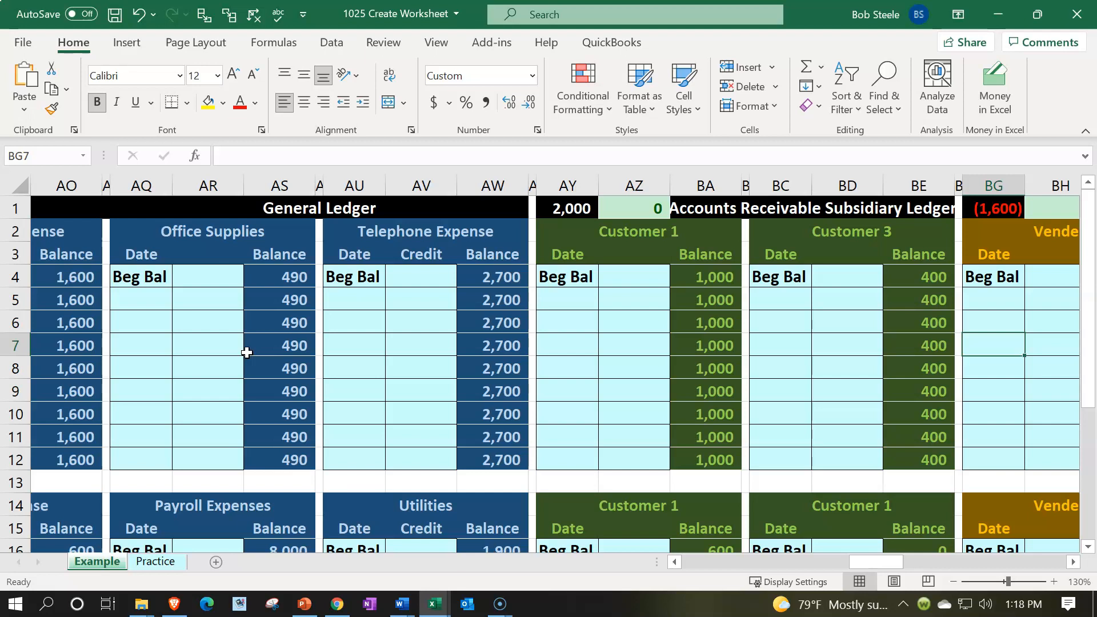
key("Right")
key("Right")
key("Right")
key("Right")
key("Right")
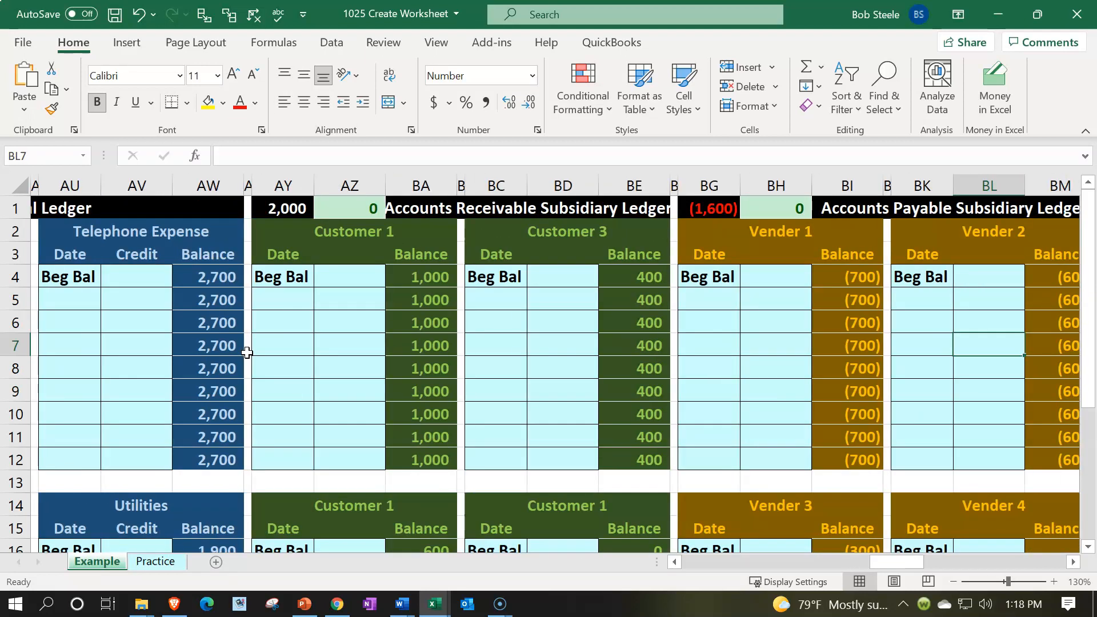
key("Right")
key("Right")
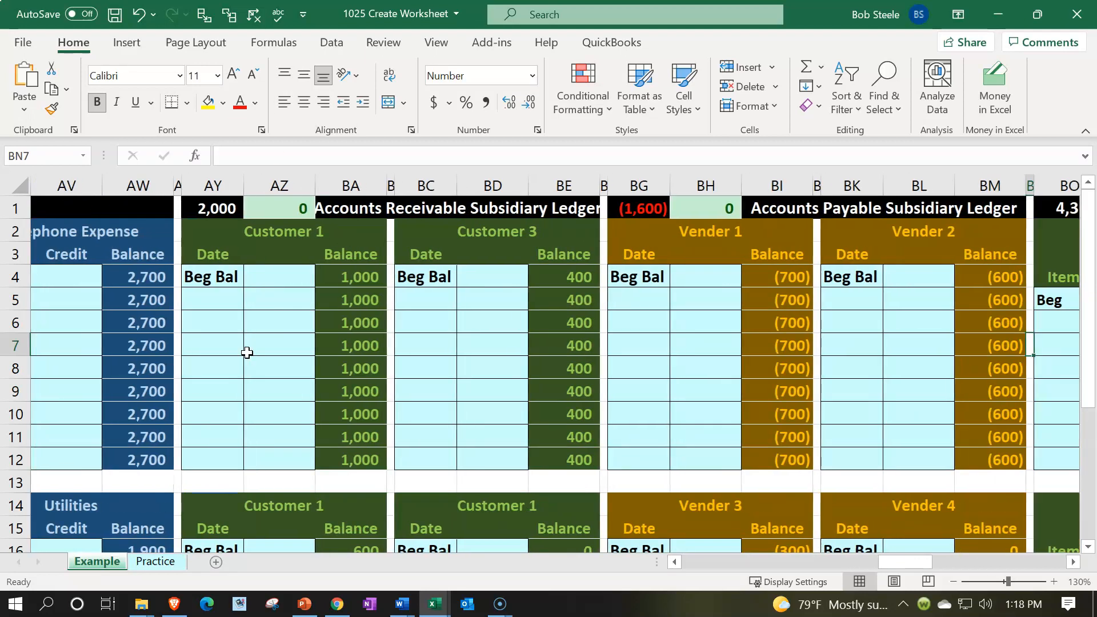
Examine the inventory tracking section for Item 1, covering purchases, cost of goods sold and inventory columns
key("Right")
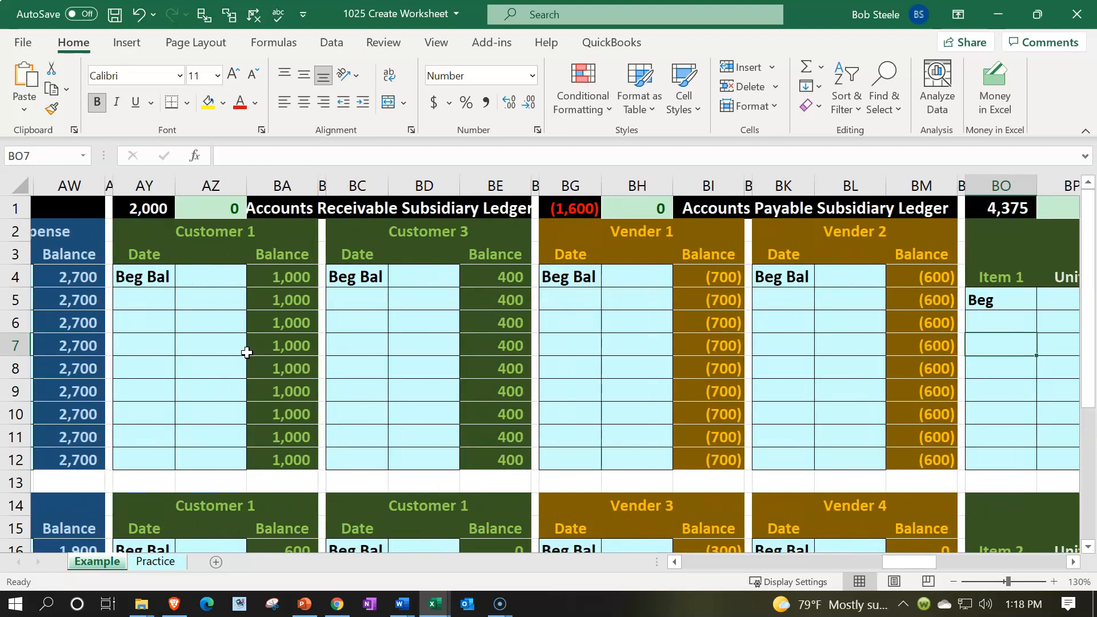
key("Right")
key("Right")
key("Right")
key("Right")
key("Right")
key("Right")
key("Right")
key("Right")
key("Right")
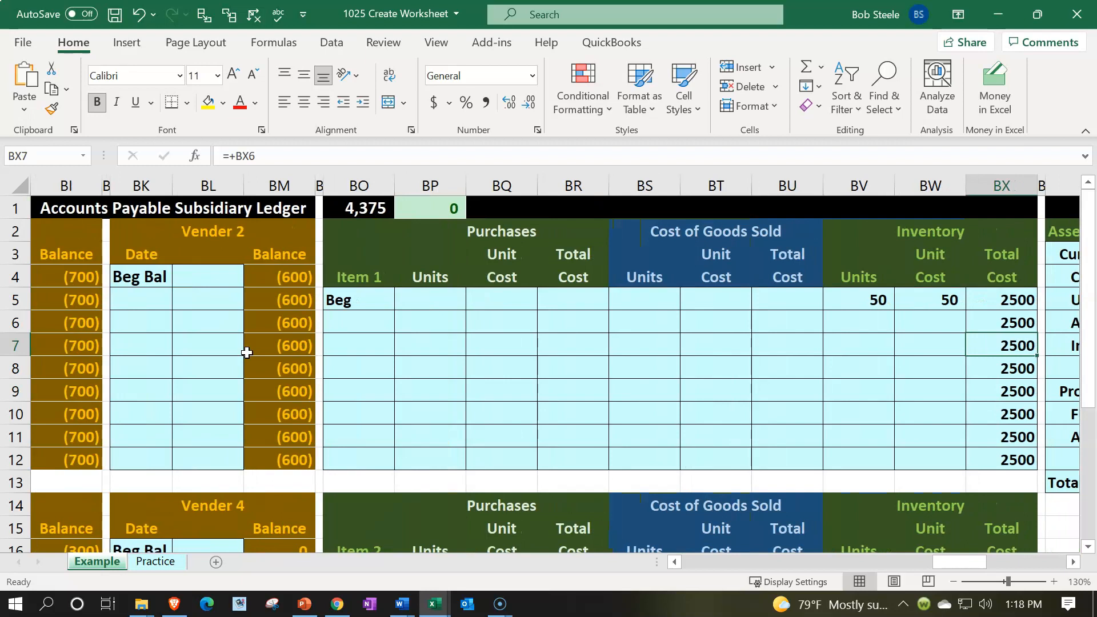
Review the balance sheet, income statement and statement of equity on the Example sheet
key("Right")
key("Right")
key("Right")
key("Right")
key("Right")
key("Right")
key("Right")
key("Right")
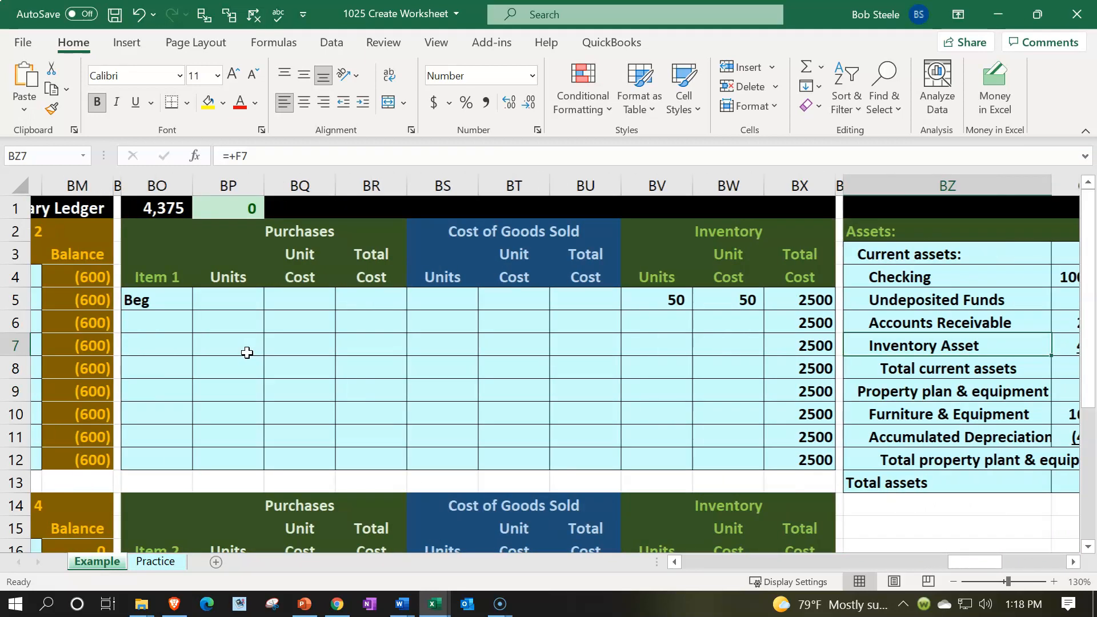
key("Right")
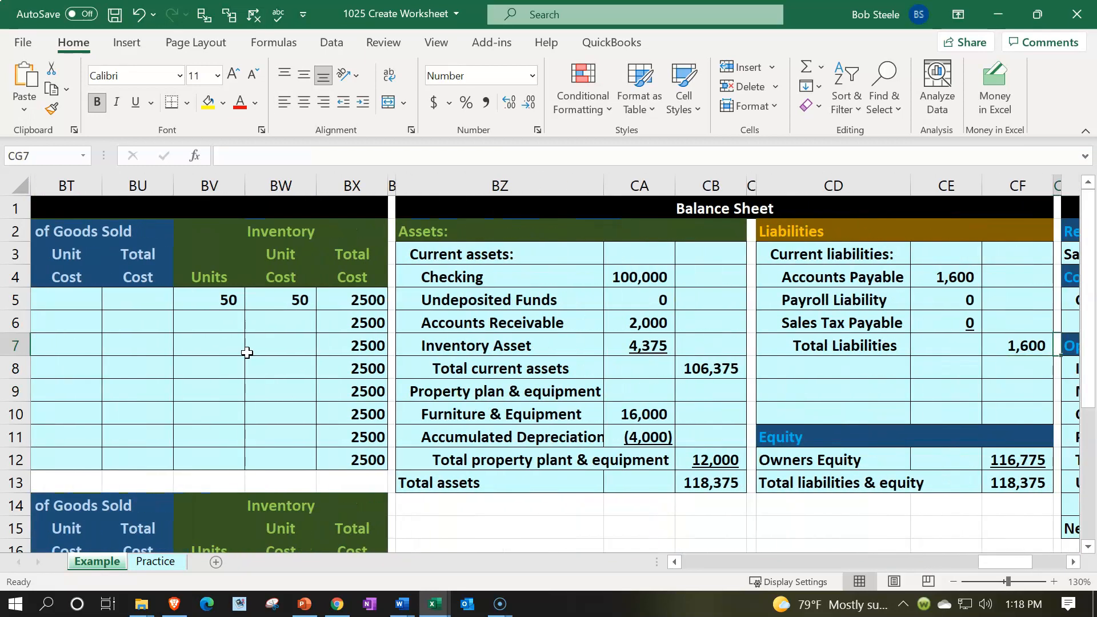
key("Right")
key("Right")
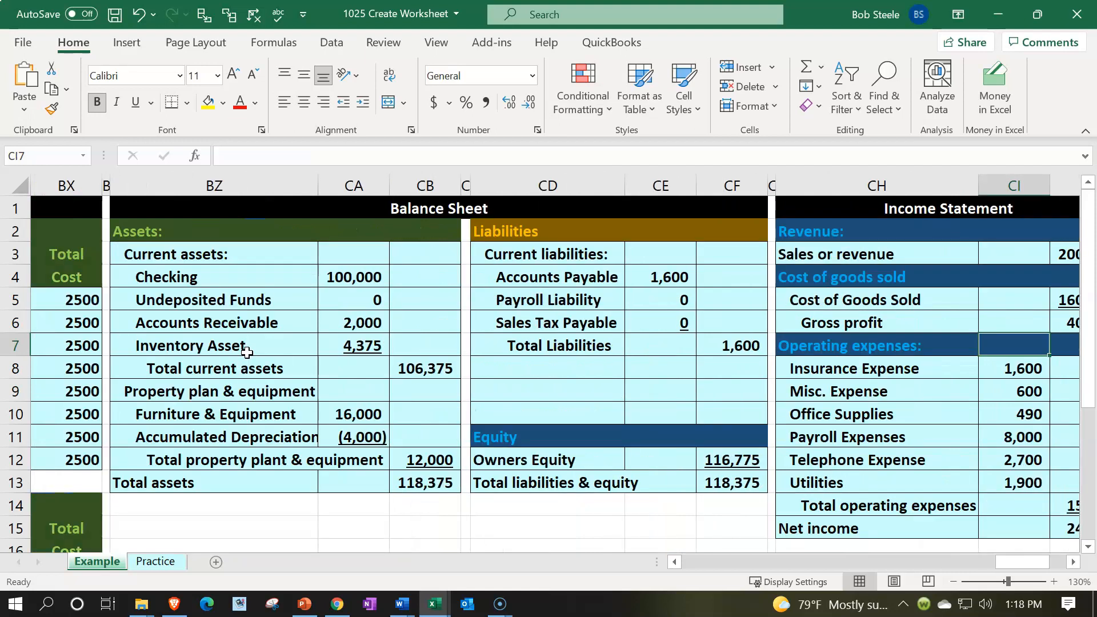
key("Right")
key("Right")
key("Right")
key("Right")
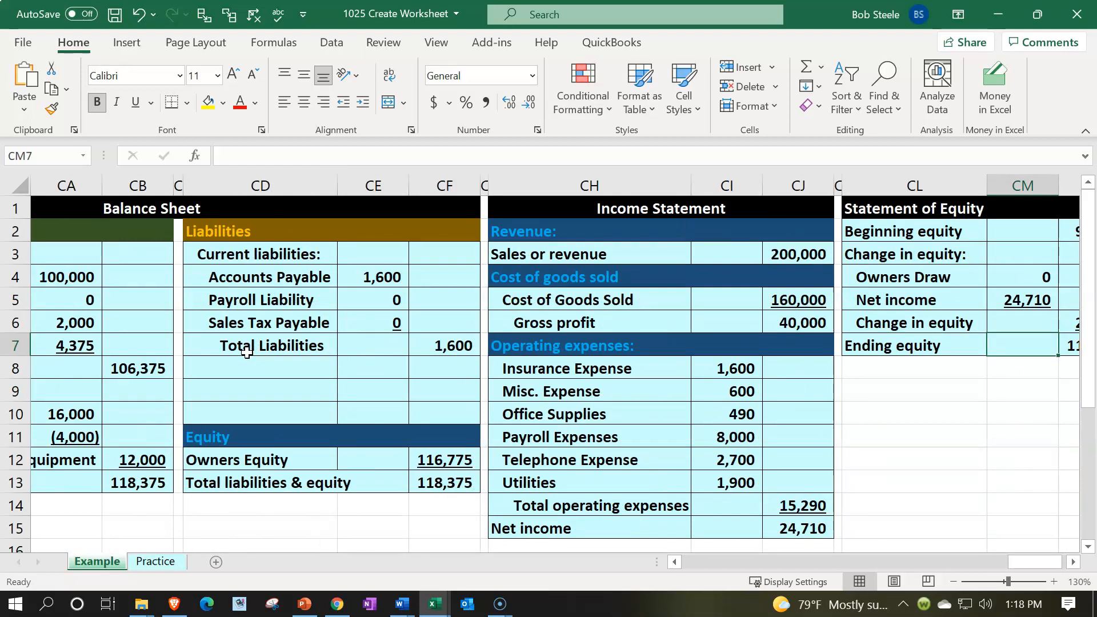
Go back across the financial statements to the inventory section's total cost column beside the balance sheet
key("Left")
key("Left")
key("Left")
key("Left")
key("Left")
key("Left")
key("Left")
key("Left")
key("Left")
key("Left")
key("Left")
key("Left")
key("Left")
key("Left")
key("Left")
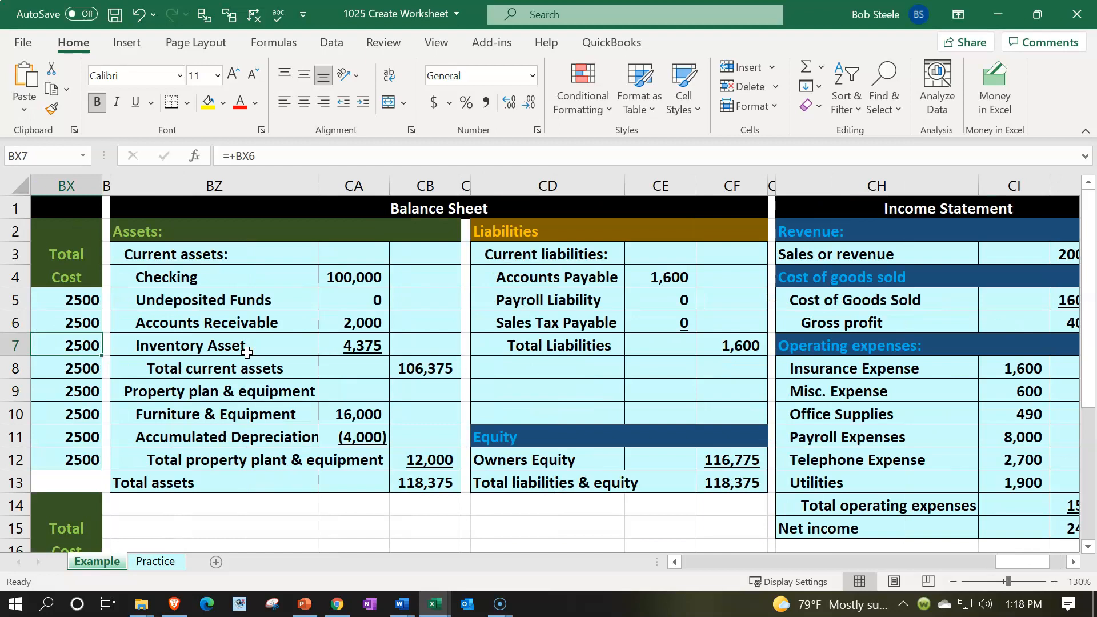
Open the Practice sheet and review its journal entry area and trial balance
left_click(156, 562)
left_click(347, 254)
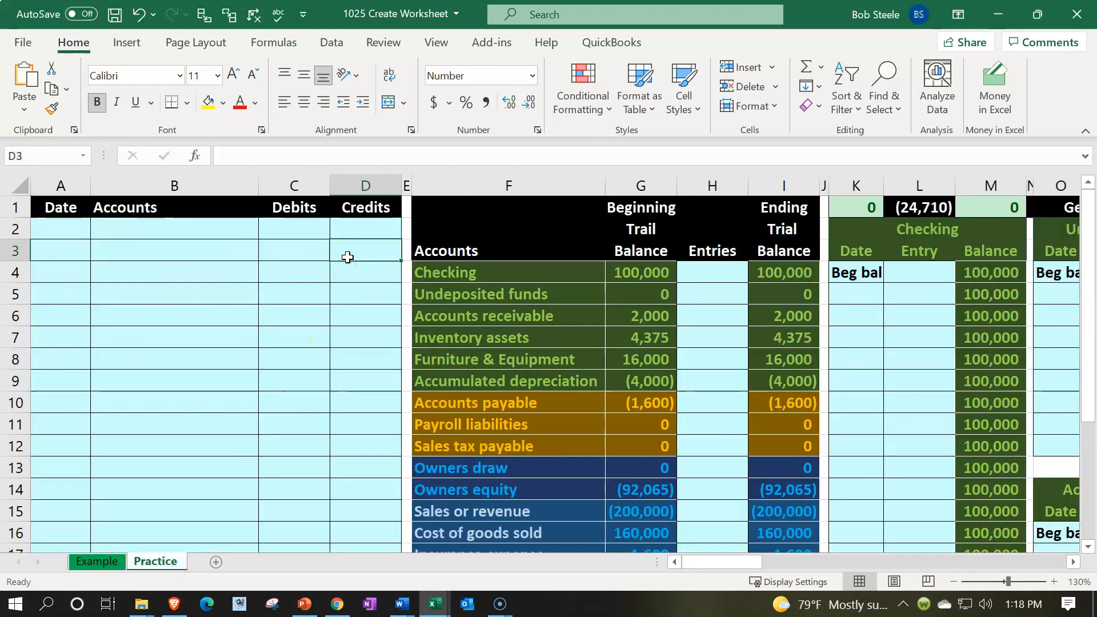
key("Right")
key("Right")
key("Right")
key("Right")
key("Right")
key("Right")
key("Right")
key("Right")
key("Right")
key("Right")
key("Right")
key("Right")
key("Right")
key("Right")
key("Right")
key("Right")
key("Right")
key("Right")
key("Right")
key("Right")
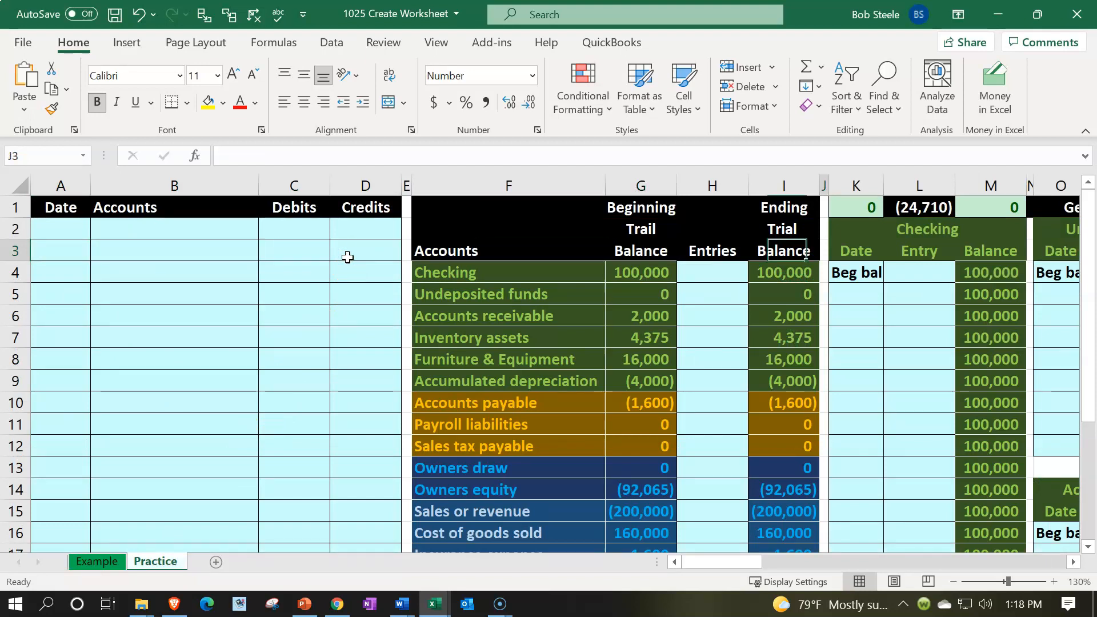
Review the general ledger accounts on the Practice sheet from Checking through Sales or revenue
key("Right")
key("Right")
key("Right")
key("Right")
key("Right")
key("Right")
key("Right")
key("Right")
key("Right")
key("Right")
key("Right")
key("Right")
key("Right")
key("Right")
key("Right")
key("Right")
key("Right")
key("Right")
key("Right")
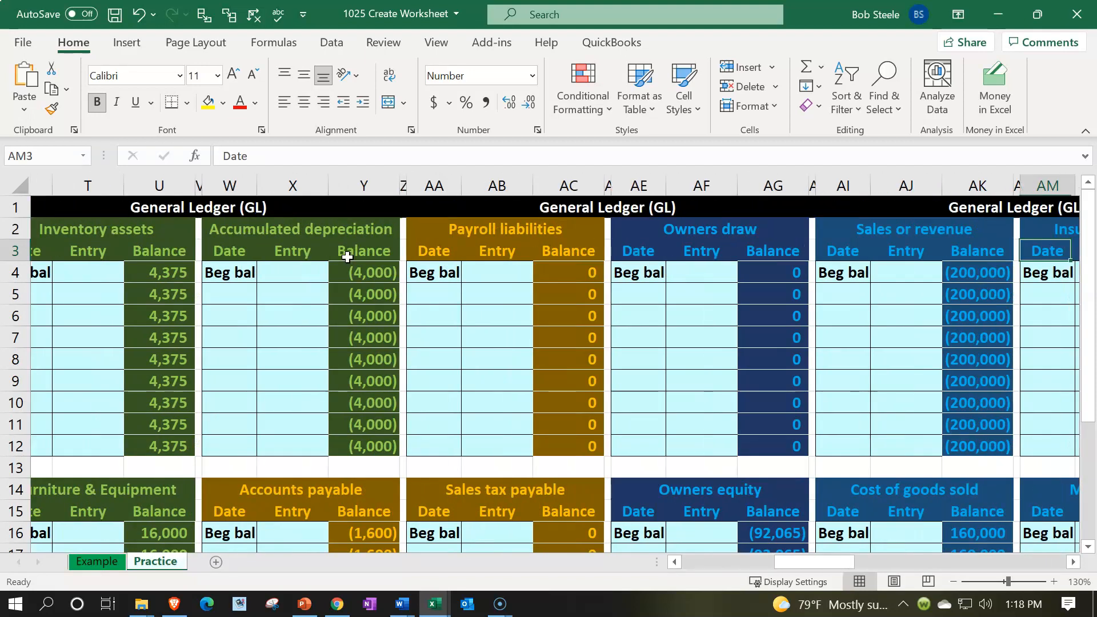
Review the remaining expense accounts of the general ledger and the customer and vendor subsidiary ledgers
key("Right")
key("Right")
key("Right")
key("Right")
key("Right")
key("Right")
key("Right")
key("Right")
key("Right")
key("Right")
key("Right")
key("Right")
key("Right")
key("Right")
key("Right")
key("Right")
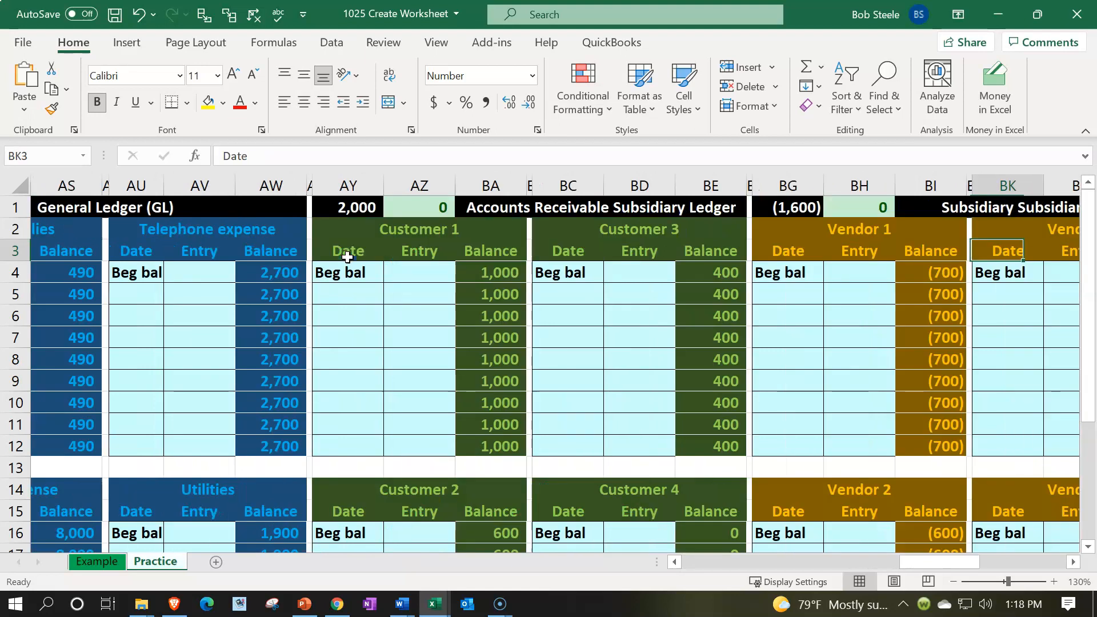
Examine the Inventory Subsidiary Ledger, including its purchases, cost of goods sold and ending inventory sections
key("Right")
key("Right")
key("Right")
key("Right")
key("Right")
key("Right")
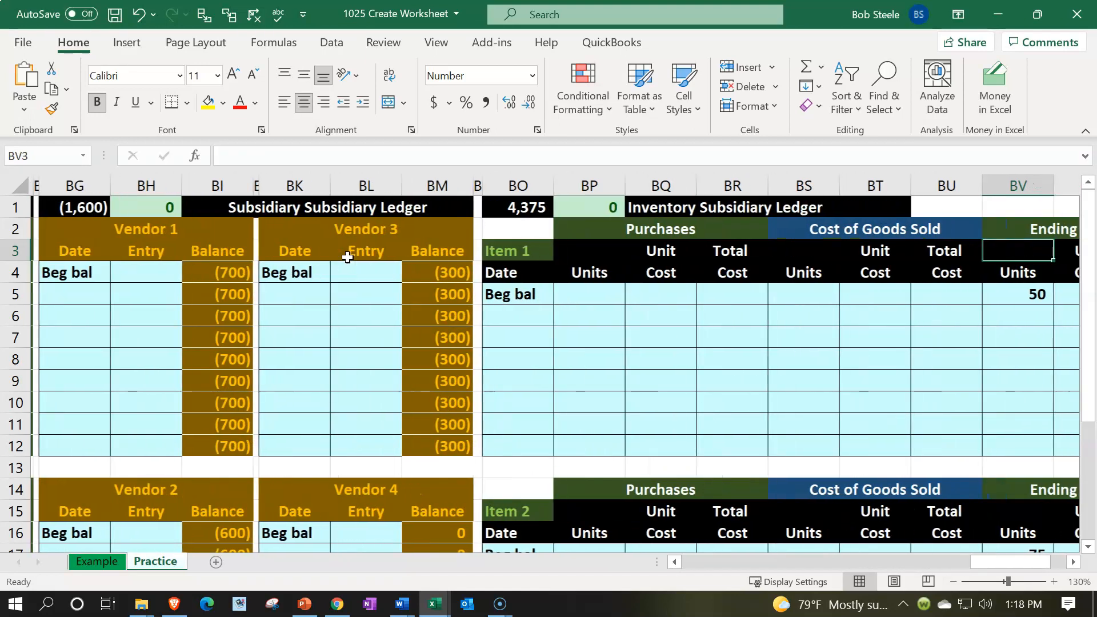
key("Left")
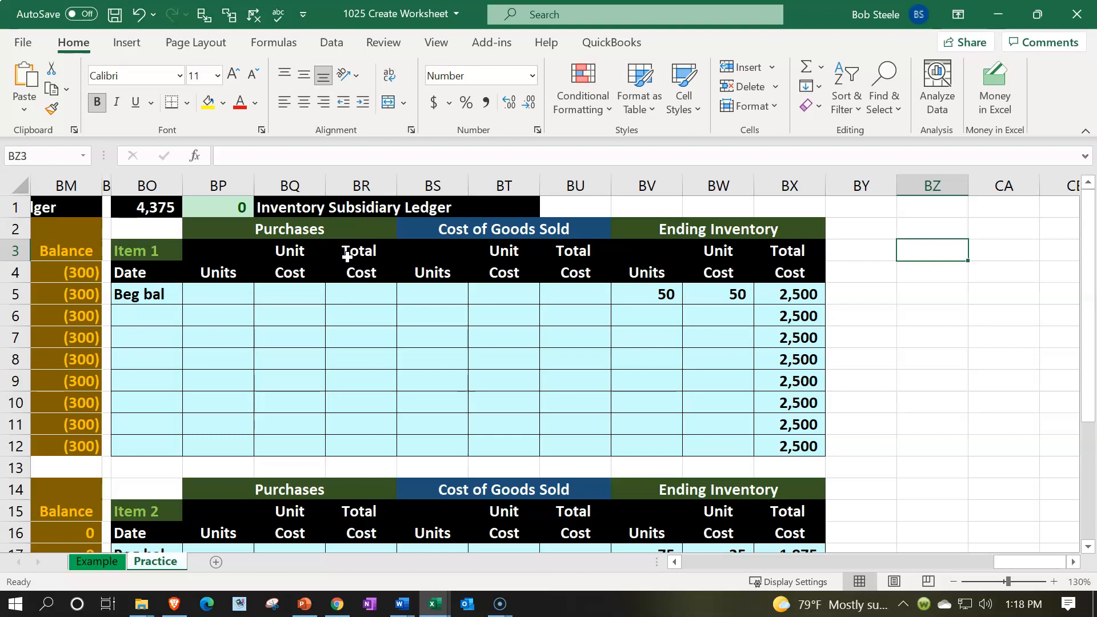
Hide columns J through BX, from beside the ending trial balance to the end of the inventory ledger
left_click(770, 184)
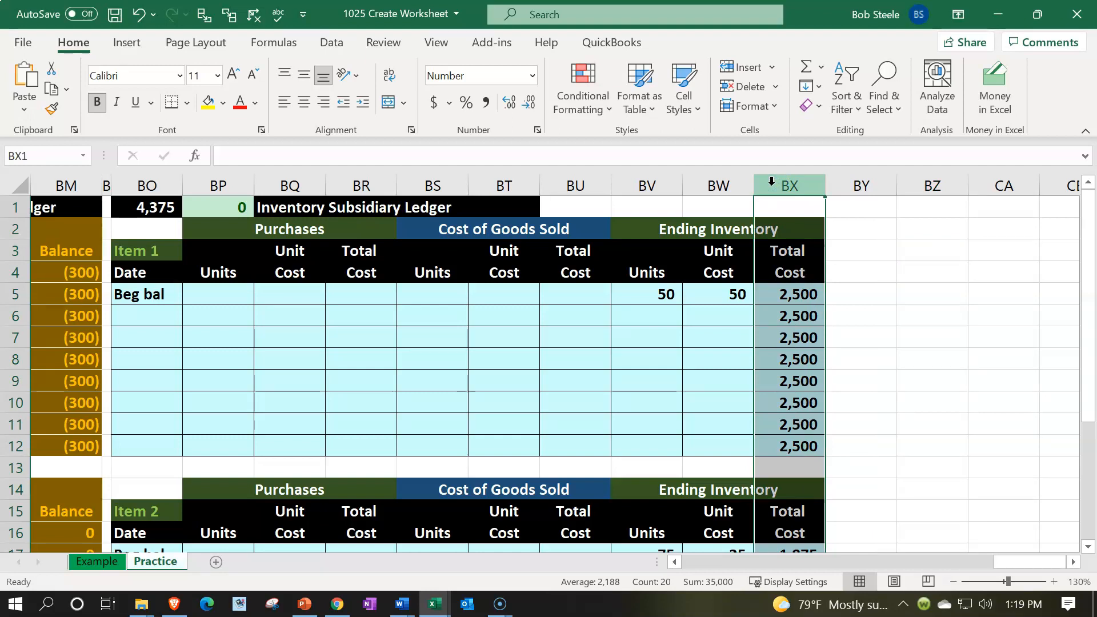
mouse_move(772, 183)
left_mouse_down()
mouse_move(228, 223)
mouse_move(91, 191)
mouse_move(20, 189)
mouse_move(757, 207)
mouse_move(767, 206)
mouse_move(762, 178)
left_mouse_up()
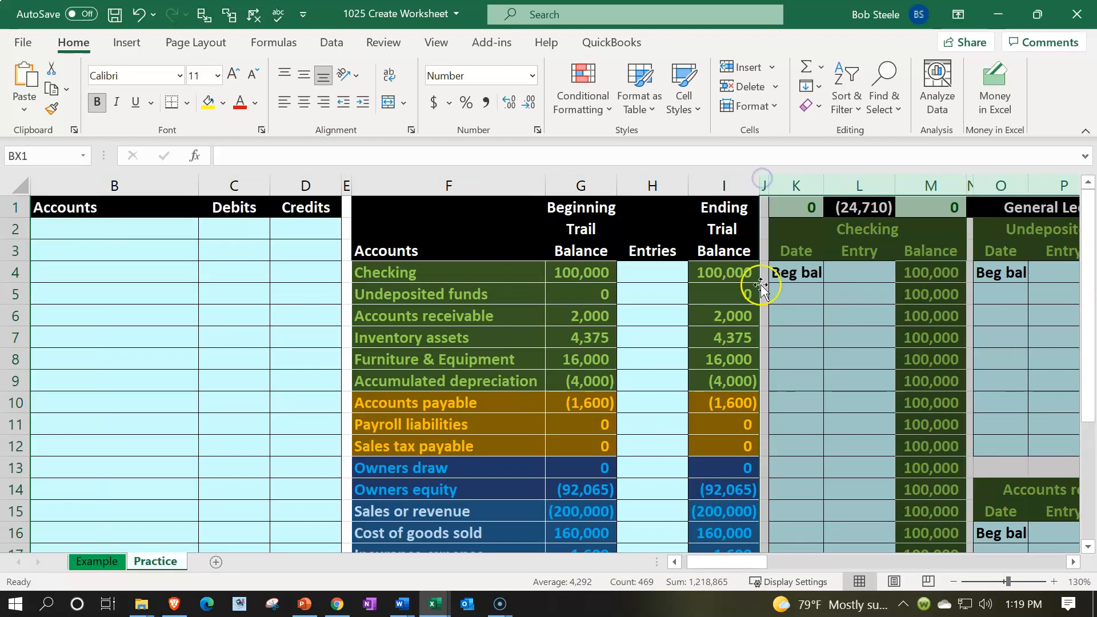
right_click(831, 351)
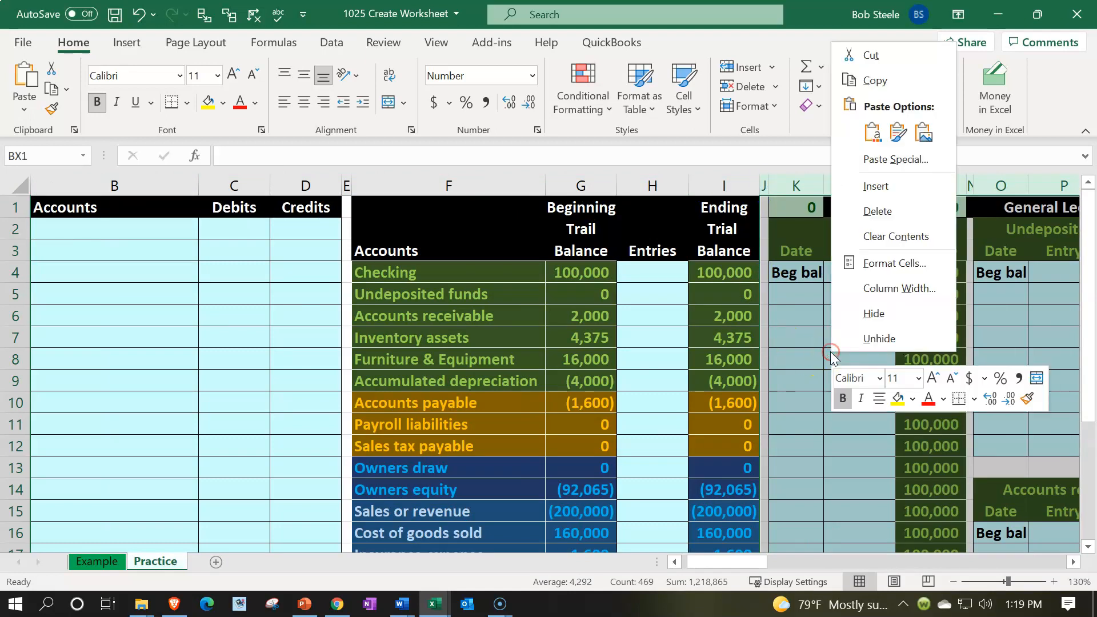
left_click(857, 313)
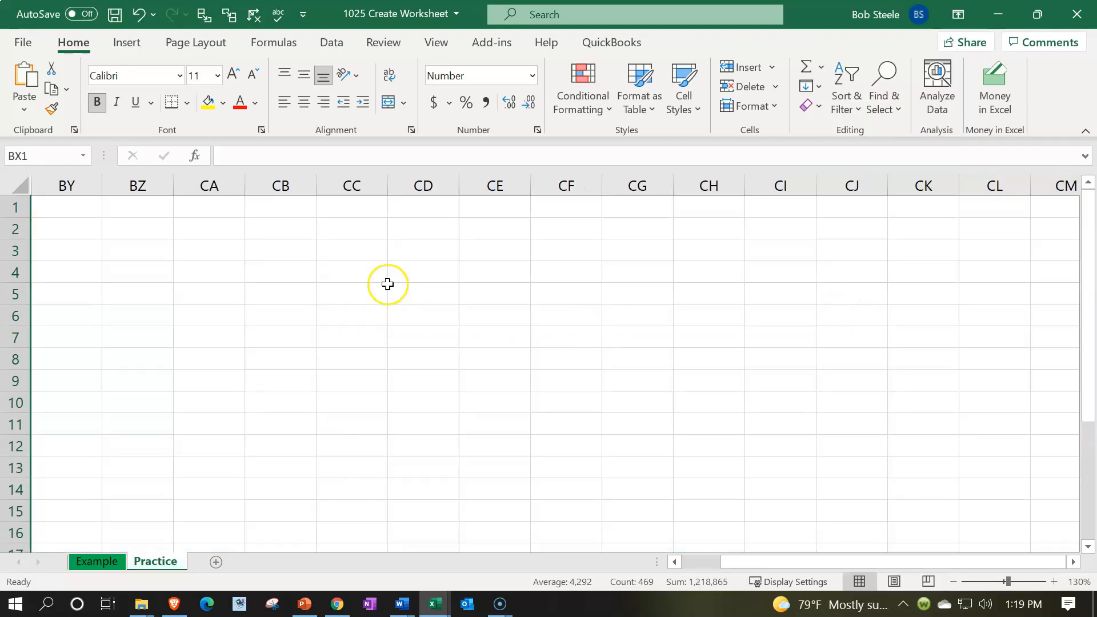
Narrow column BY, beside the ending trial balance, to a thin spacer column
left_click(110, 319)
key("Left")
key("Left")
key("Left")
key("Left")
key("Left")
key("Left")
key("Left")
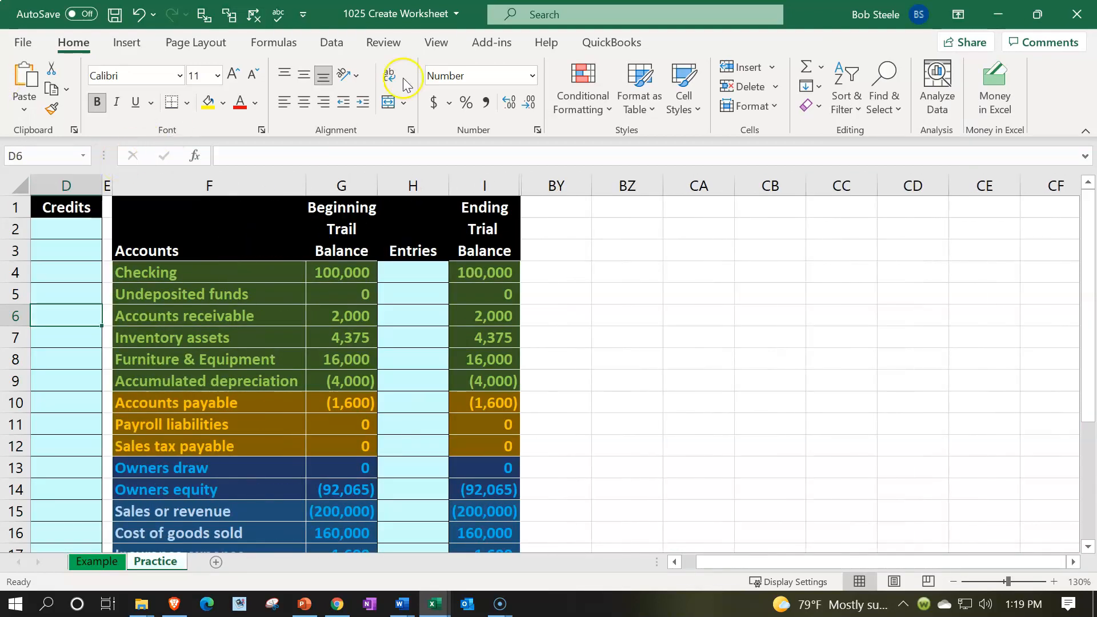
left_click(558, 186)
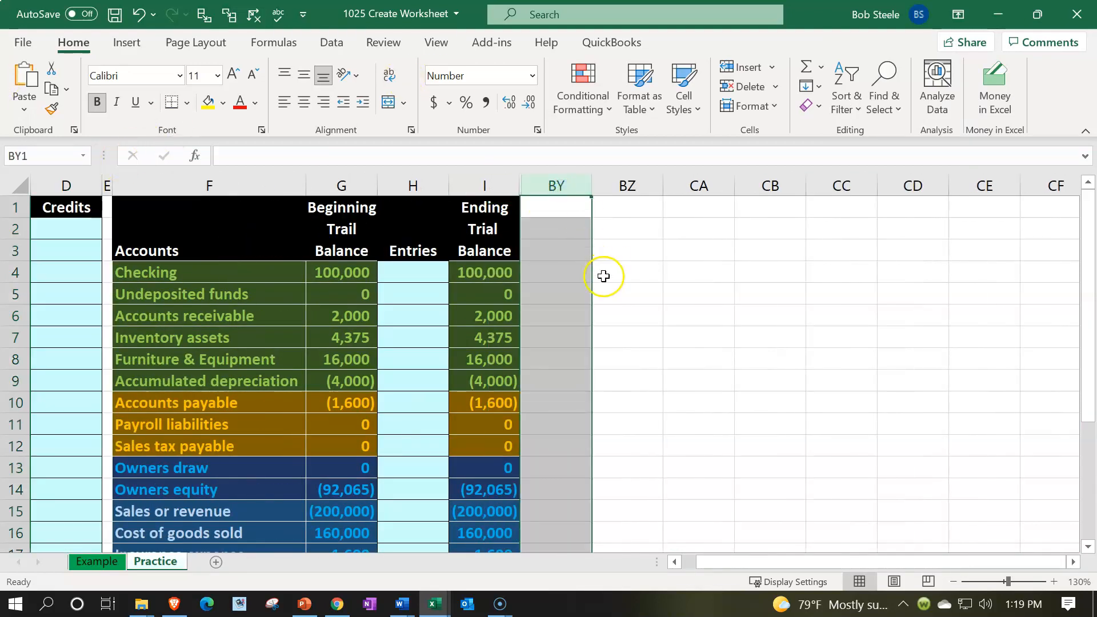
left_click(600, 273)
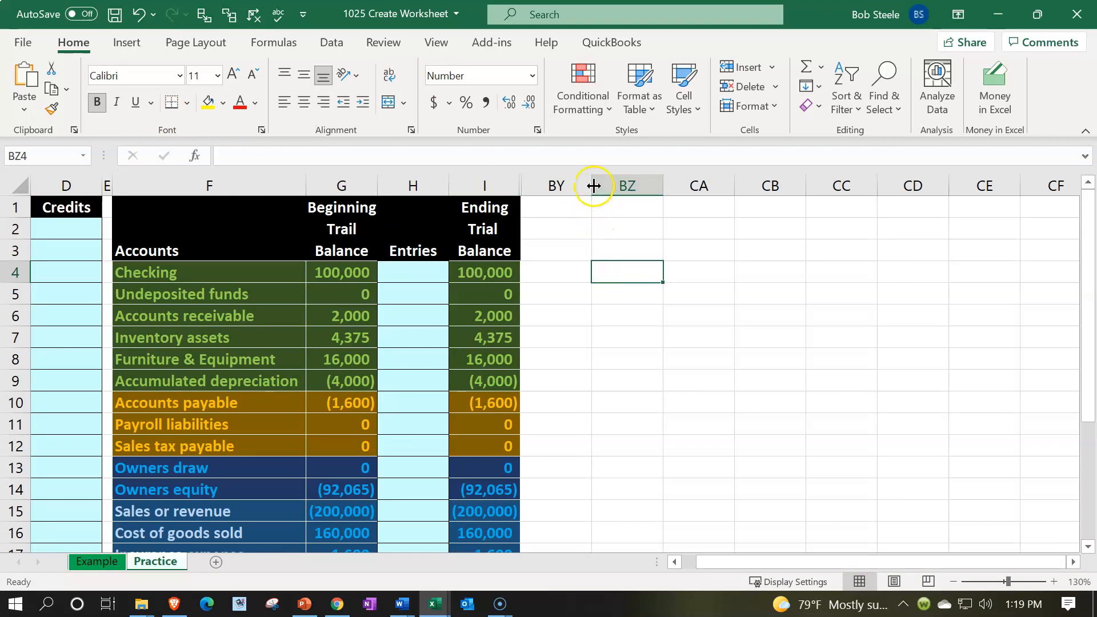
left_click_drag(594, 186, 527, 188)
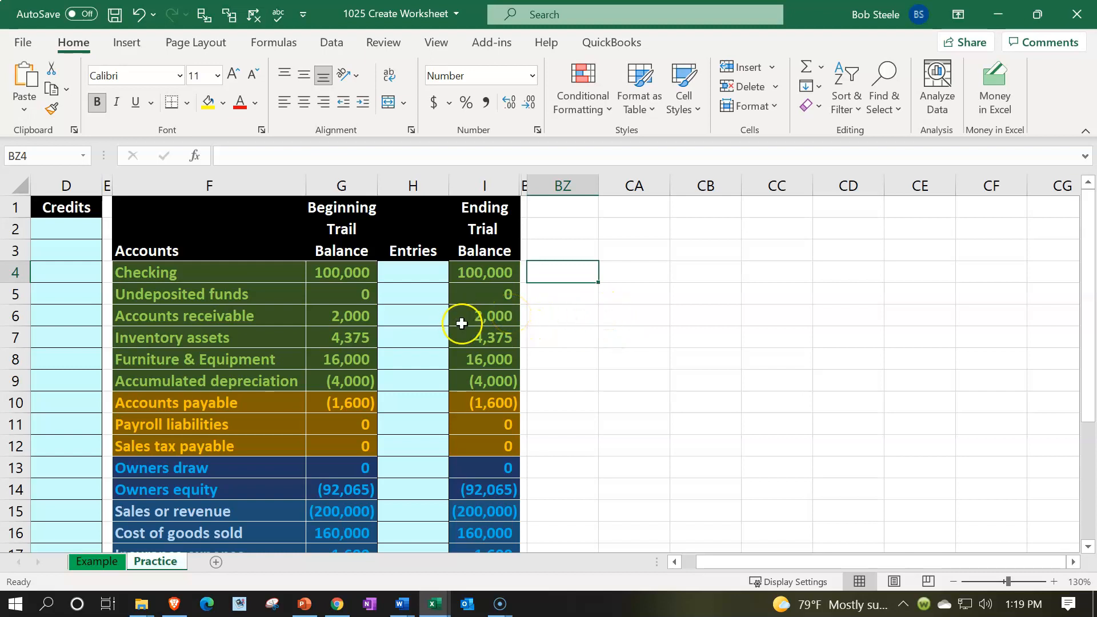
Check the sums of the asset, liability, and equity and income statement groups in the ending trial balance
left_click_drag(482, 274, 493, 370)
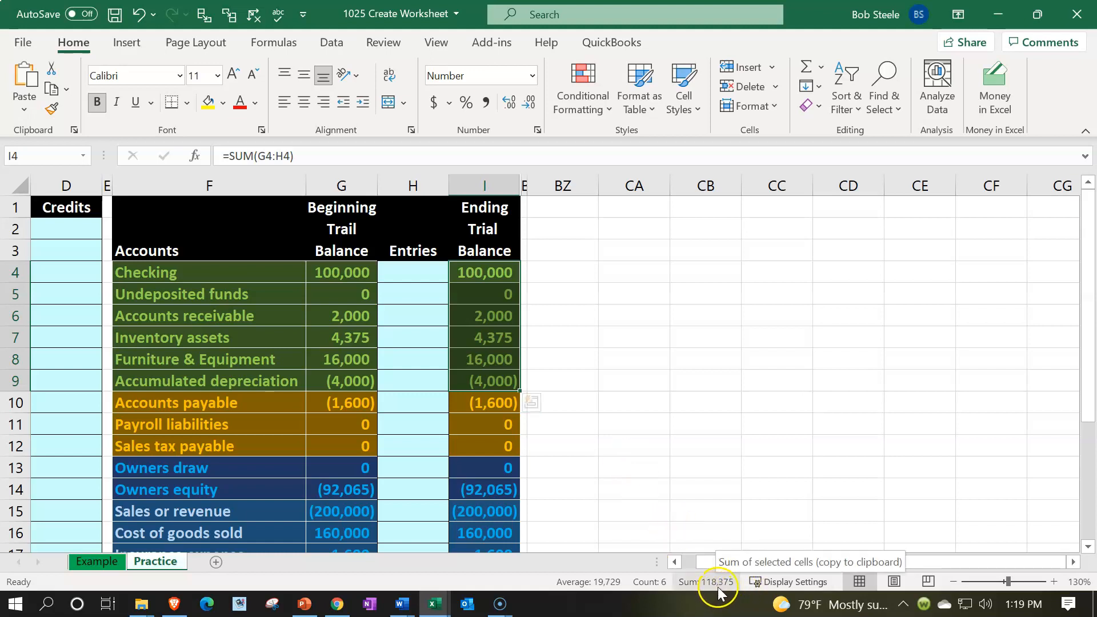
left_click_drag(503, 406, 508, 446)
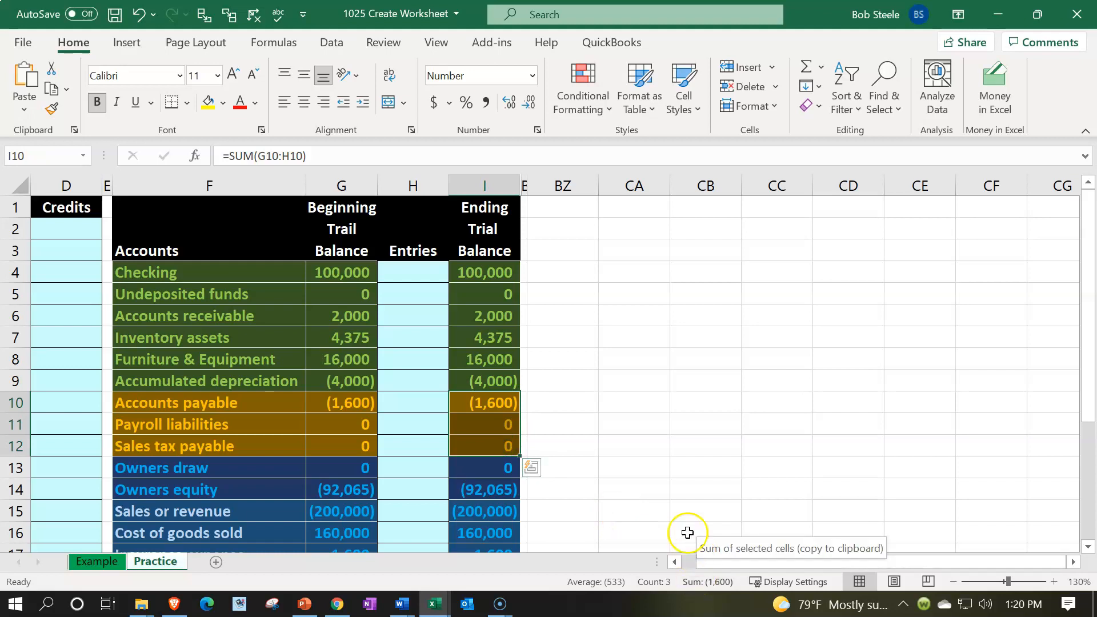
scroll(692, 537, "down", 3)
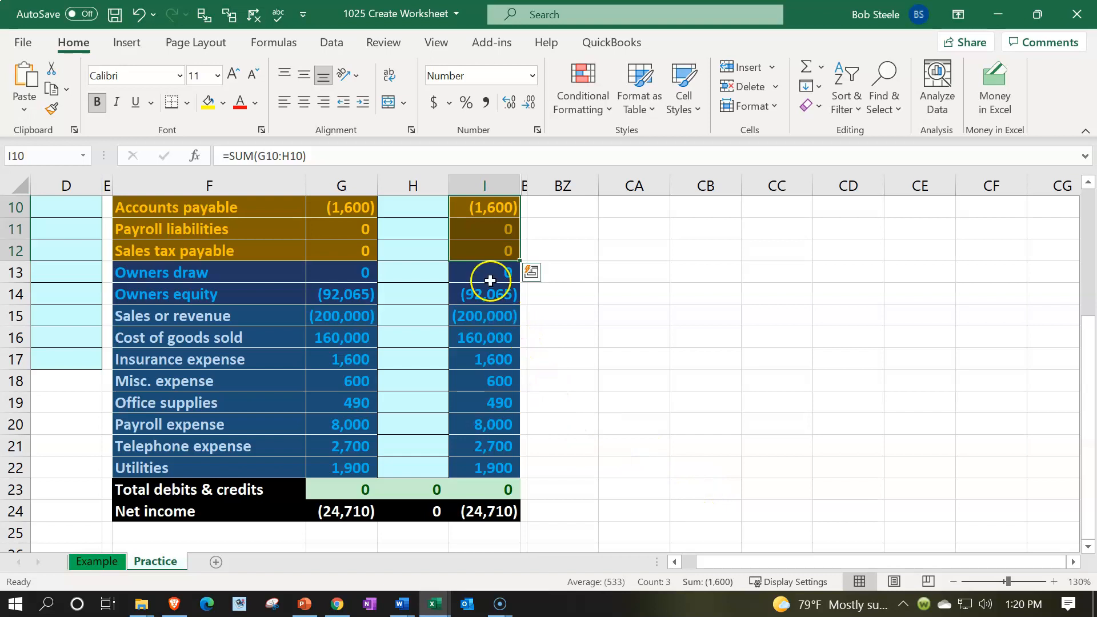
left_click_drag(490, 275, 501, 466)
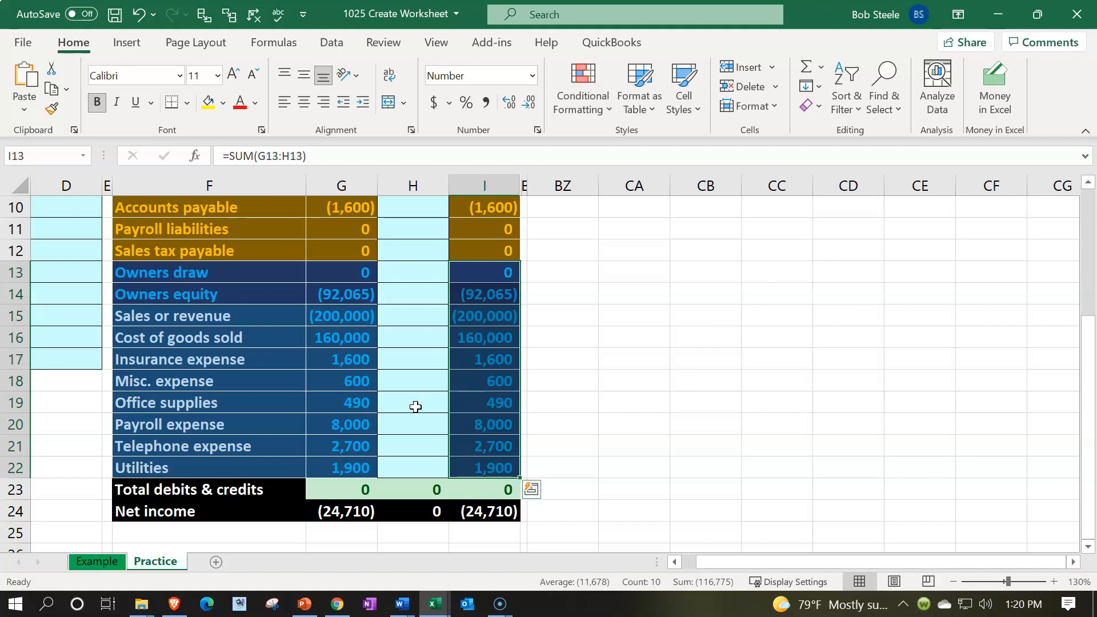
left_click(570, 352)
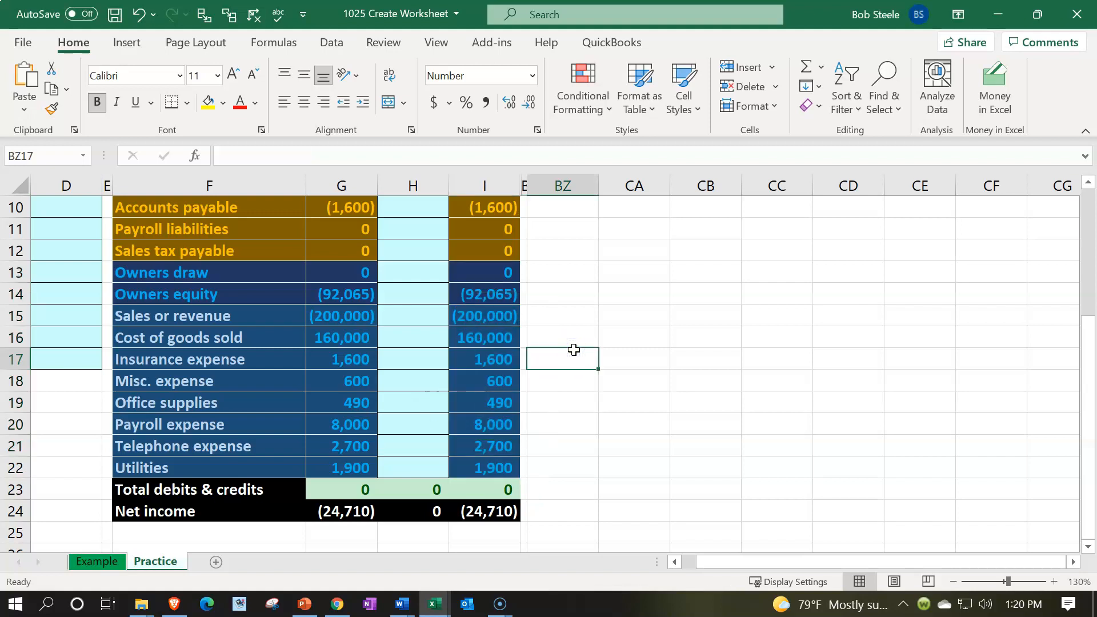
Check the sums from Checking through Accounts payable in the ending and beginning trial balance columns
scroll(572, 348, "up", 3)
left_click_drag(489, 275, 491, 400)
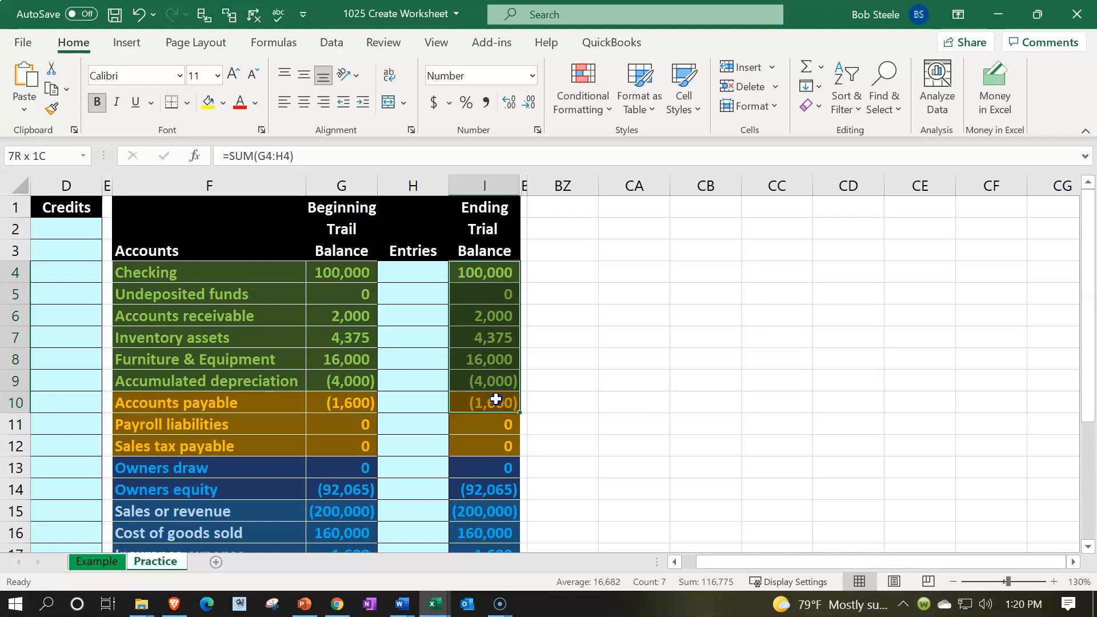
left_click_drag(348, 275, 345, 404)
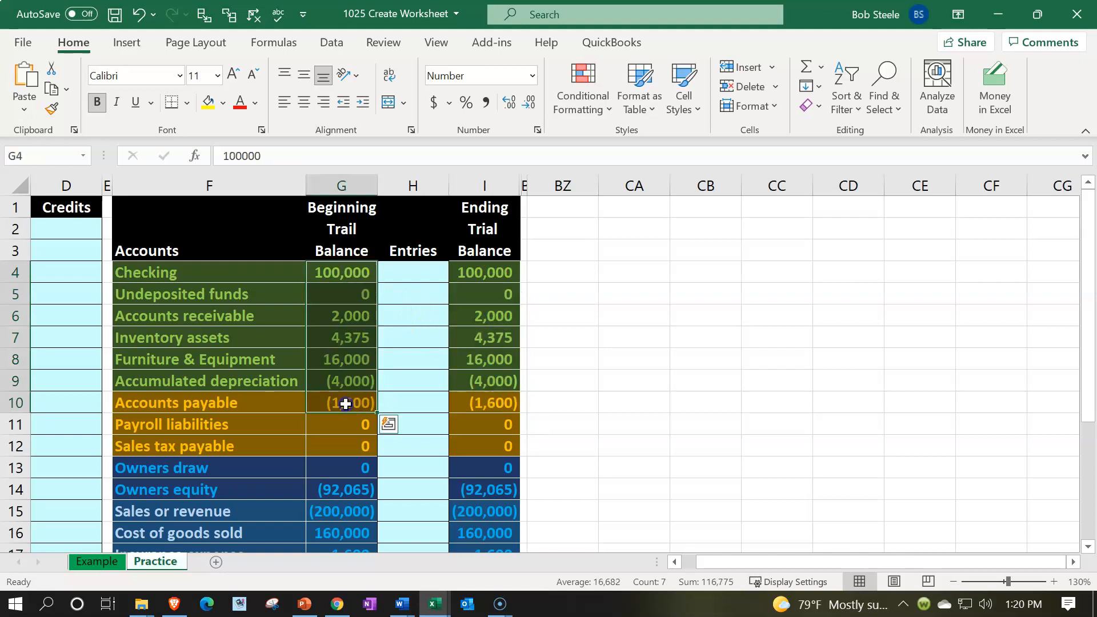
left_click(408, 323)
left_click(405, 315)
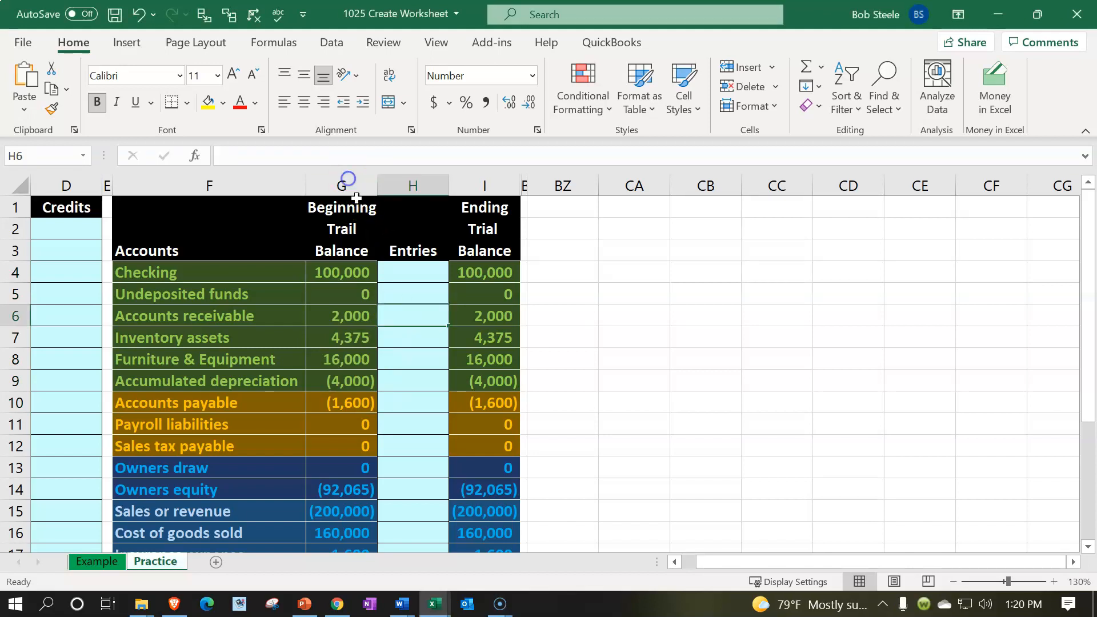
Hide columns G and H, the beginning trial balance and the entries
left_click_drag(343, 184, 399, 290)
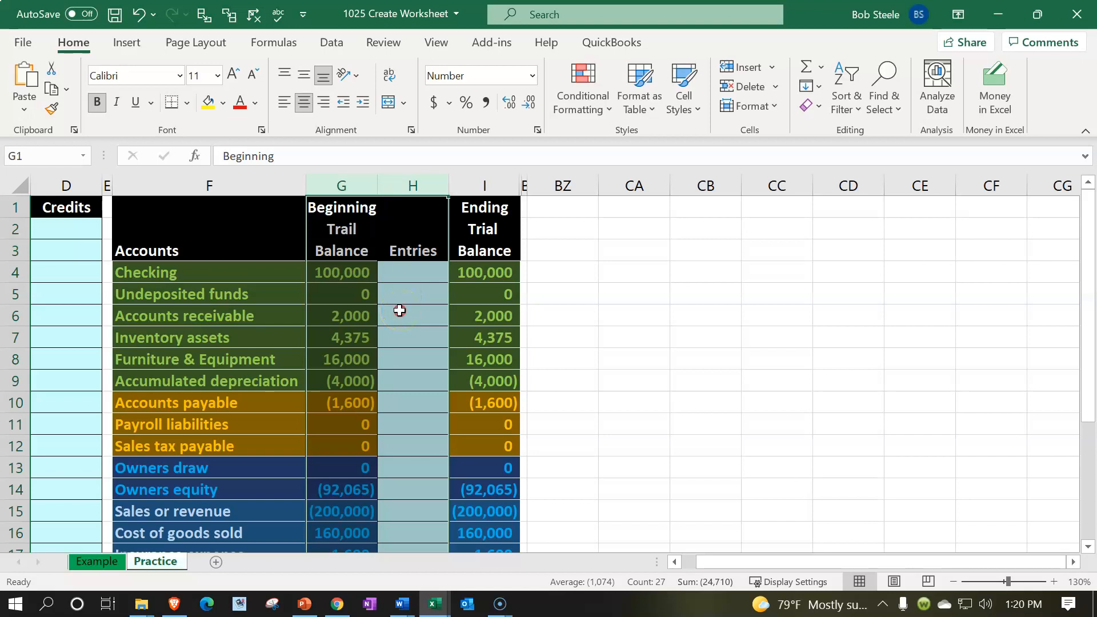
right_click(399, 310)
left_click(415, 273)
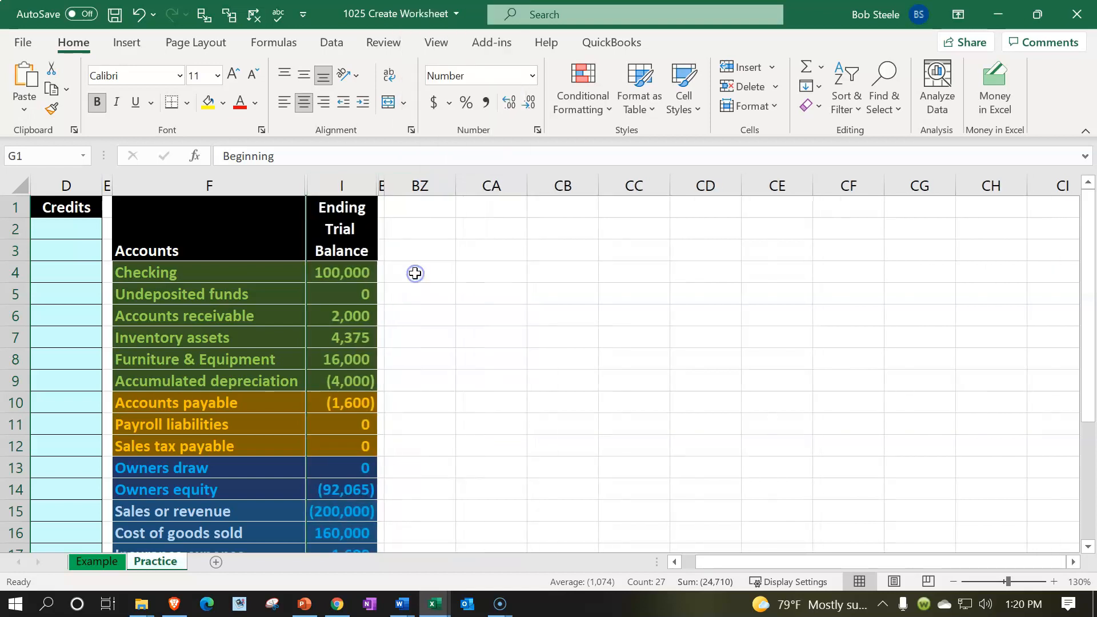
left_click_drag(443, 357, 443, 297)
left_click(440, 308)
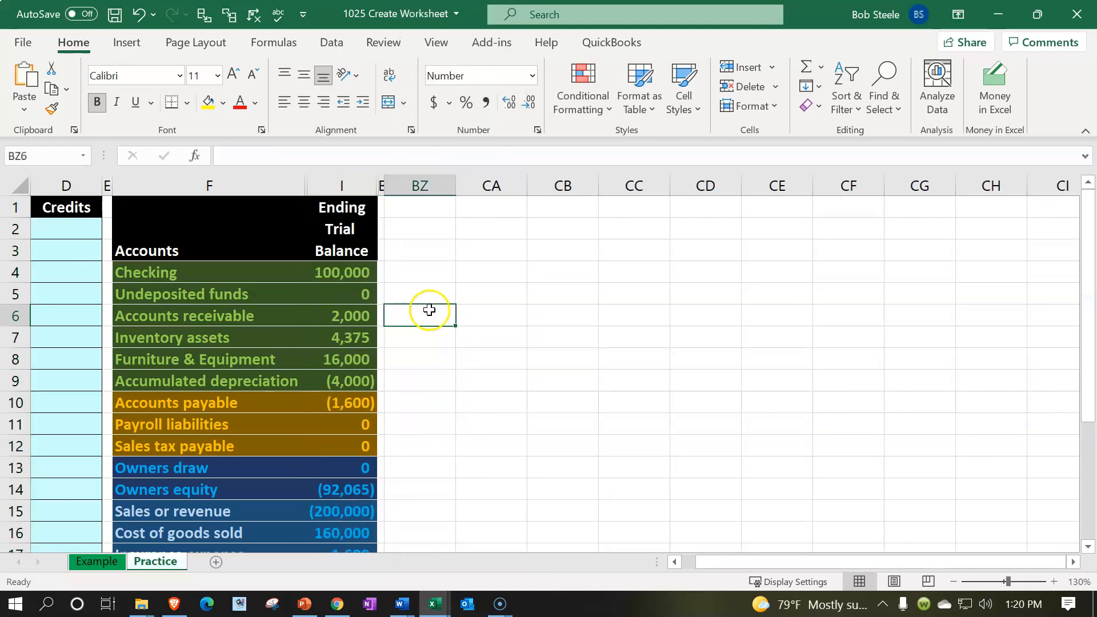
Enter the heading "Balance Sheet" in cell BZ1
left_click(333, 298)
key("Left")
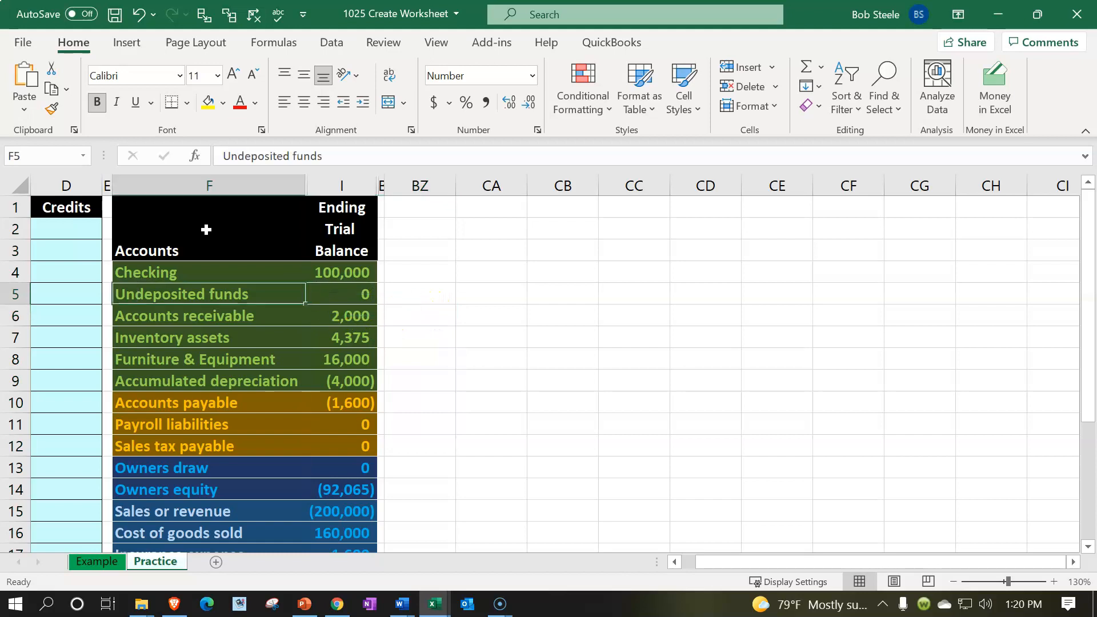
key("Up")
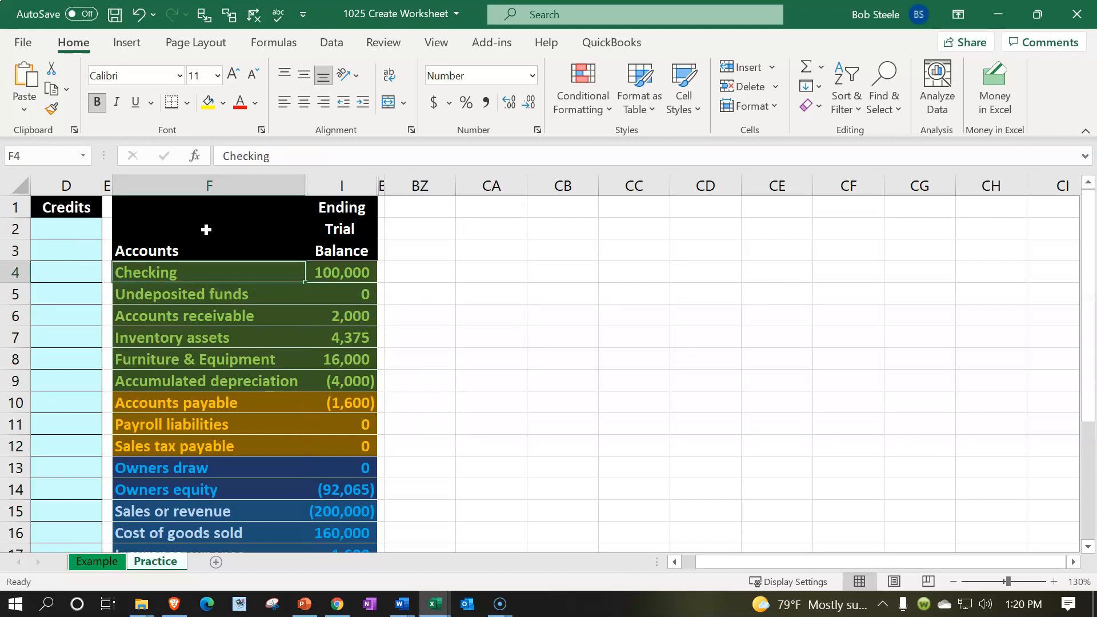
key("Right")
key("Right")
key("Up")
key("Up")
key("Up")
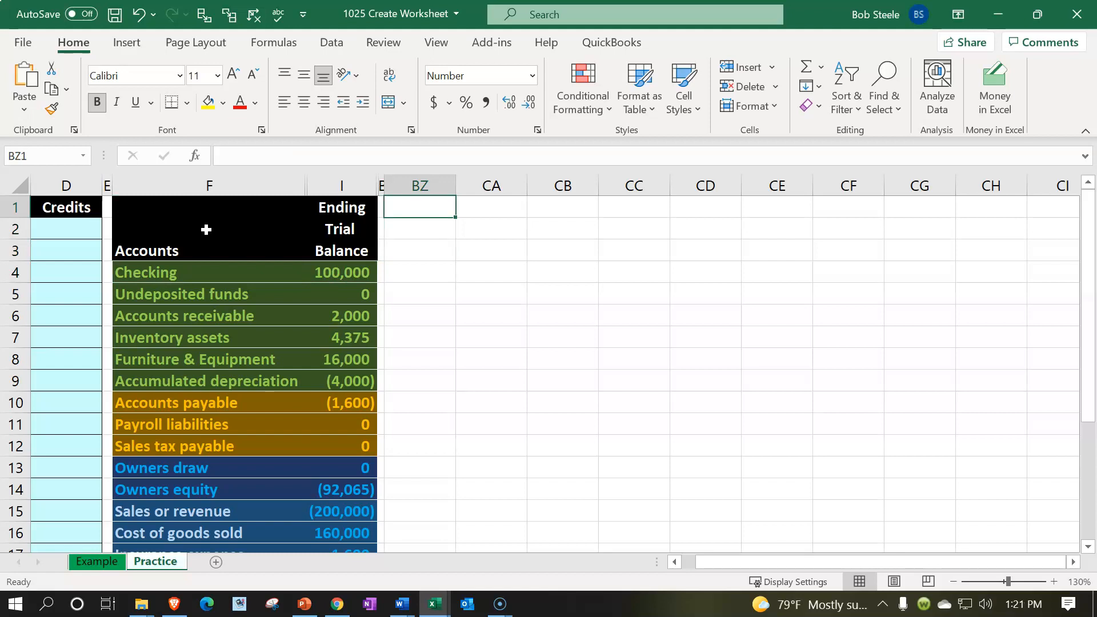
type("balanc")
key("BackSpace")
key("BackSpace")
key("BackSpace")
key("BackSpace")
key("BackSpace")
key("BackSpace")
type("Ba")
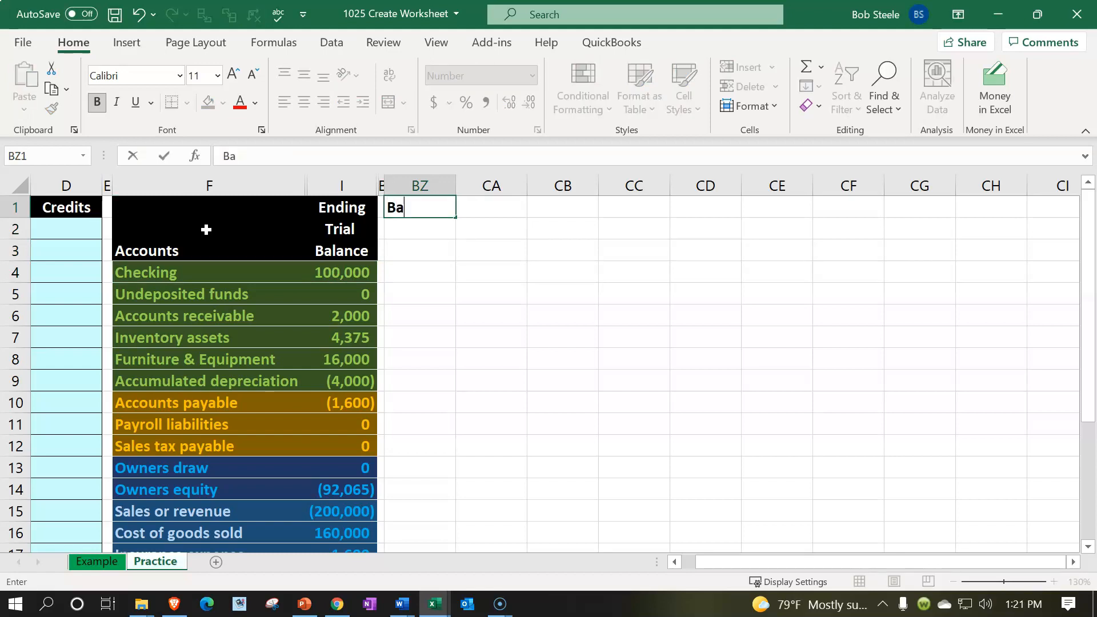
type("lance Sheet")
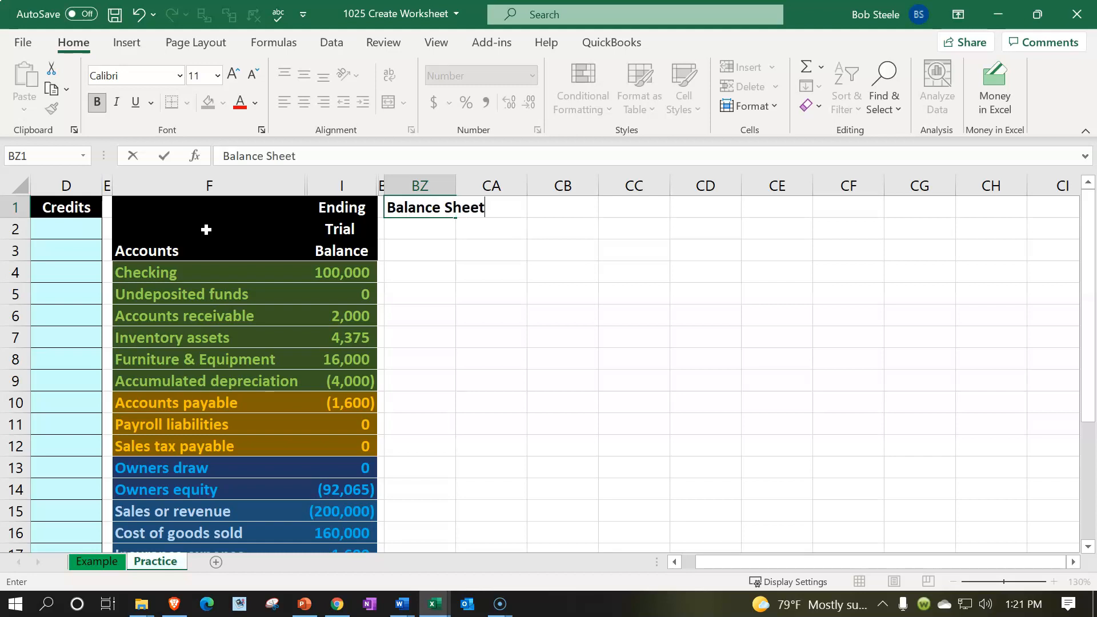
key("Return")
Format the Balance Sheet heading cells BZ1:CA1 with a black fill and white font
left_click_drag(426, 208, 465, 209)
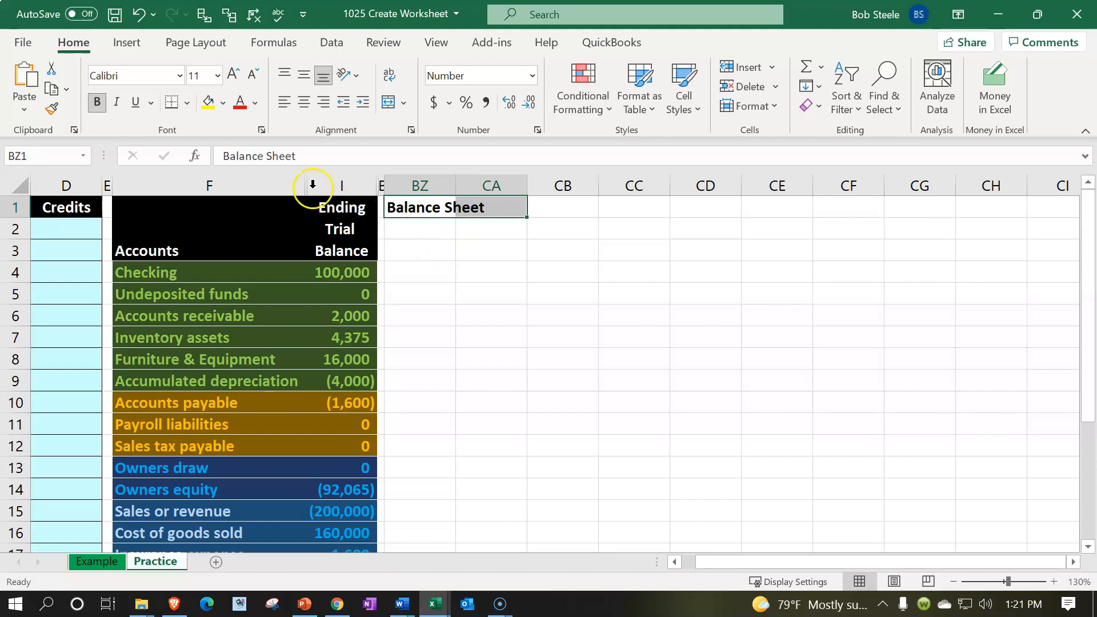
left_click(223, 103)
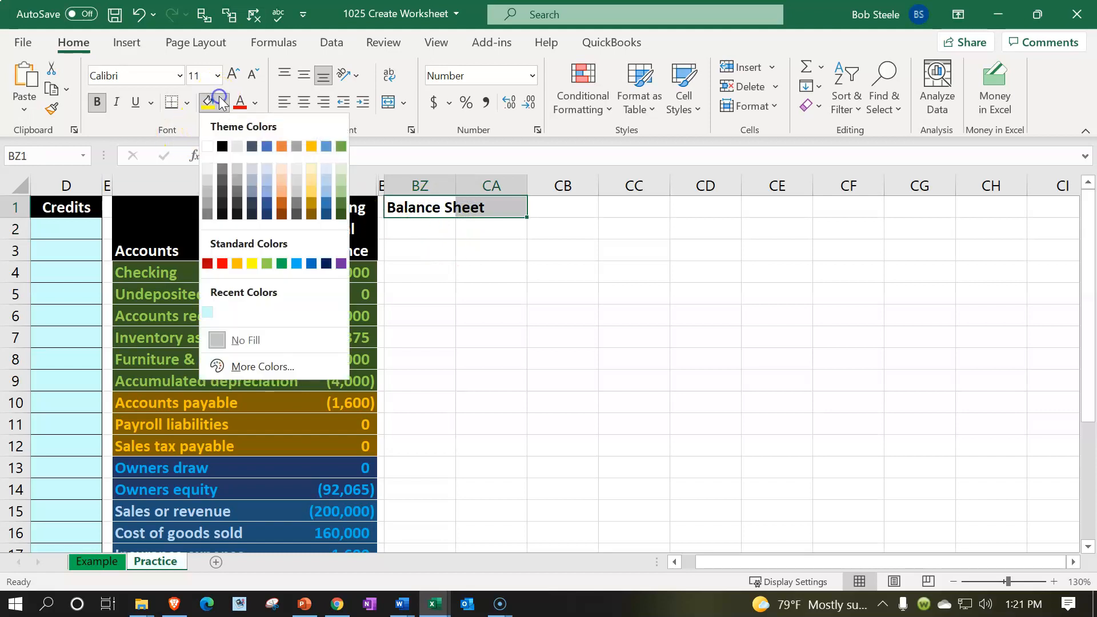
left_click(225, 148)
left_click(253, 104)
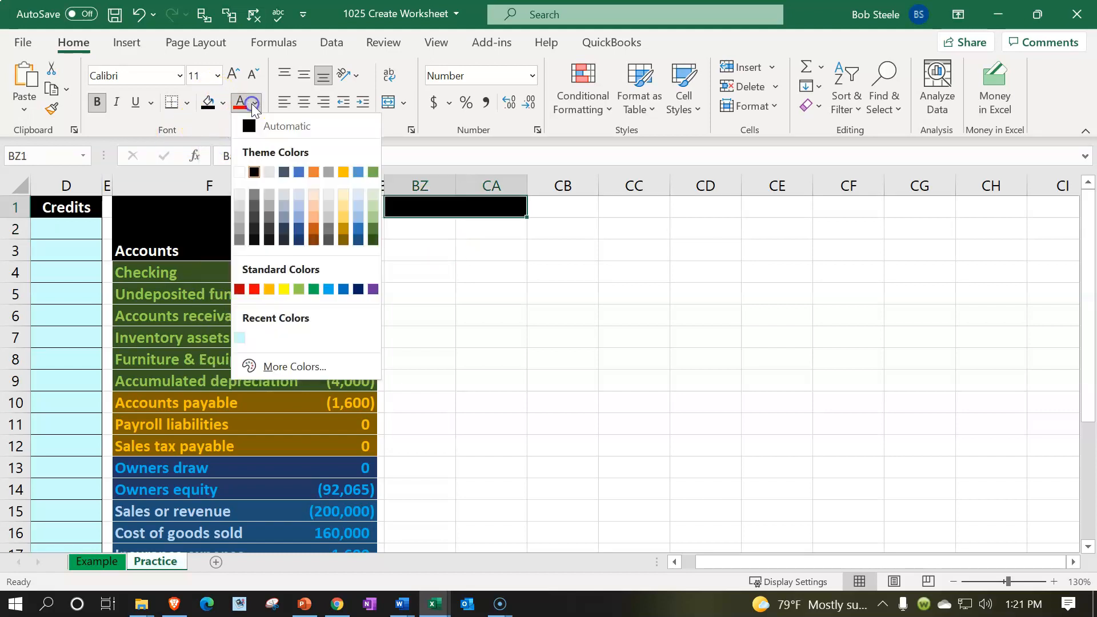
left_click(240, 173)
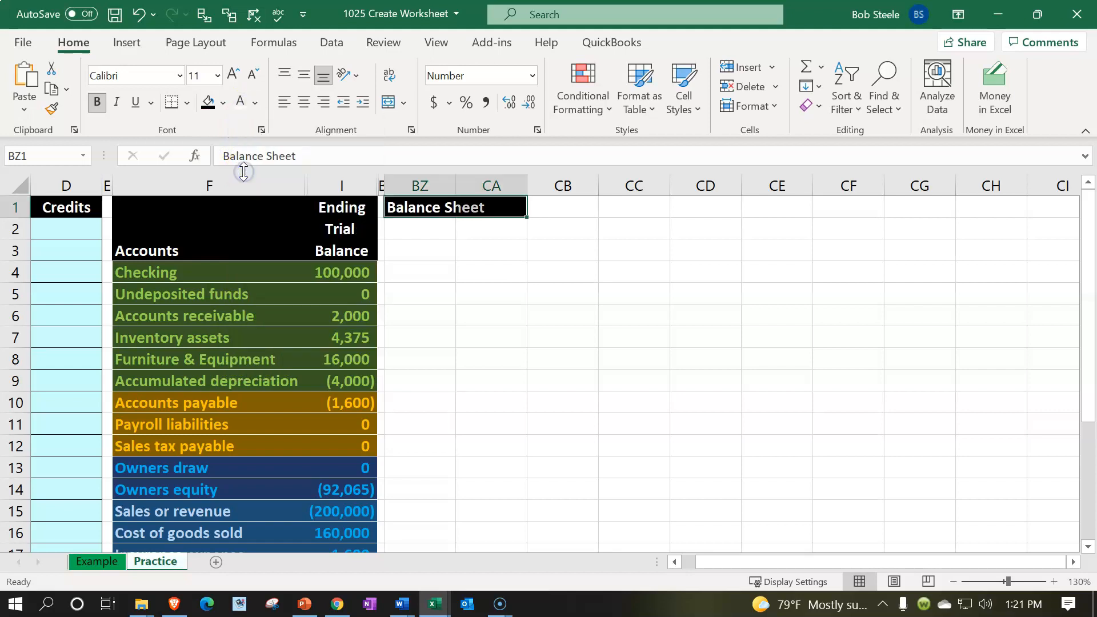
left_click(404, 223)
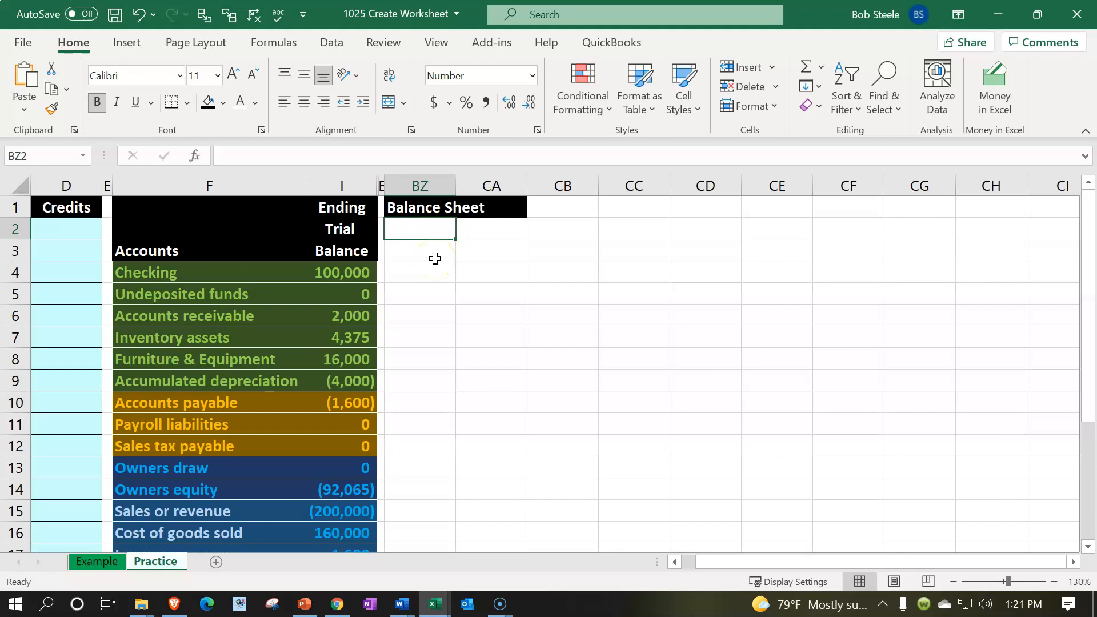
left_click_drag(419, 207, 460, 210)
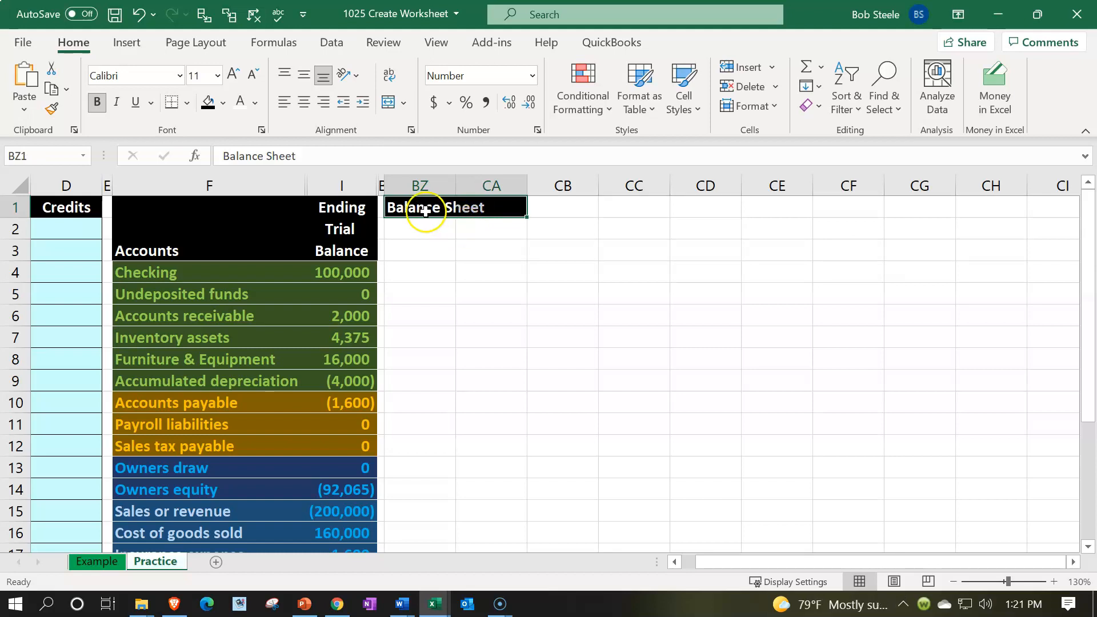
left_click(434, 232)
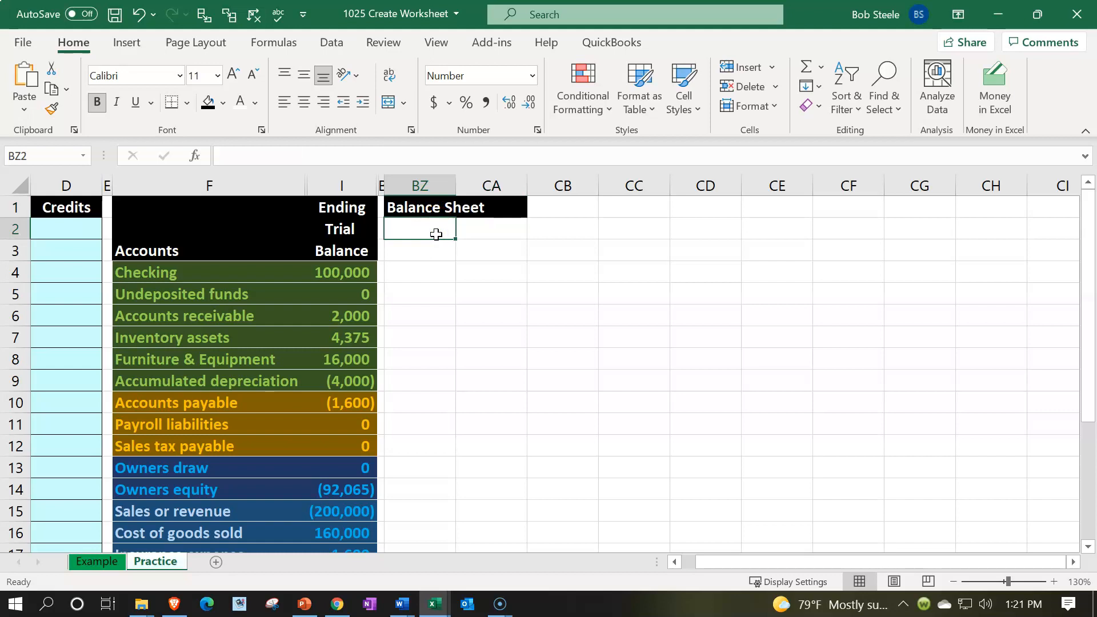
Enter the heading "Assets:" in cell BZ2, directly under the Balance Sheet heading
type("Assets:")
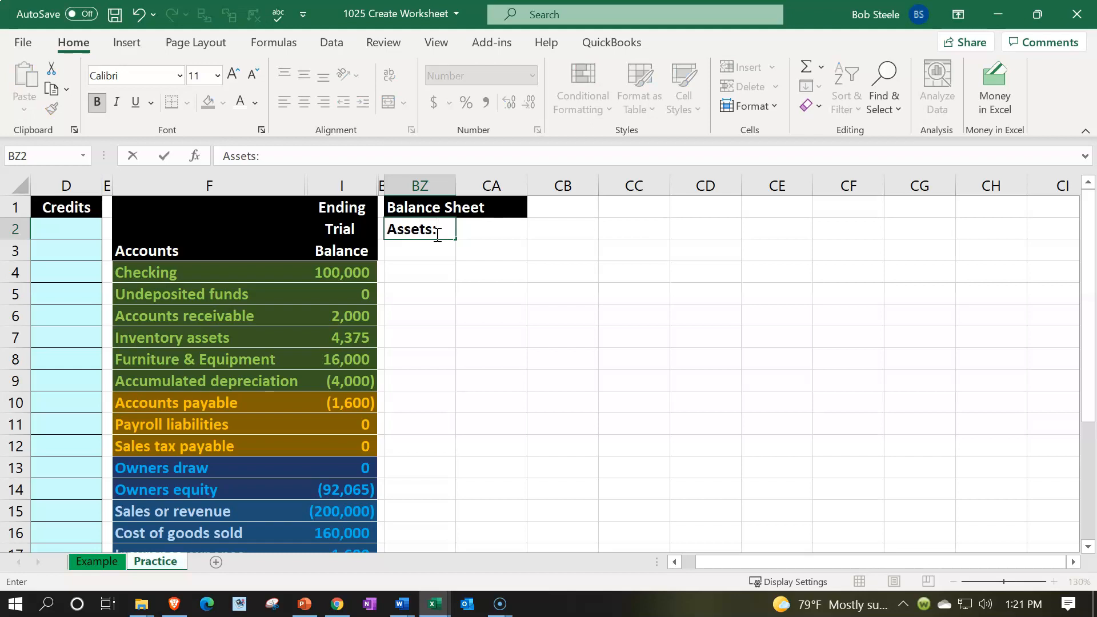
key("Return")
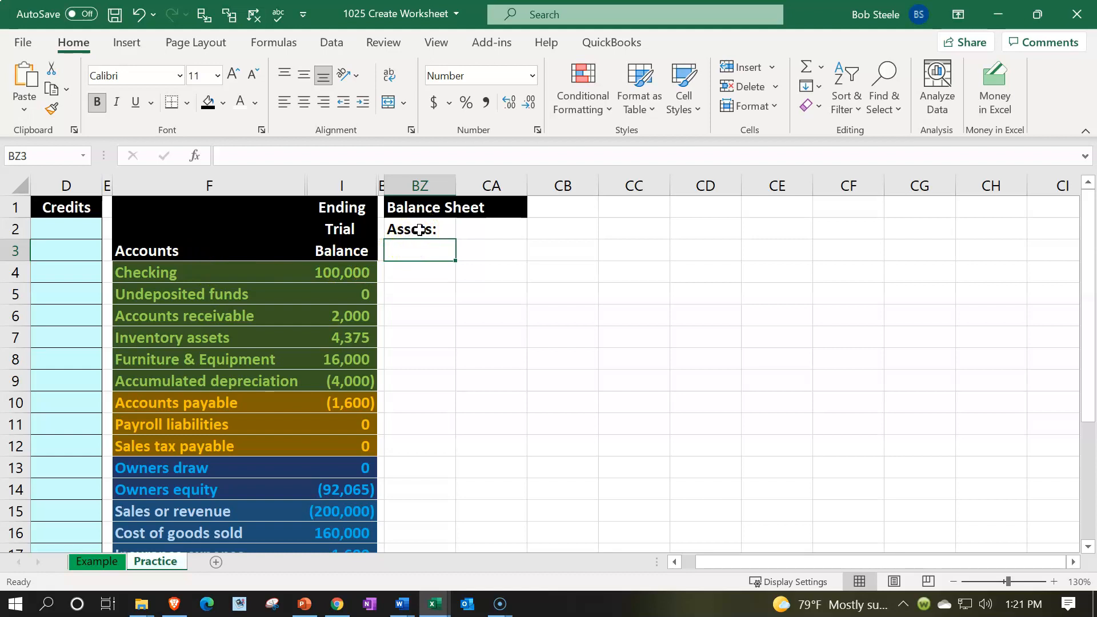
left_click(529, 394)
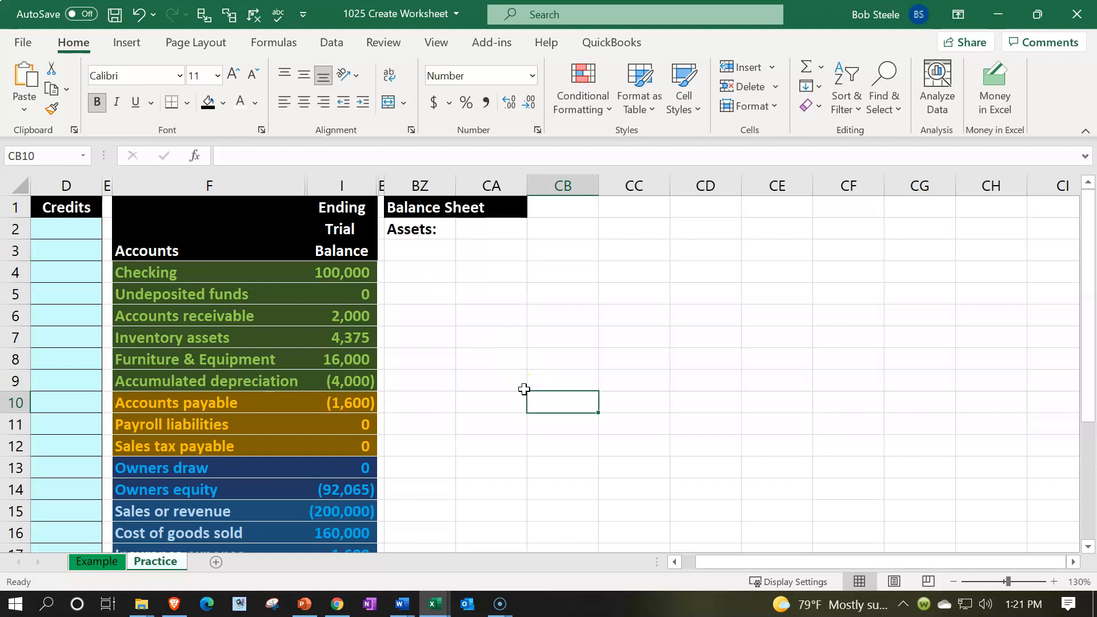
Format the Assets heading cells BZ2:CA2 with a dark green fill and a light green font
scroll(524, 389, "up", 1, "ctrl")
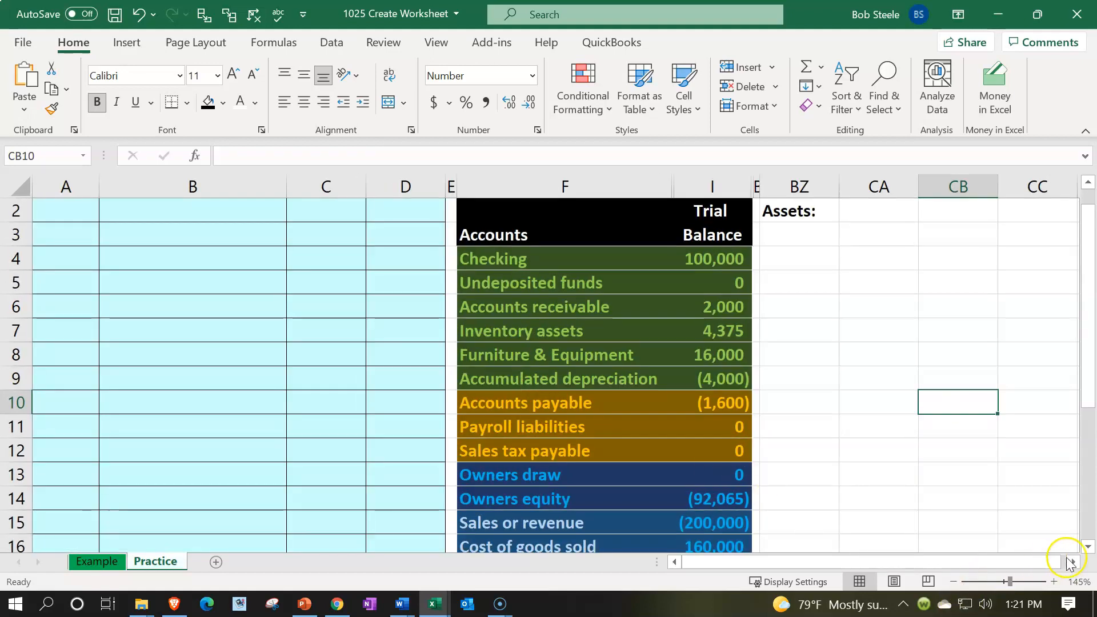
left_click(1071, 562)
left_click(1070, 562)
left_click(1070, 562)
left_click(1070, 562)
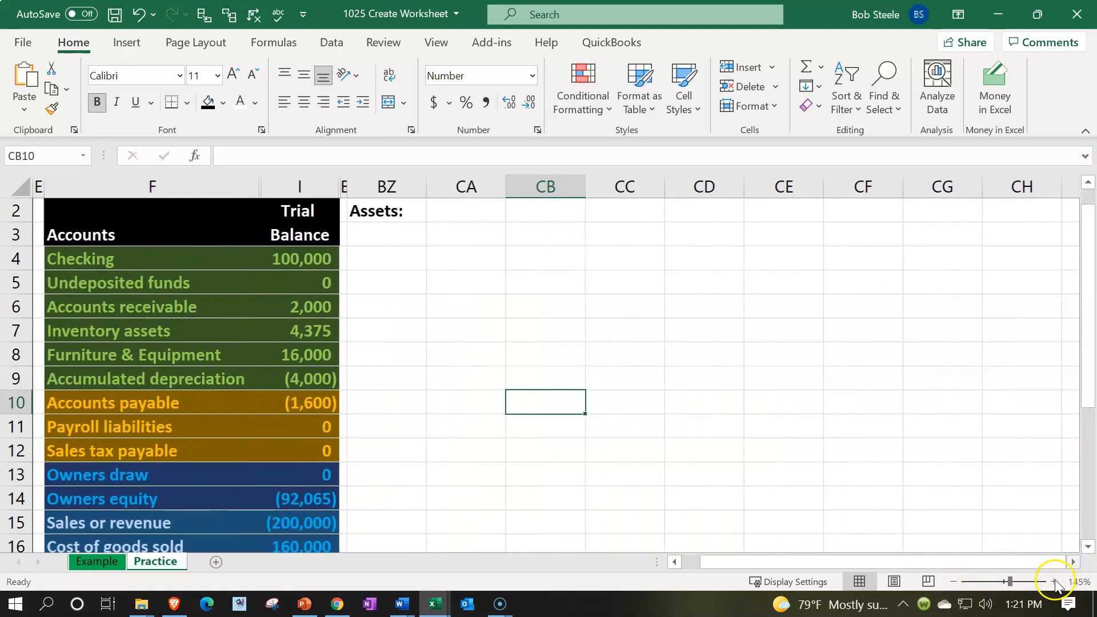
left_click(418, 401)
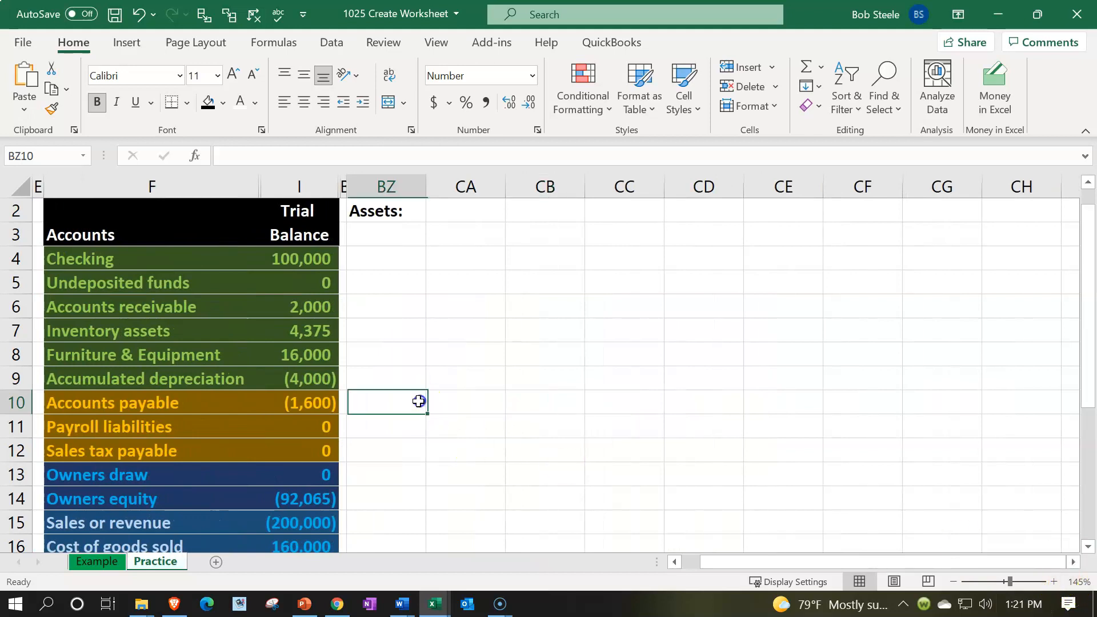
scroll(418, 401, "up", 1)
left_click_drag(389, 234, 448, 232)
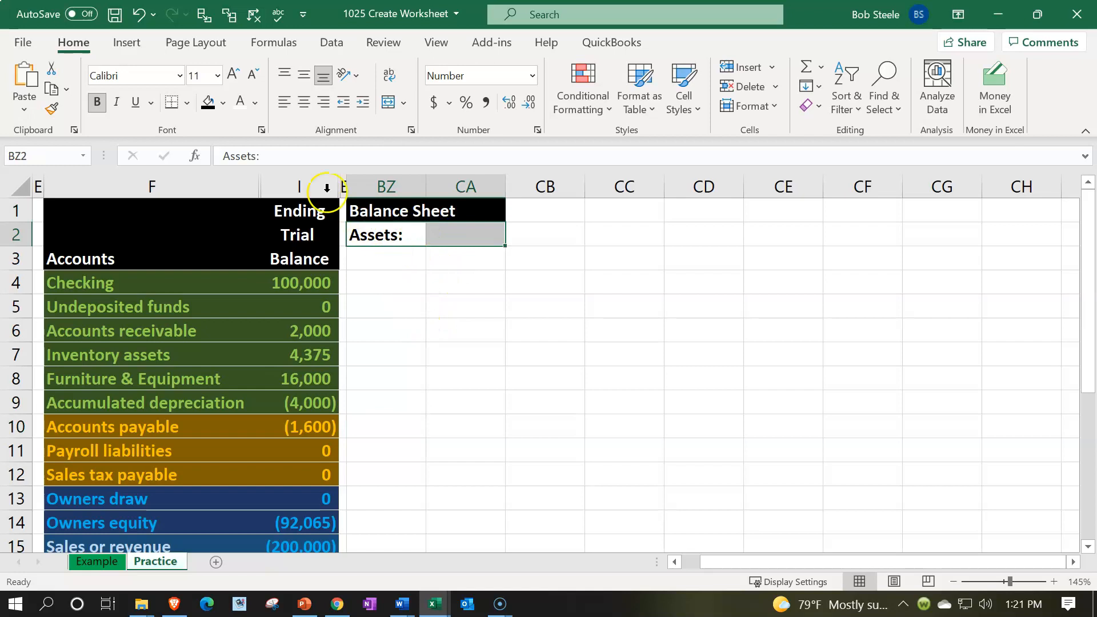
left_click(226, 104)
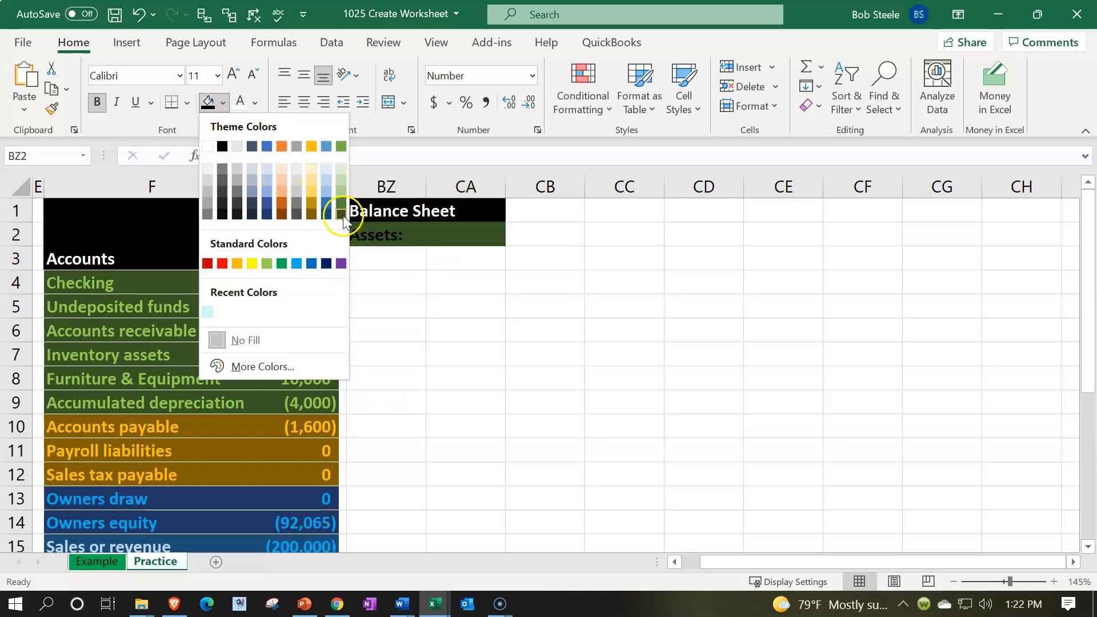
left_click(341, 214)
left_click(253, 101)
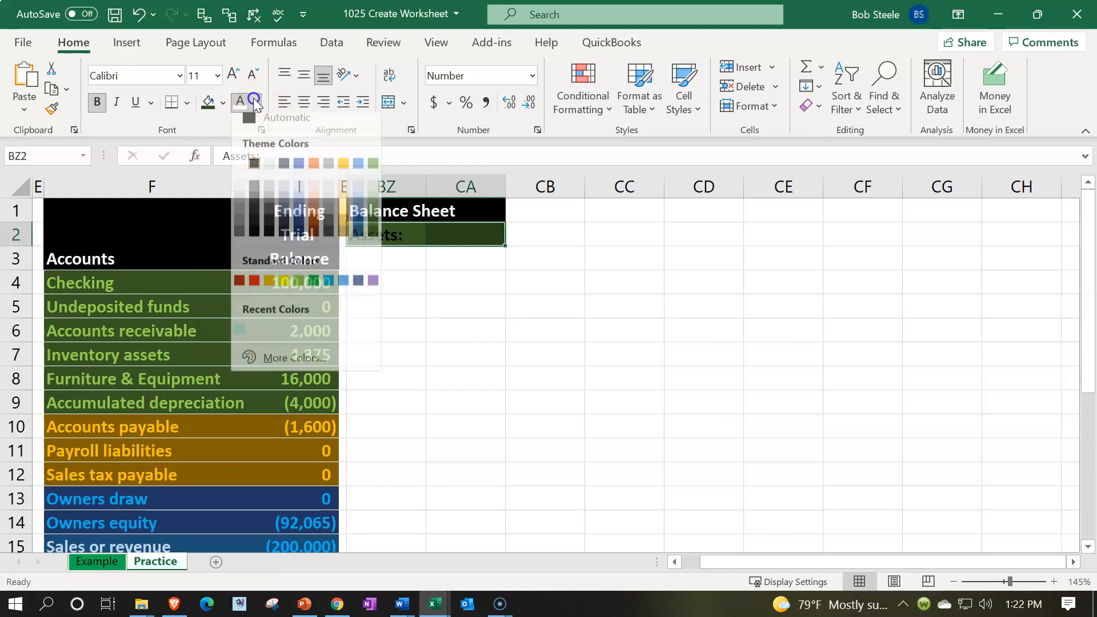
left_click(298, 280)
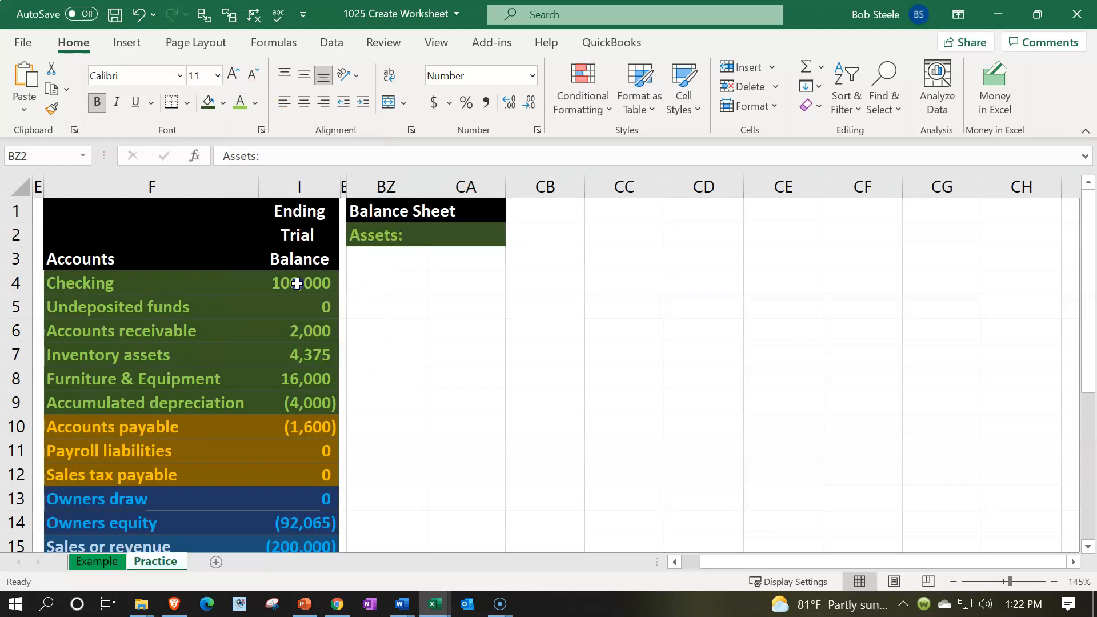
Enter the subheading "Current assets:" in cell BZ3 and widen column BZ to fit it
left_click(382, 265)
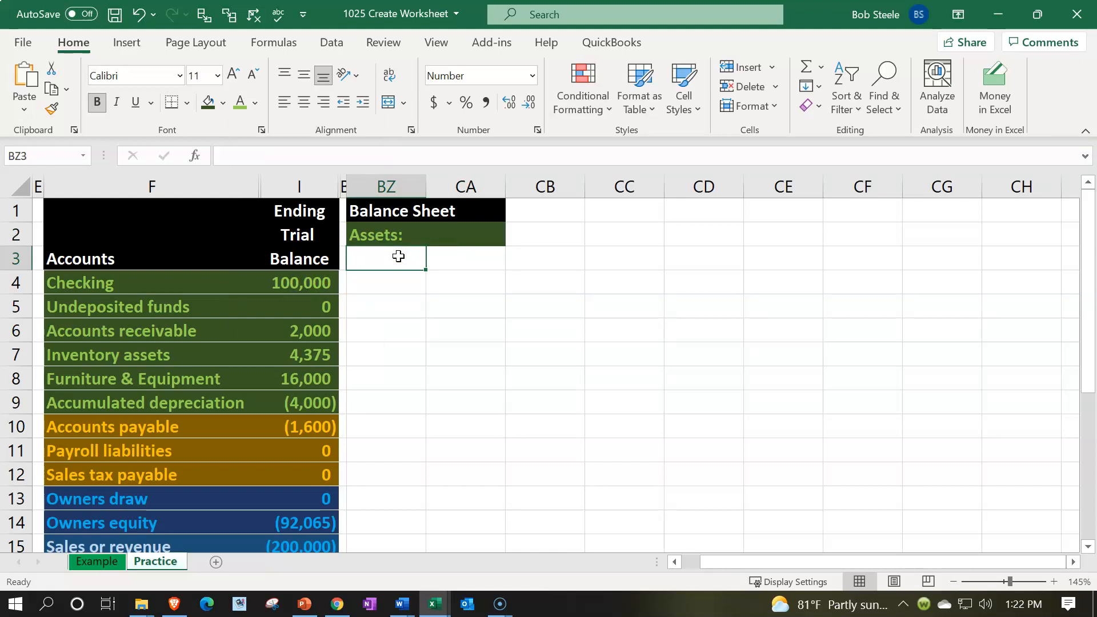
type("Current A")
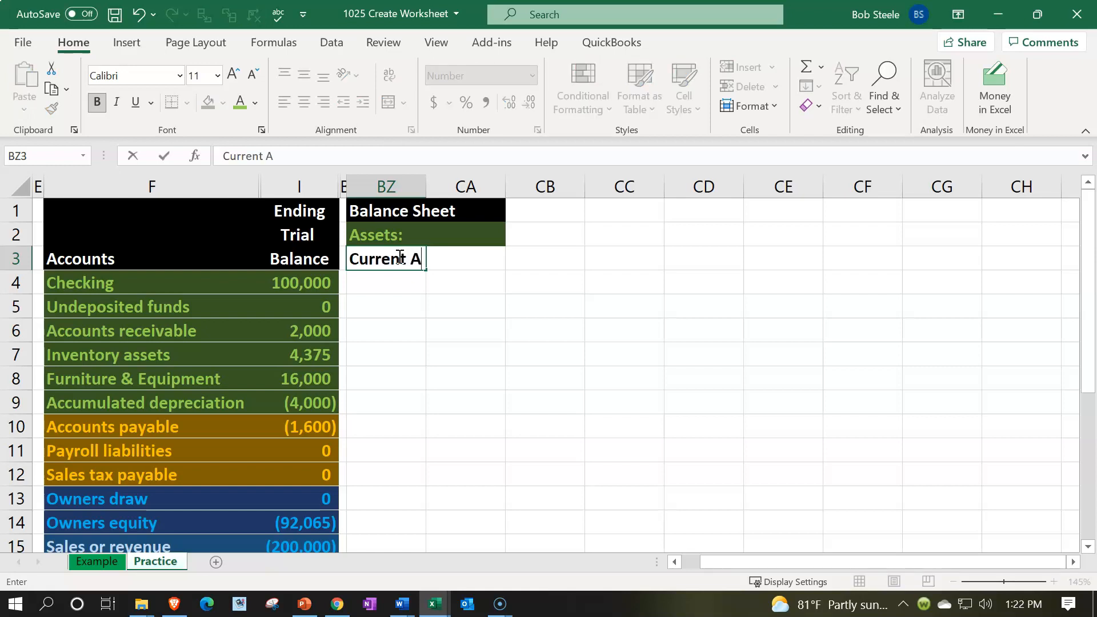
key("BackSpace")
type("assets")
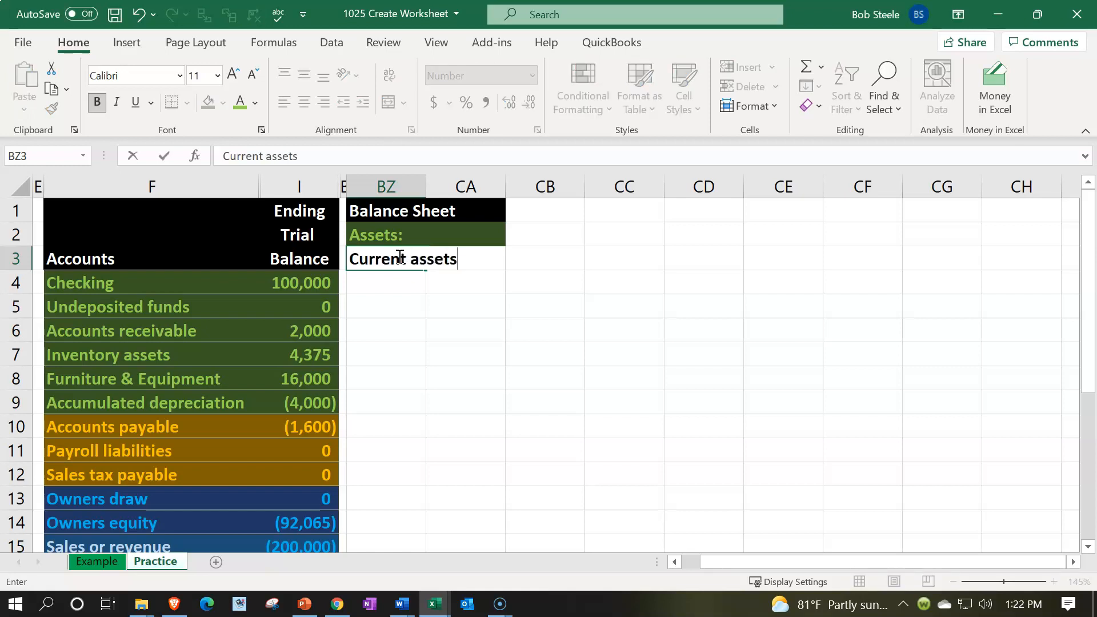
type(":")
key("Return")
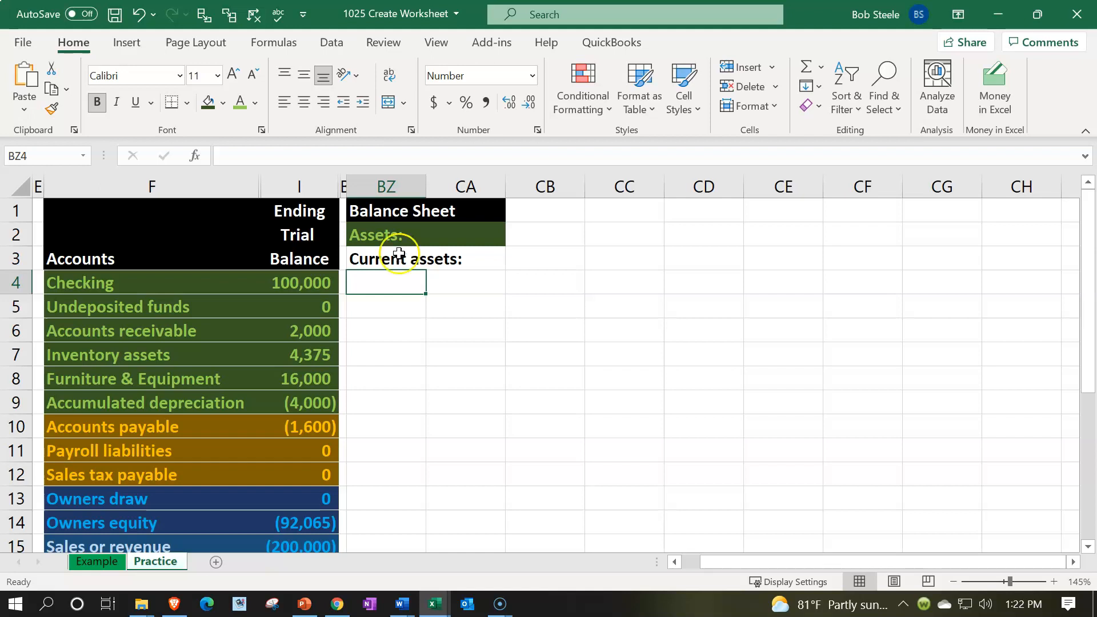
left_click_drag(425, 181, 489, 173)
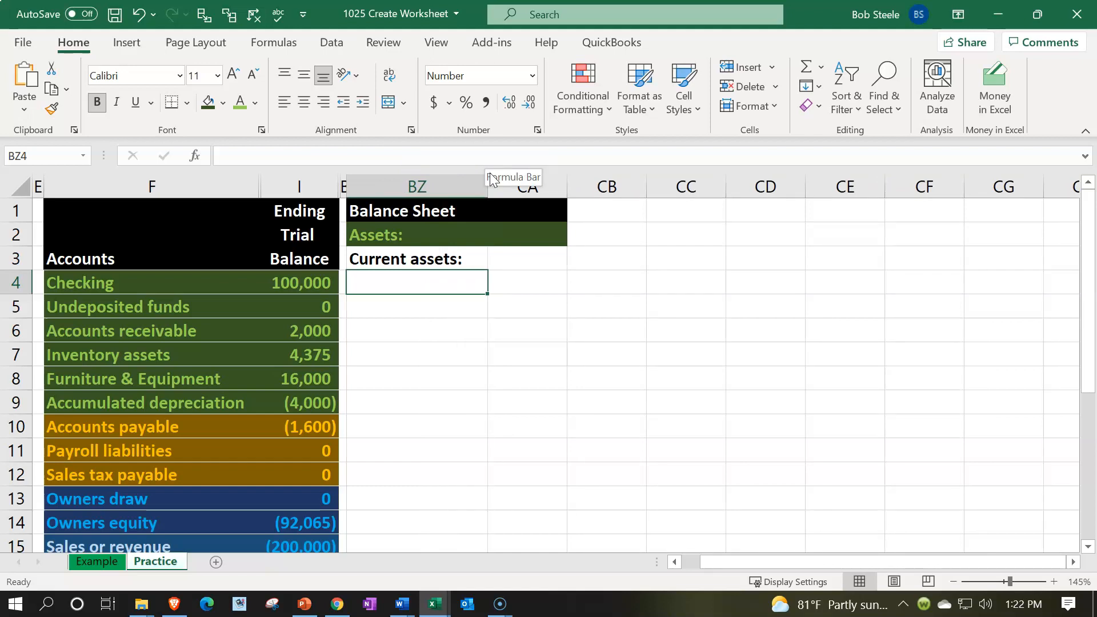
Examine the asset accounts from Checking down to Furniture & Equipment to tell which are current assets
left_click(161, 289)
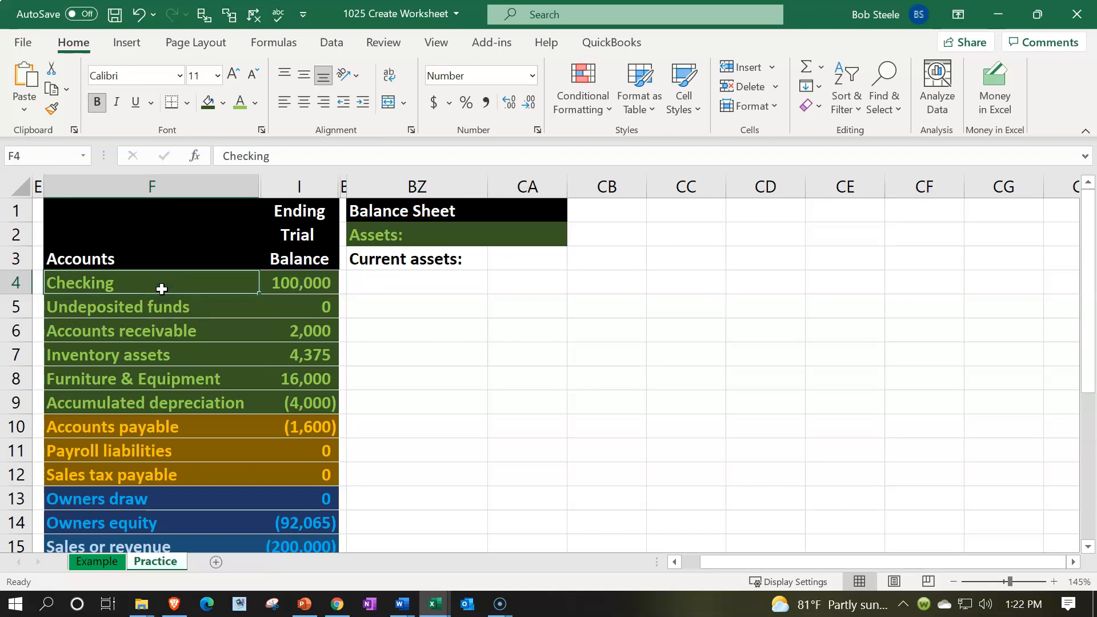
key("Down")
key("Down")
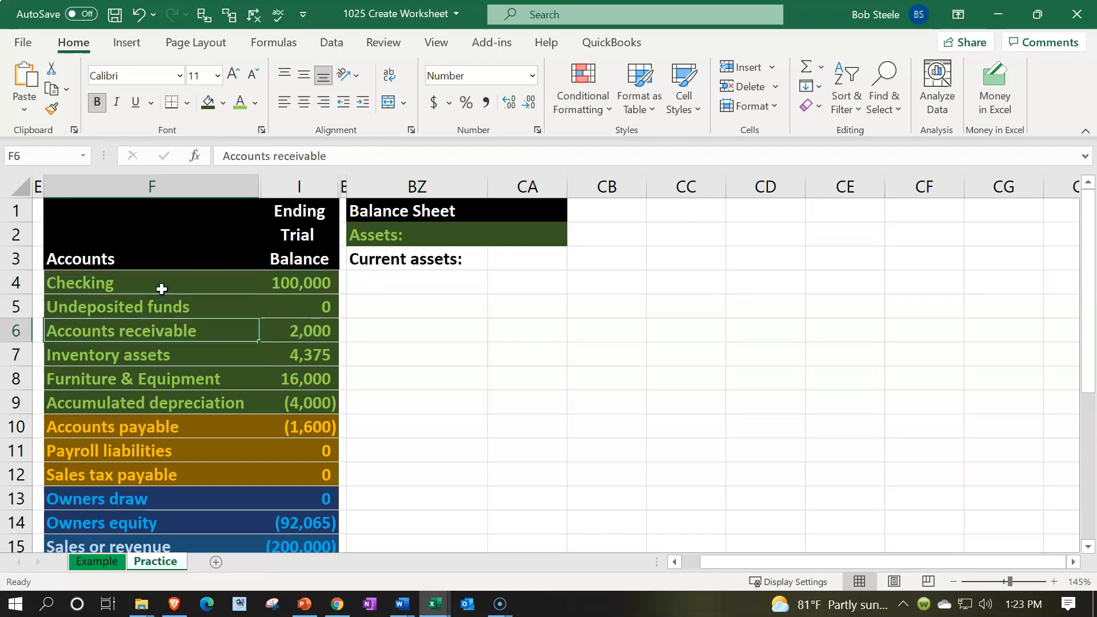
key("Down")
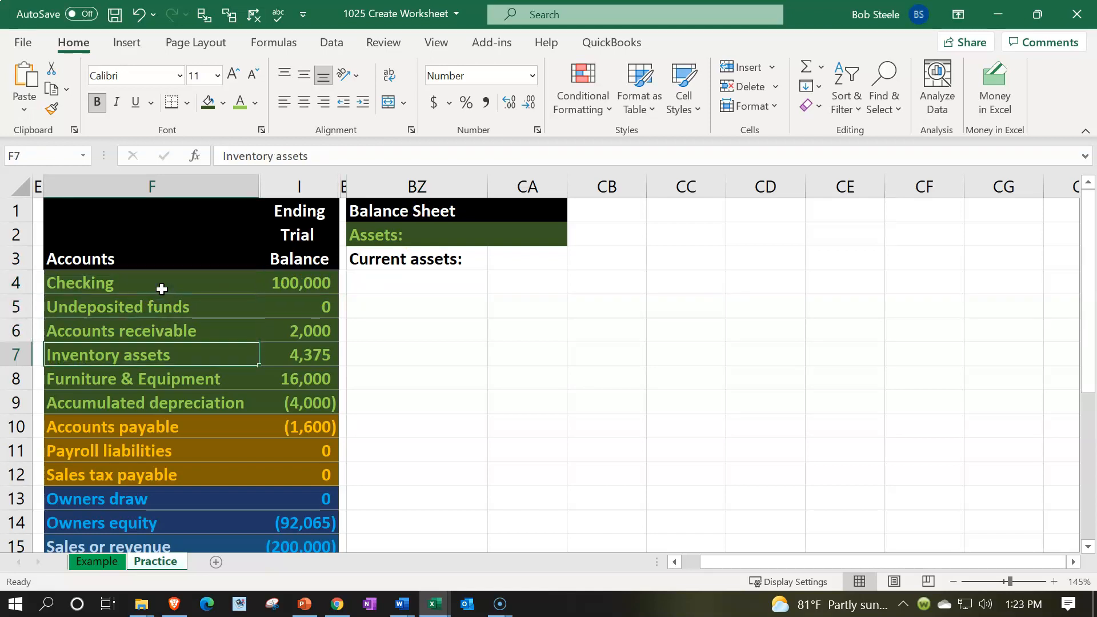
key("Down")
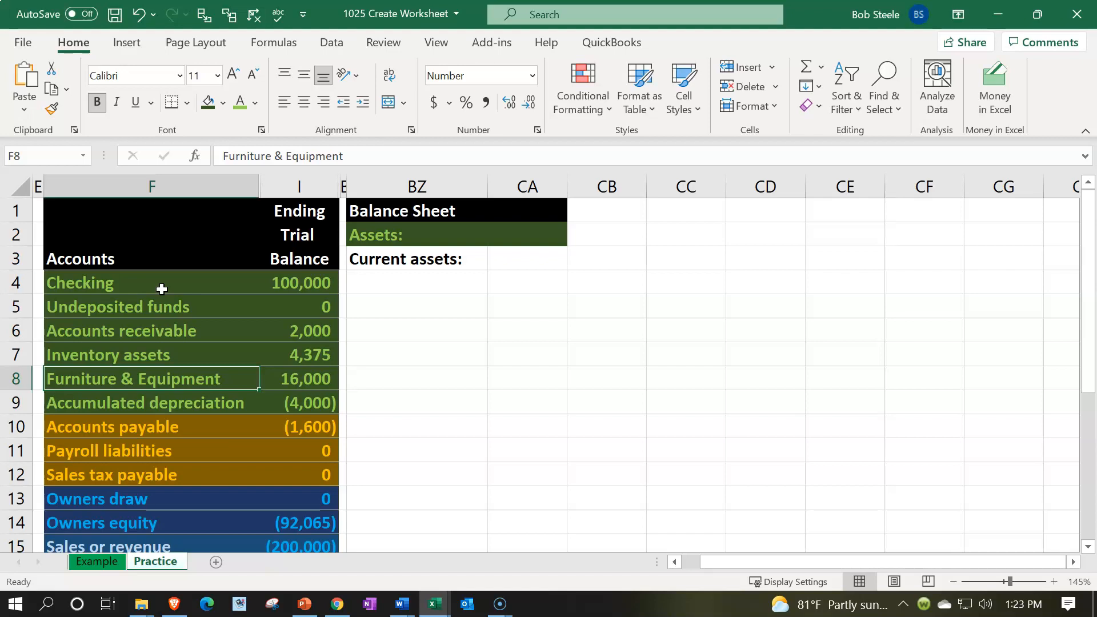
Link cell BZ4 under the Current assets subheading to the Checking account name in F4
key("Right")
key("Right")
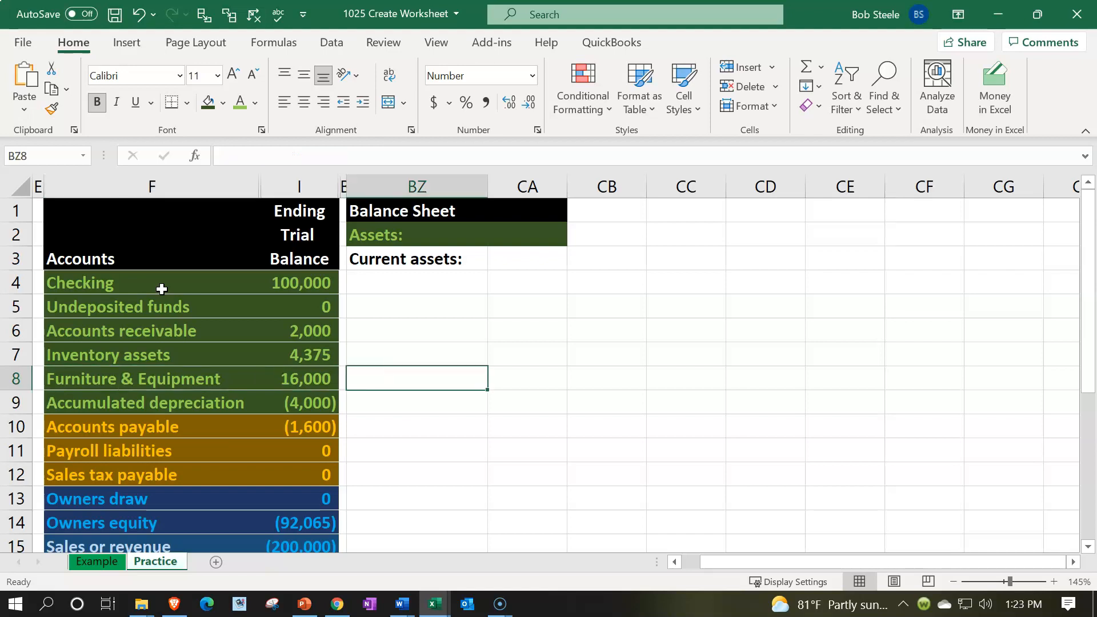
key("Up")
key("Up")
key("Up")
key("Up")
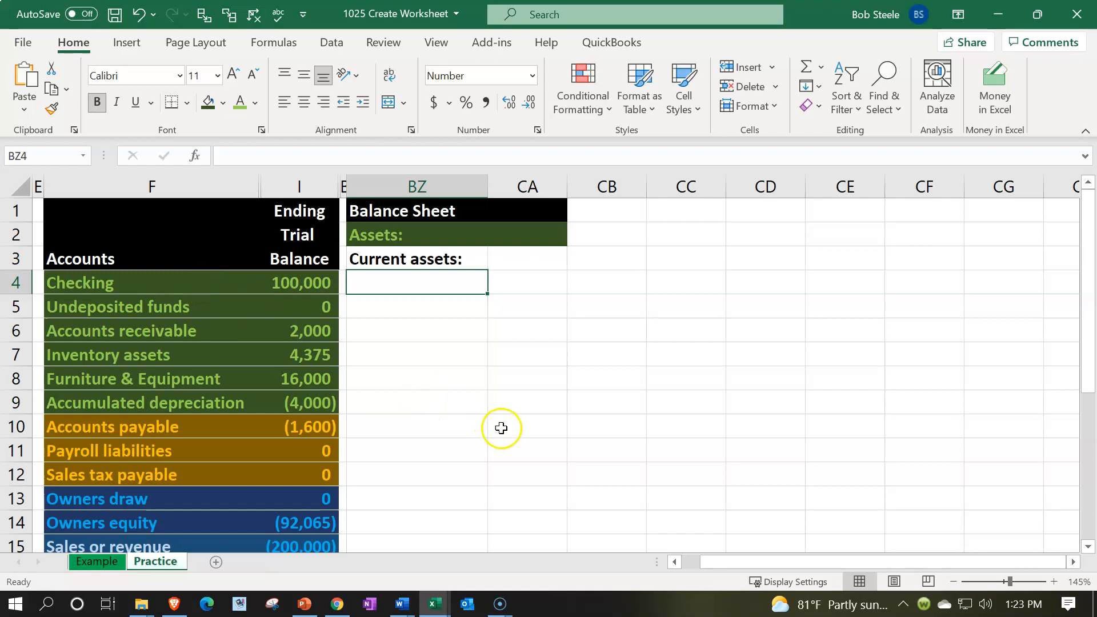
type("=")
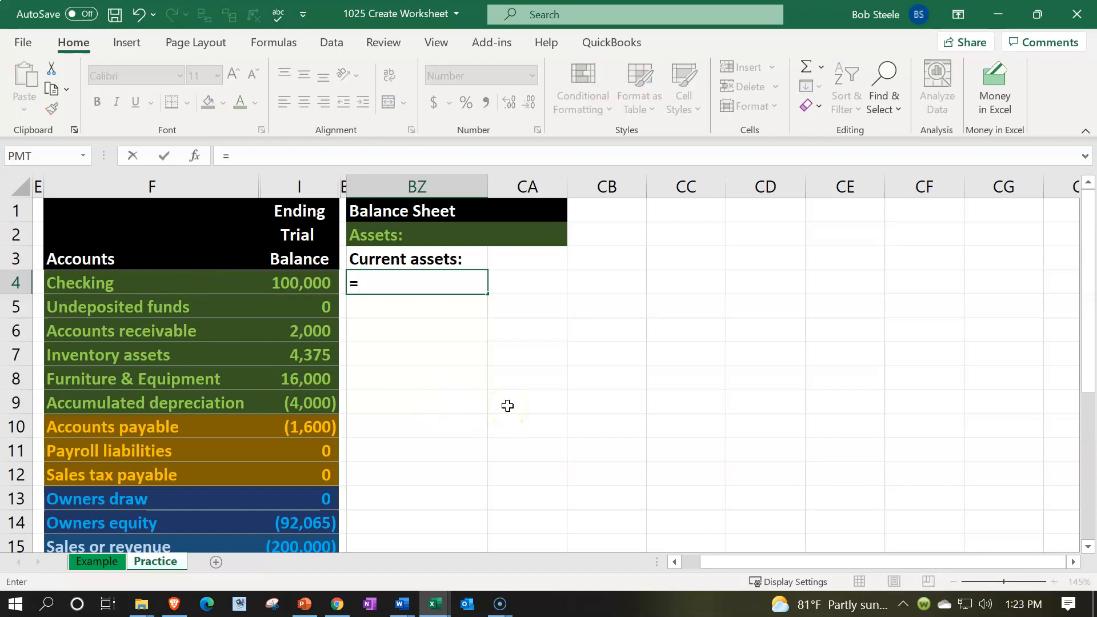
key("Left")
key("Left")
key("Left")
key("Right")
key("Return")
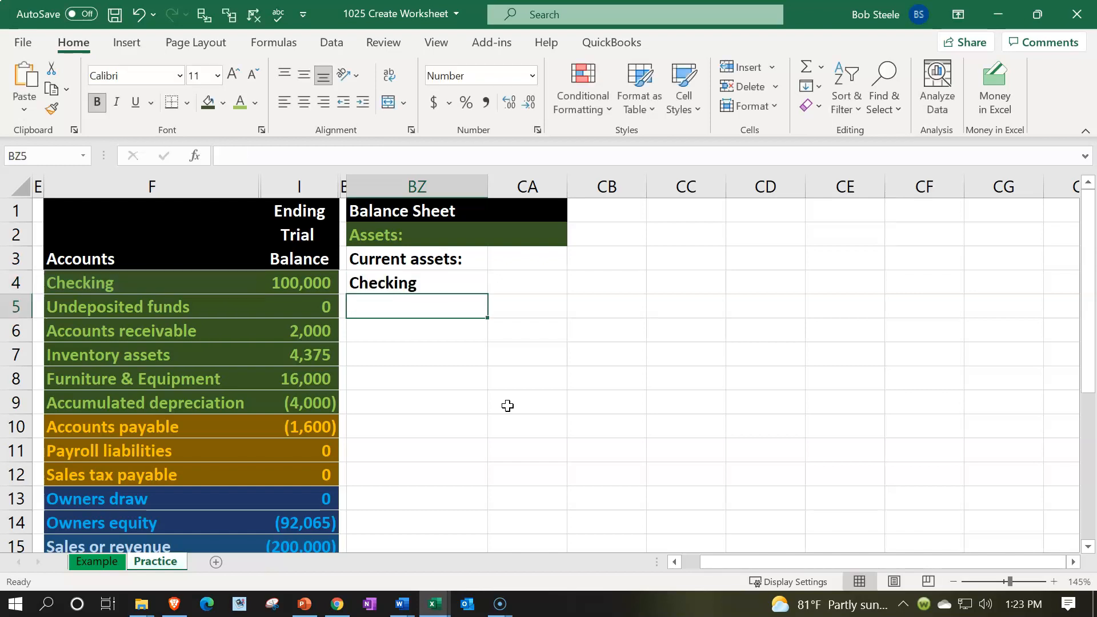
left_click(326, 306)
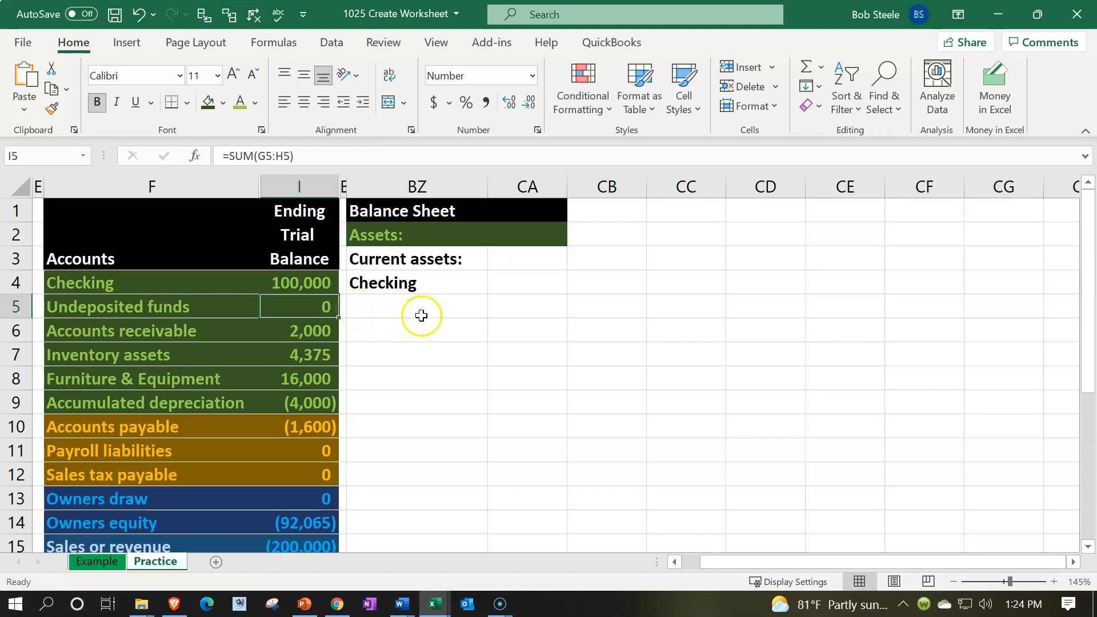
left_click(543, 290)
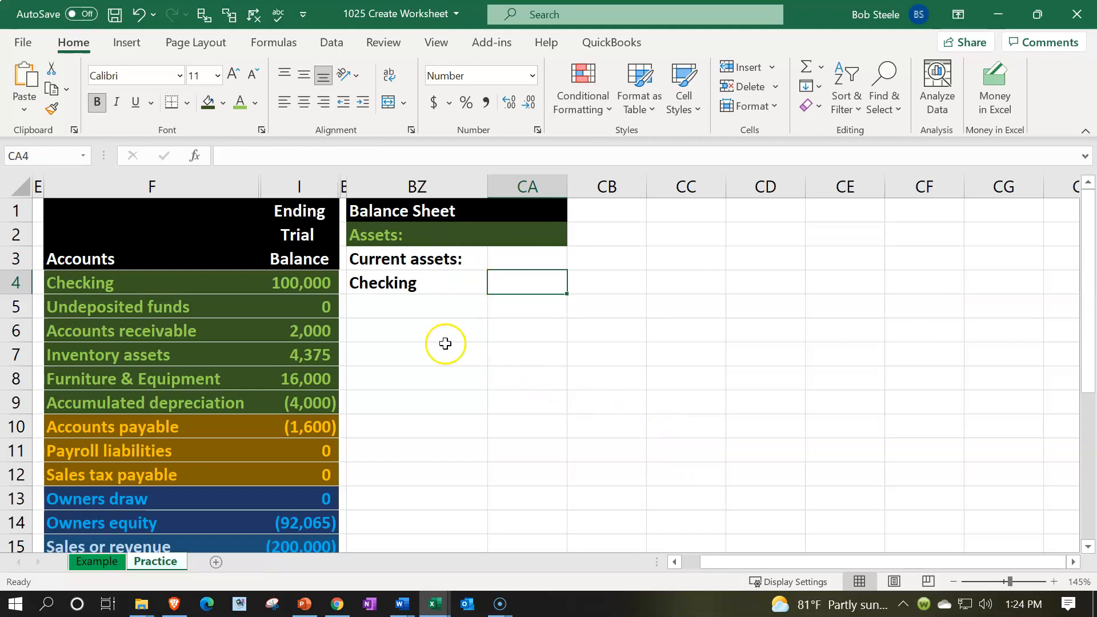
Link BZ5:BZ7 one by one to the Undeposited funds, Accounts receivable and Inventory assets names, and clear those three cells
left_click(409, 301)
type("=")
key("Left")
key("Left")
key("Left")
key("Left")
key("Right")
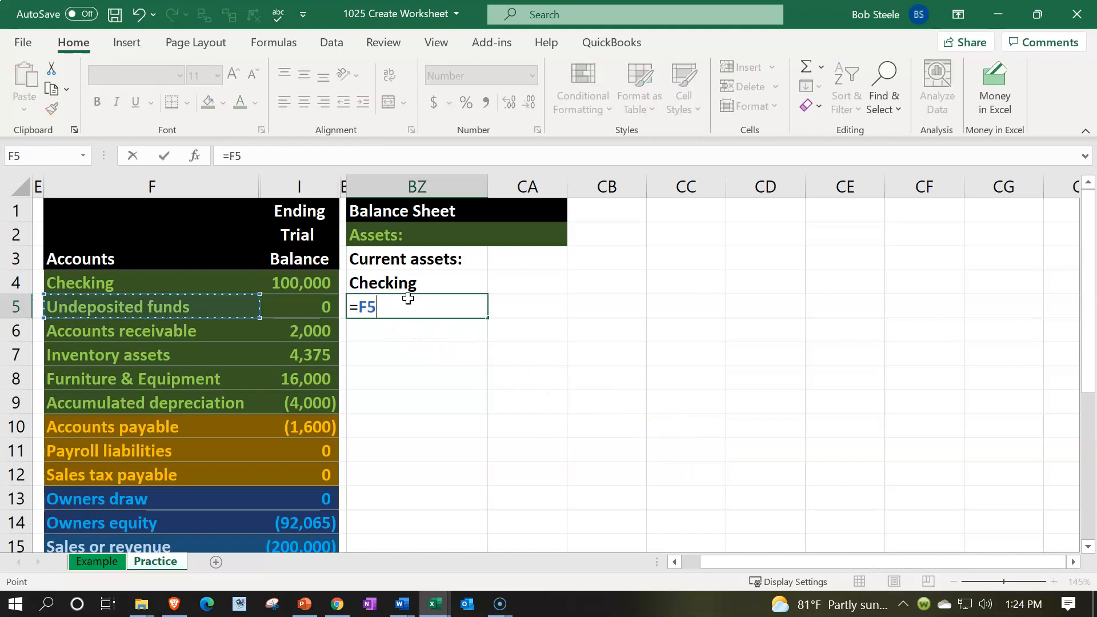
key("Return")
type("=")
key("Left")
key("Left")
key("Return")
type("=")
key("Left")
key("Left")
key("Return")
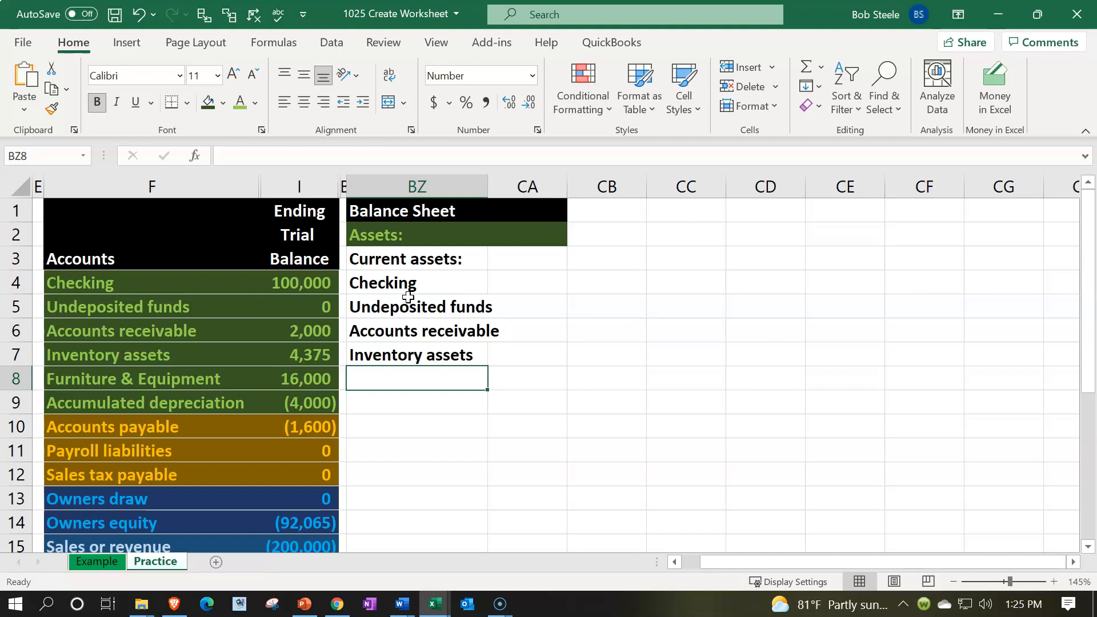
left_click_drag(410, 301, 416, 359)
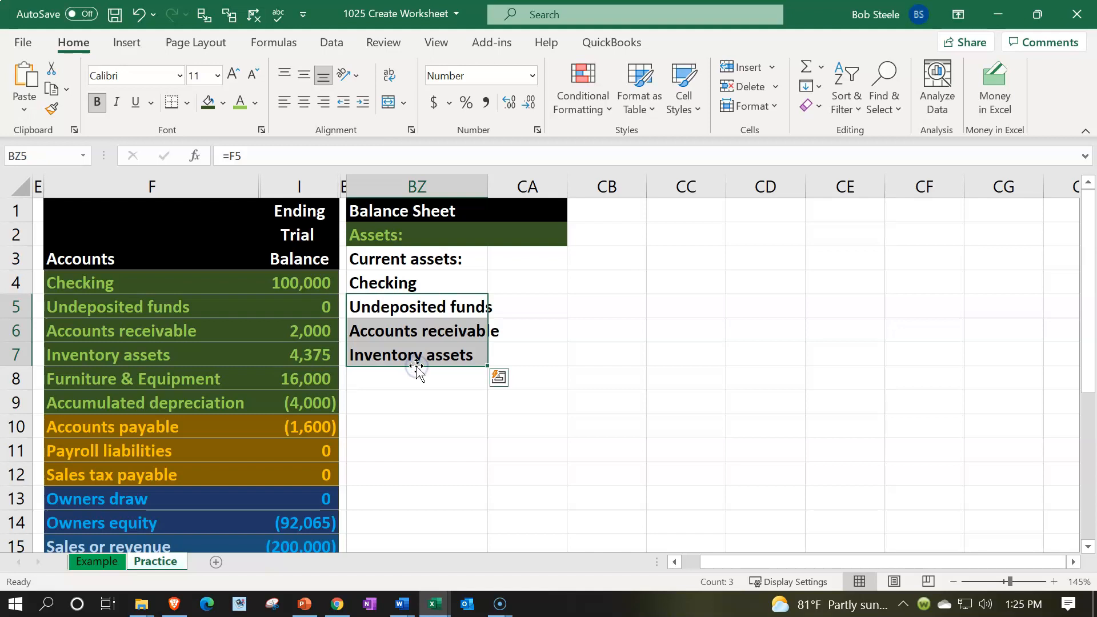
key("Delete")
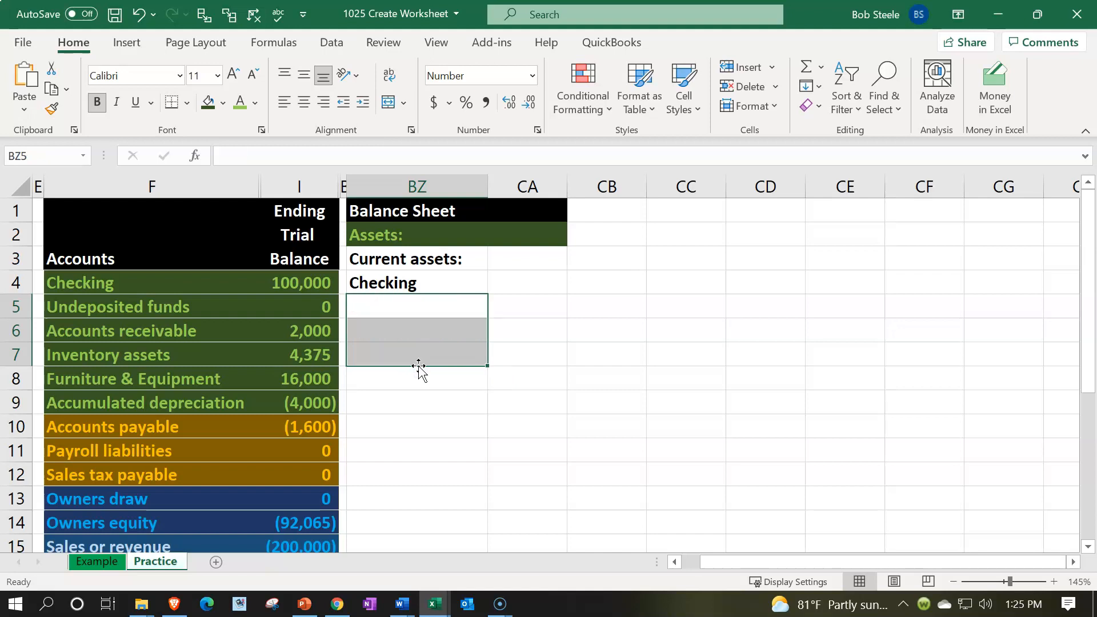
Fill the Checking name formula from BZ4 down through BZ7 and check the copied formula in BZ7
left_click(482, 280)
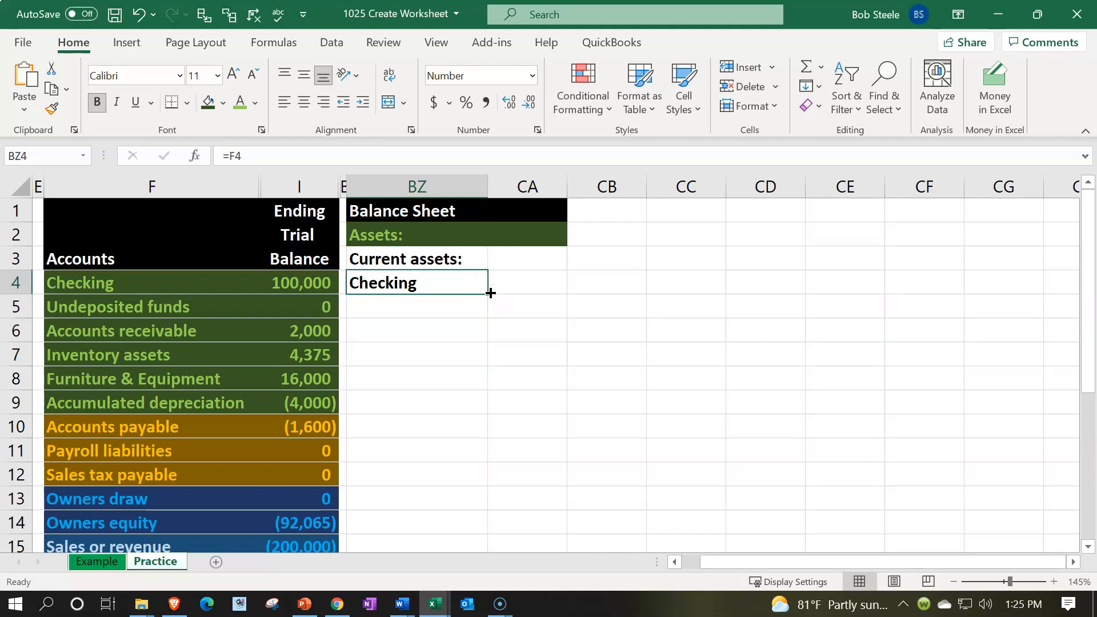
left_click_drag(490, 293, 480, 356)
left_click(478, 441)
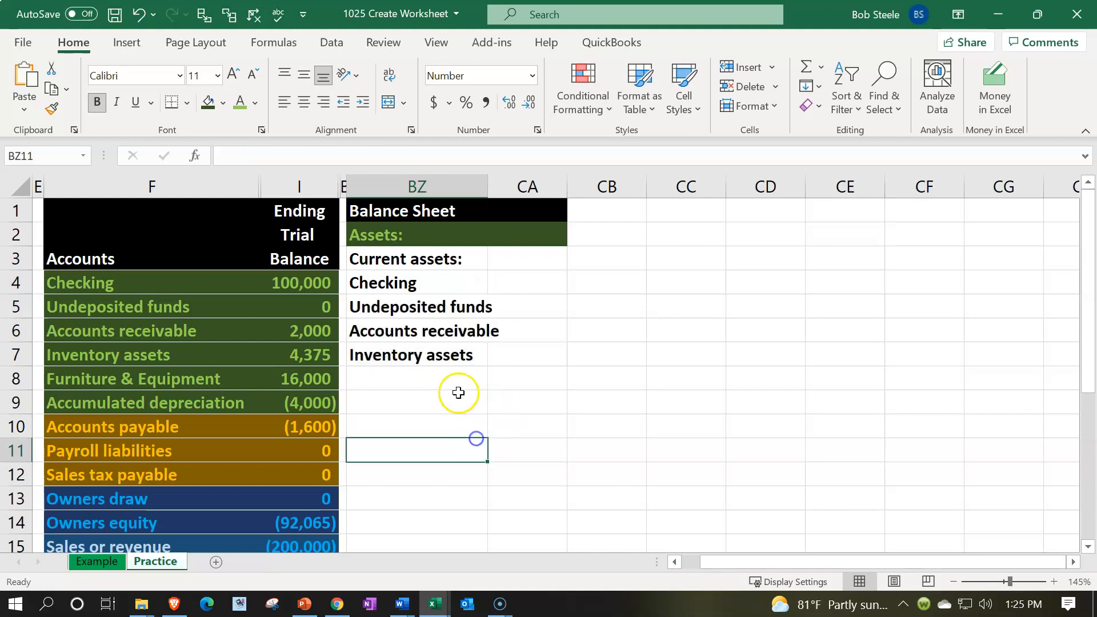
double_click(448, 354)
key("Return")
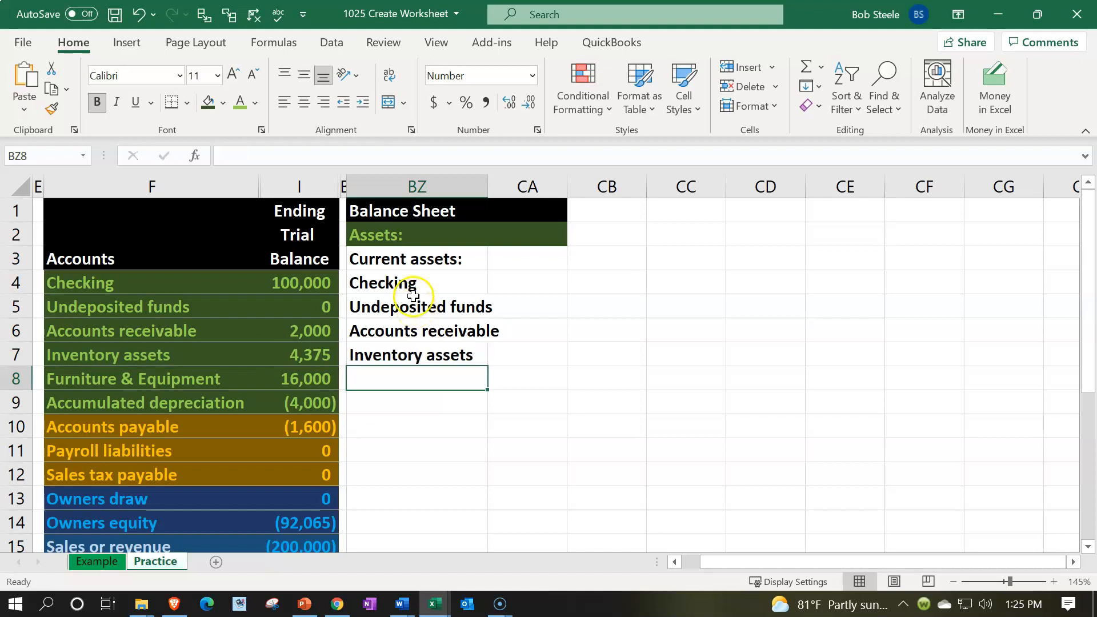
Indent the current asset account names in BZ4:BZ7 by one level
left_click_drag(413, 293, 411, 358)
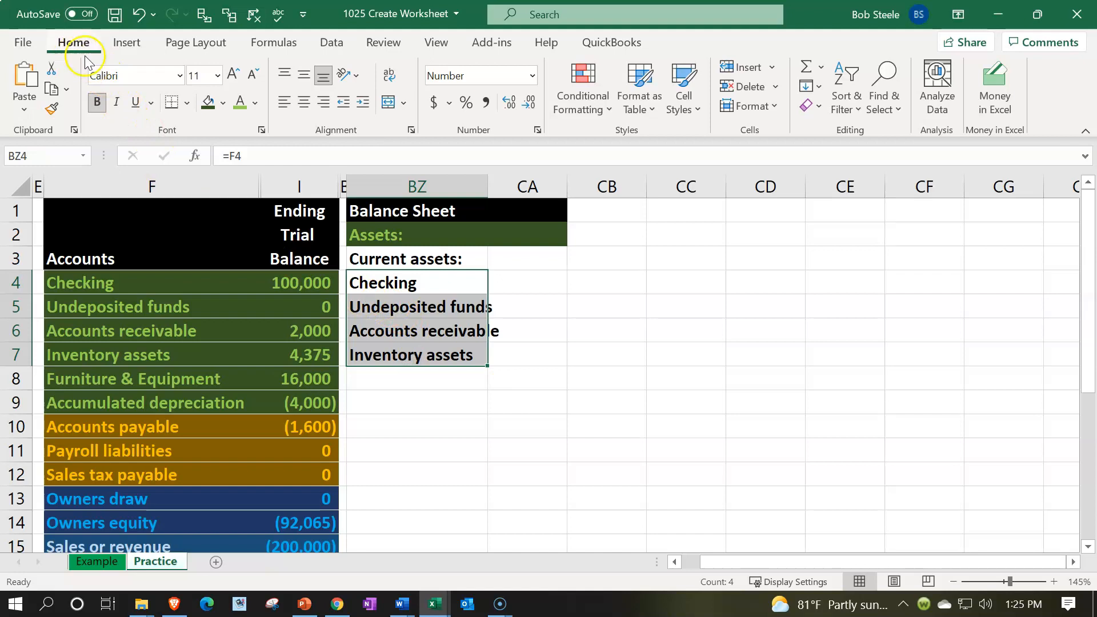
left_click(363, 103)
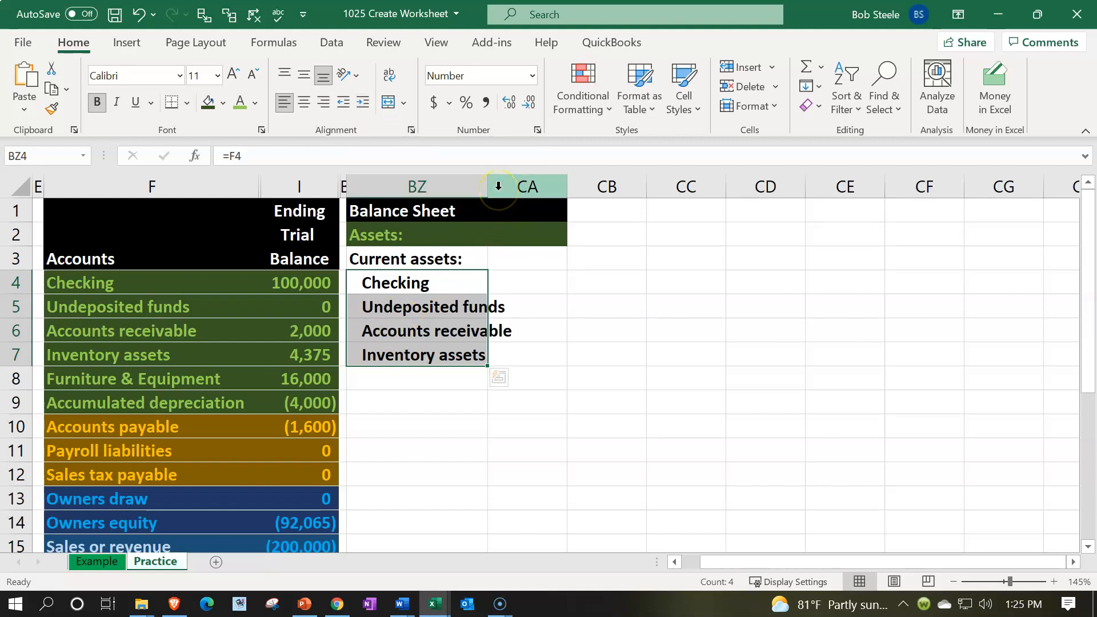
Check the Checking name formula in BZ4 and widen column BZ to fit the indented account names
double_click(373, 284)
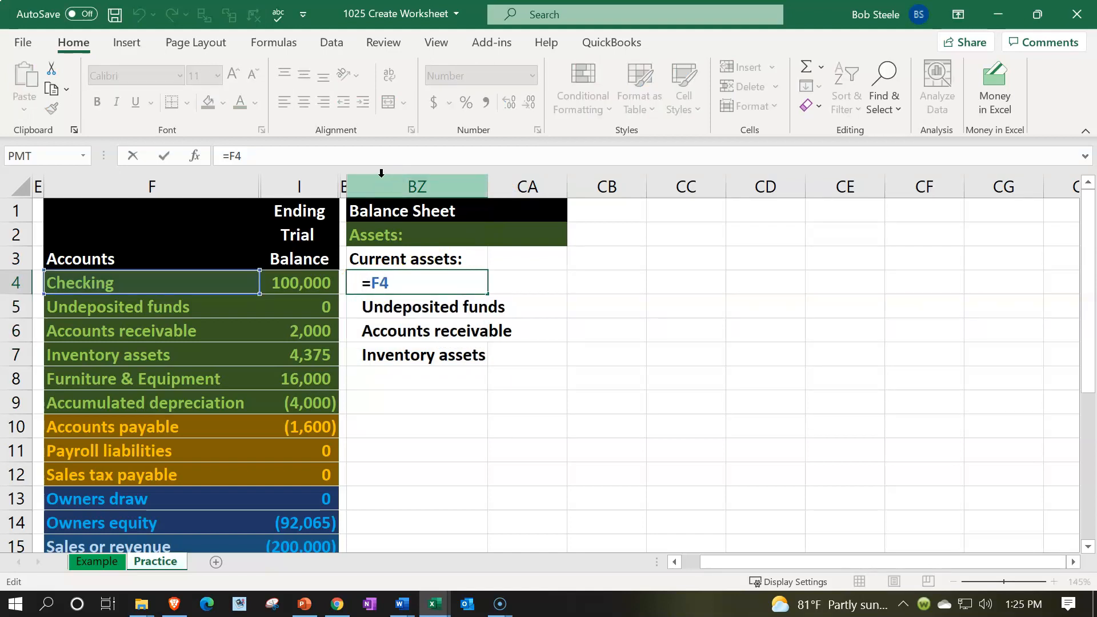
key("Return")
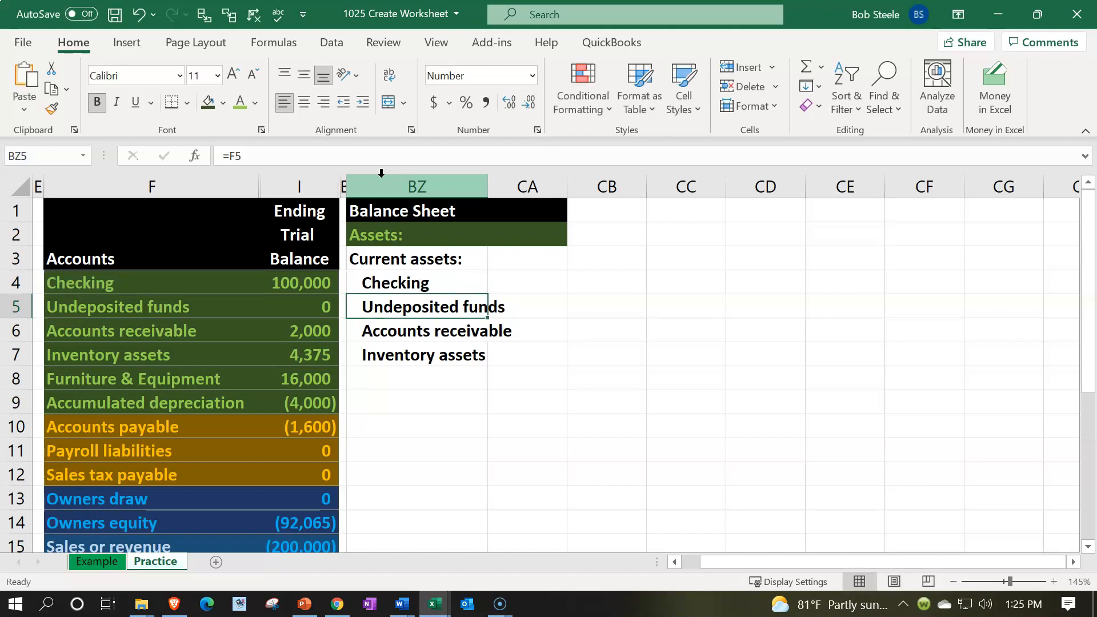
double_click(487, 187)
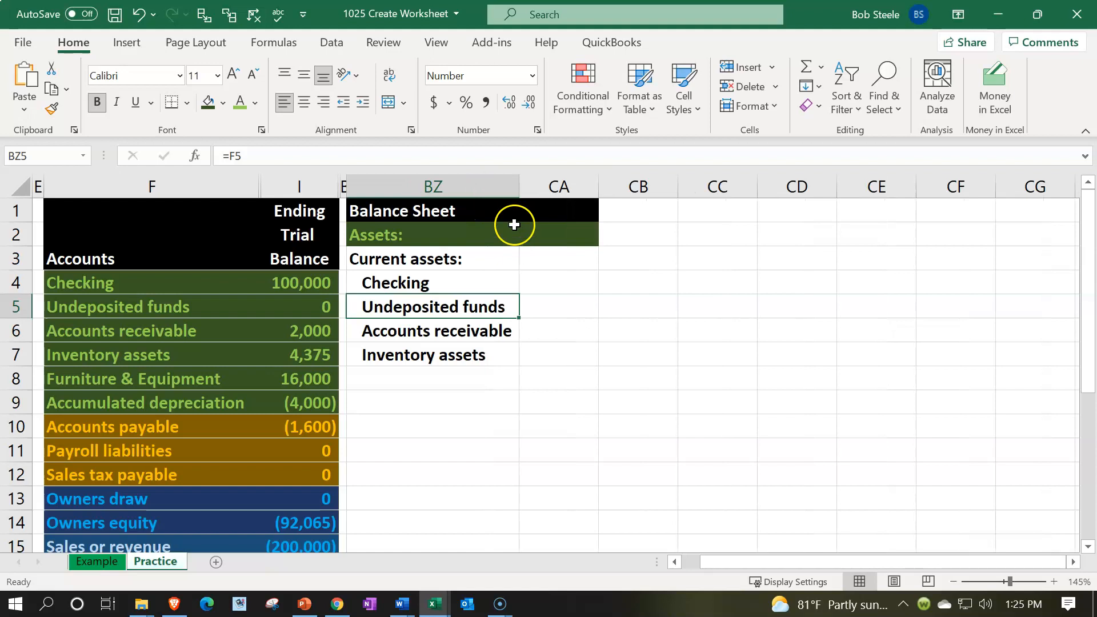
left_click_drag(522, 182, 489, 185)
double_click(487, 186)
left_click(487, 182)
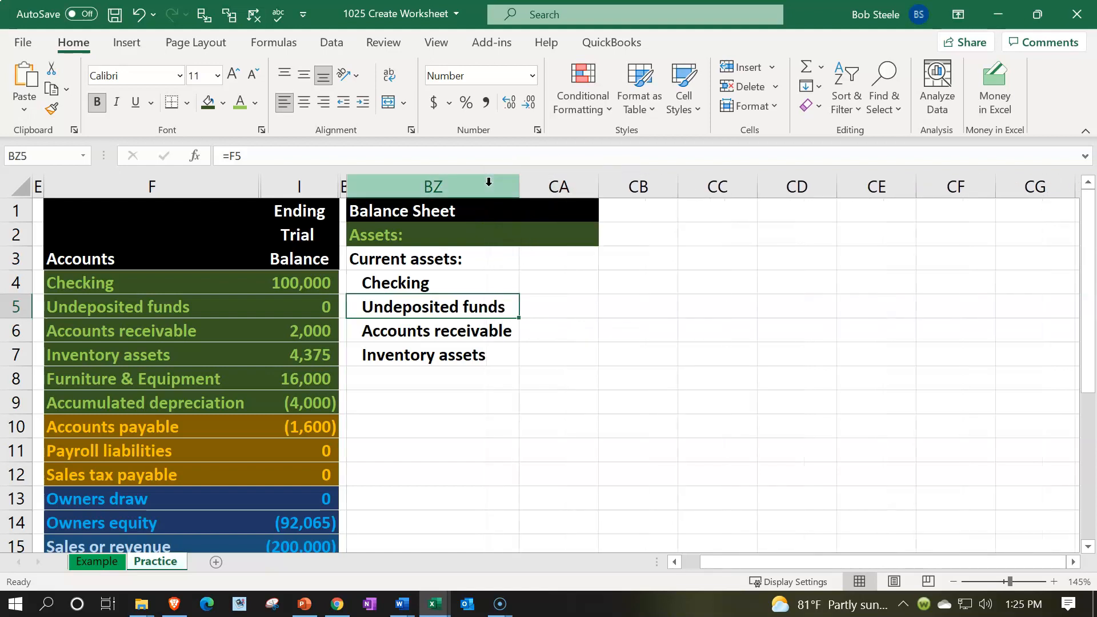
Link cell CA4 beside Checking to the Checking ending trial balance amount in I4
key("Right")
key("Up")
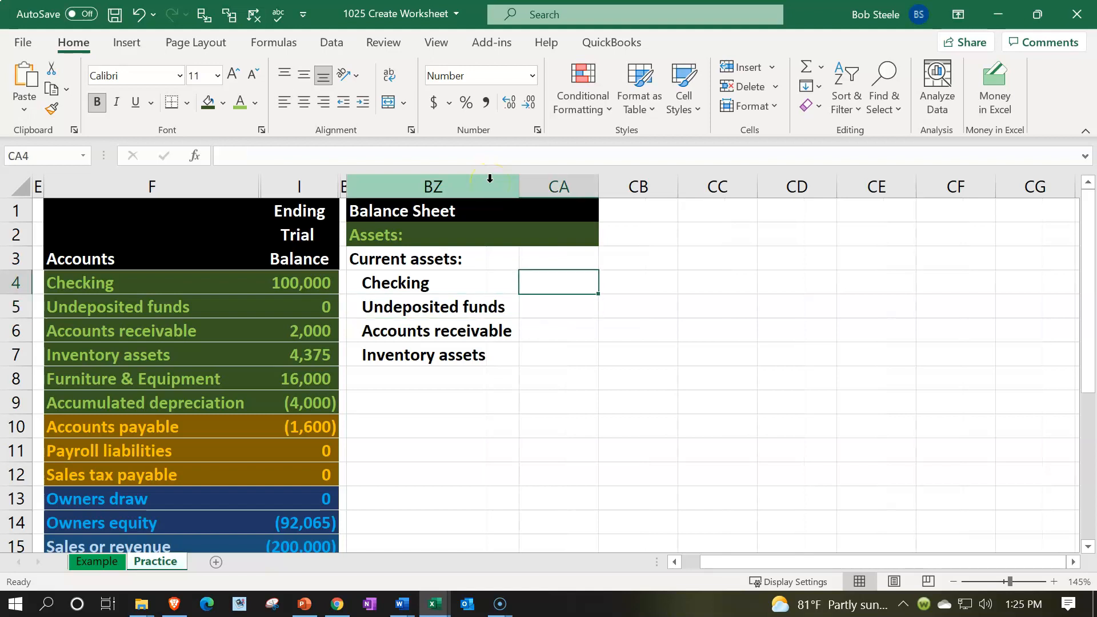
type("=")
key("Left")
key("Left")
key("Left")
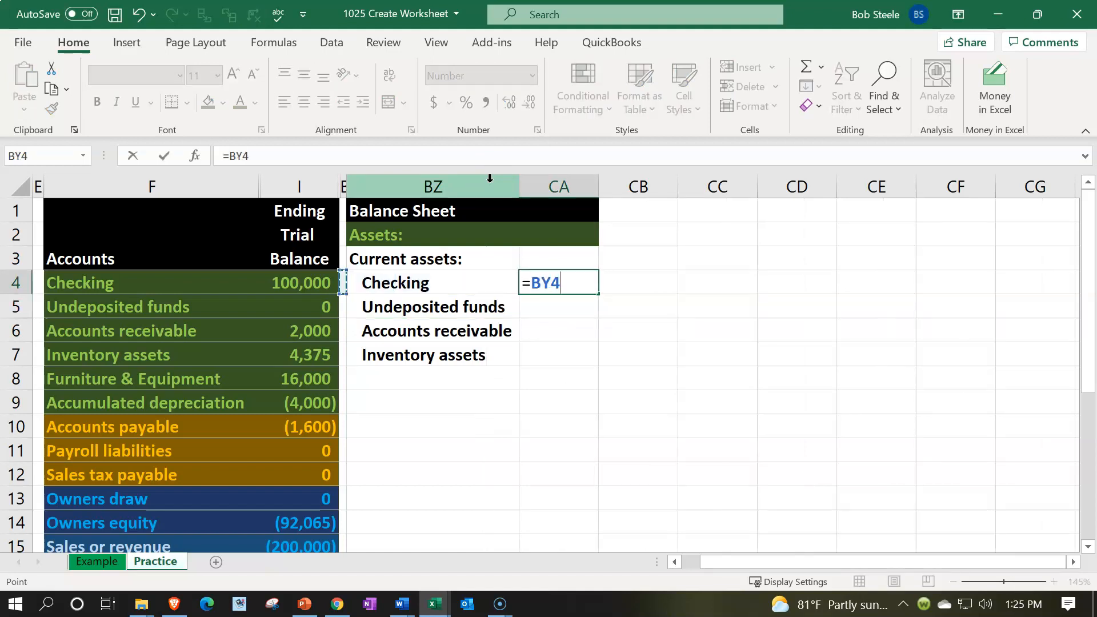
key("Return")
Link CA5:CA7 one by one to the ending balances in I5:I7, and clear those three cells
type("=")
key("Left")
key("Left")
key("Left")
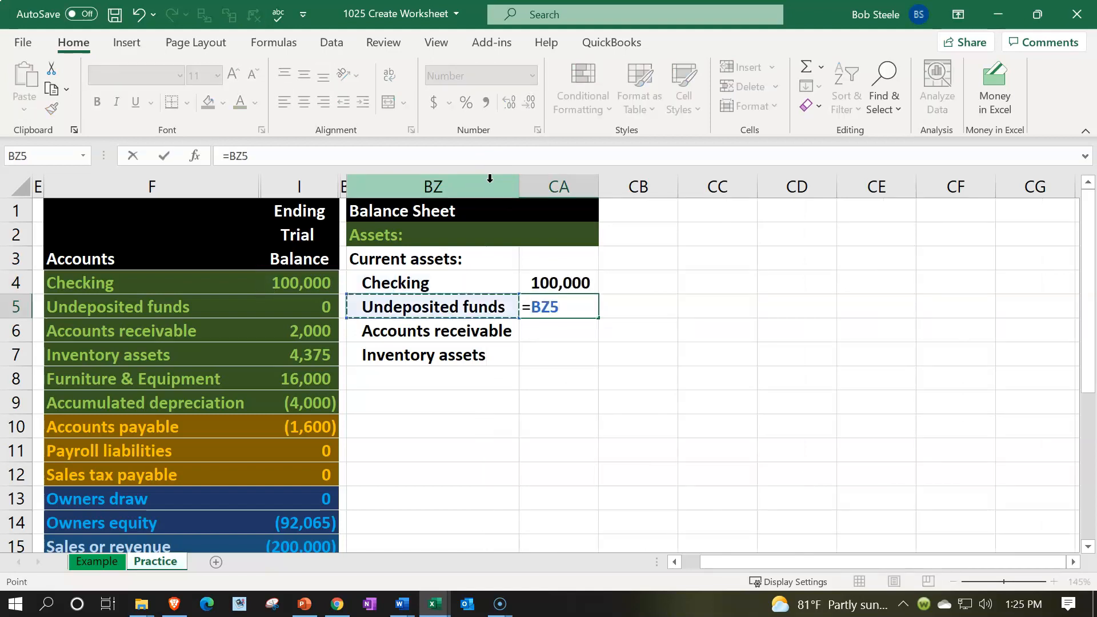
key("Return")
type("=")
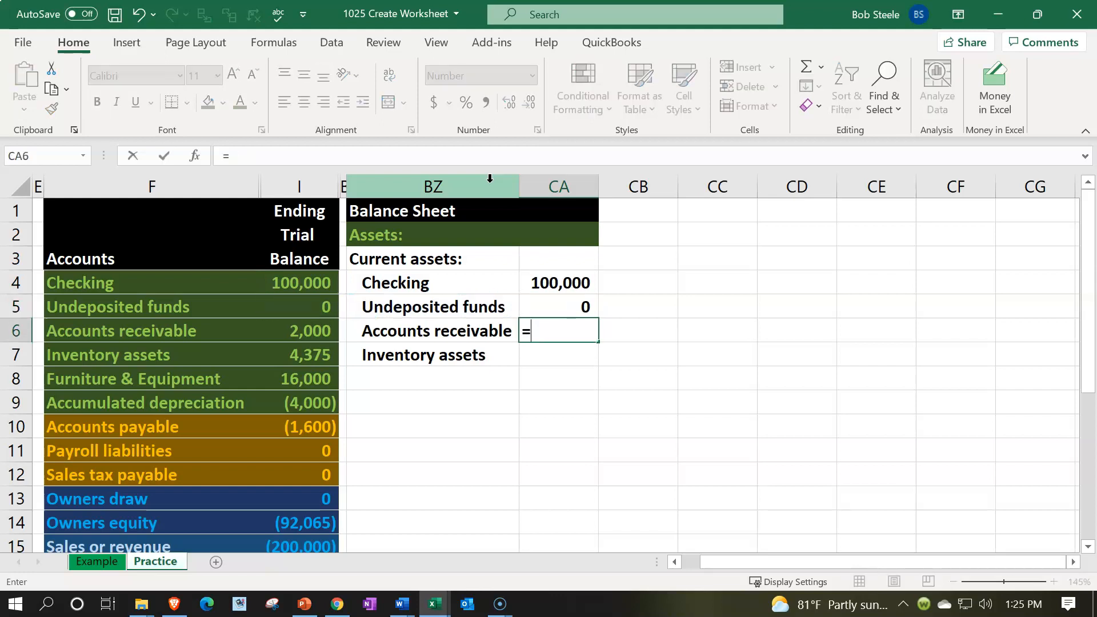
key("Left")
key("Left")
key("Left")
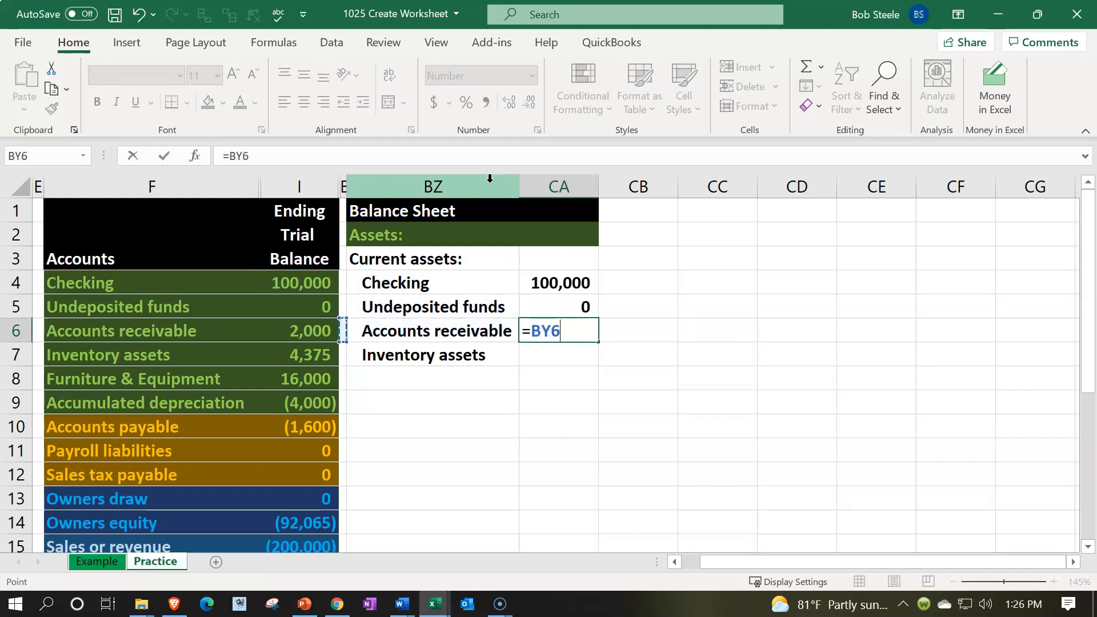
key("Return")
type("=")
key("Left")
key("Left")
key("Left")
key("Return")
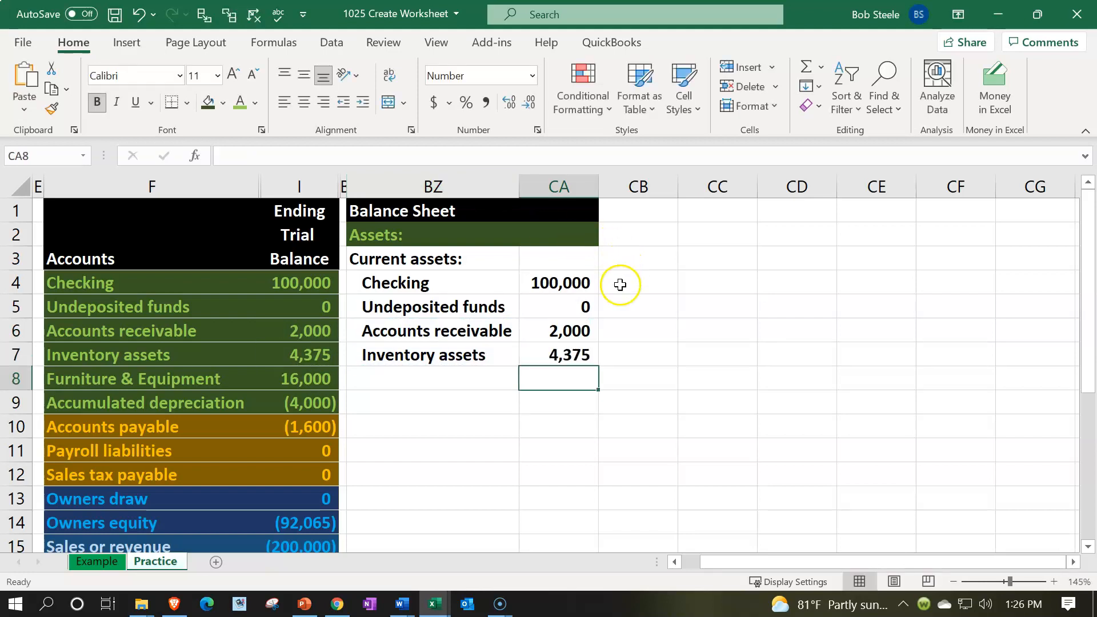
left_click_drag(580, 307, 569, 355)
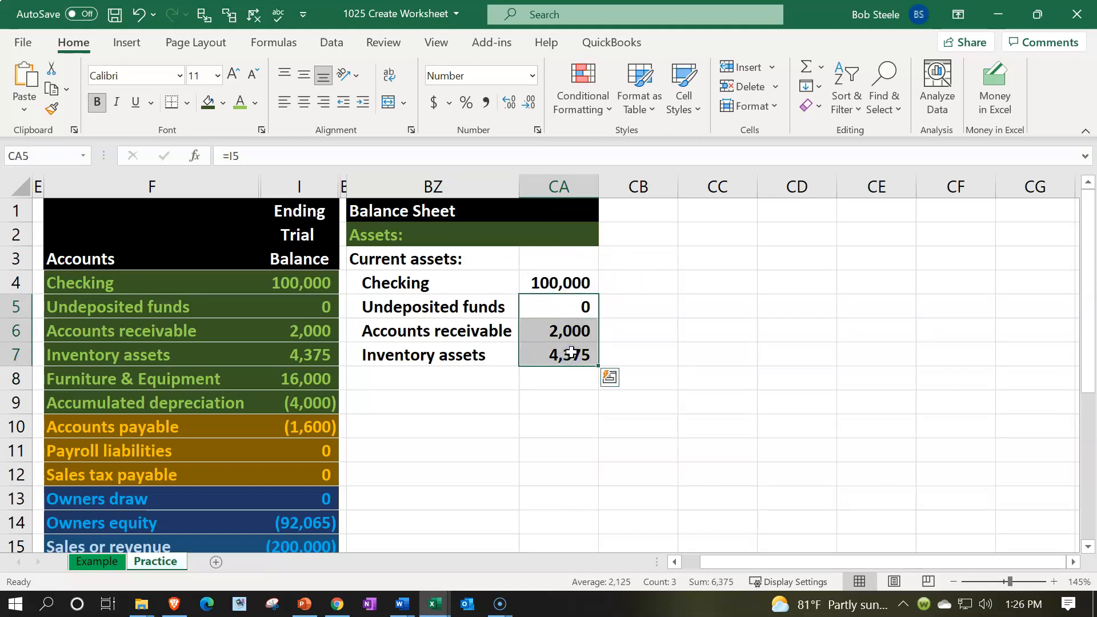
key("Delete")
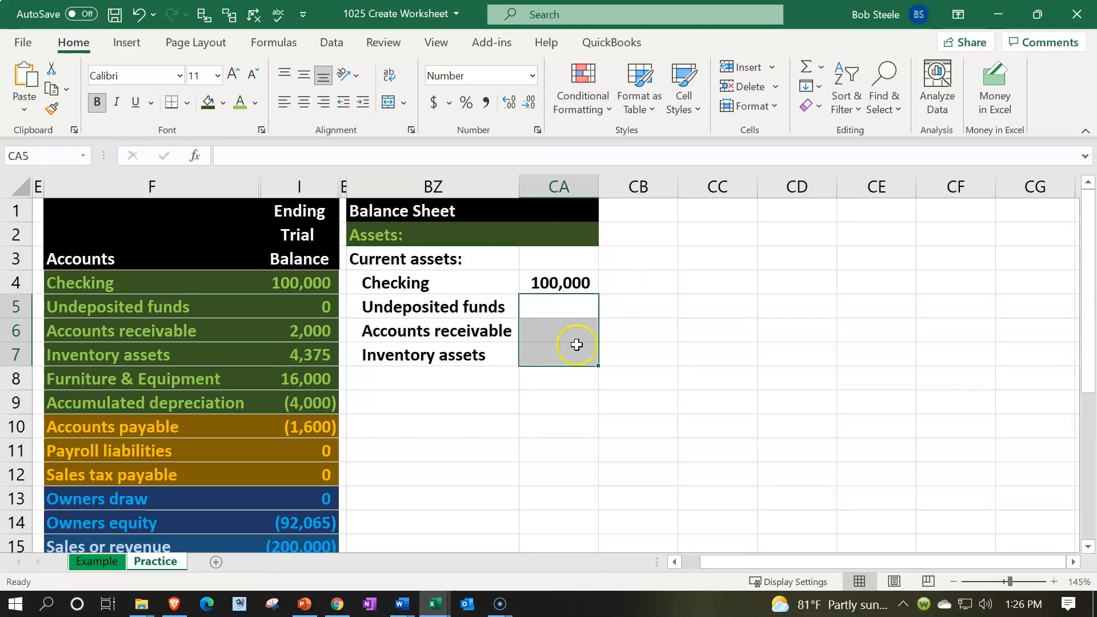
Fill the Checking balance formula from CA4 down through CA7 and check the copied formula in CA7
left_click(577, 280)
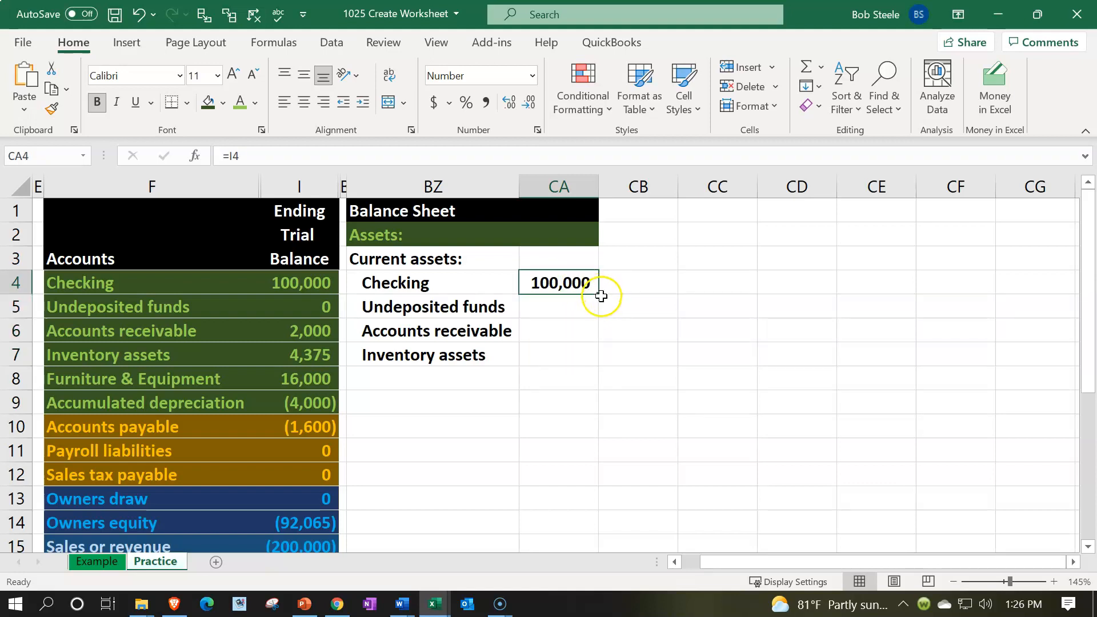
left_click_drag(599, 295, 590, 362)
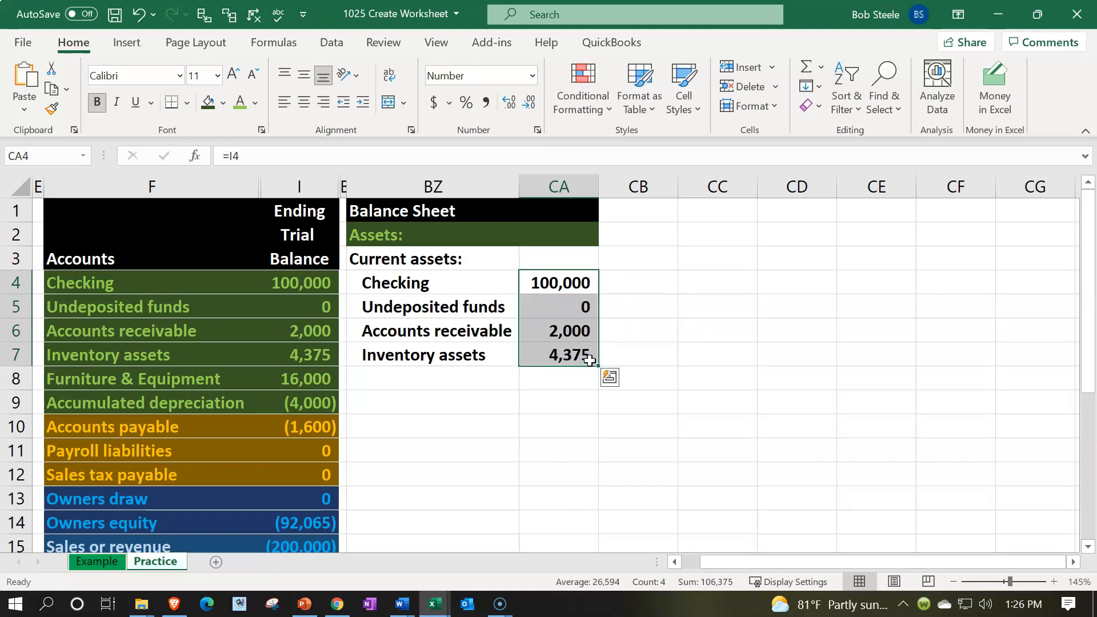
left_click(567, 352)
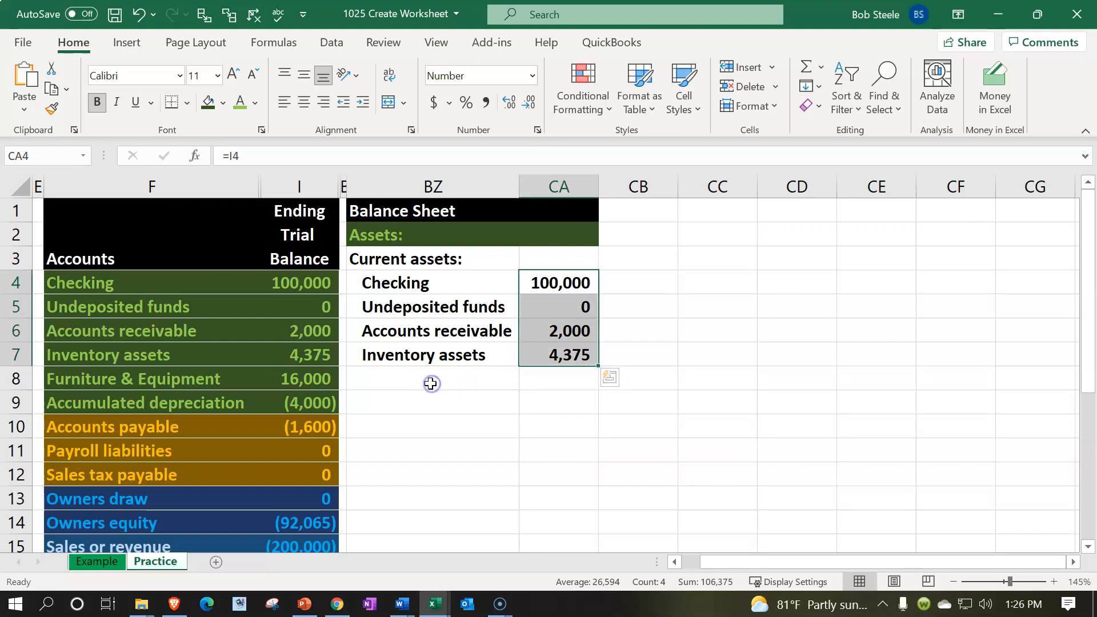
key("F2")
key("Return")
Enter the label Total current assets in BZ8 below the Inventory assets row
left_click(430, 383)
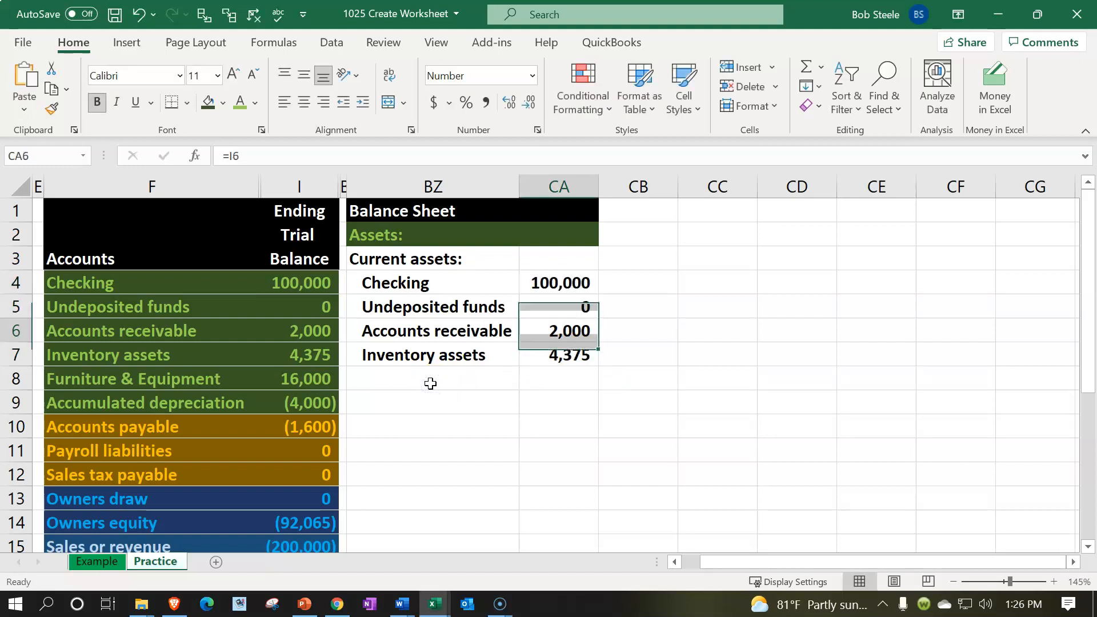
type("total")
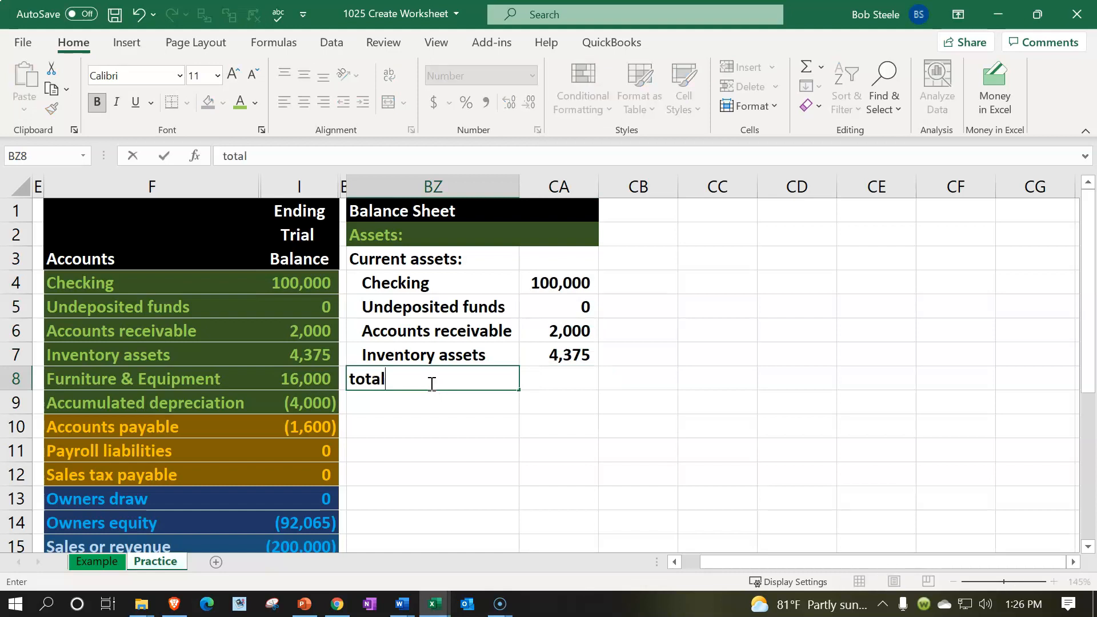
key("BackSpace")
key("BackSpace")
key("BackSpace")
key("BackSpace")
key("BackSpace")
type("Total c")
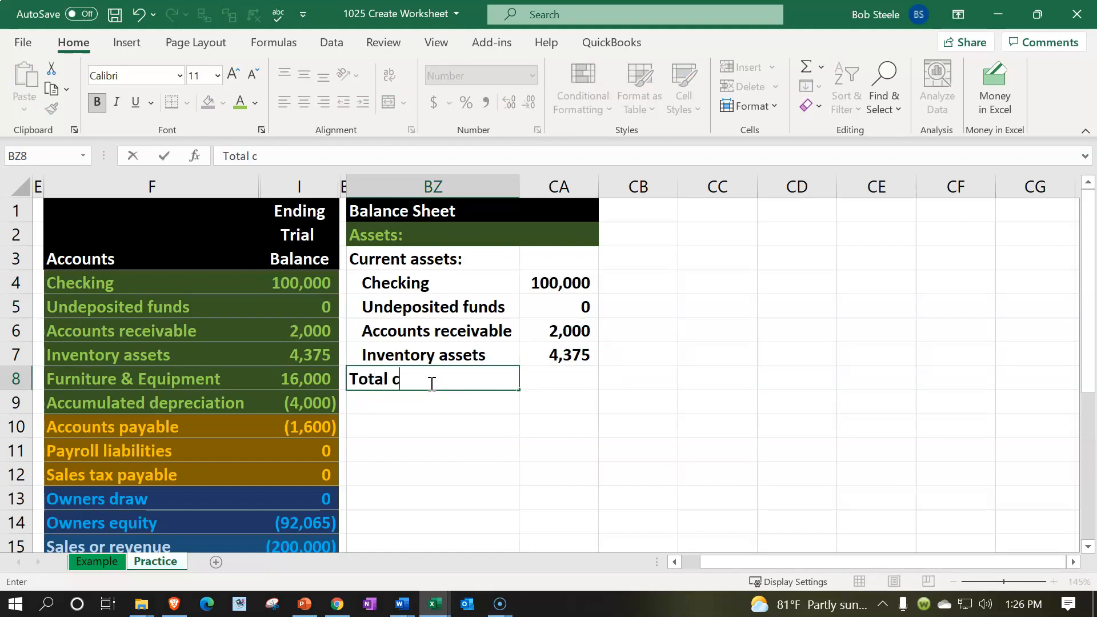
type("urrent assets")
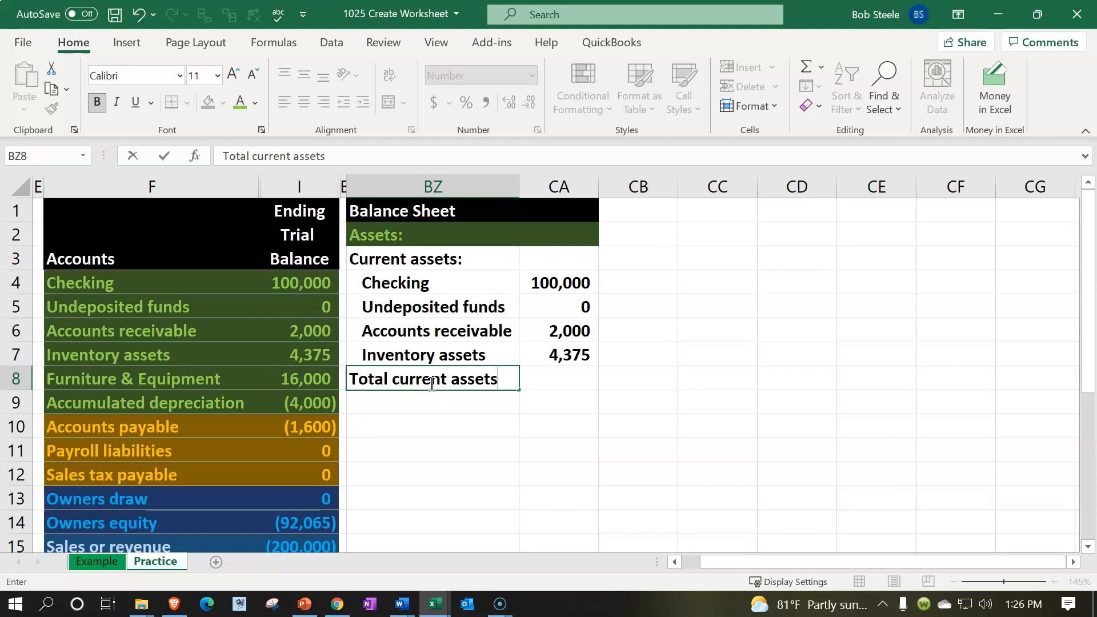
Total the current asset amounts CA4:CA7 with a SUM formula in the outer column cell CB8
key("Tab")
key("Tab")
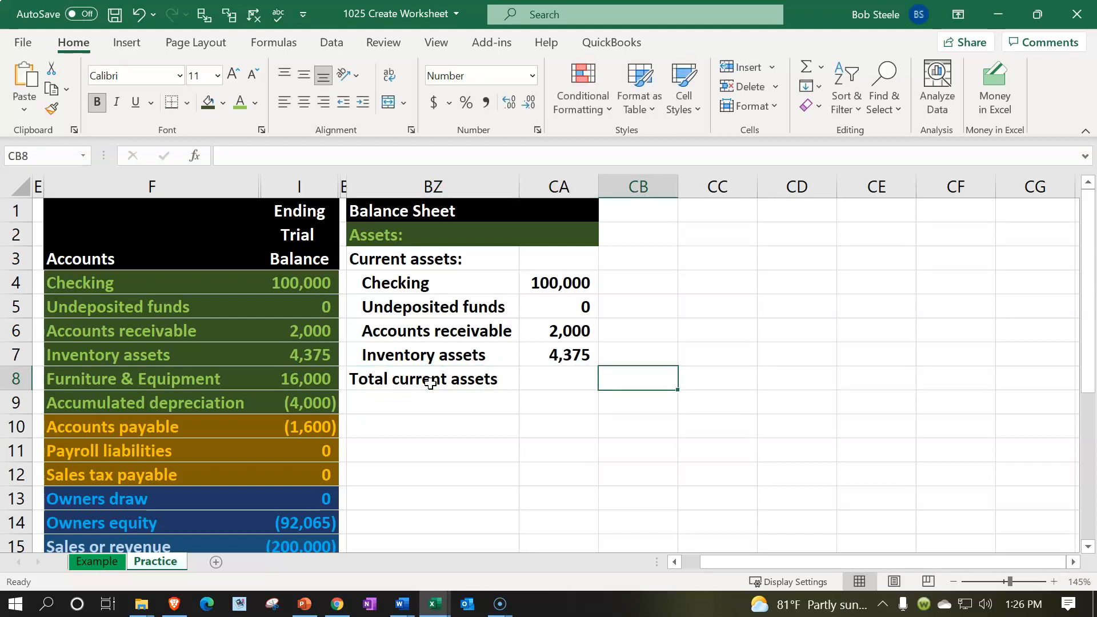
type("=sum")
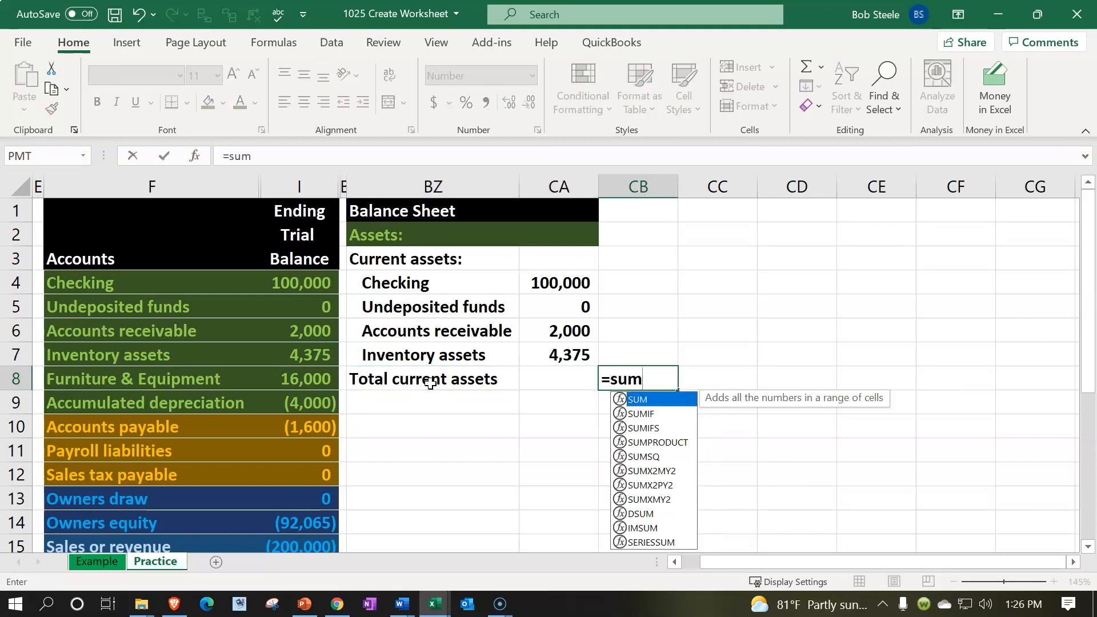
type("(")
key("Left")
key("Up")
key("shift+Up")
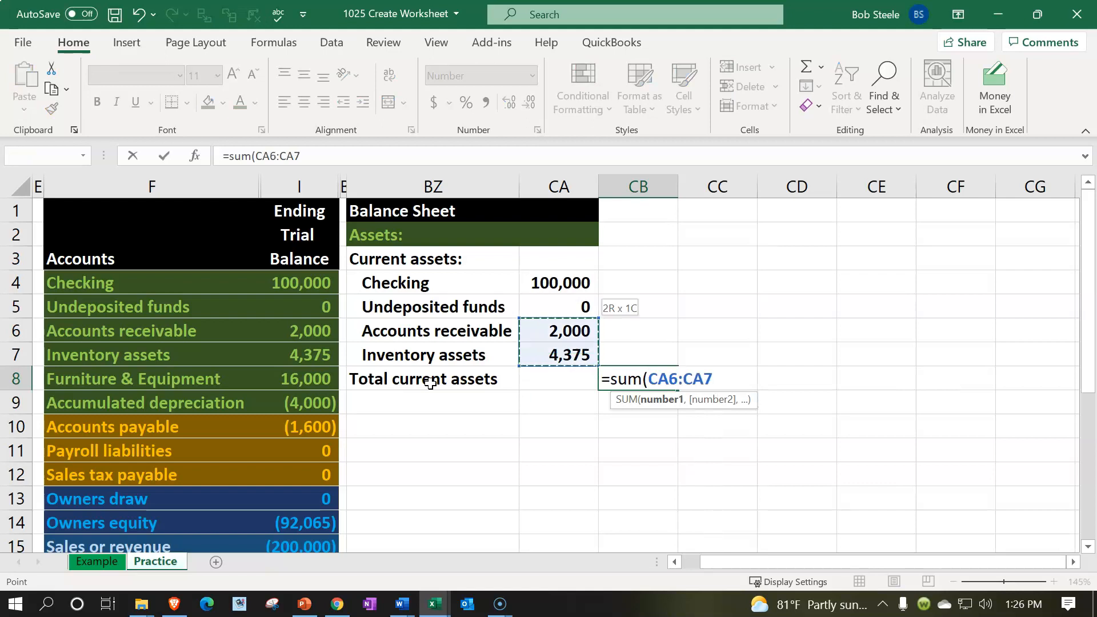
key("shift+Up")
key("shift+Up")
key("Return")
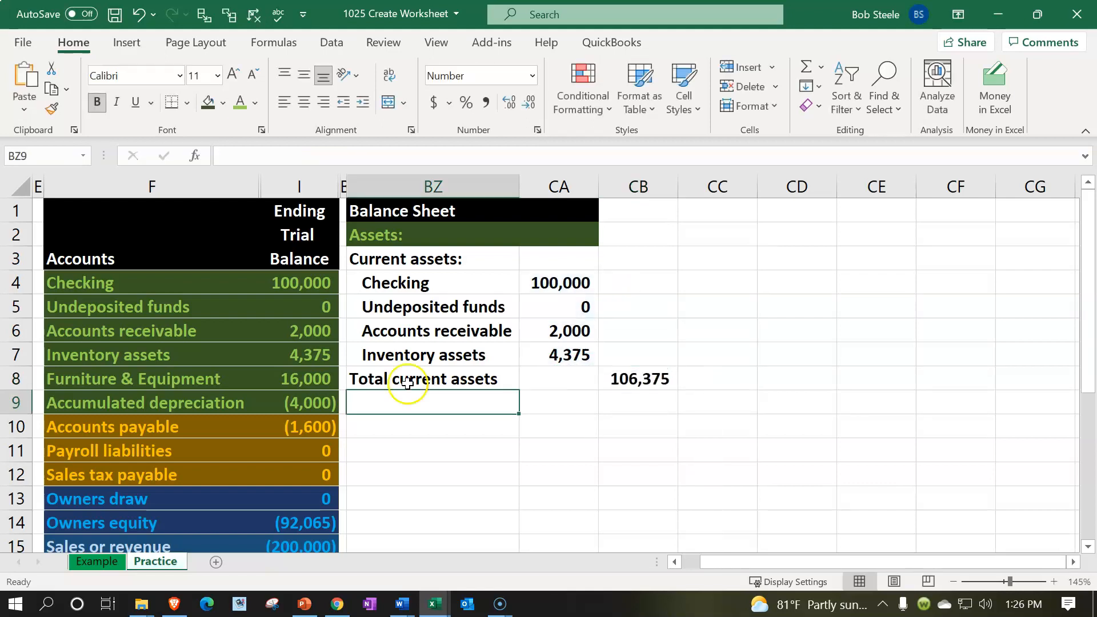
Underline the Inventory assets amount in CA7 and indent the Total current assets label in BZ8 by two levels
left_click(540, 348)
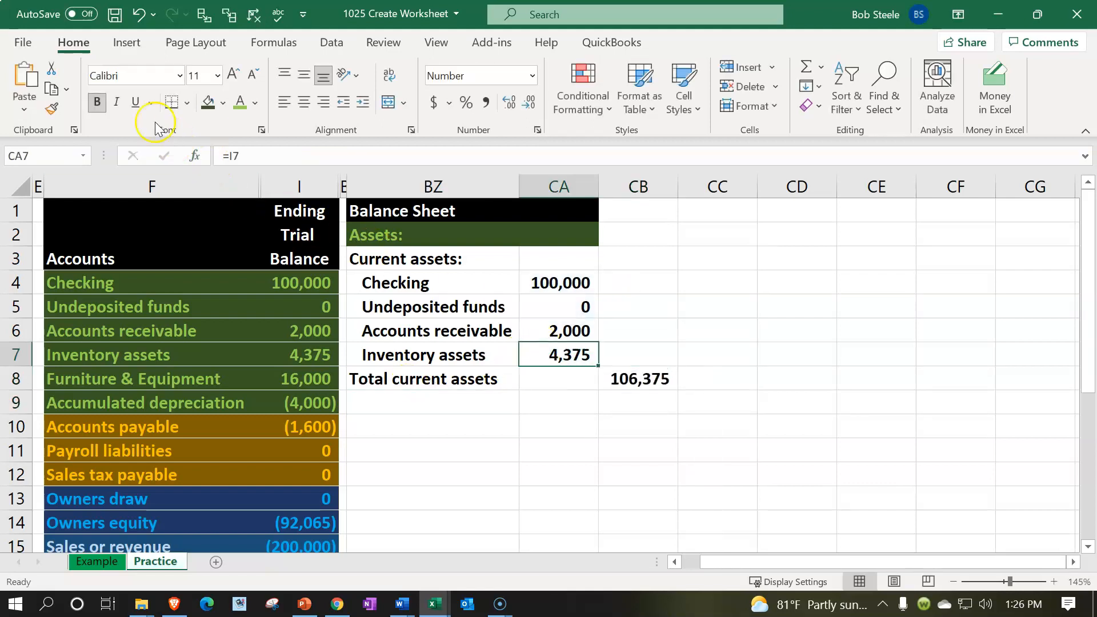
left_click(136, 102)
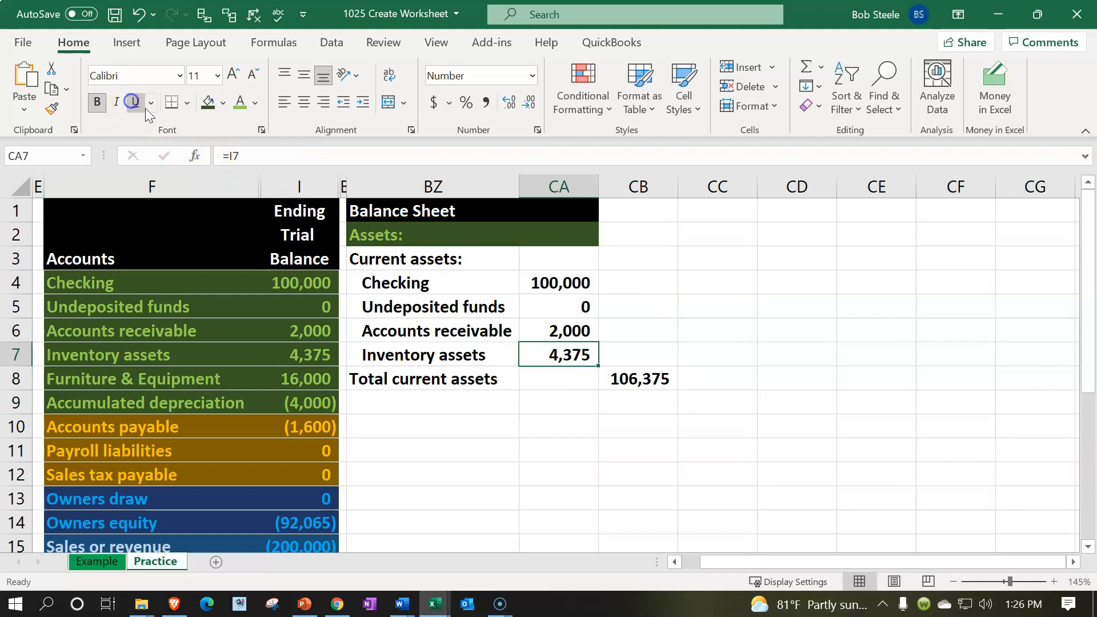
left_click(406, 378)
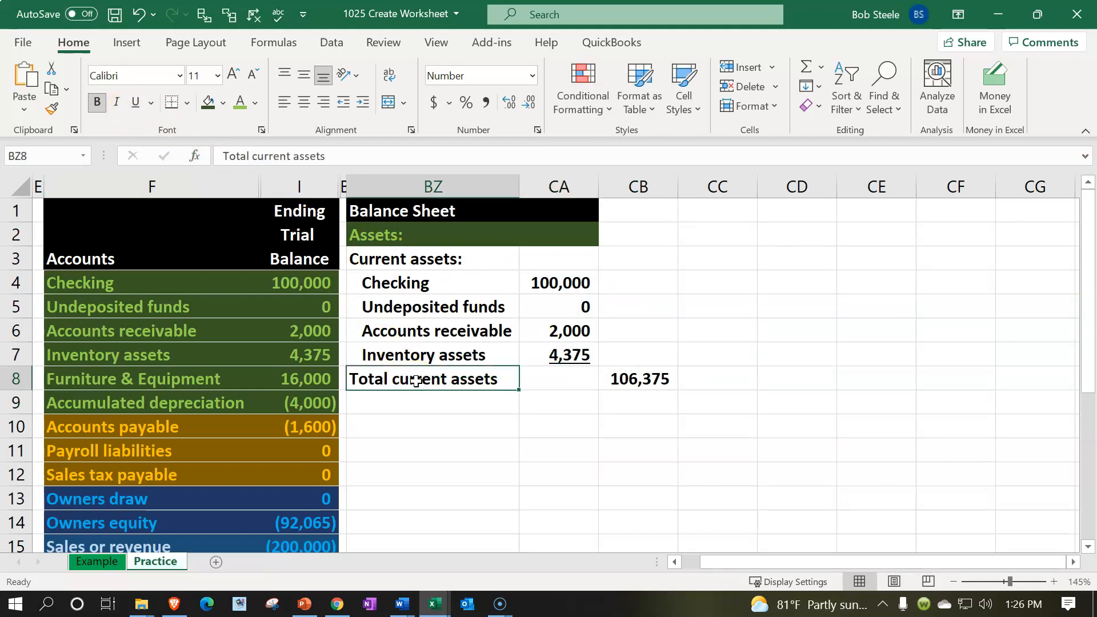
left_click(362, 102)
left_click(362, 102)
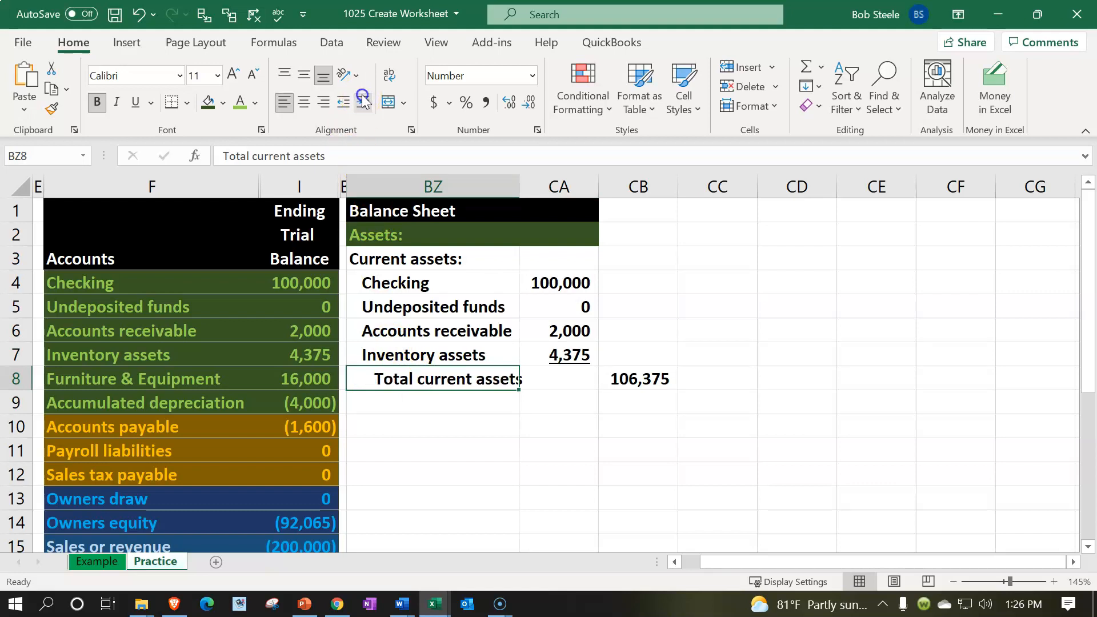
left_click(478, 264)
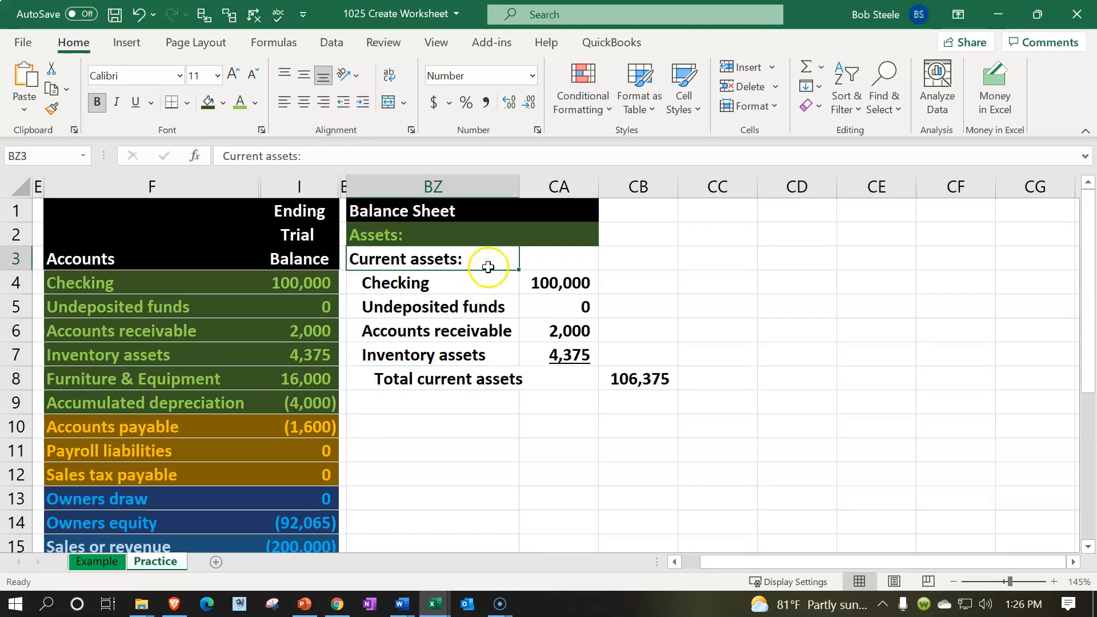
left_click(560, 187)
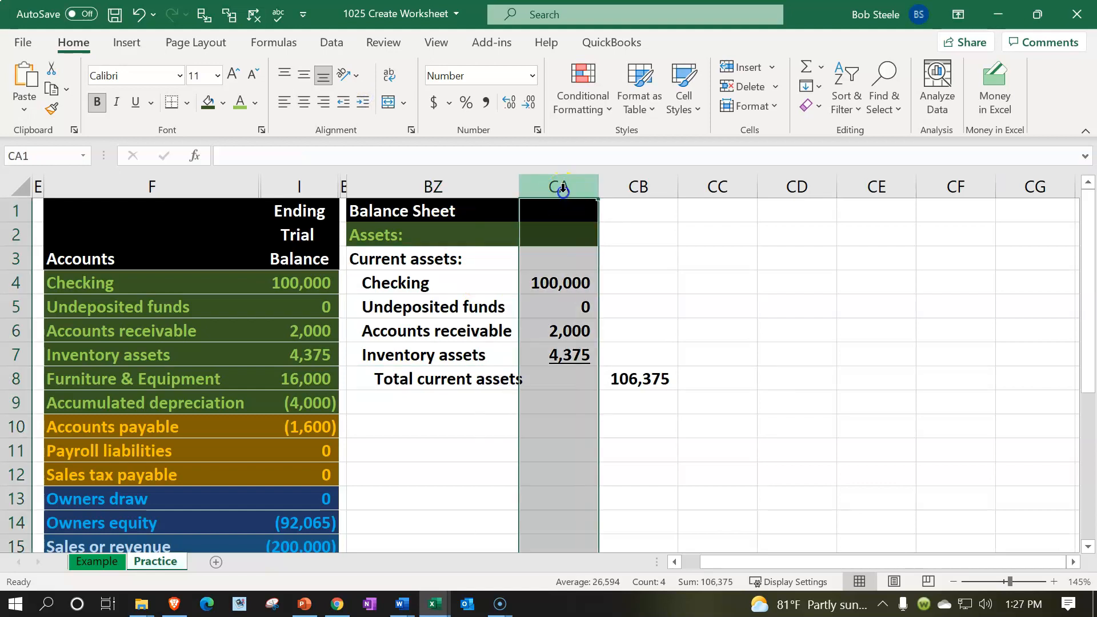
left_click(626, 189)
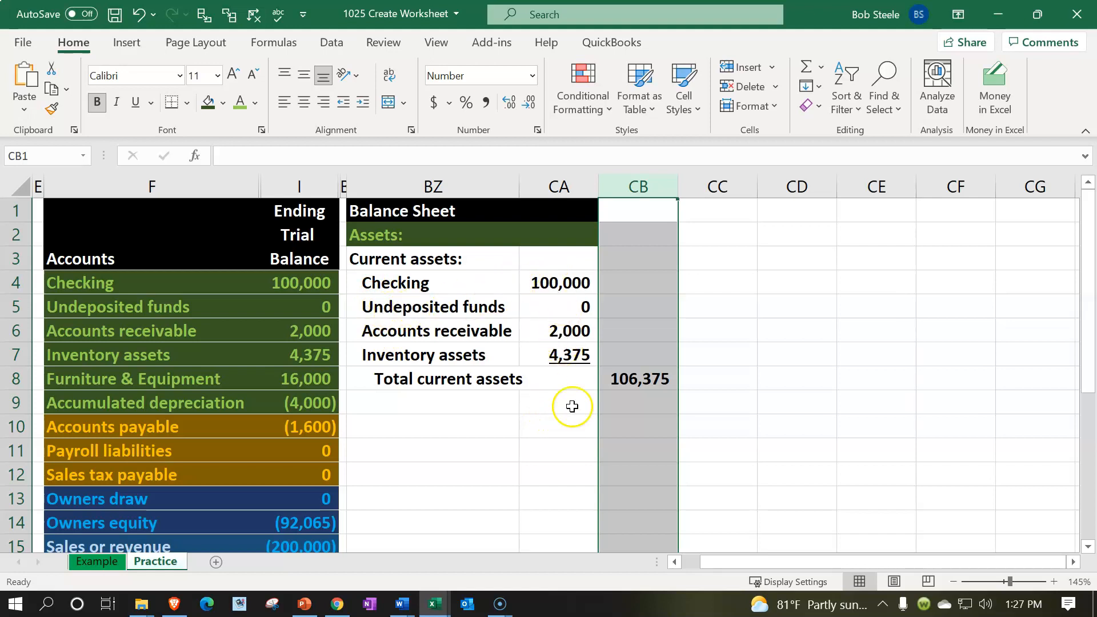
left_click(631, 372)
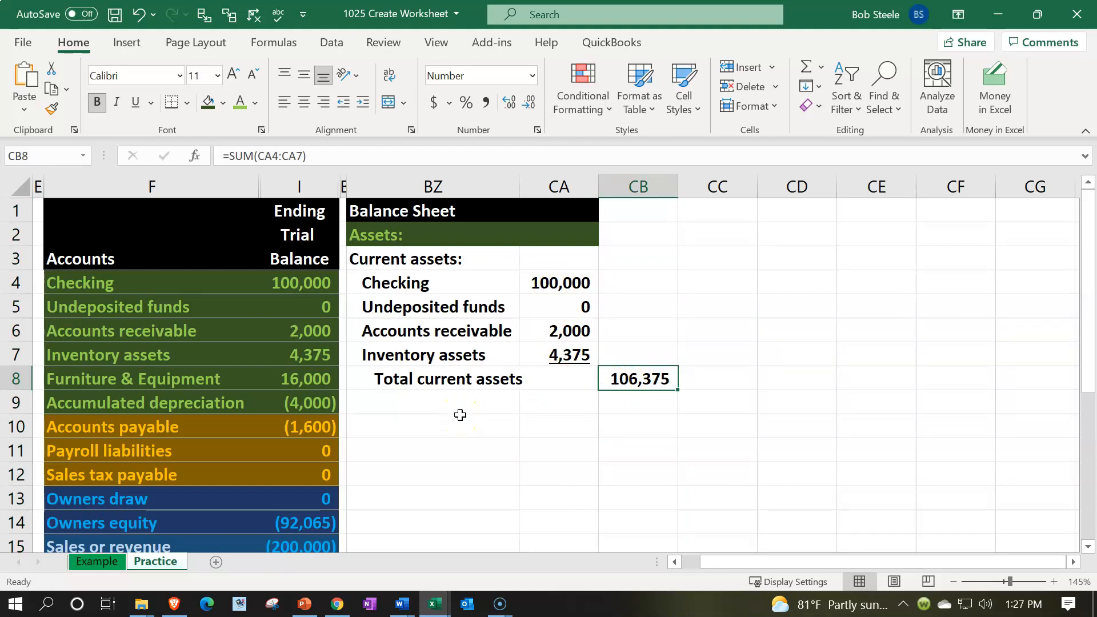
Enter the subheading "Preperty plant & equipment" in BZ9 below the Total current assets row
left_click(428, 404)
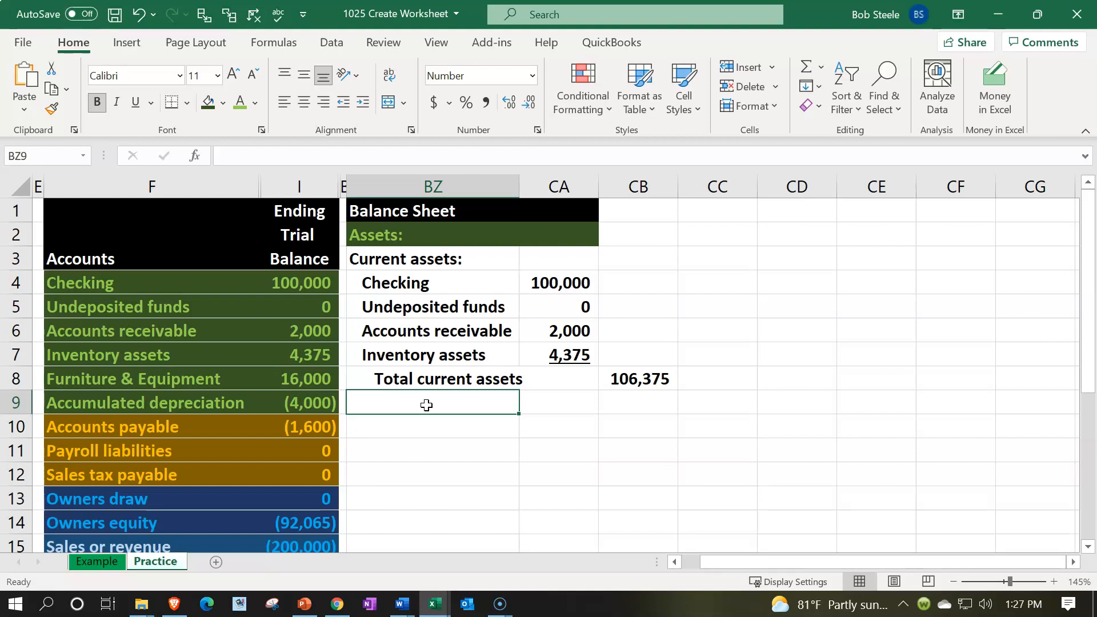
type("Preperty Plant & eq")
key("BackSpace")
key("BackSpace")
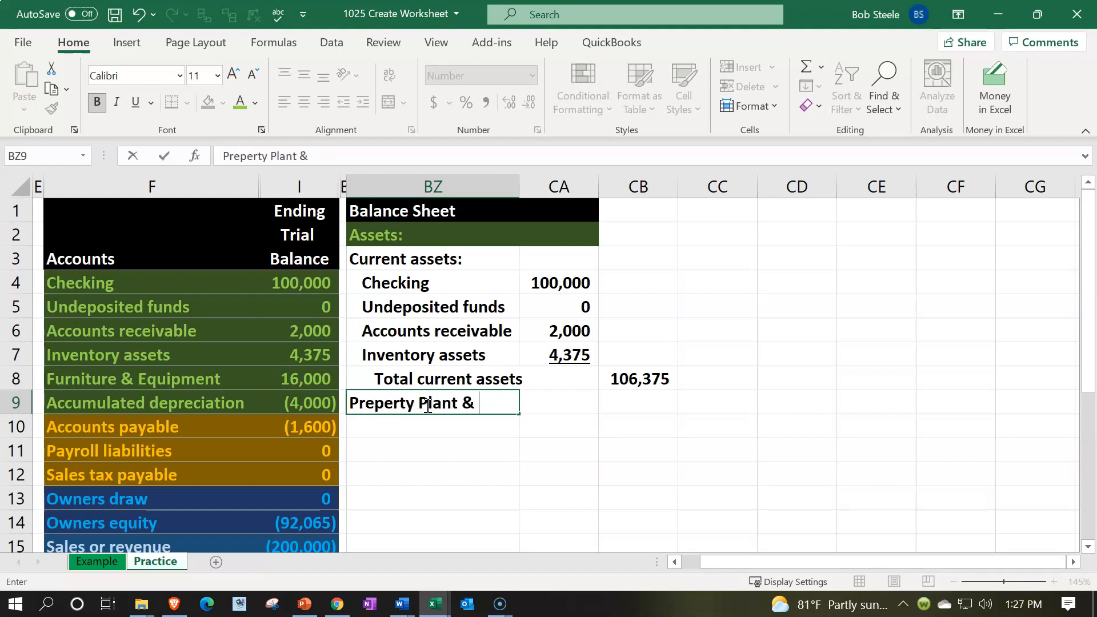
key("BackSpace")
key("BackSpace")
key("BackSpace")
key("BackSpace")
key("BackSpace")
key("BackSpace")
key("BackSpace")
key("BackSpace")
type("plant & equipm")
key("BackSpace")
key("BackSpace")
type("pm")
key("BackSpace")
key("BackSpace")
type("pmnt")
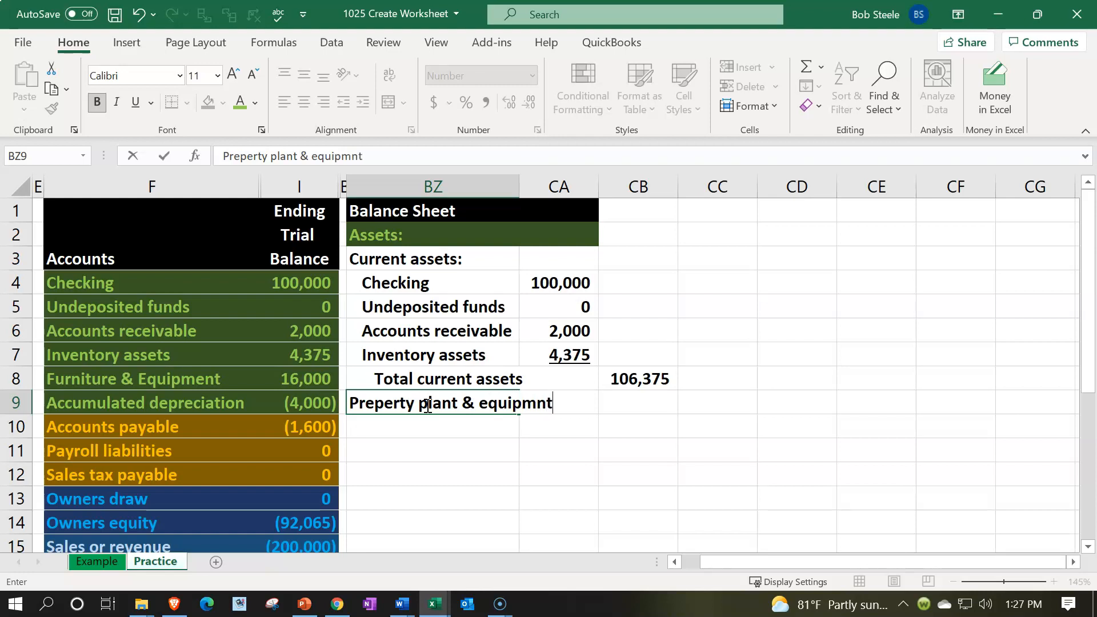
key("BackSpace")
key("BackSpace")
type("ent")
key("Return")
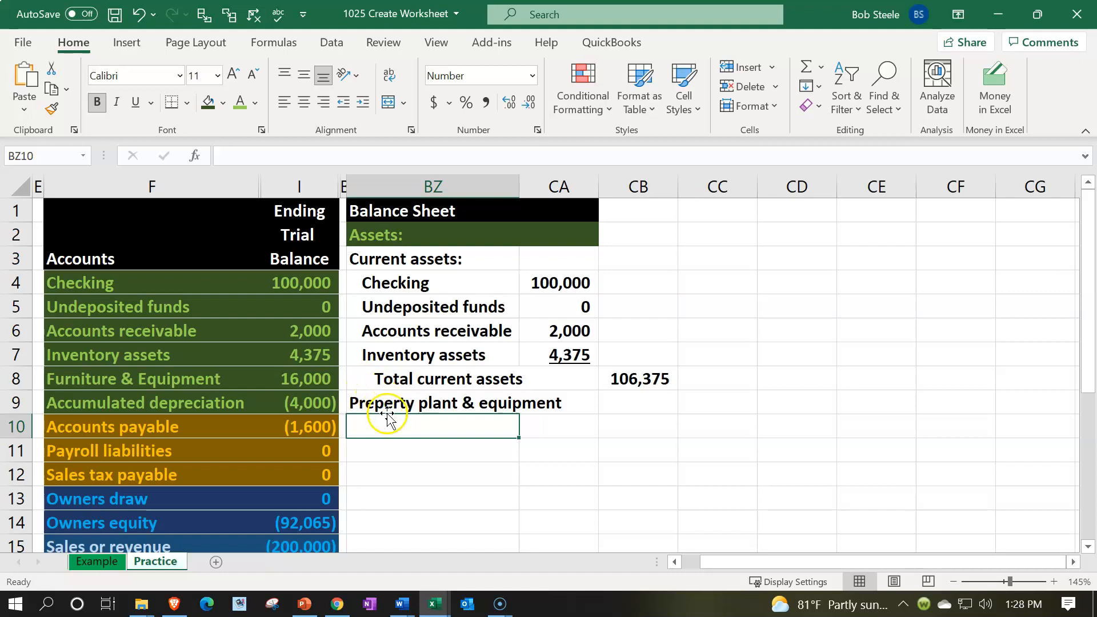
Correct the spelling of the subheading in BZ9 to "Property plant & equipment"
left_click(402, 407)
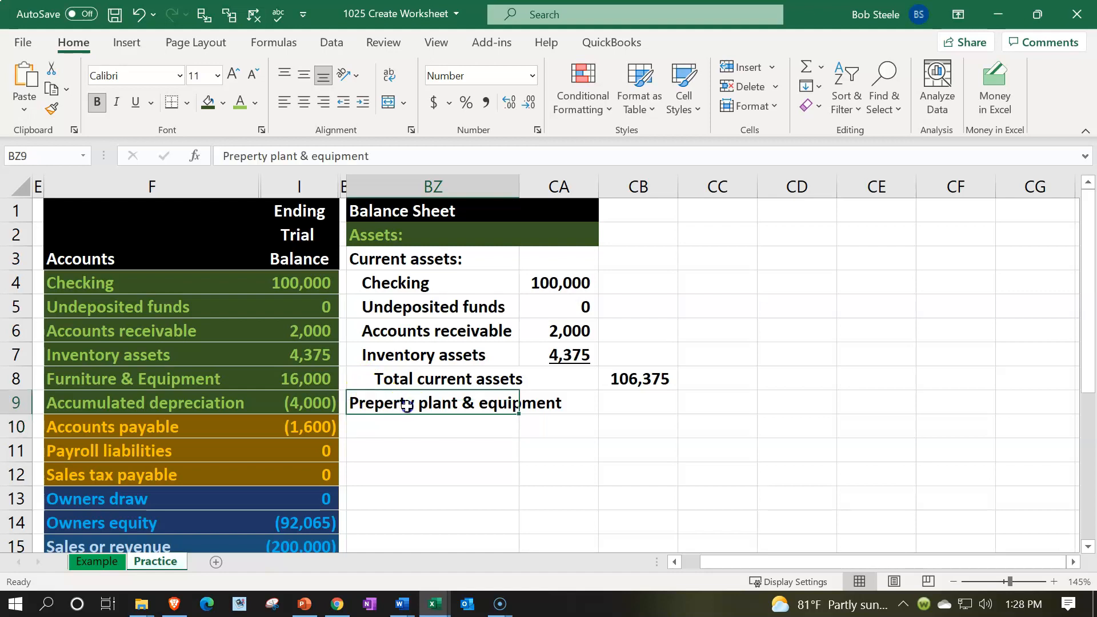
double_click(372, 407)
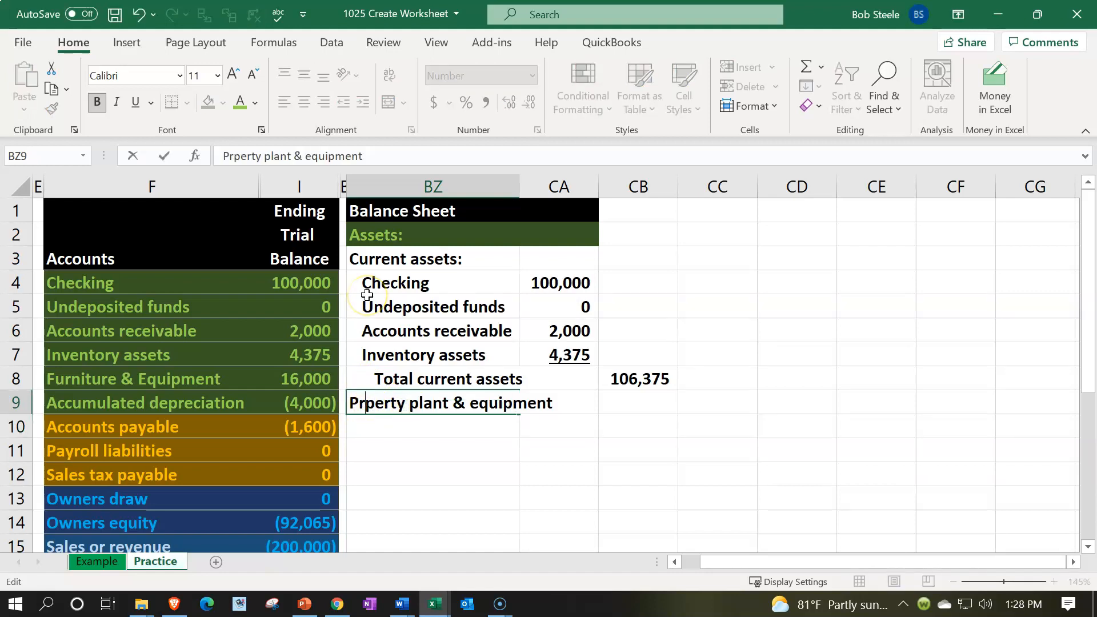
key("Return")
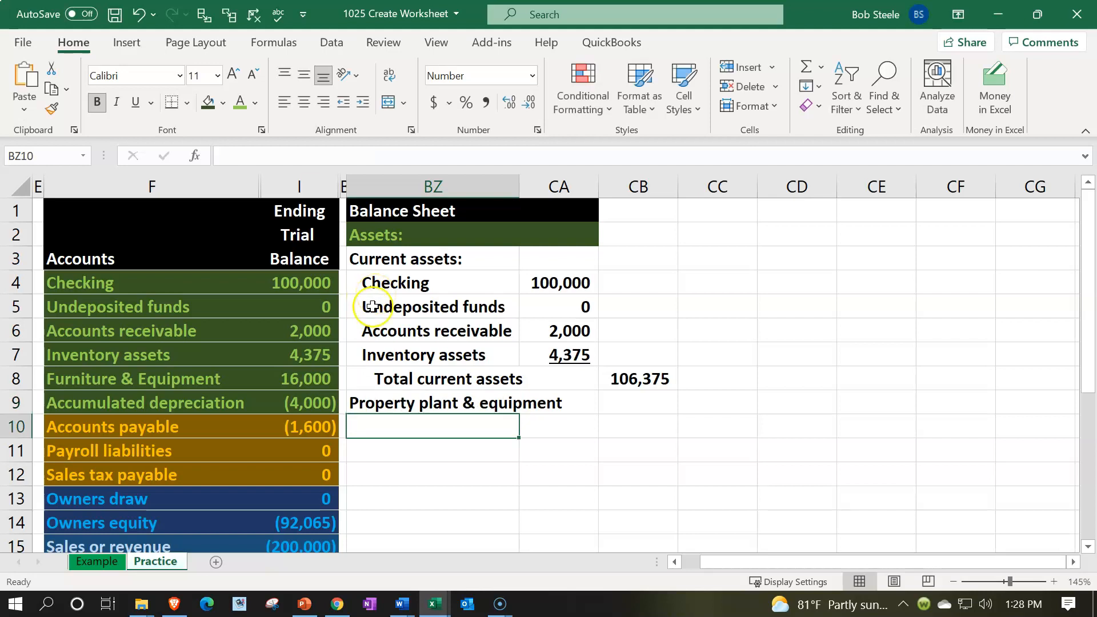
left_click(315, 377)
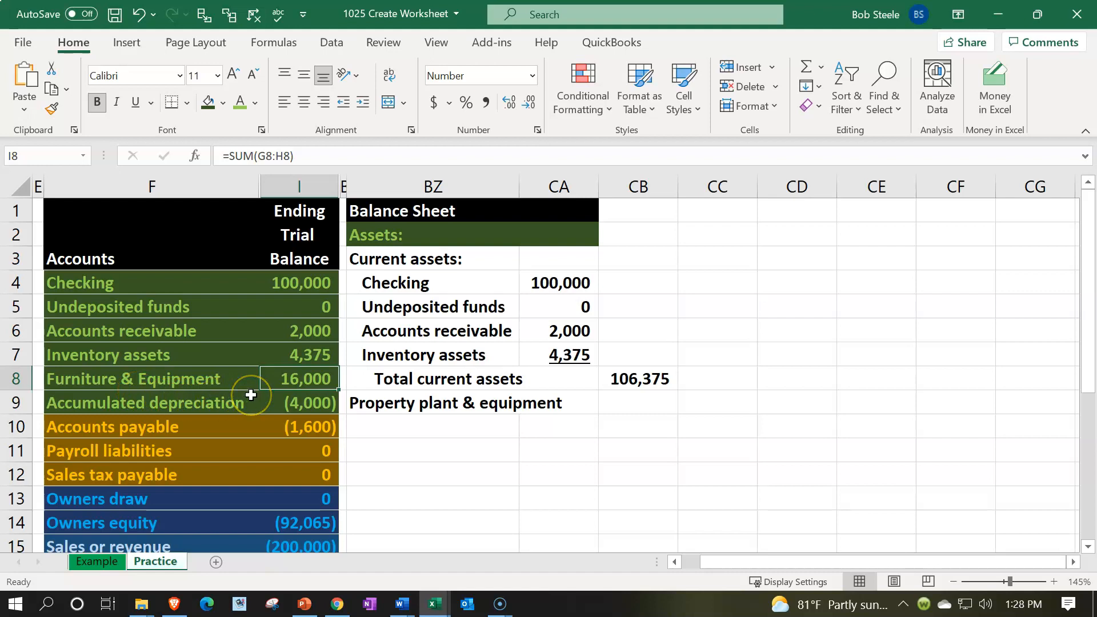
left_click(281, 402)
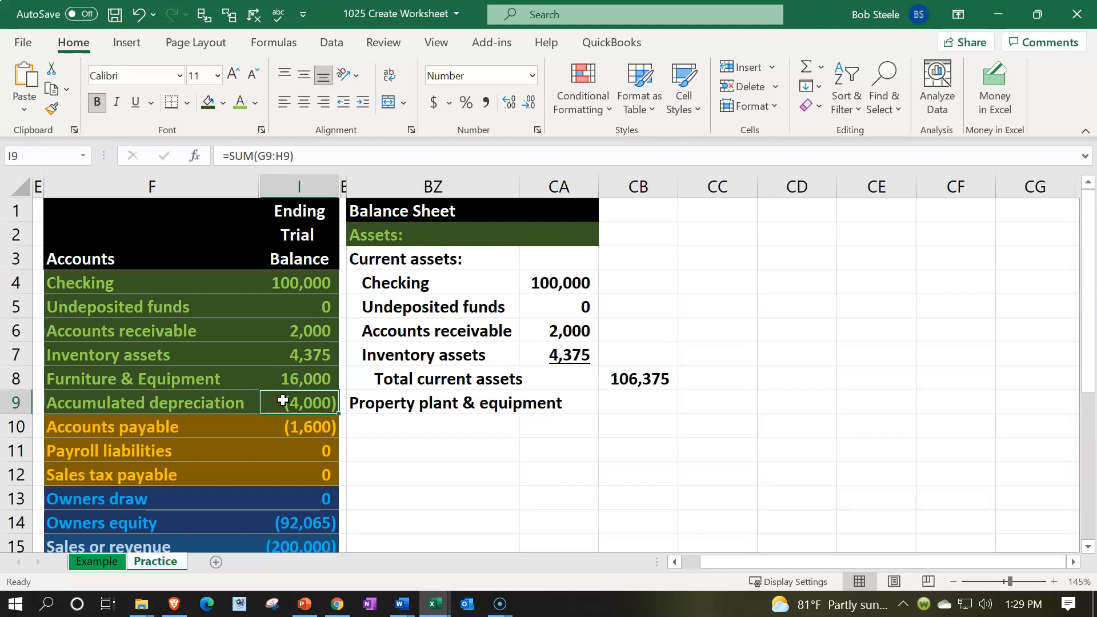
left_click(177, 376)
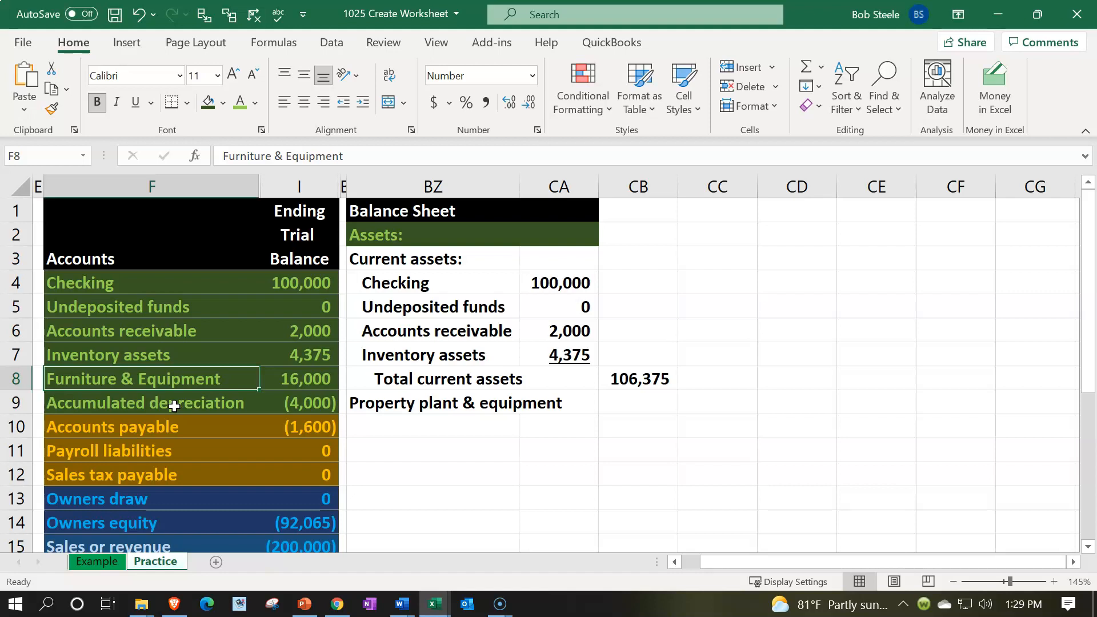
left_click(276, 379)
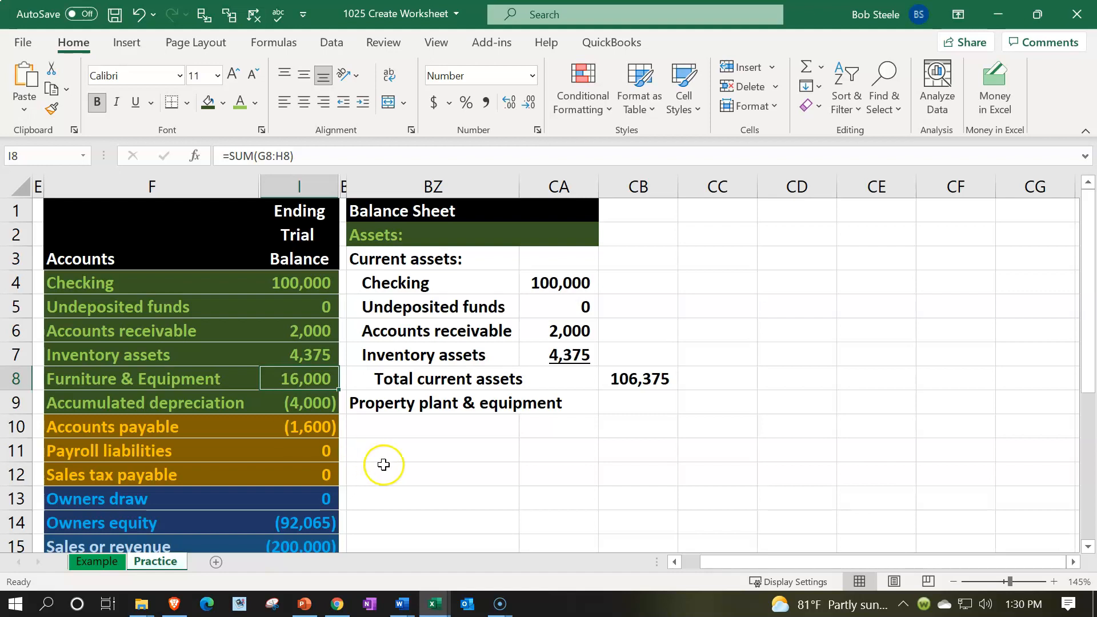
Link BZ10, below the Property plant & equipment subheading, to the Furniture & Equipment account name in F8
left_click(430, 431)
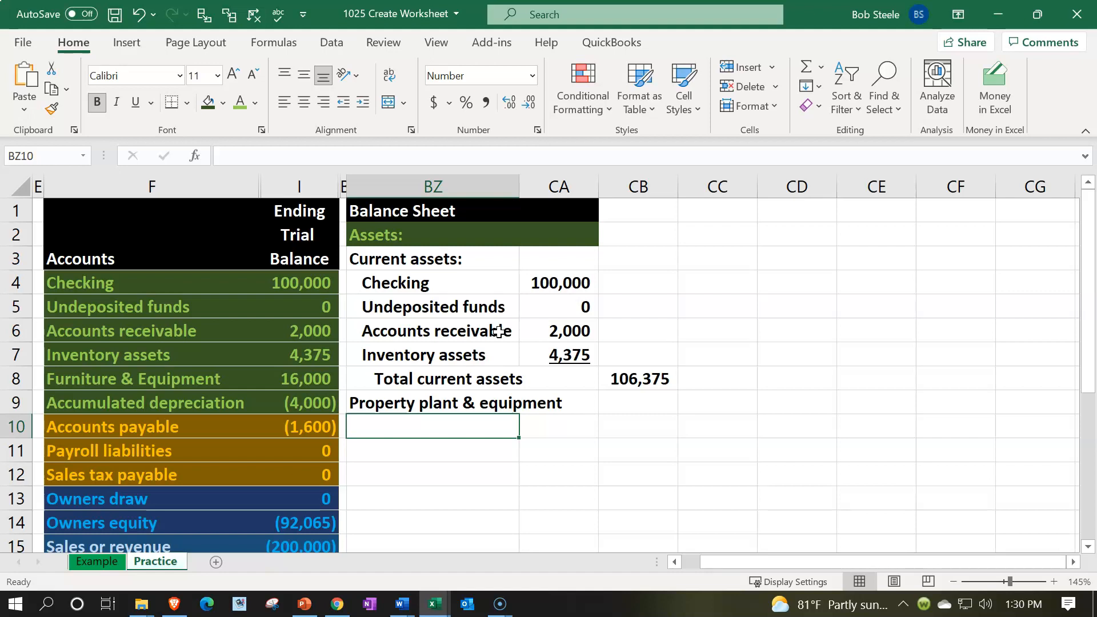
type("=")
key("Left")
key("Left")
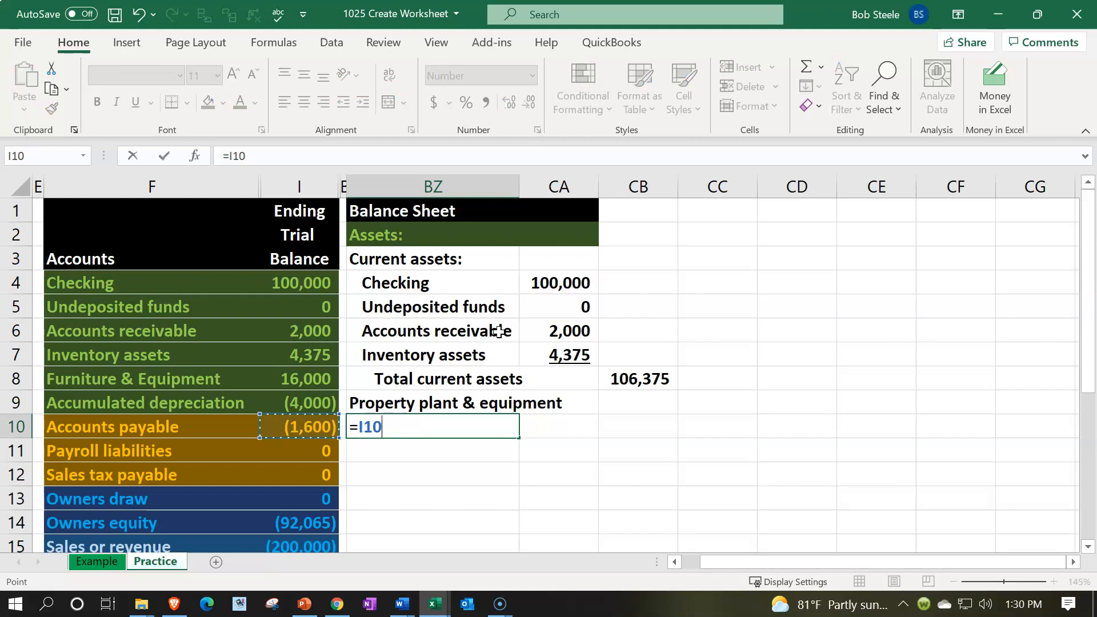
key("Left")
key("Up")
key("Up")
key("Return")
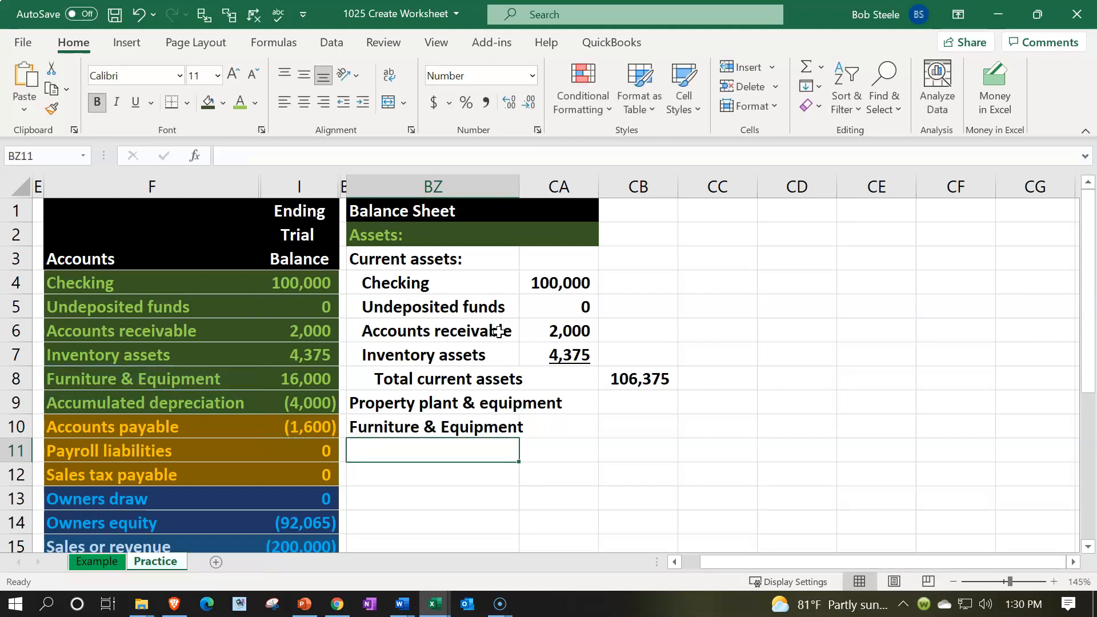
Link BZ11 to the Accumulated depreciation account name in F9 of the trial balance
type("=")
key("Left")
key("Left")
key("Left")
key("Up")
key("Up")
key("Return")
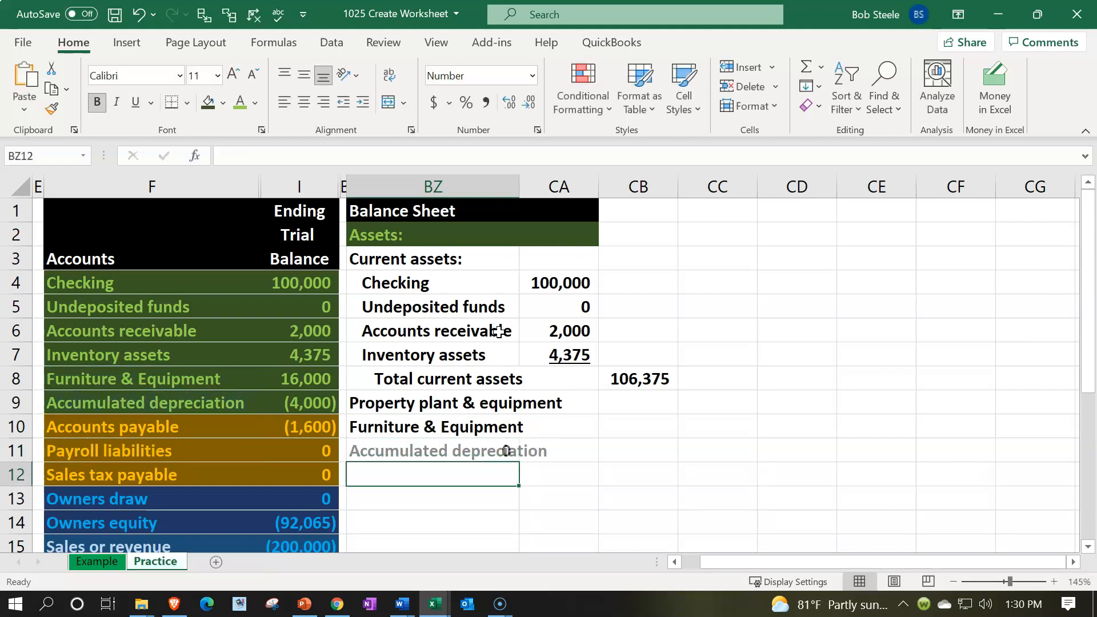
Examine the Furniture & Equipment and Accumulated depreciation ending balances in I8:I9, individually and as a combined selection
key("Up")
key("Up")
key("Up")
key("Left")
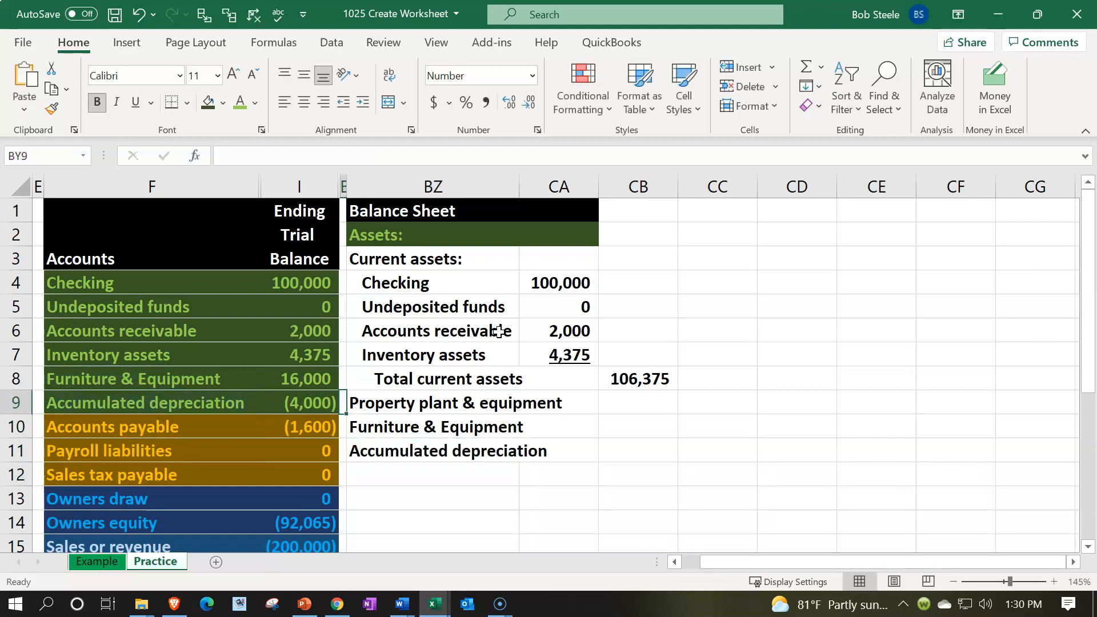
key("Left")
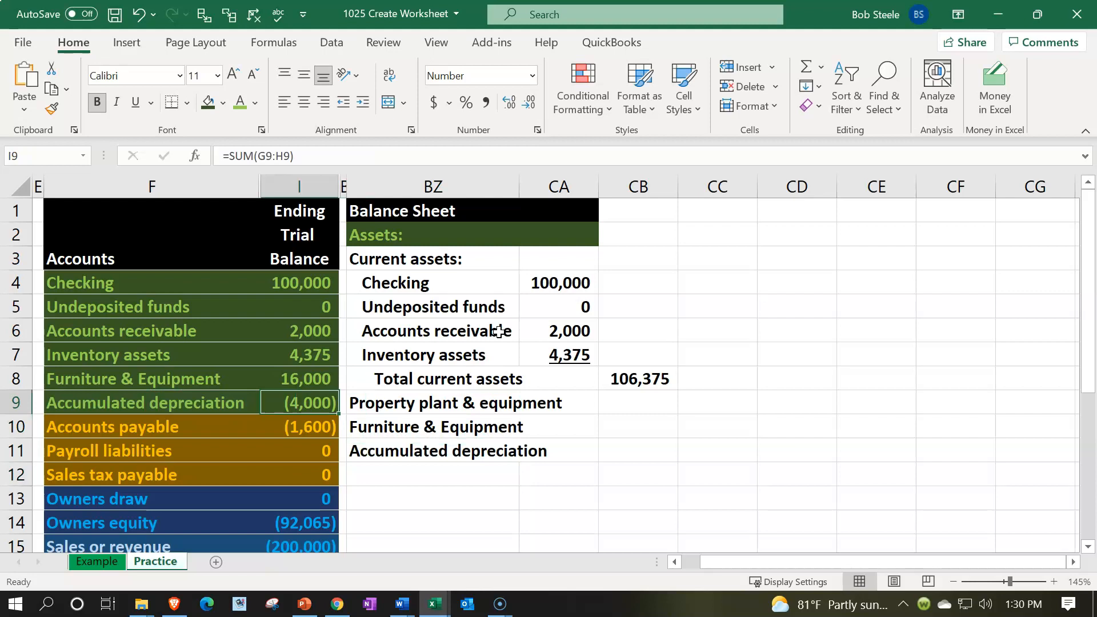
key("Up")
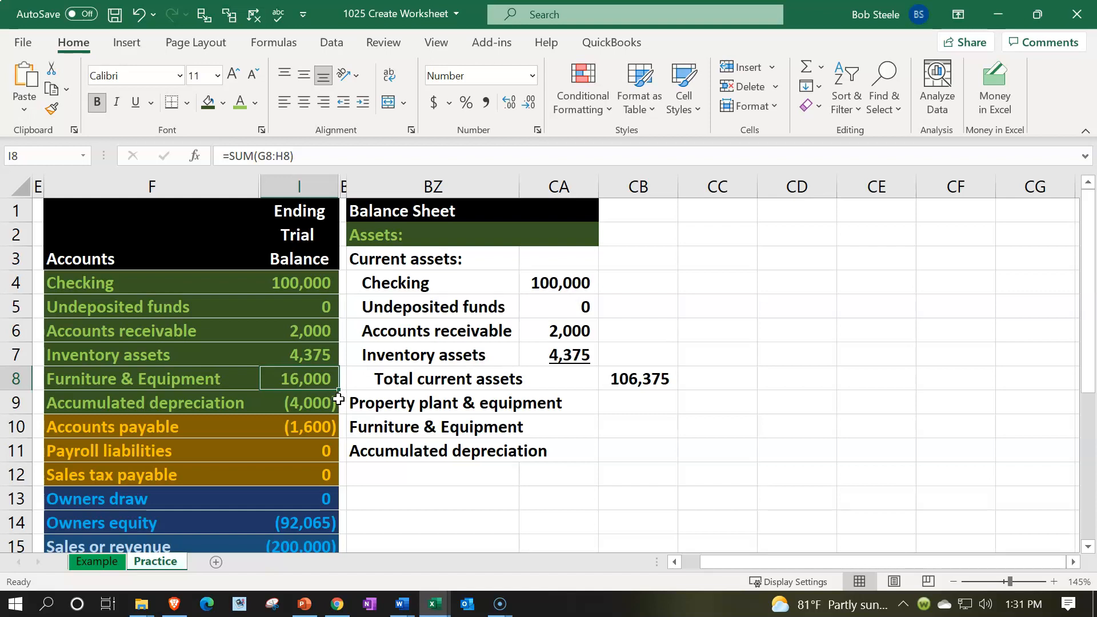
left_click_drag(207, 380, 301, 397)
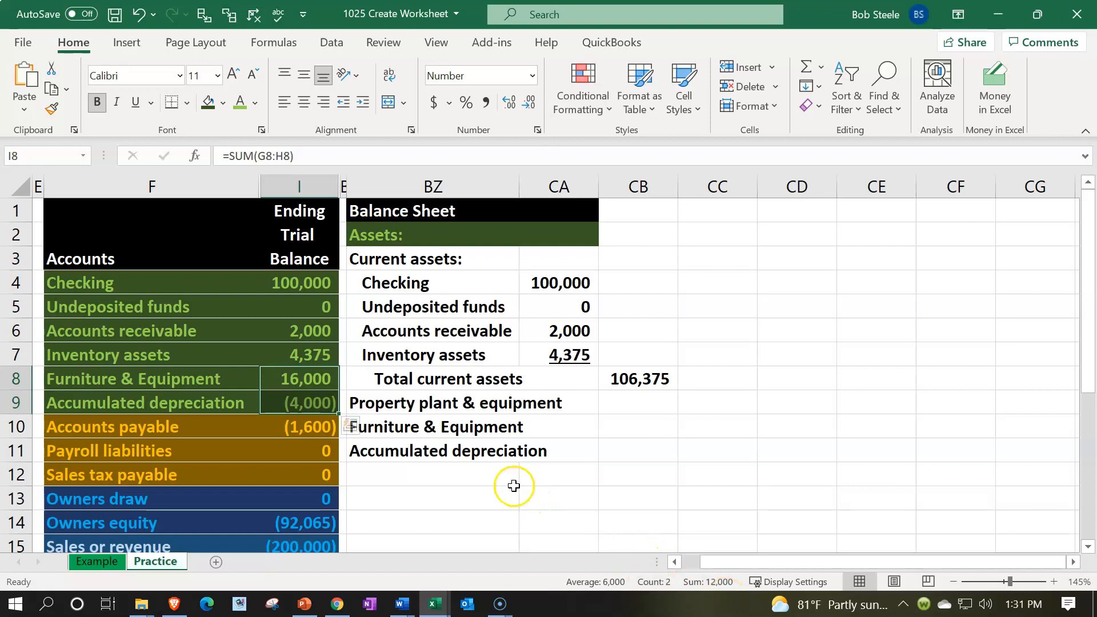
left_click(318, 379)
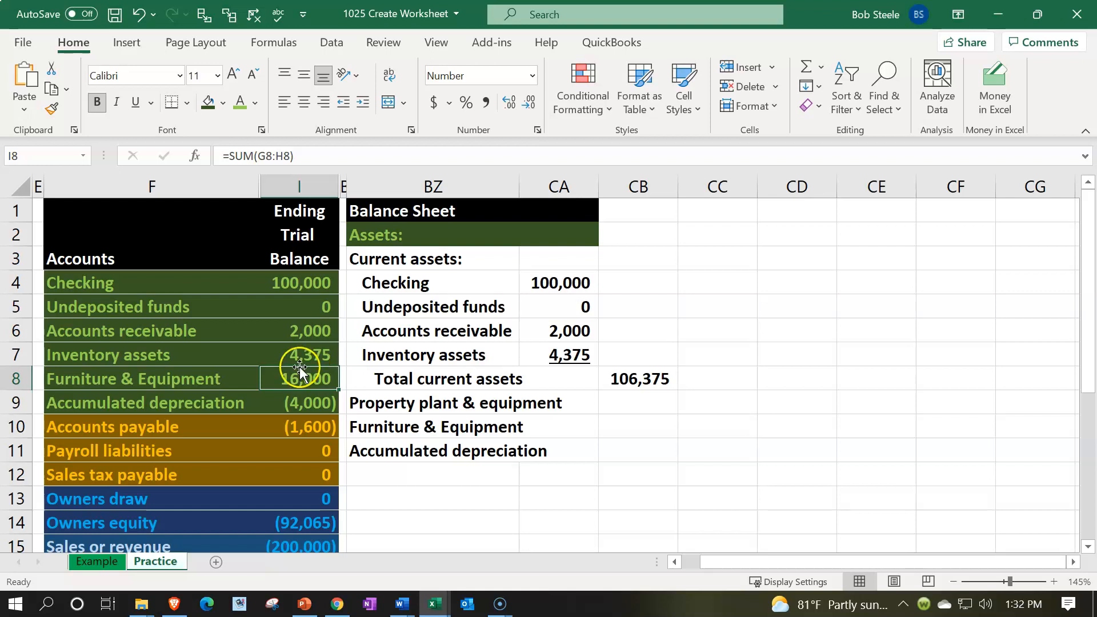
left_click(301, 403)
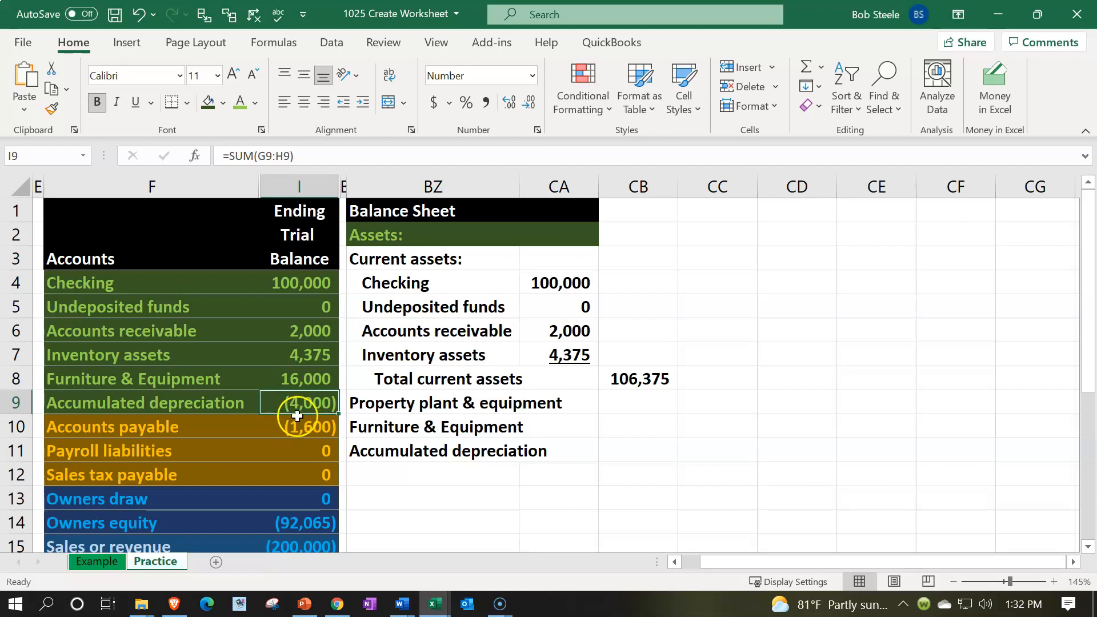
left_click_drag(298, 378, 300, 400)
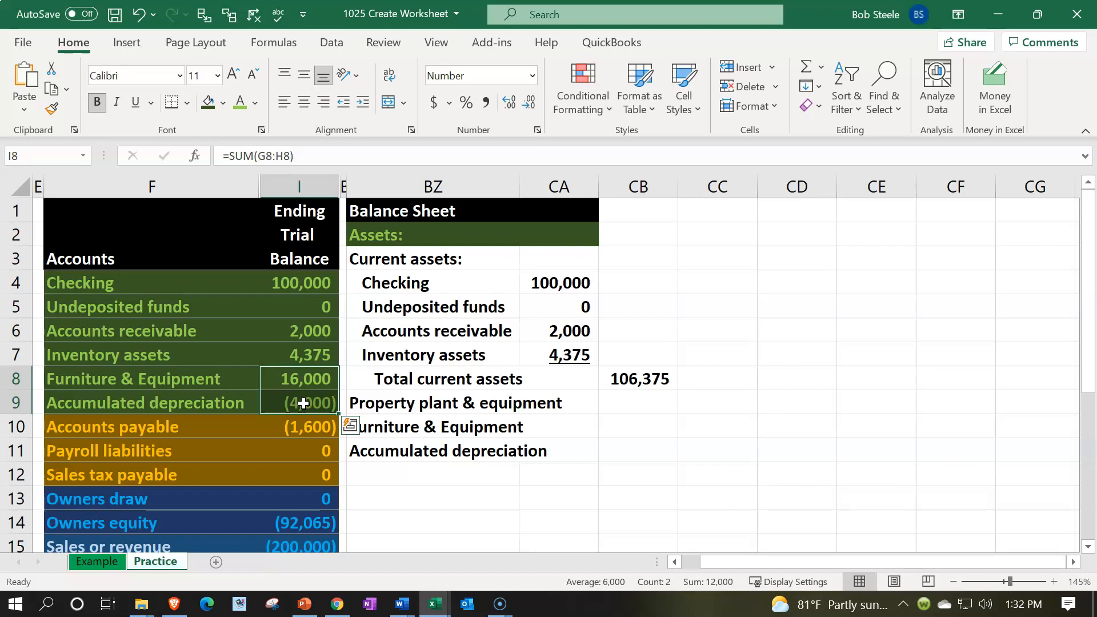
Link the Furniture & Equipment amount in CA10 to the ending balance in I8 and widen column BZ to fit its account labels
left_click(564, 430)
type("=")
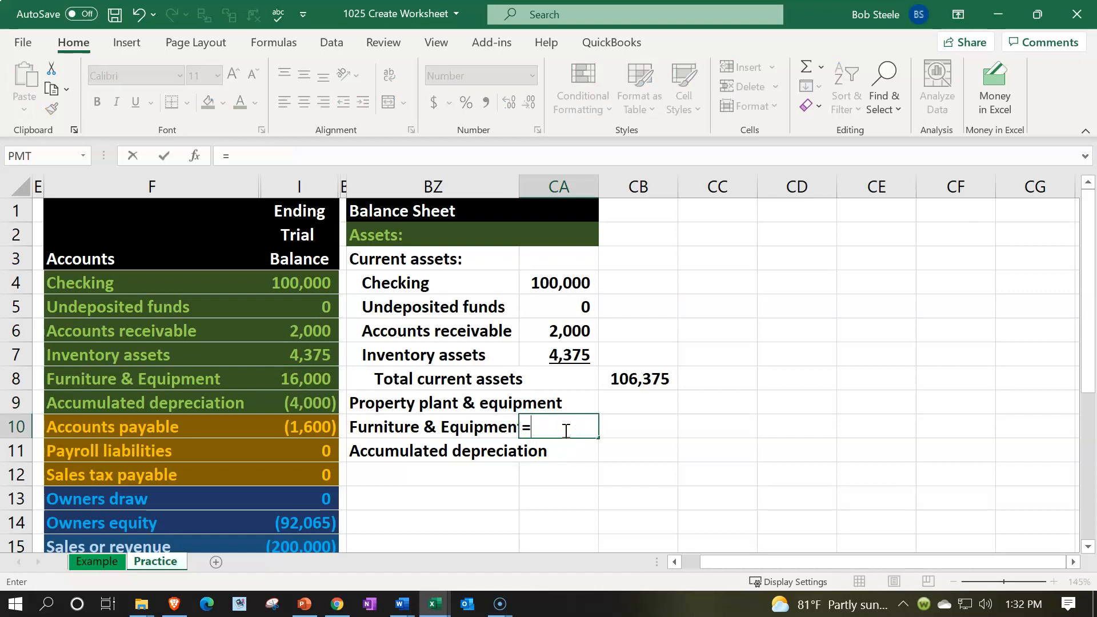
key("Left")
key("Left")
key("Left")
key("Up")
key("Up")
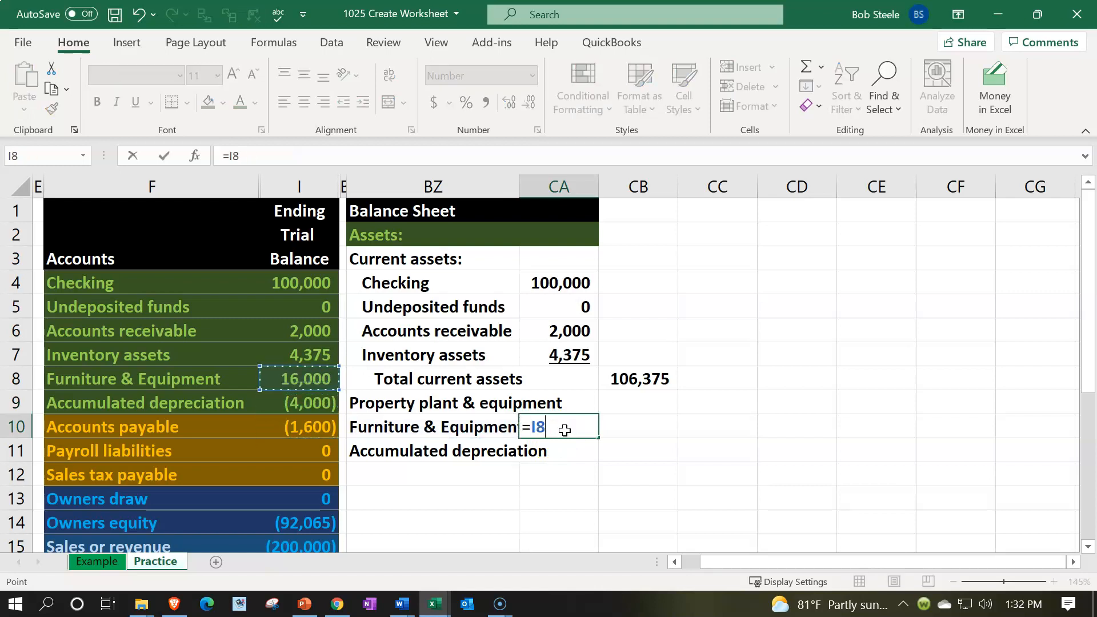
key("Return")
left_click_drag(518, 183, 548, 184)
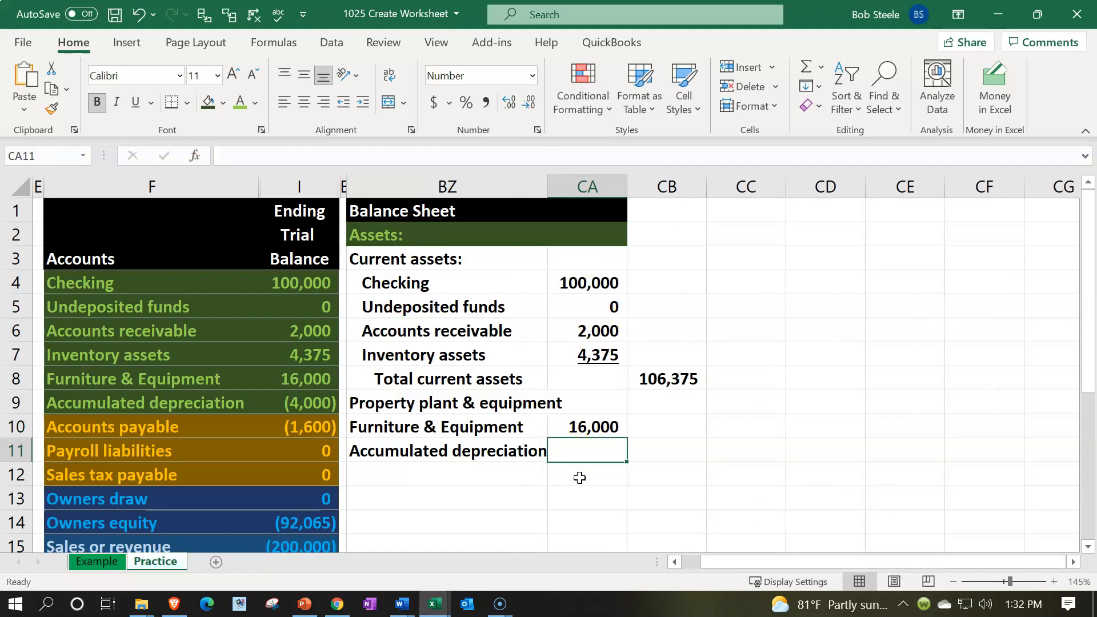
Link the Accumulated depreciation amount in CA11 to the ending trial balance amount in I9
left_click(659, 473)
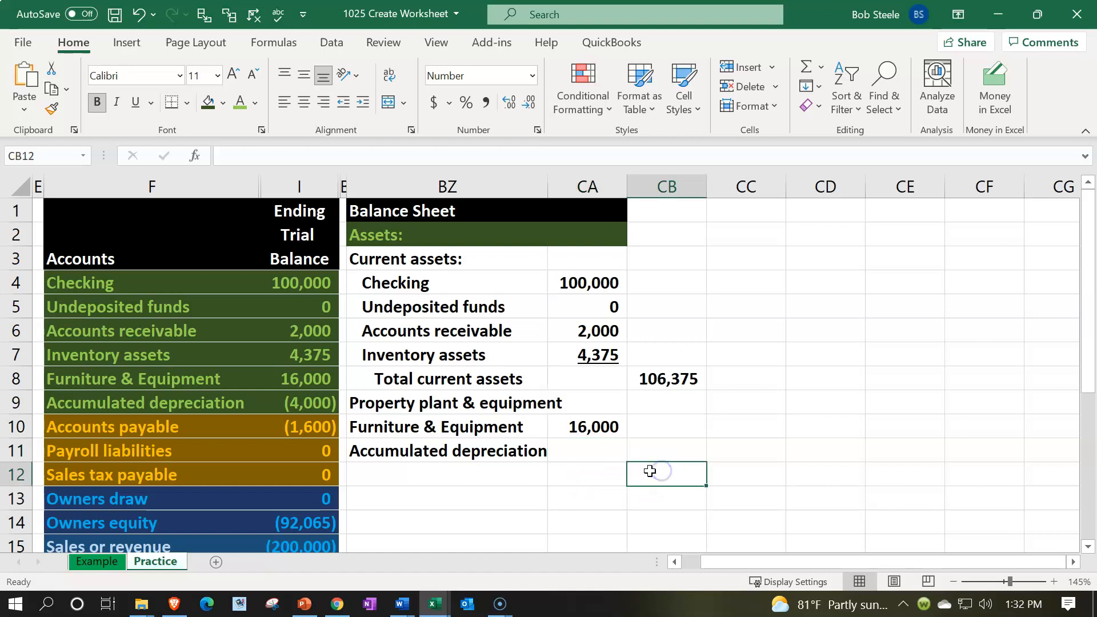
left_click(649, 478)
left_click(583, 451)
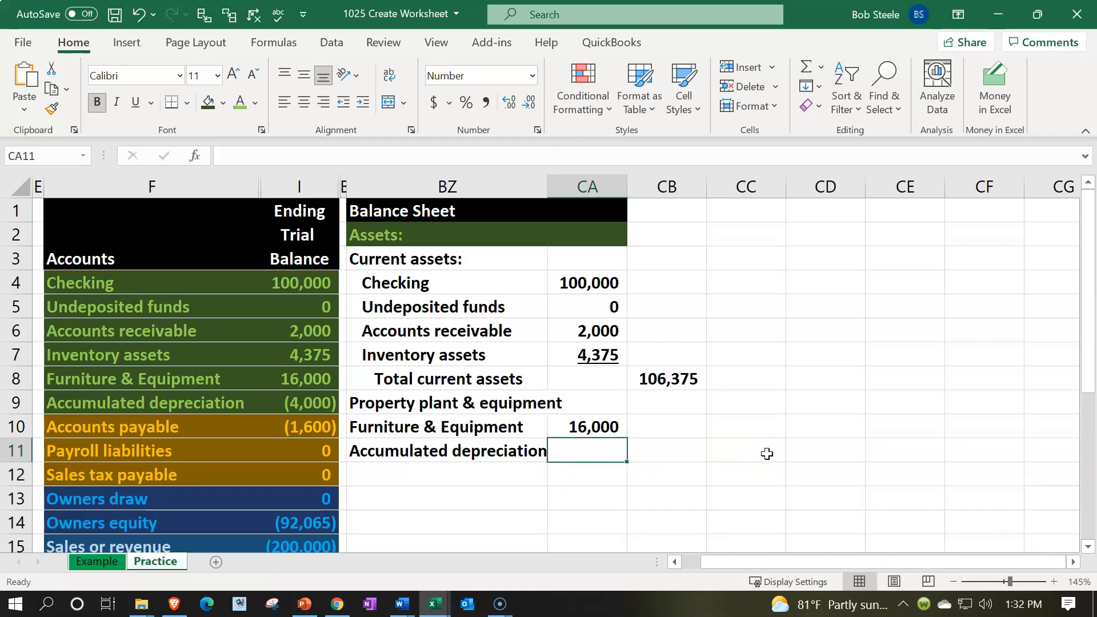
type("=")
key("Left")
key("Left")
key("Left")
key("Up")
key("Up")
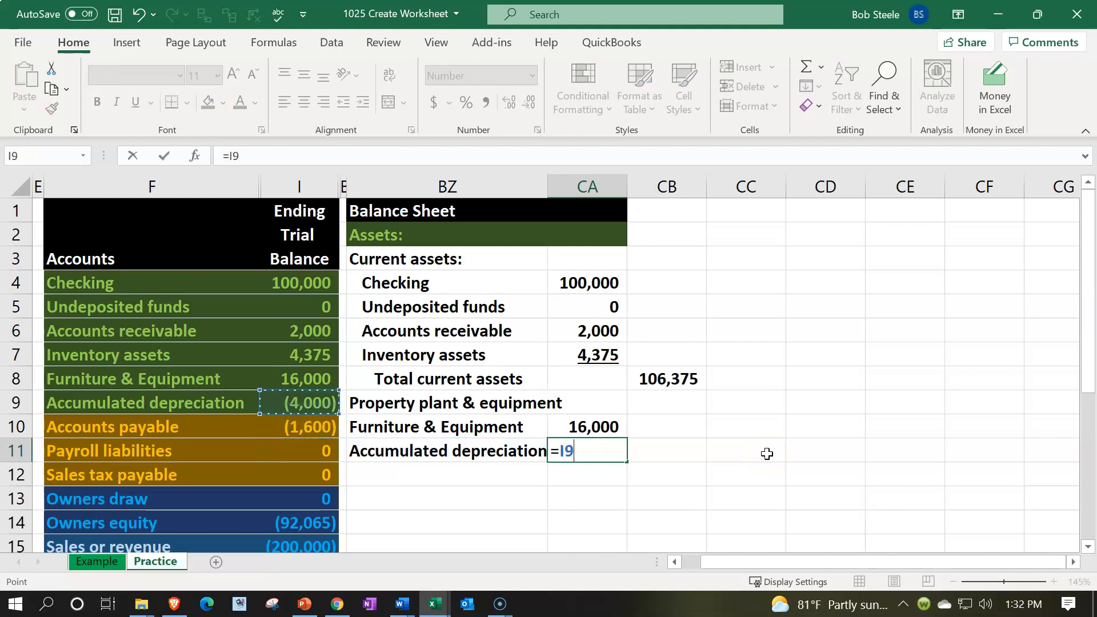
key("Return")
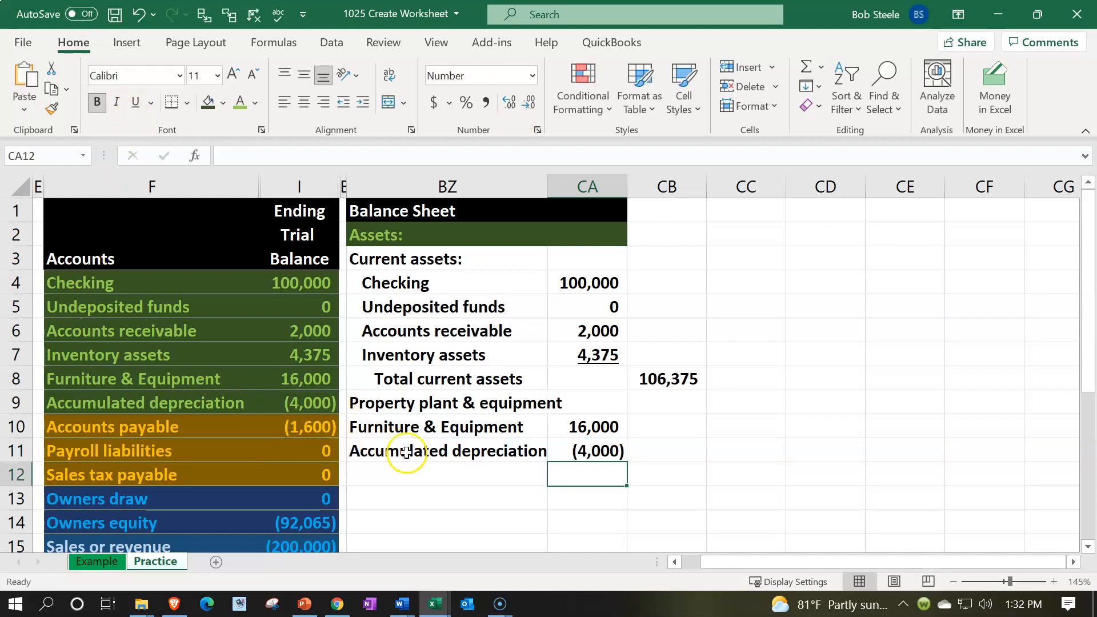
Enter the label "Total property plant & equipment" in BZ12 below the Accumulated depreciation row
left_click(415, 473)
type("total")
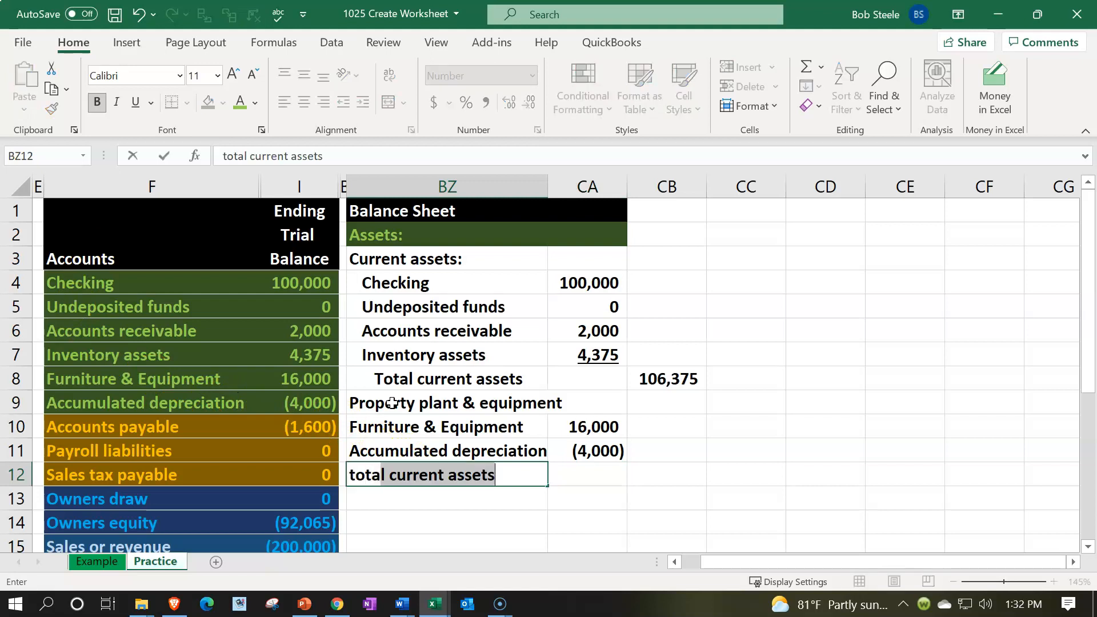
key("BackSpace")
key("BackSpace")
key("BackSpace")
key("BackSpace")
key("BackSpace")
key("BackSpace")
type("Total")
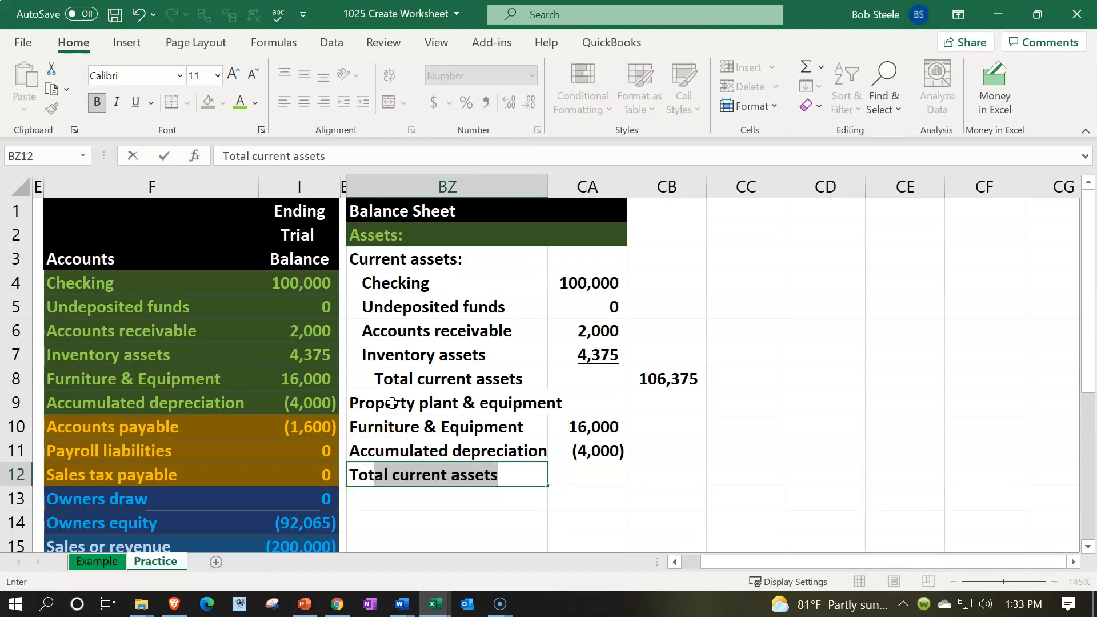
type(" prep")
key("BackSpace")
type("perty plant ")
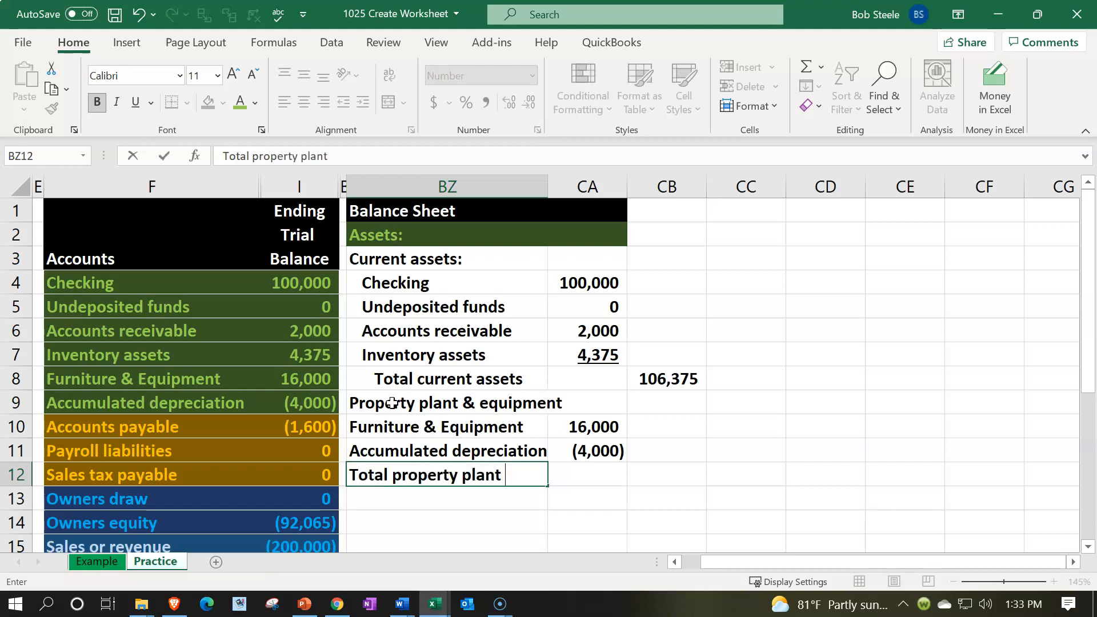
type("& equipment")
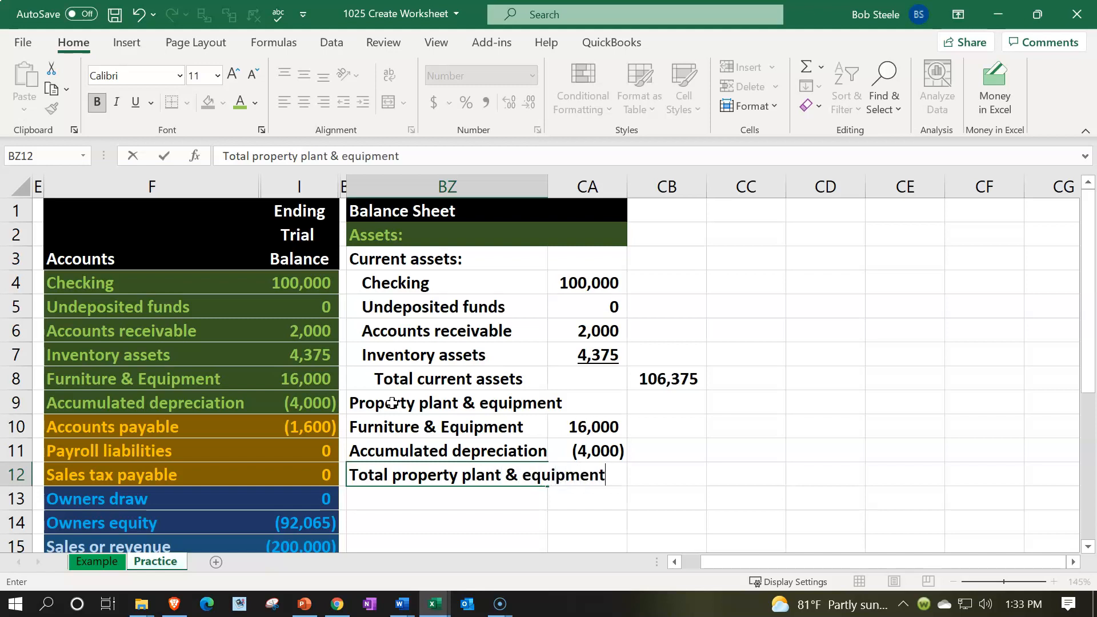
key("Tab")
Total the property, plant and equipment amounts CA10:CA11 with a SUM formula in the outer column cell CB12
key("Tab")
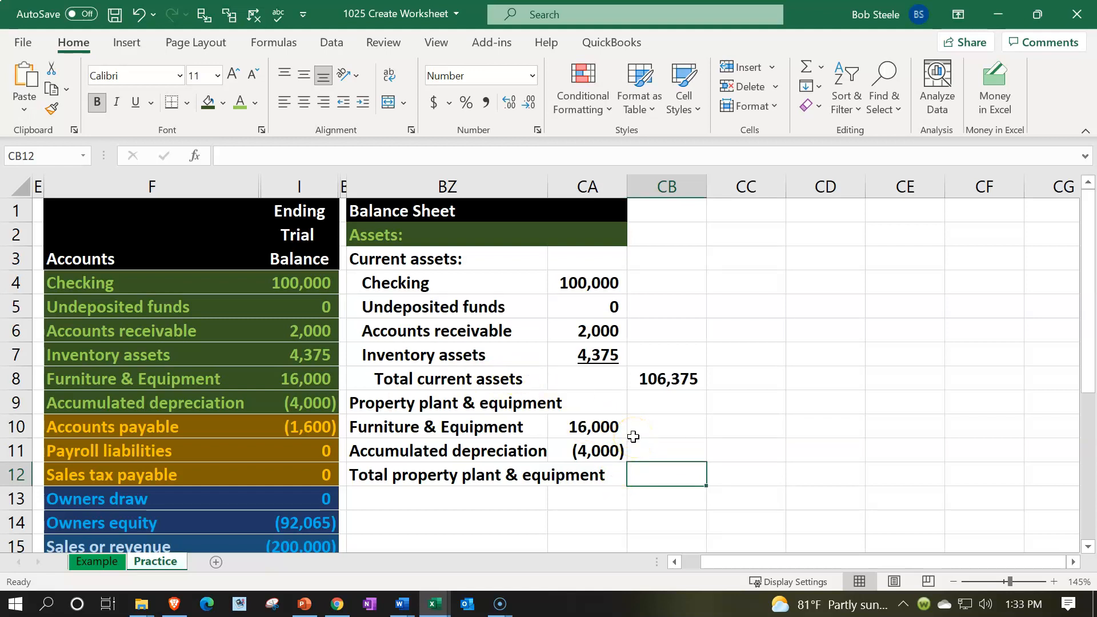
type("=sum(")
key("Left")
key("Up")
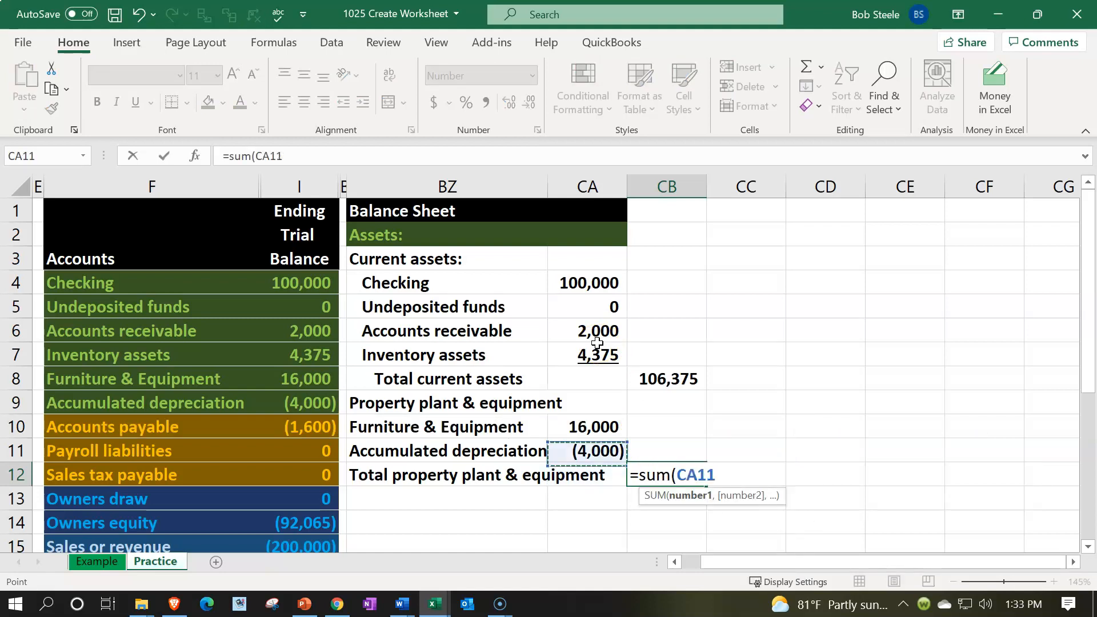
key("shift+Up")
key("Return")
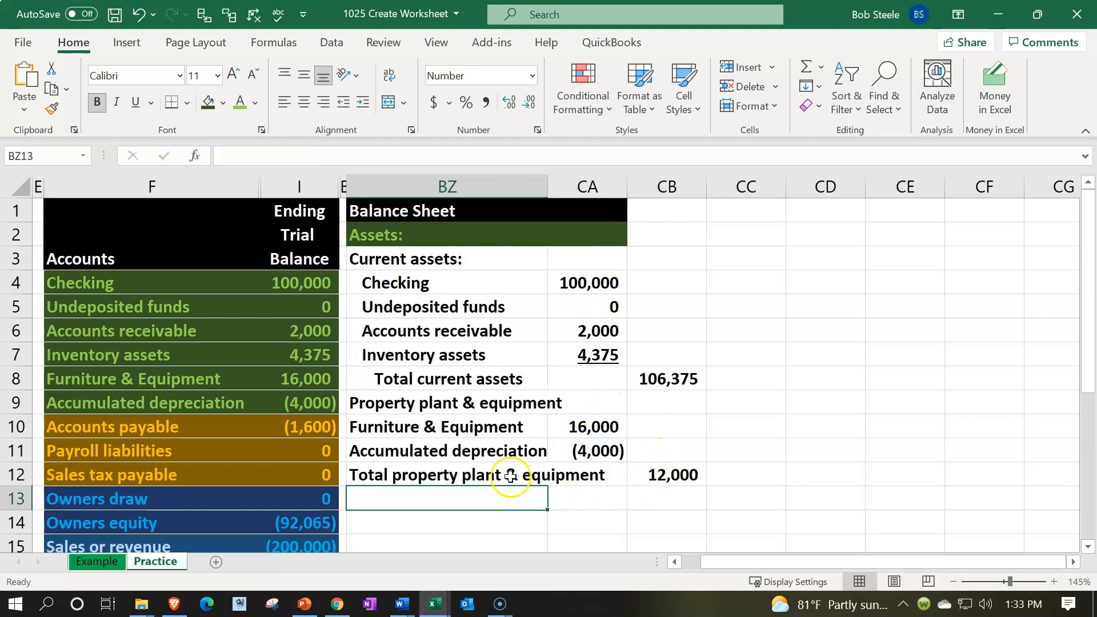
Indent the labels in BZ10:BZ12 one level, and indent the Total property plant & equipment label in BZ12 a second level
left_click_drag(465, 423, 472, 478)
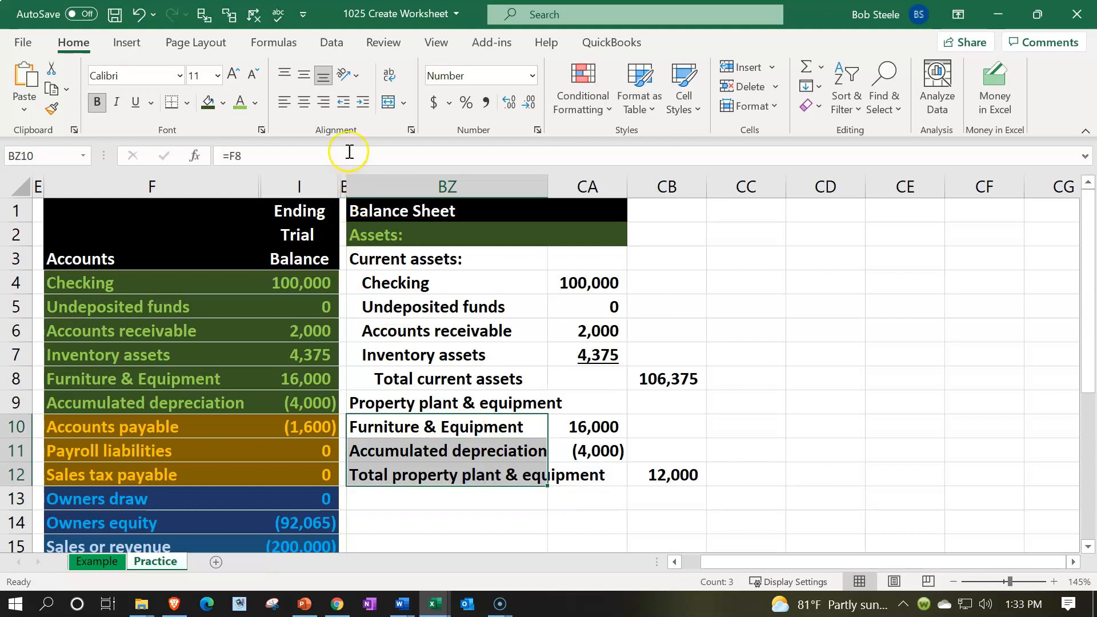
left_click(361, 105)
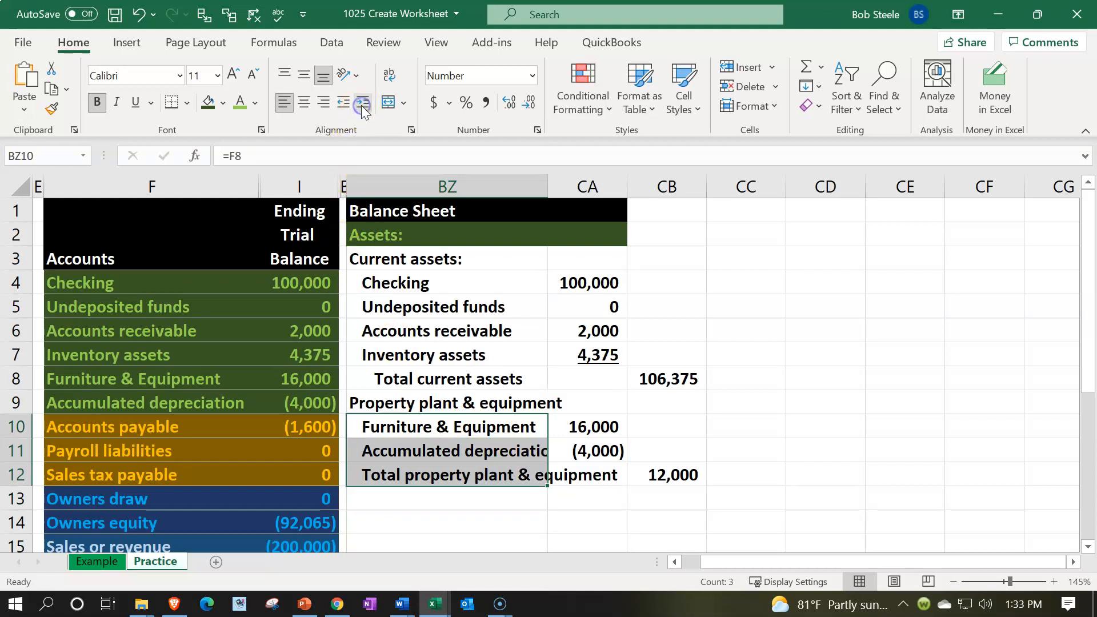
left_click(414, 472)
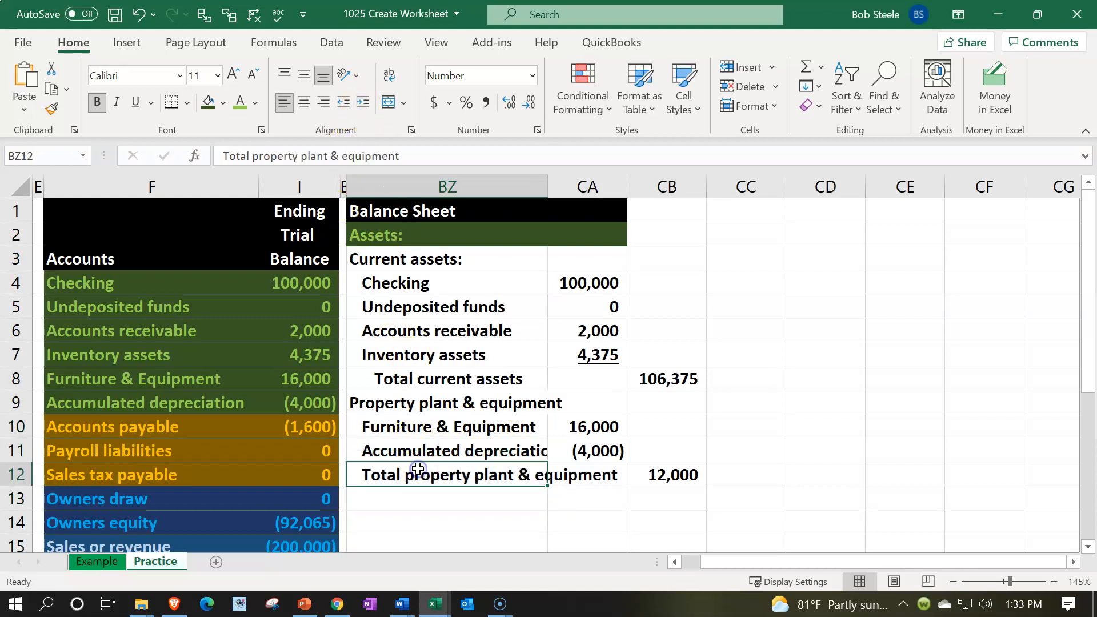
left_click(361, 105)
Underline the Accumulated depreciation amount in CA11 and widen column BZ so its indented account label fits
left_click(564, 449)
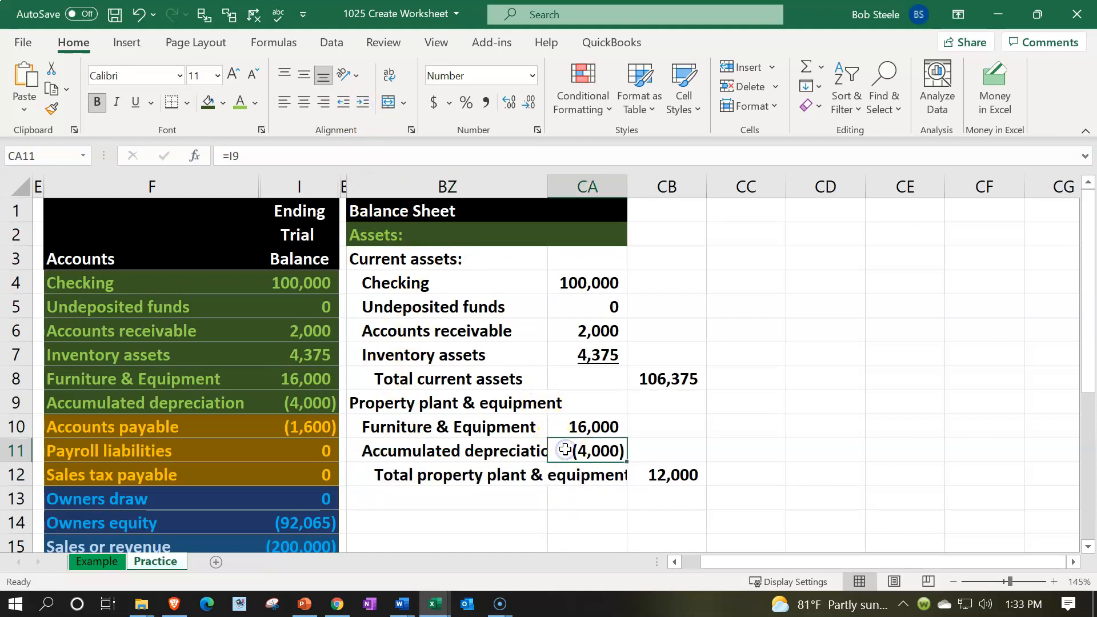
left_click(134, 101)
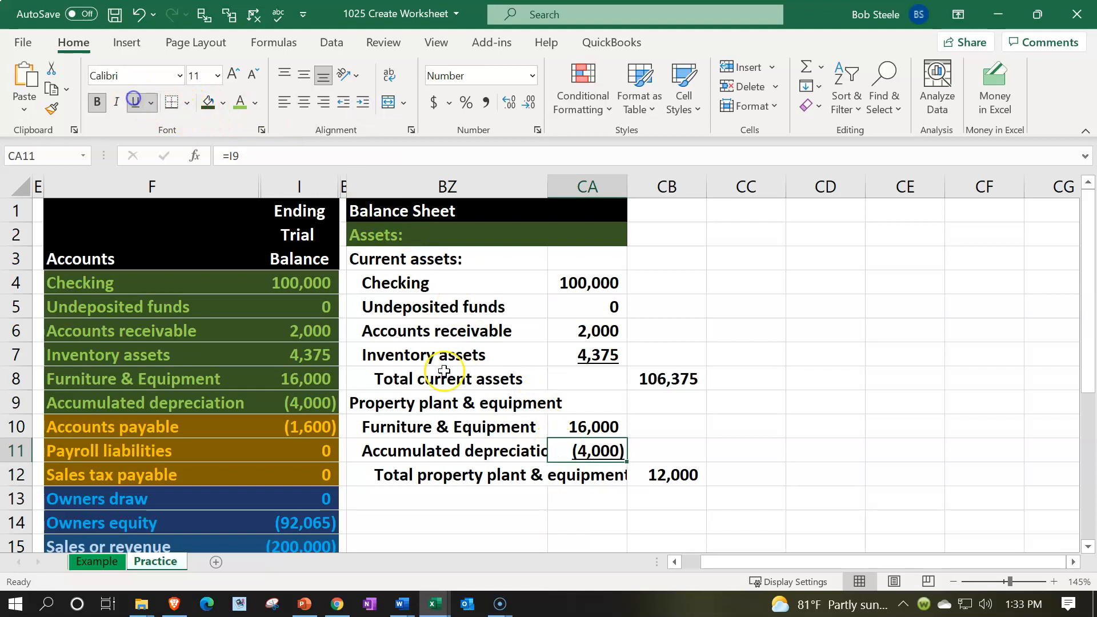
left_click(547, 237)
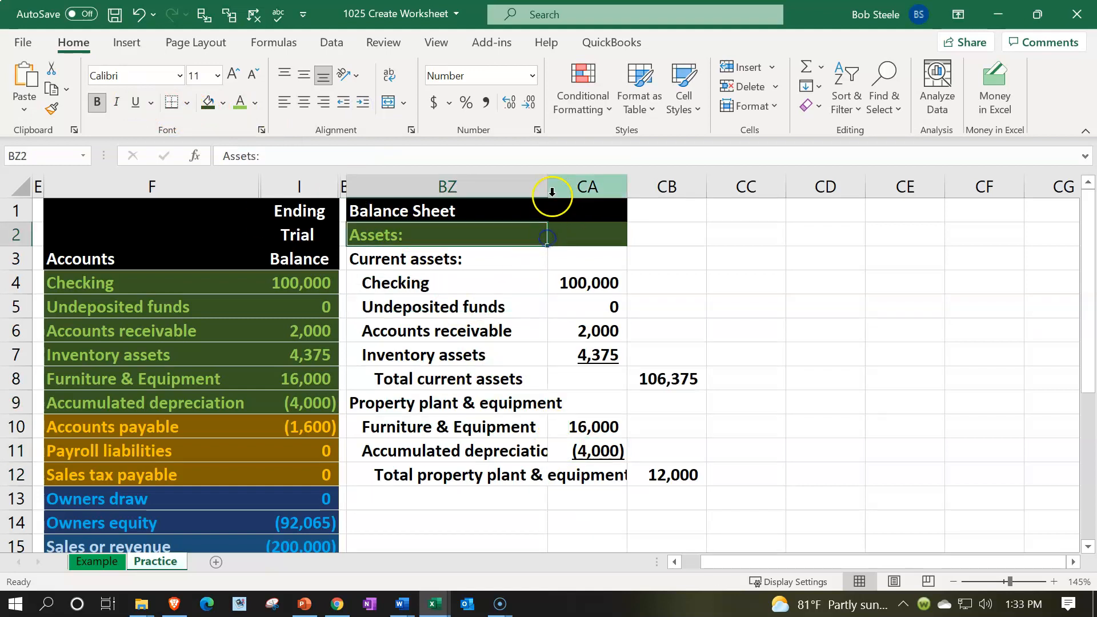
left_click(553, 190)
left_click(533, 256)
left_click_drag(547, 186, 566, 185)
Add a colon to the end of the "Property plant & equipment" heading in BZ9
left_click(563, 397)
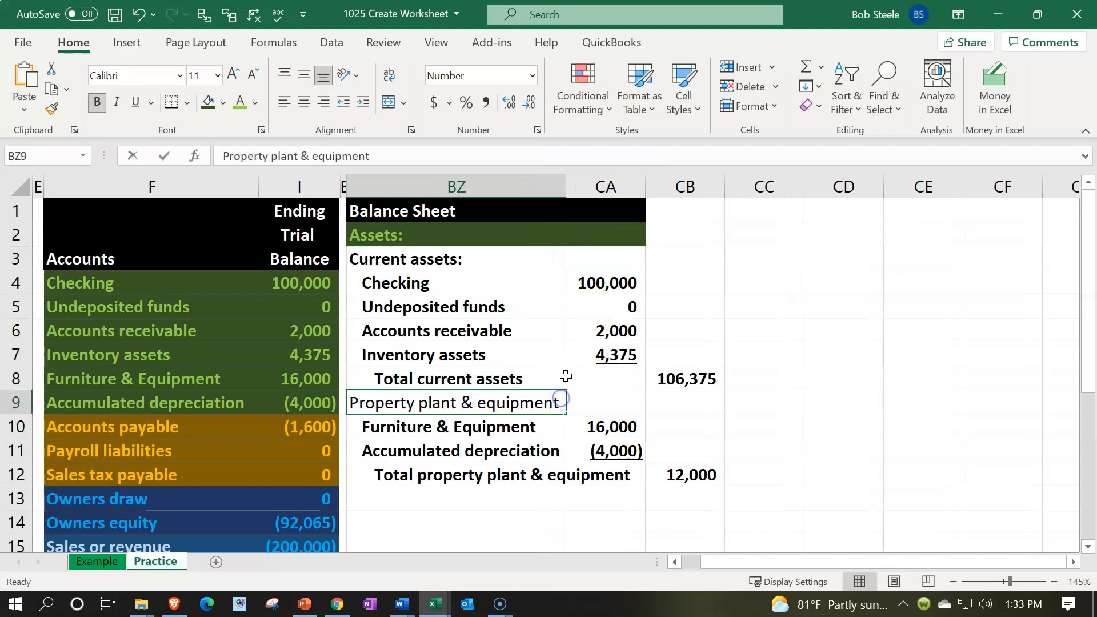
key("F2")
type(":")
key("Return")
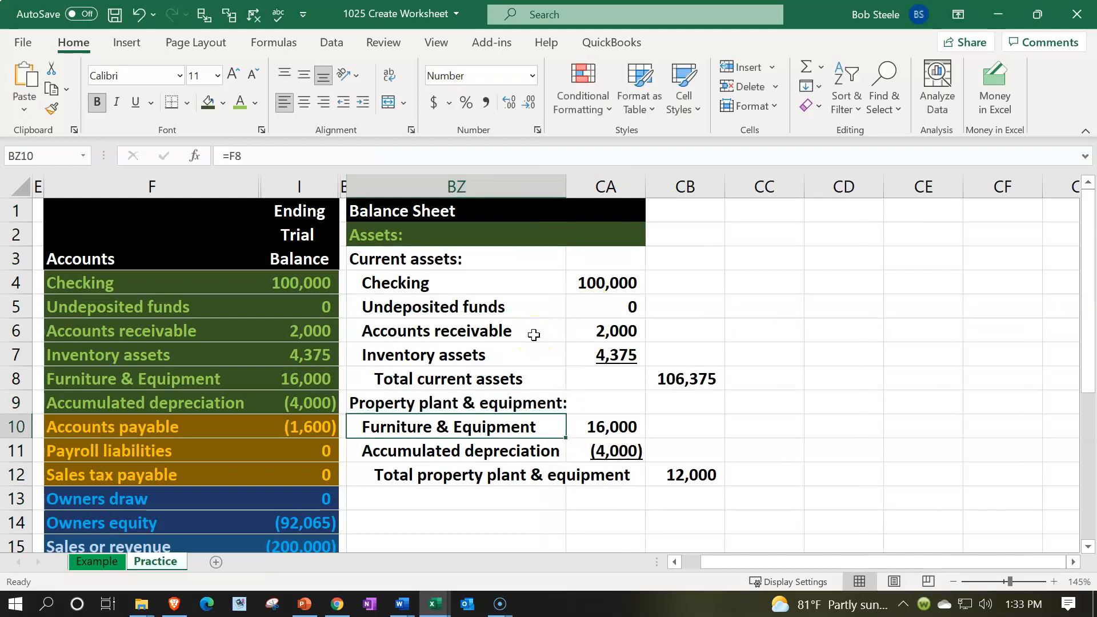
left_click(472, 443, "shift")
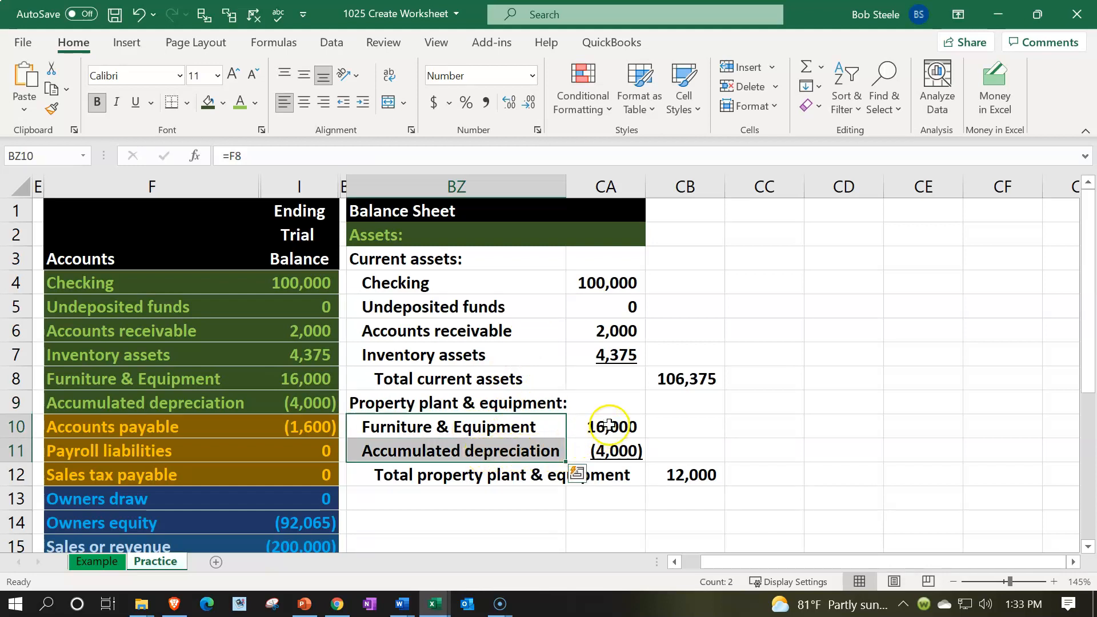
left_click_drag(605, 433, 607, 441)
left_click(483, 474)
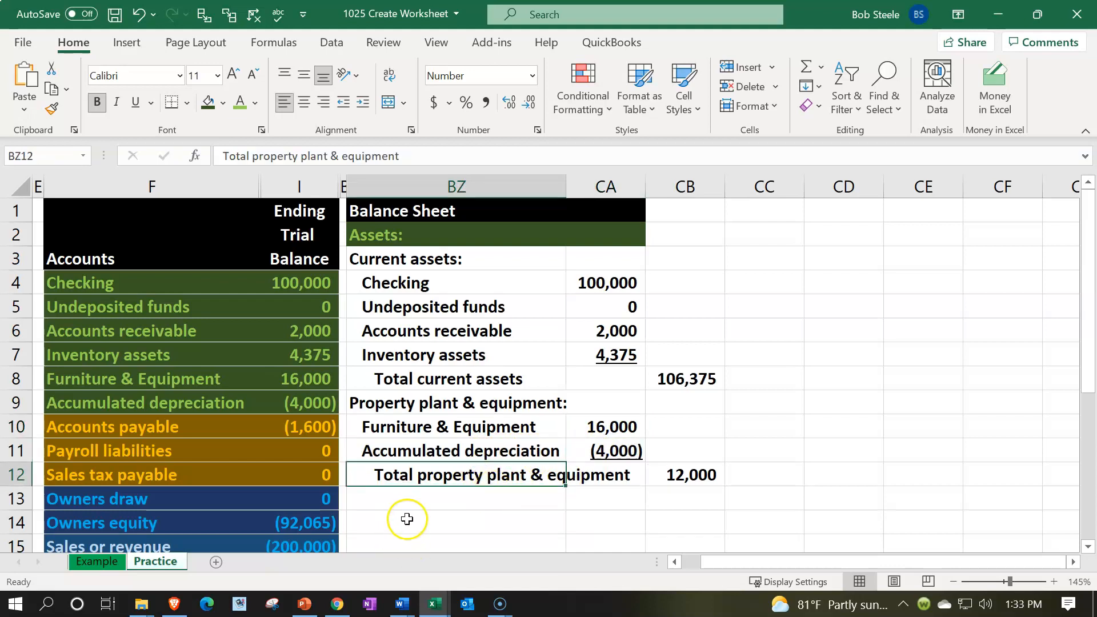
left_click(690, 478)
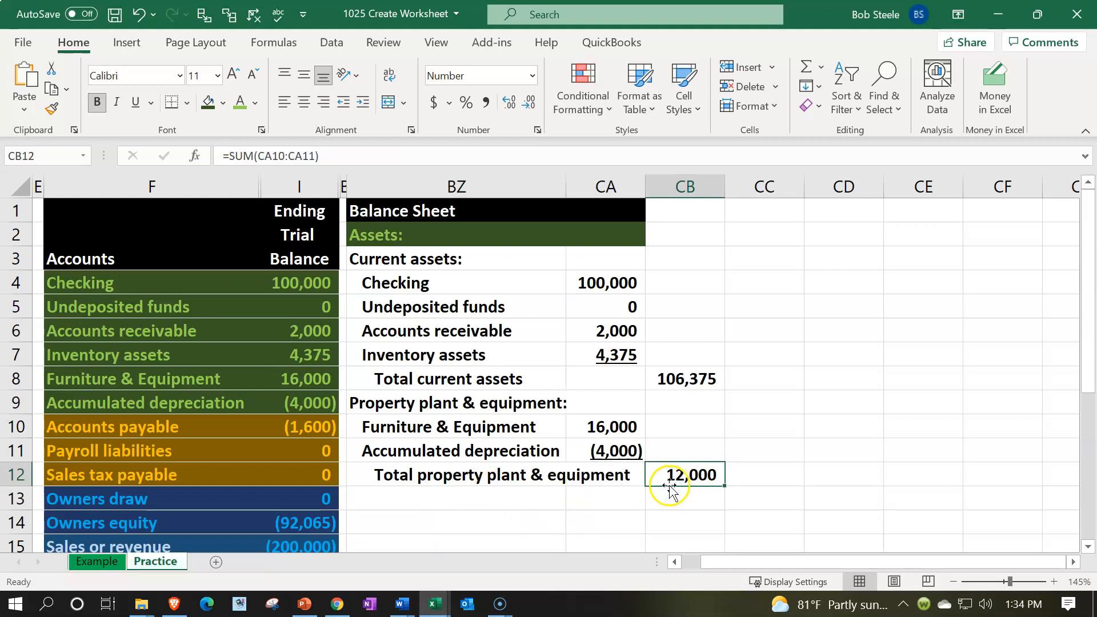
Reverse the sign of the Accumulated depreciation amount in CA11 by changing its formula to =-I9
left_click(622, 451)
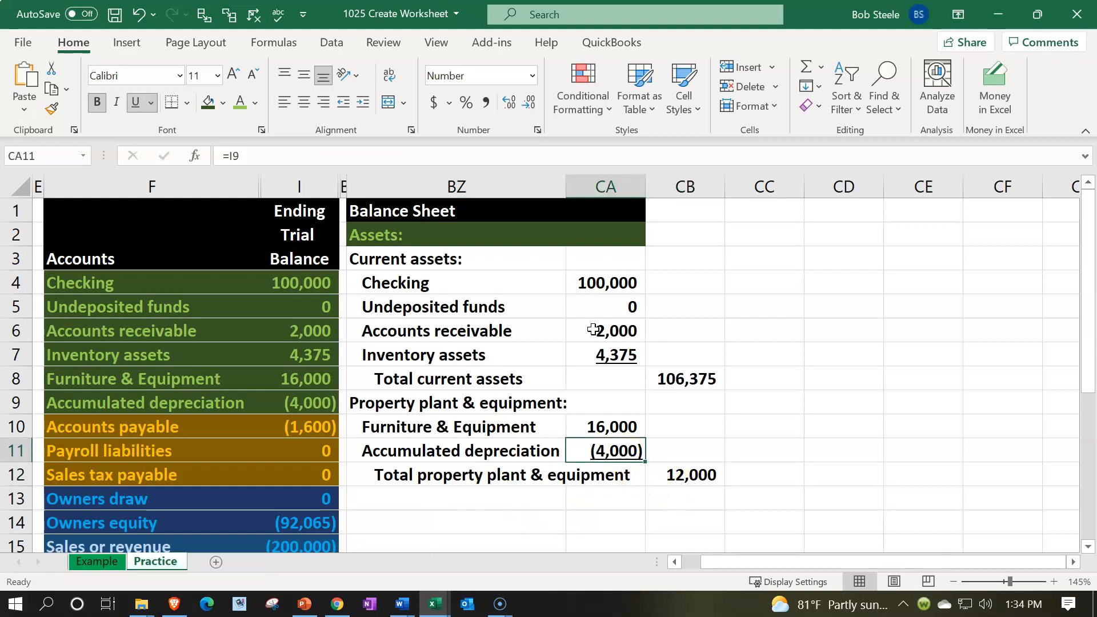
type("-")
key("Left")
key("Left")
key("Left")
key("Up")
key("Up")
key("Return")
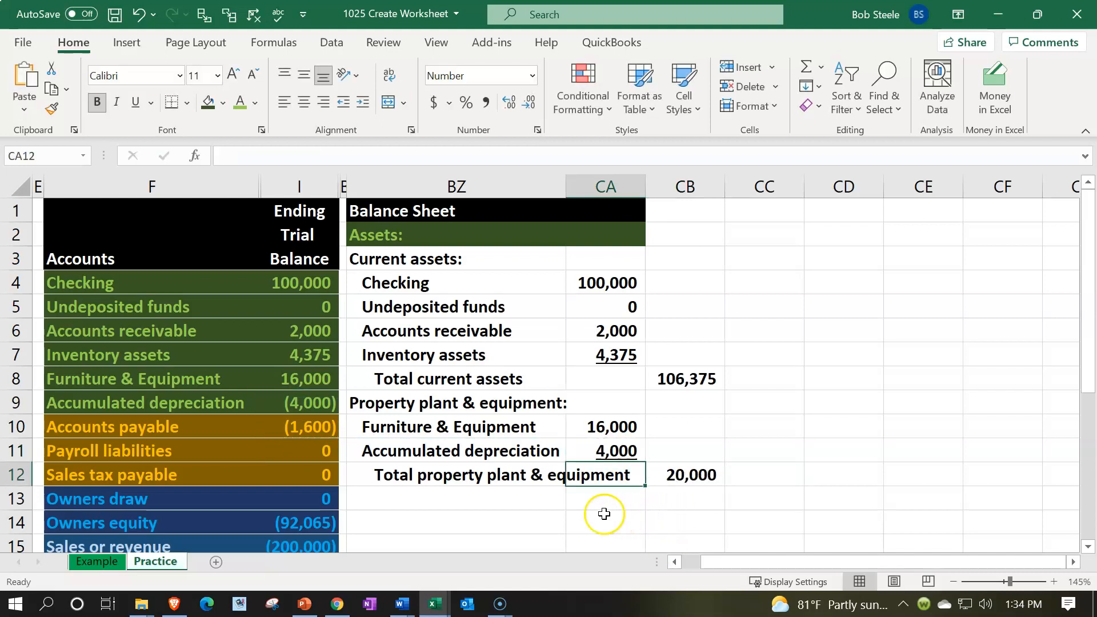
Total the asset subtotals in the outer column with a SUM formula over CB8:CB12 in cell CB13
left_click(704, 495)
type("=sum(")
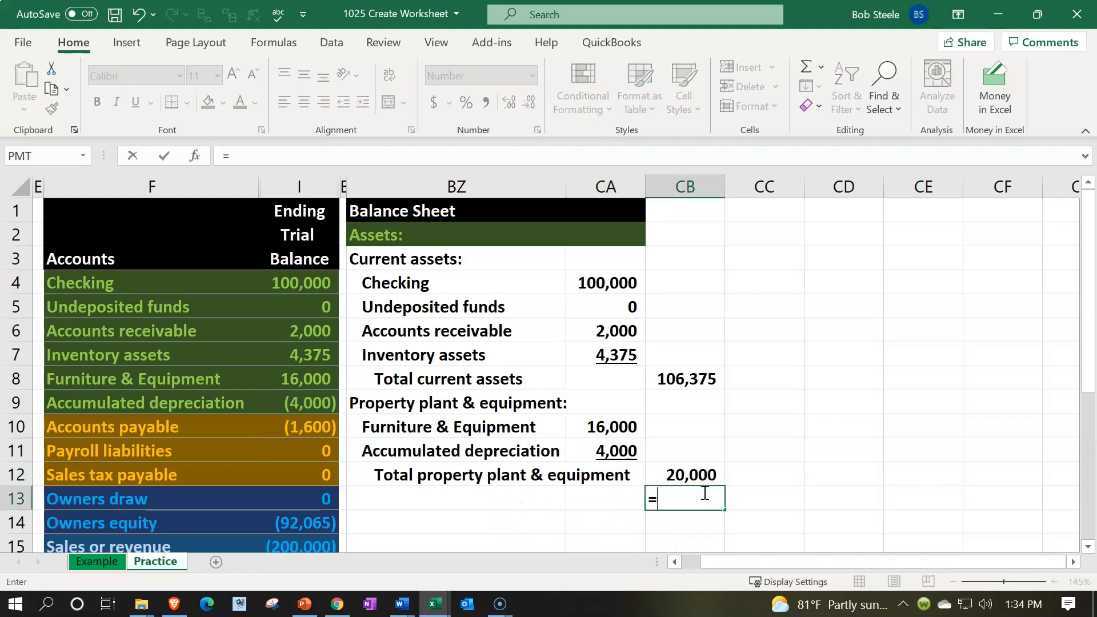
key("Up")
key("shift+Up")
key("shift+Up")
key("shift+Up")
key("shift+Up")
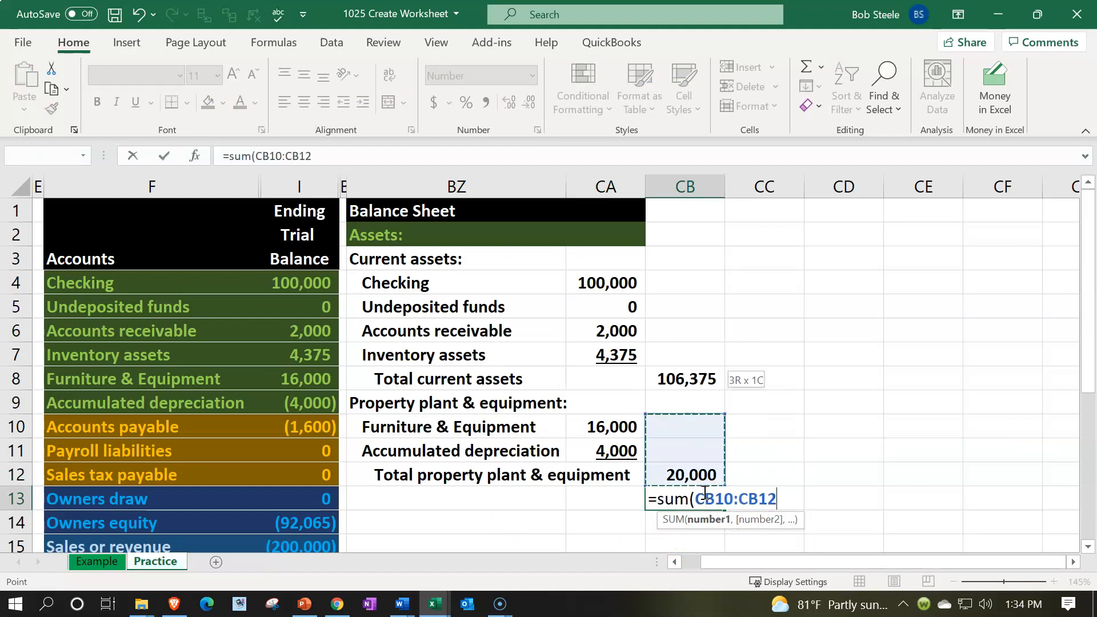
key("Return")
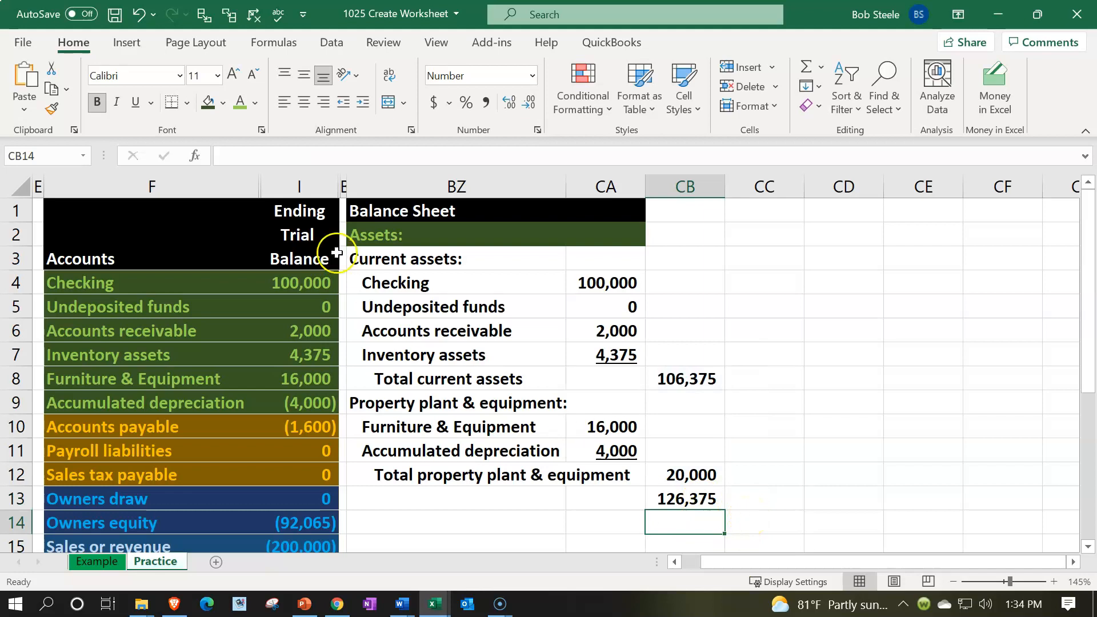
Check the sum of the trial balance assets I4:I9 and restore the CA11 formula to =I9 without the minus sign
left_click_drag(319, 277, 322, 402)
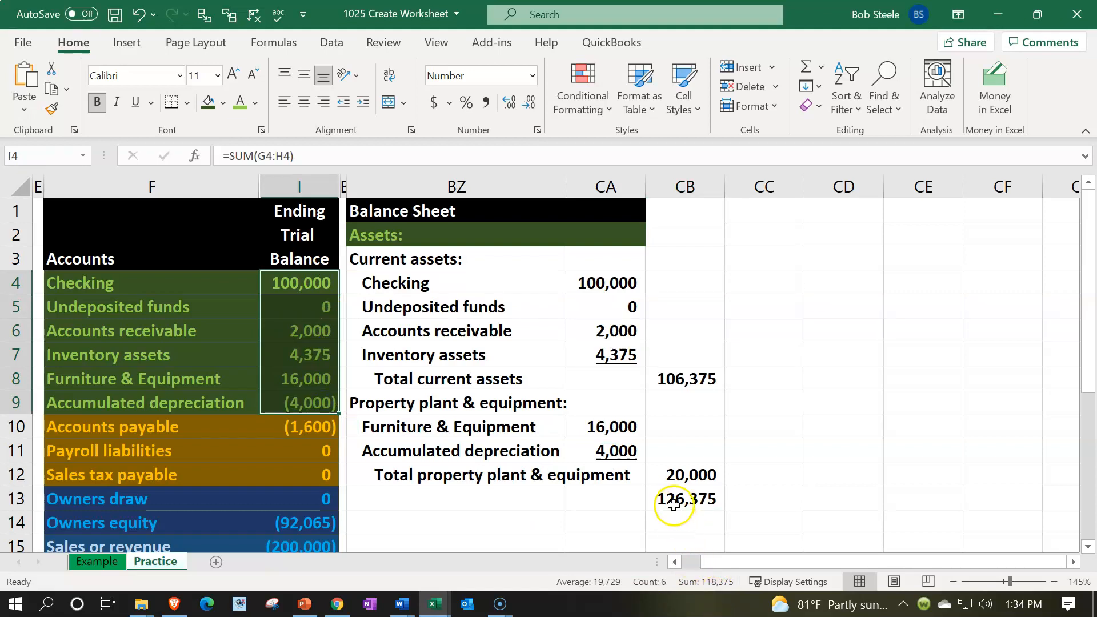
left_click(596, 449)
type("=-I9")
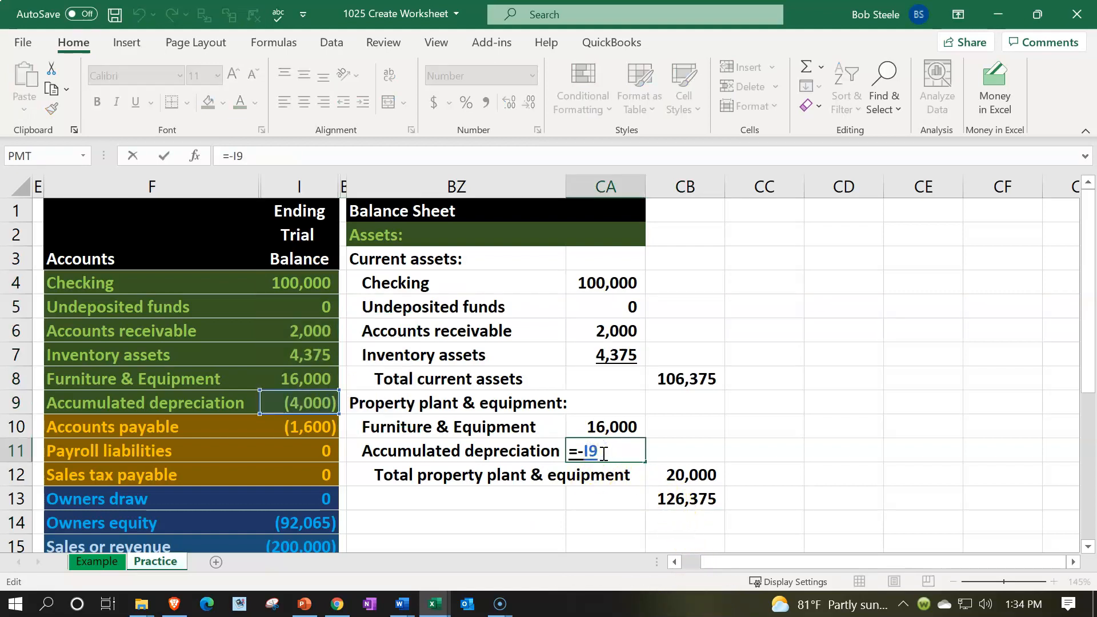
key("Return")
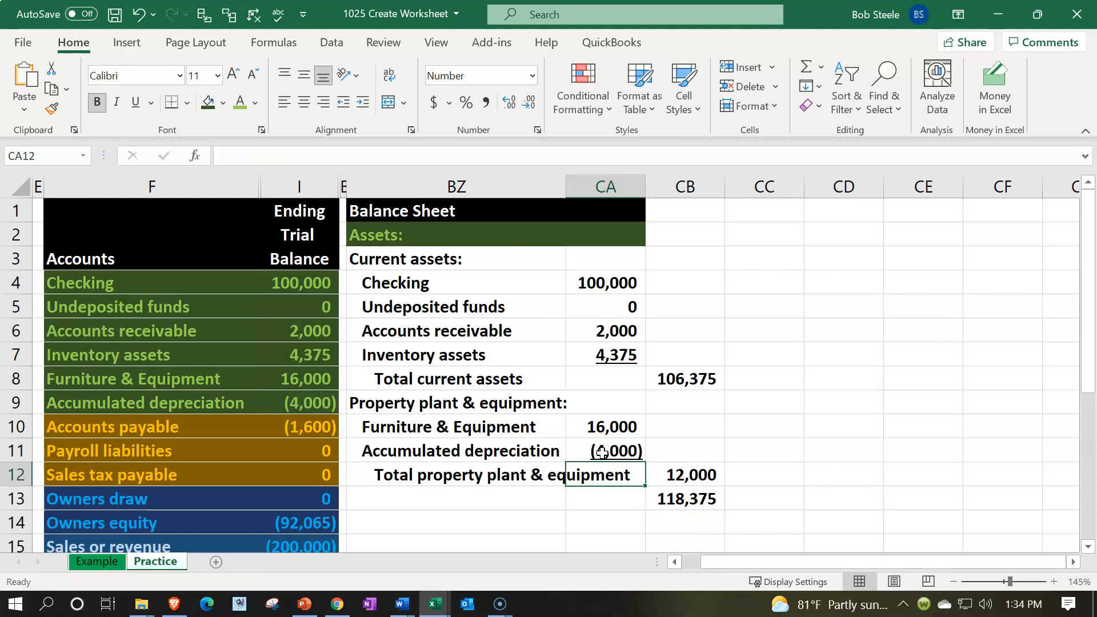
Check the sums of the ending trial balance ranges I4:I9, I10:I13 and I13:I22 against the balance sheet's asset total
left_click(611, 469)
left_click_drag(304, 292, 342, 400)
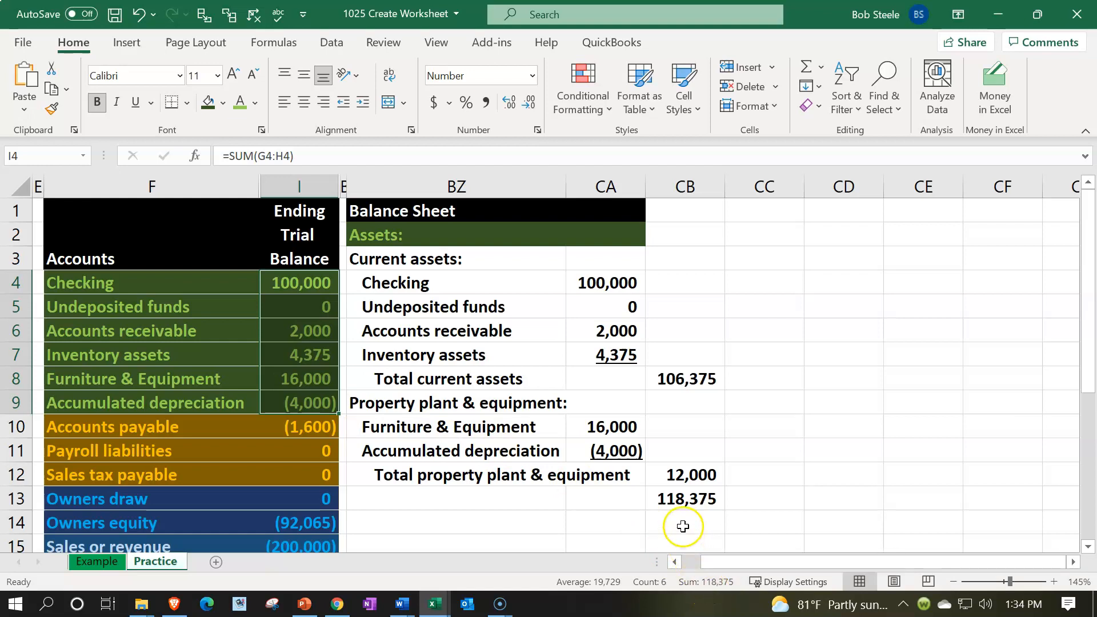
scroll(684, 518, "down", 1)
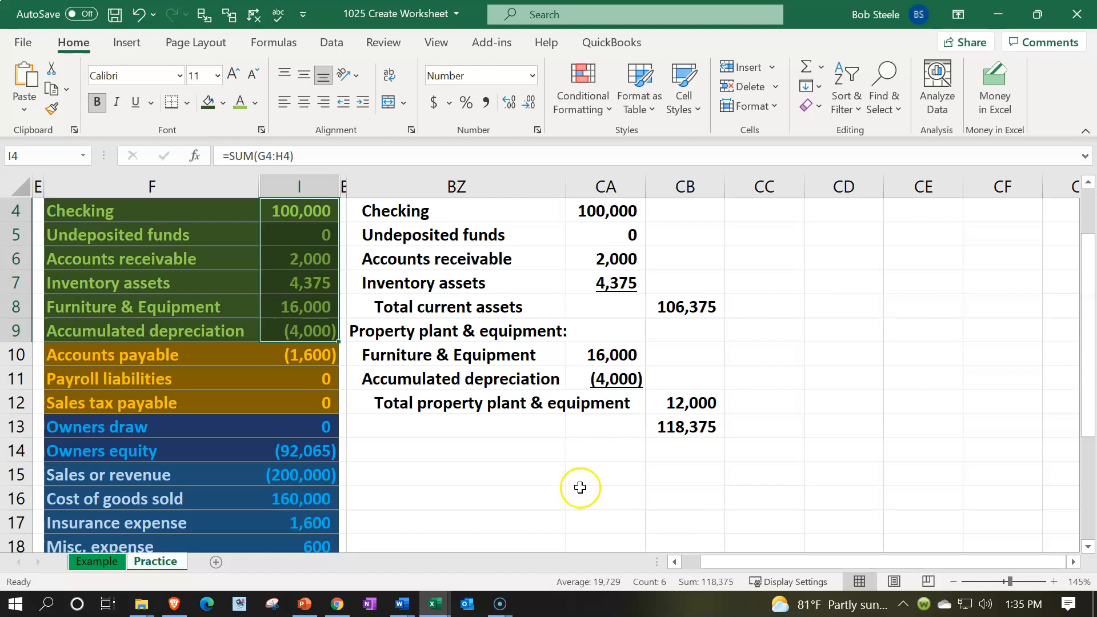
left_click_drag(313, 362, 337, 429)
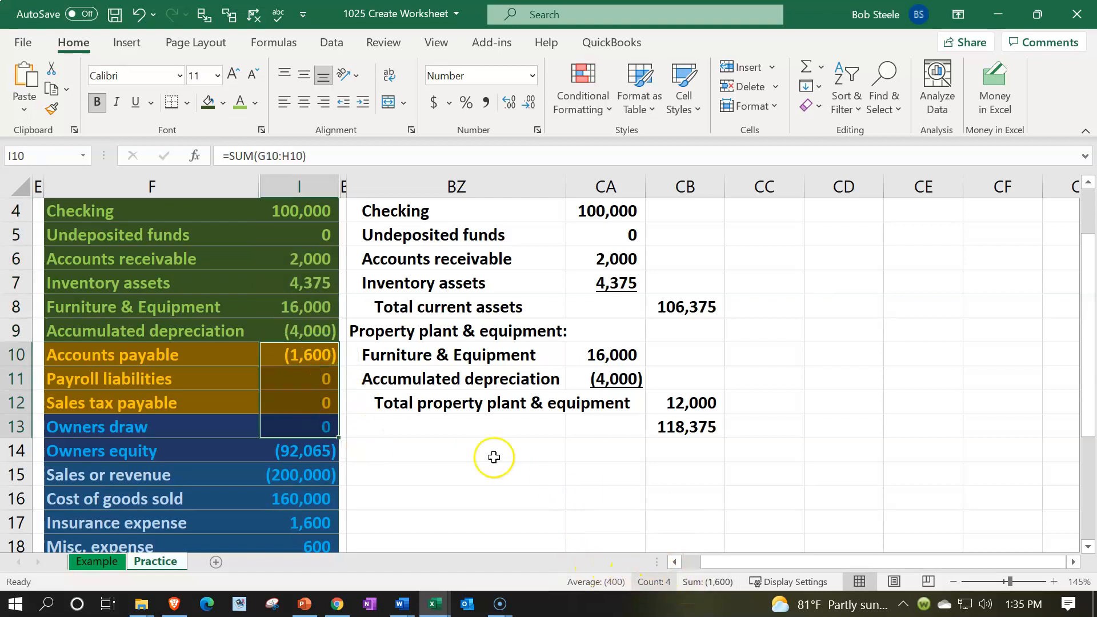
left_click(377, 381)
scroll(400, 382, "down", 2)
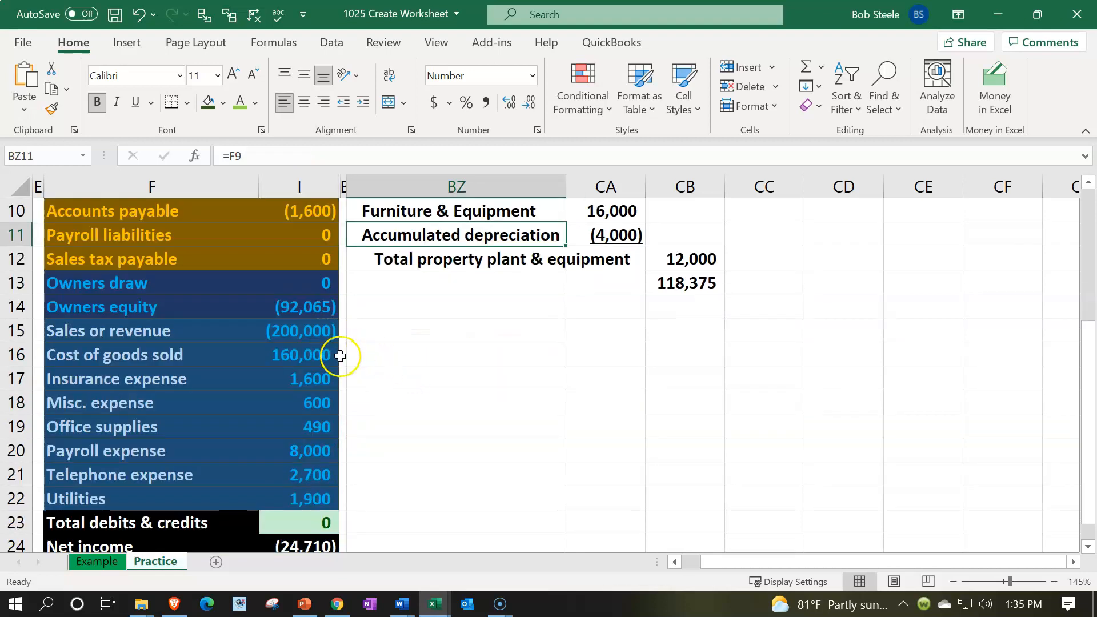
left_click_drag(312, 285, 317, 497)
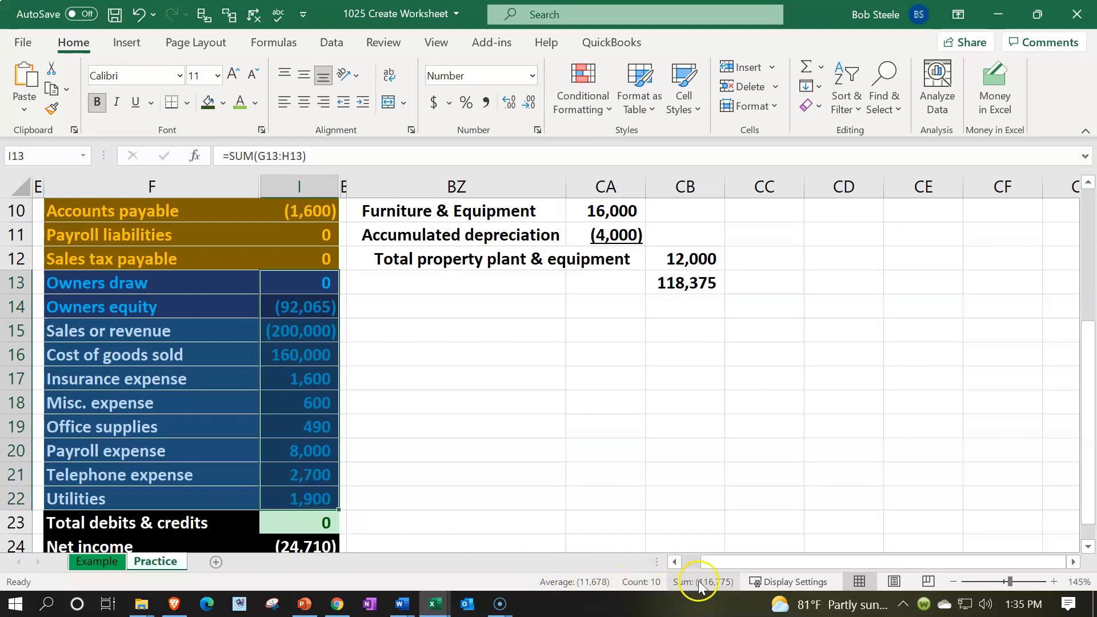
scroll(507, 461, "up", 3)
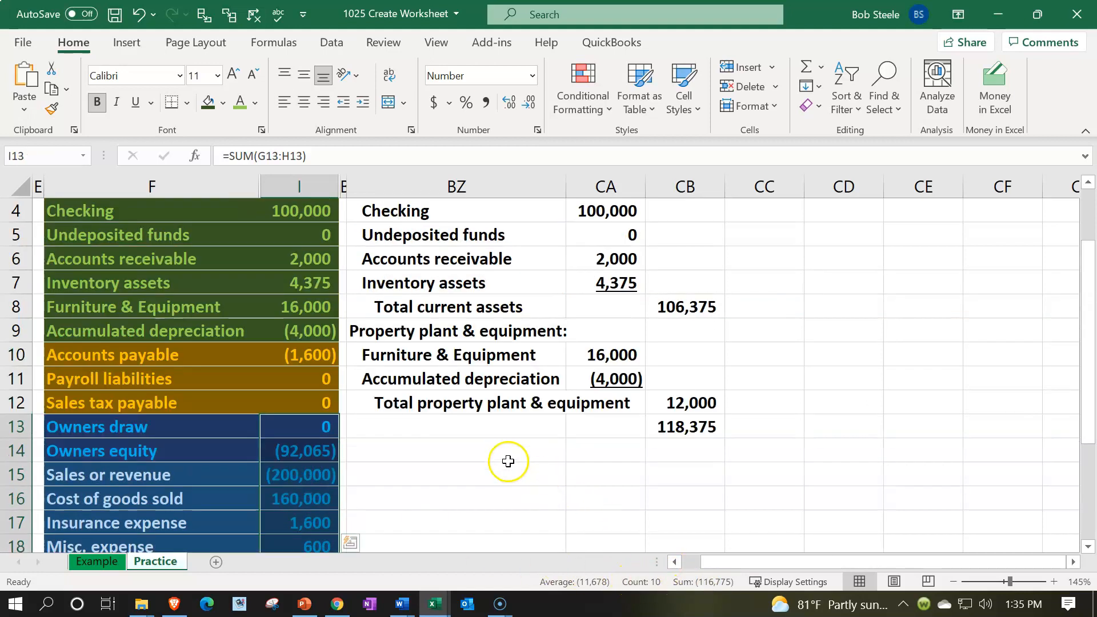
Enter the label "Total assets" in BZ13 and underline the property, plant and equipment subtotal in CB12
left_click(435, 505)
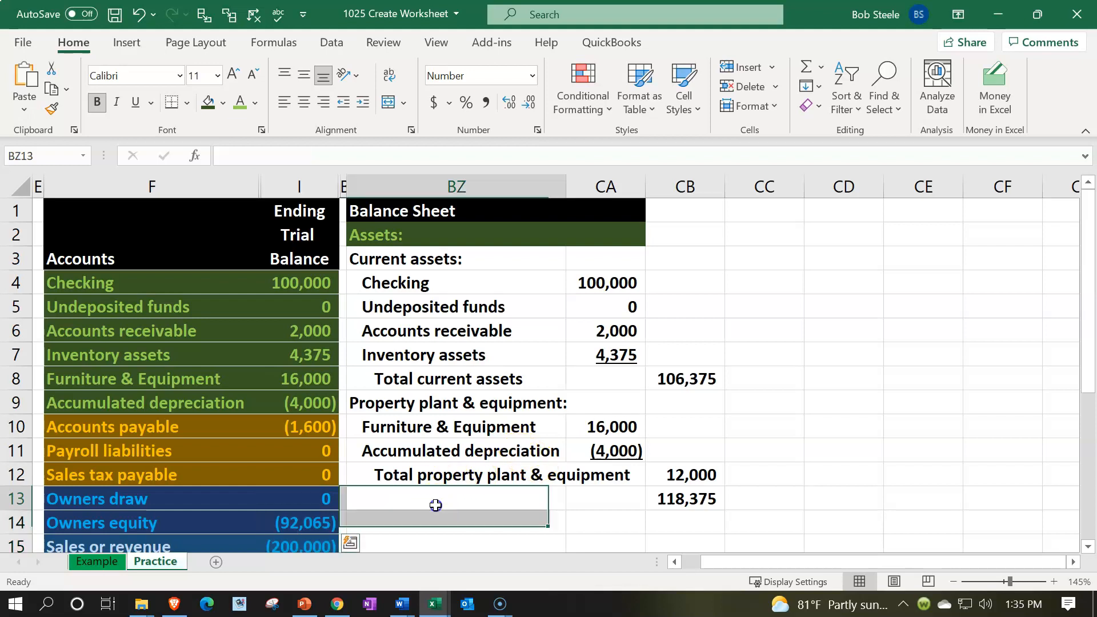
type("Total assets")
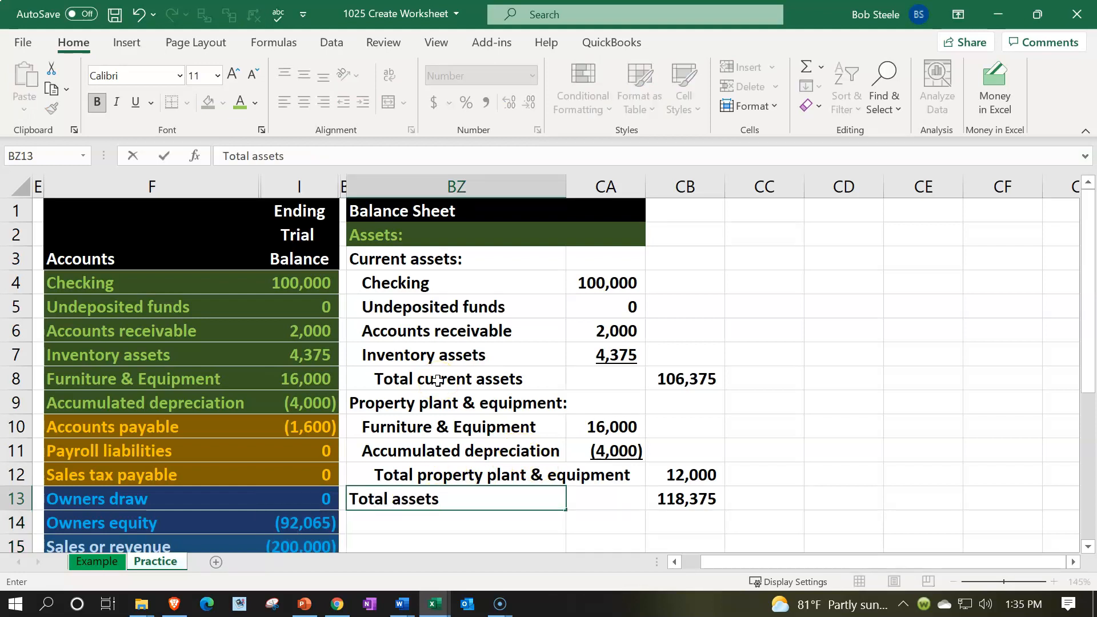
key("Return")
left_click(676, 464)
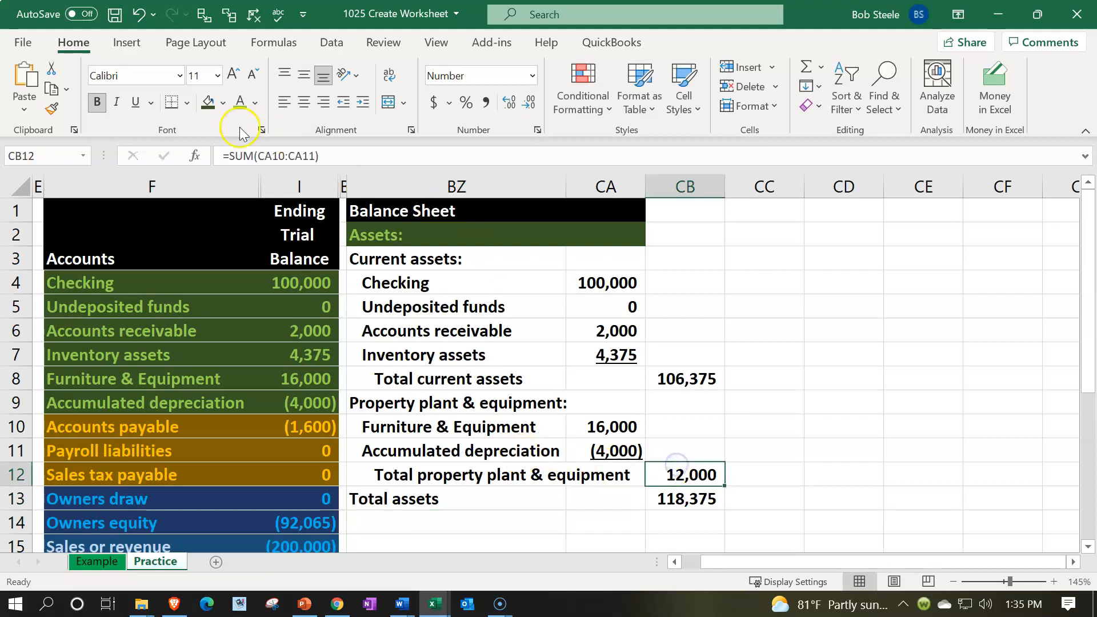
left_click(135, 102)
left_click(576, 324)
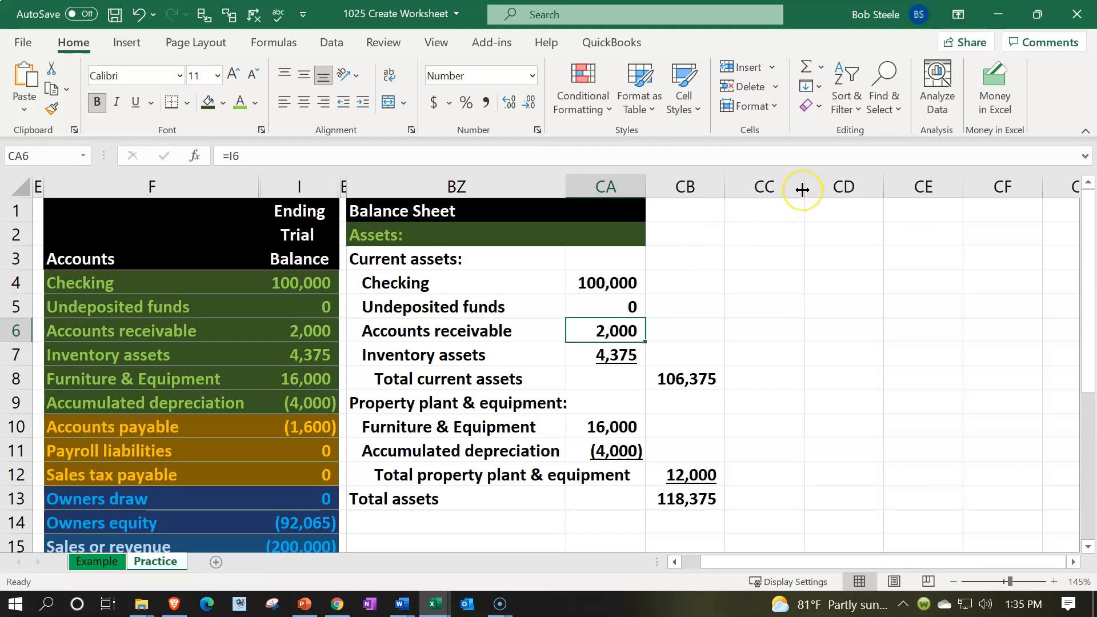
Narrow column CC to a thin spacer beside the assets section of the balance sheet
left_click_drag(802, 190, 730, 197)
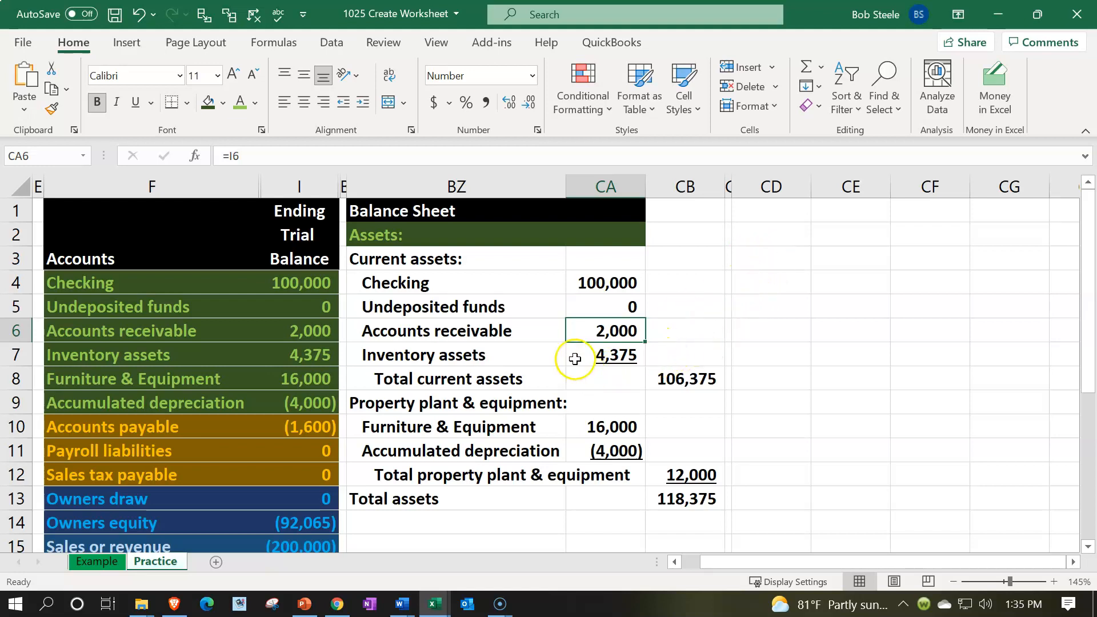
scroll(398, 475, "down", 1)
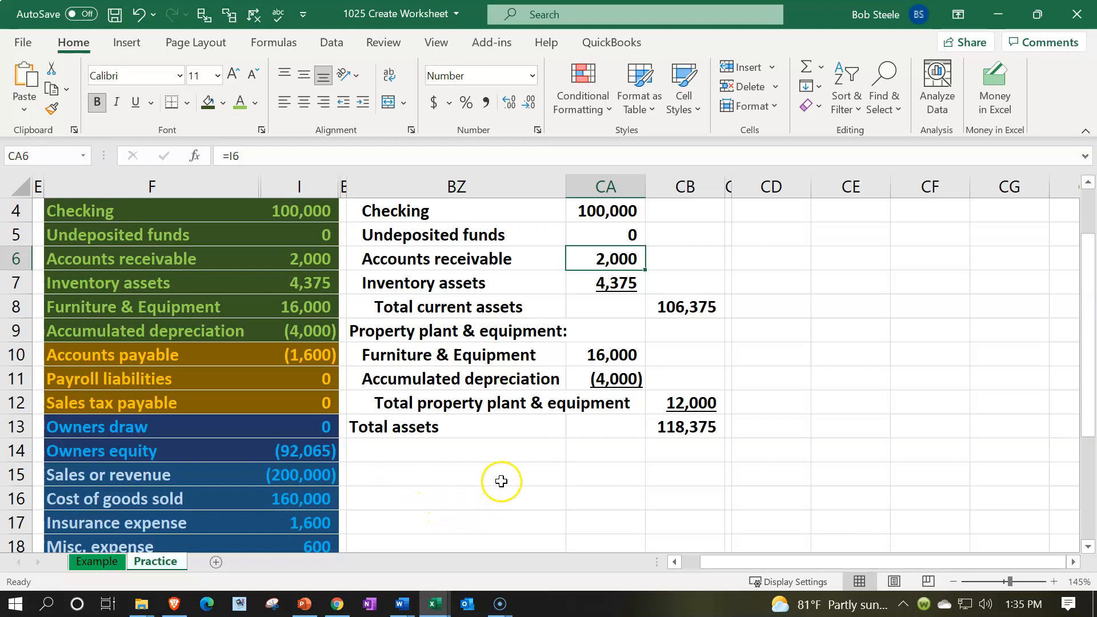
scroll(502, 481, "up", 1)
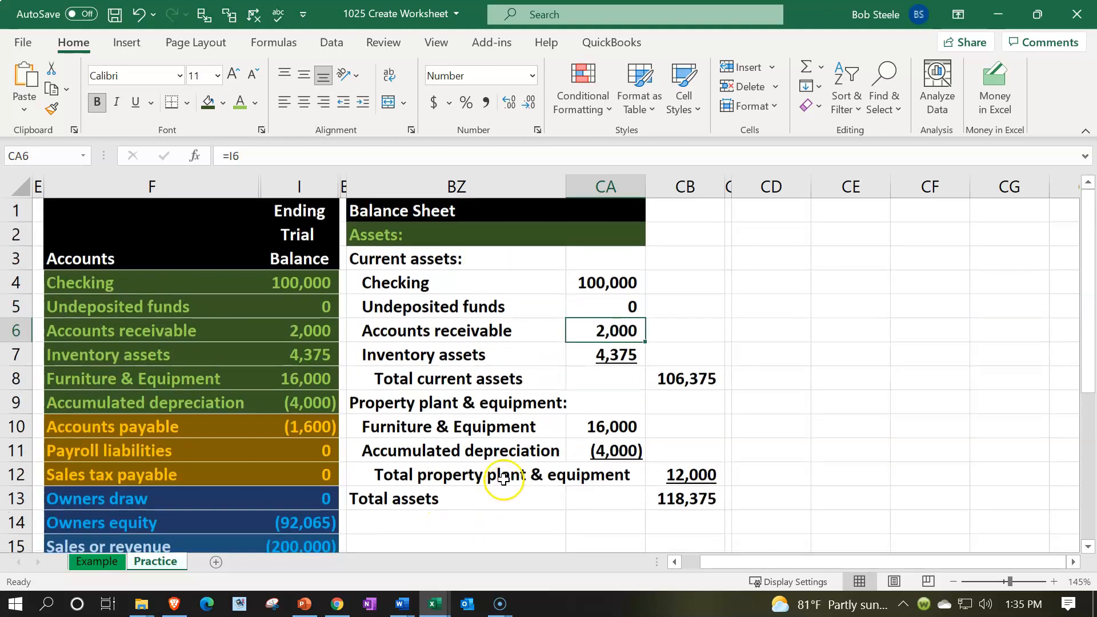
Enter the heading "Liabilities" in CD2, across the spacer column from the Assets heading
left_click(770, 231)
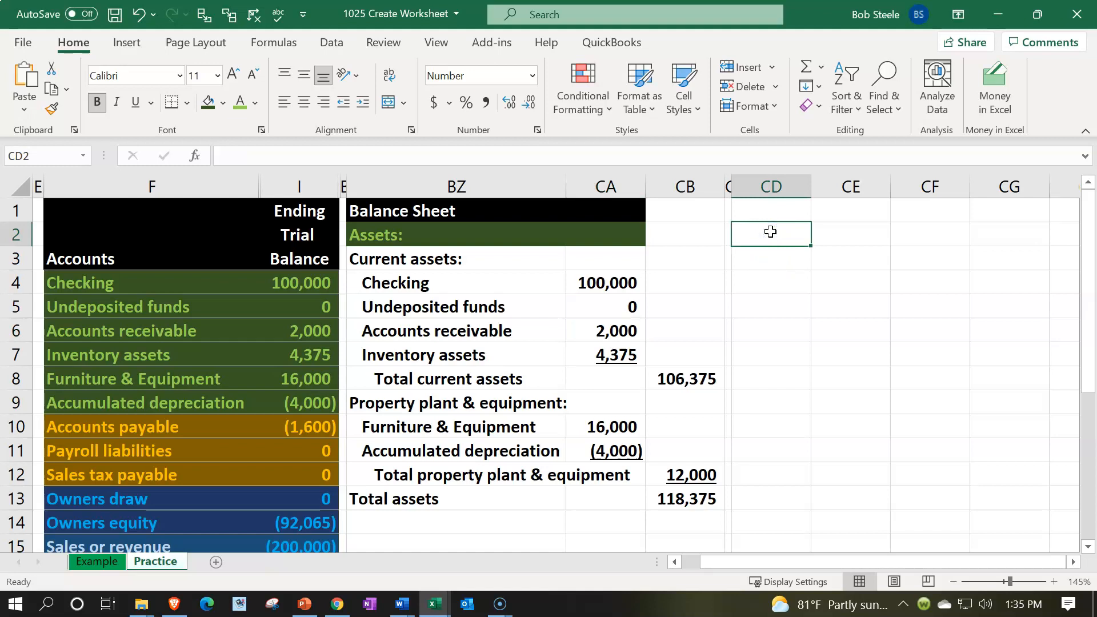
type("Lia")
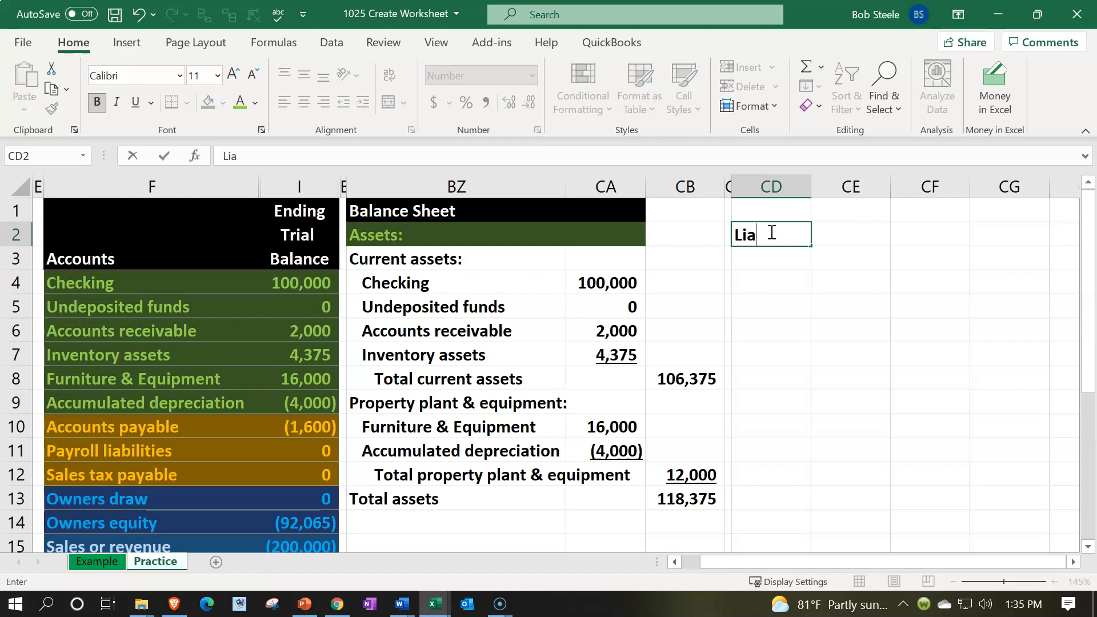
type("bilities")
key("Return")
Format the Liabilities heading across CD2:CE2 with a dark gold fill and white font
left_click(773, 235)
left_click_drag(810, 235, 815, 234)
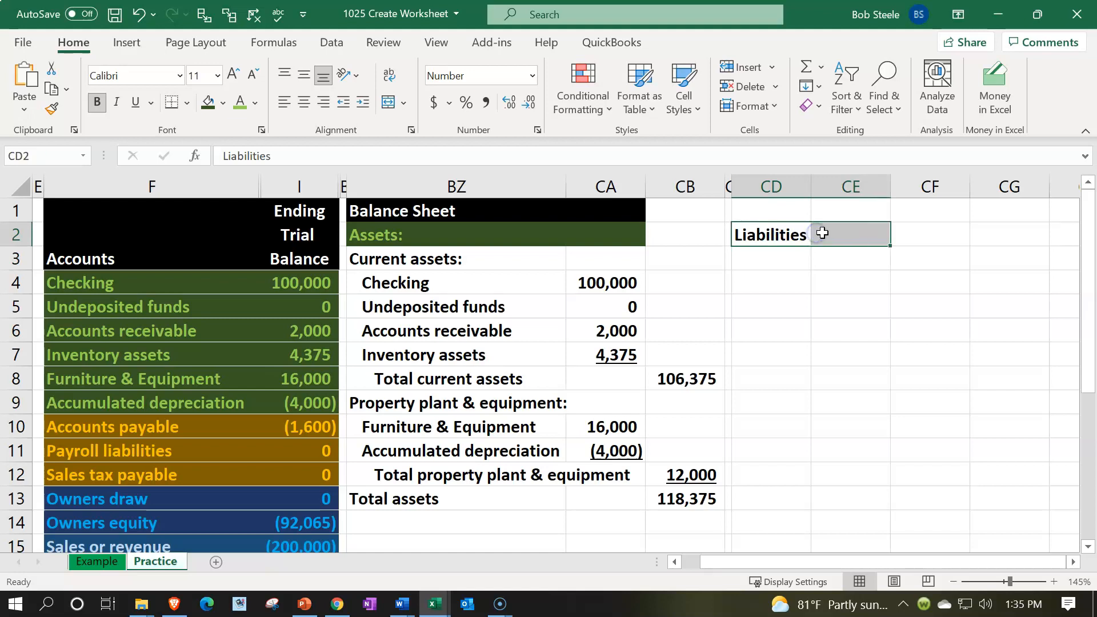
left_click(222, 102)
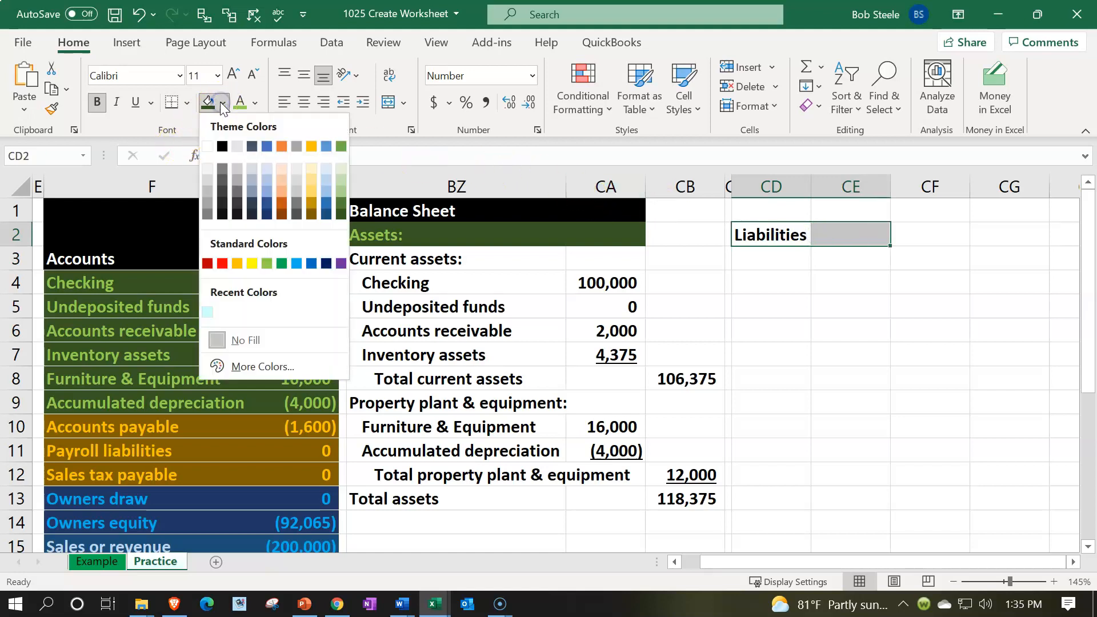
left_click(307, 216)
left_click(256, 103)
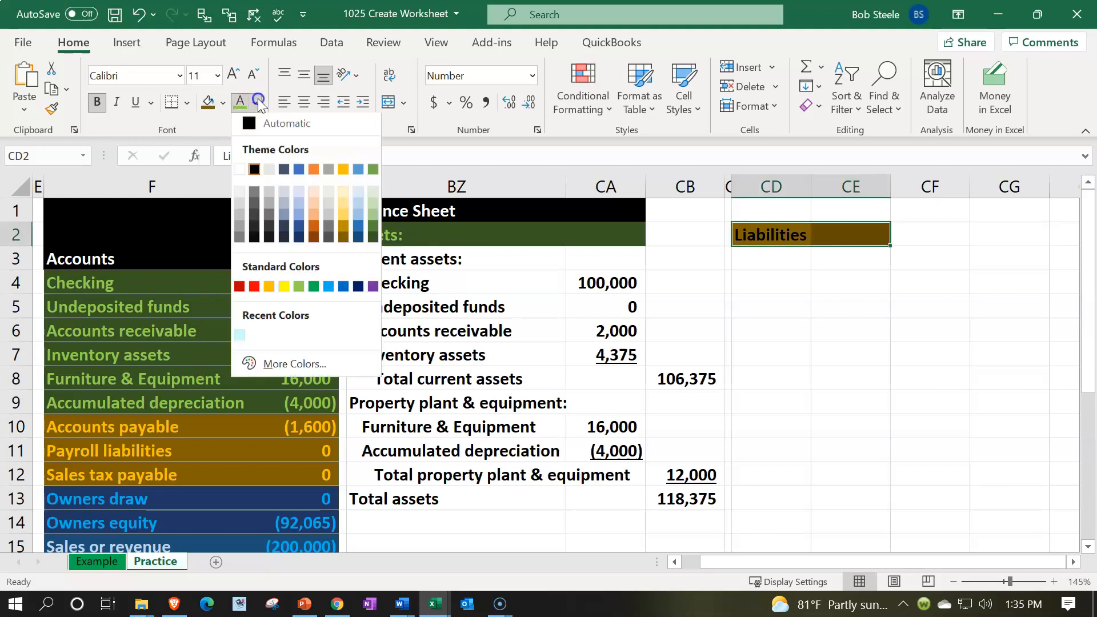
left_click(239, 172)
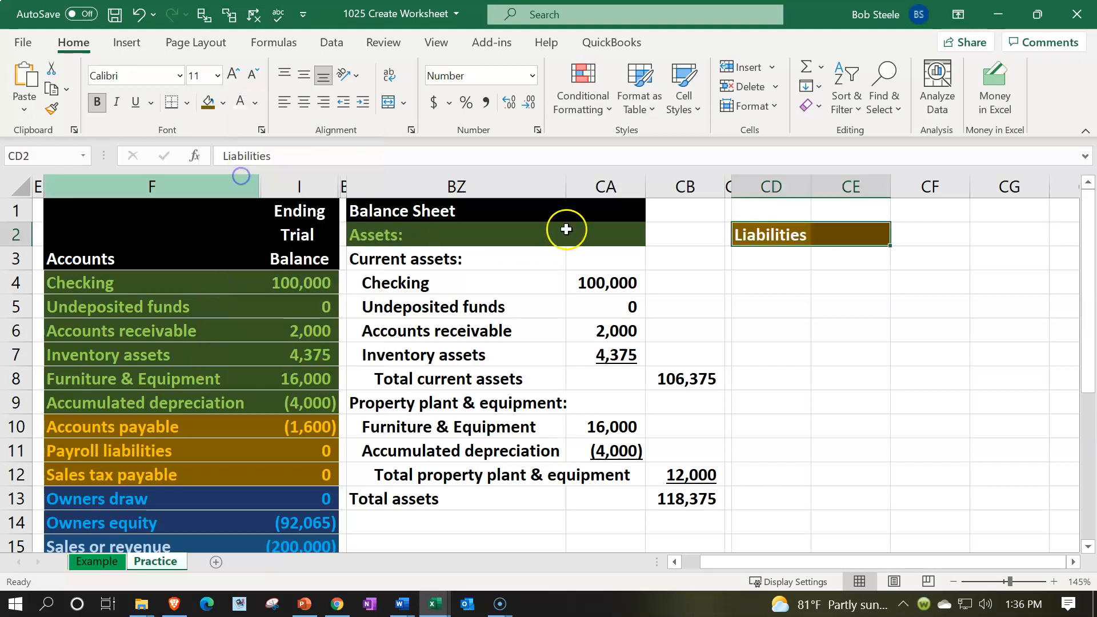
left_click(746, 261)
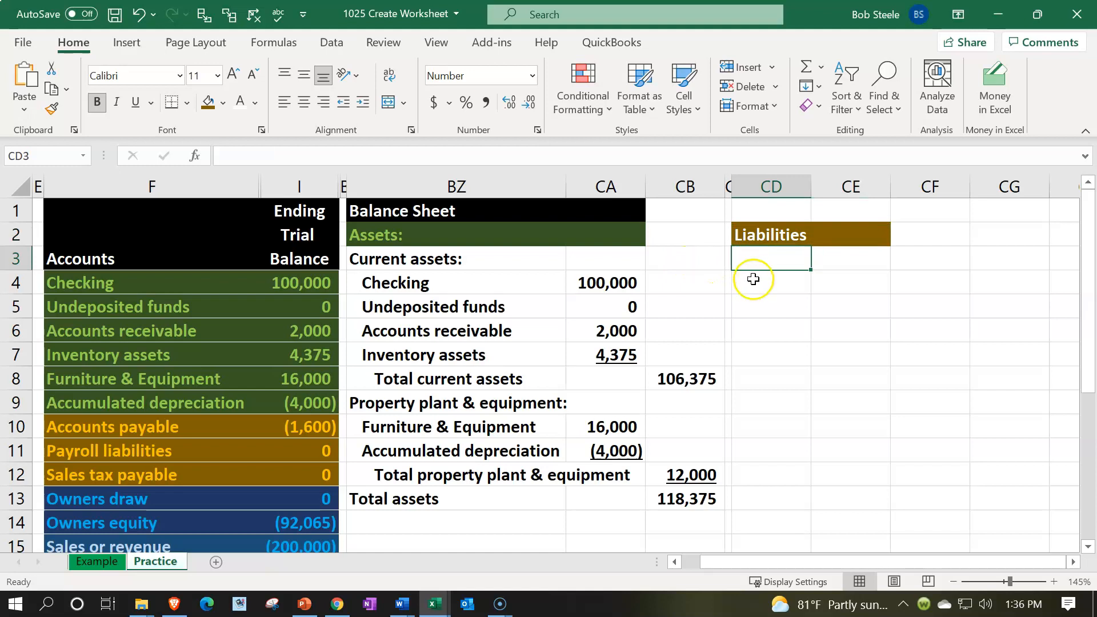
Indent the asset labels in BZ3:BZ12 one more level between the Assets heading and Total assets
left_click(365, 235)
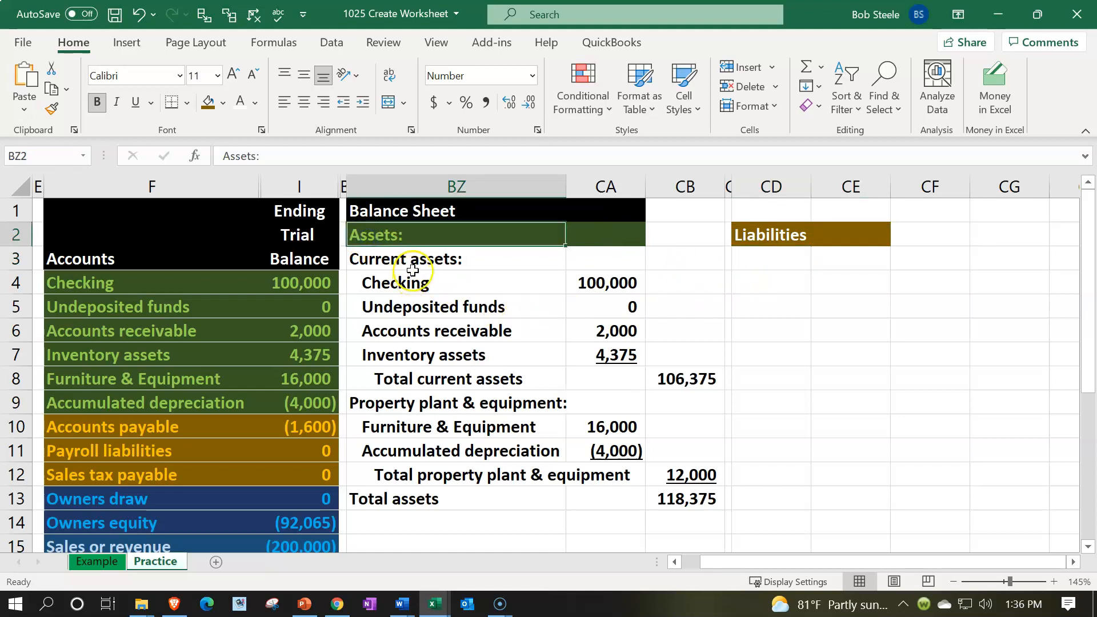
left_click_drag(406, 258, 428, 482)
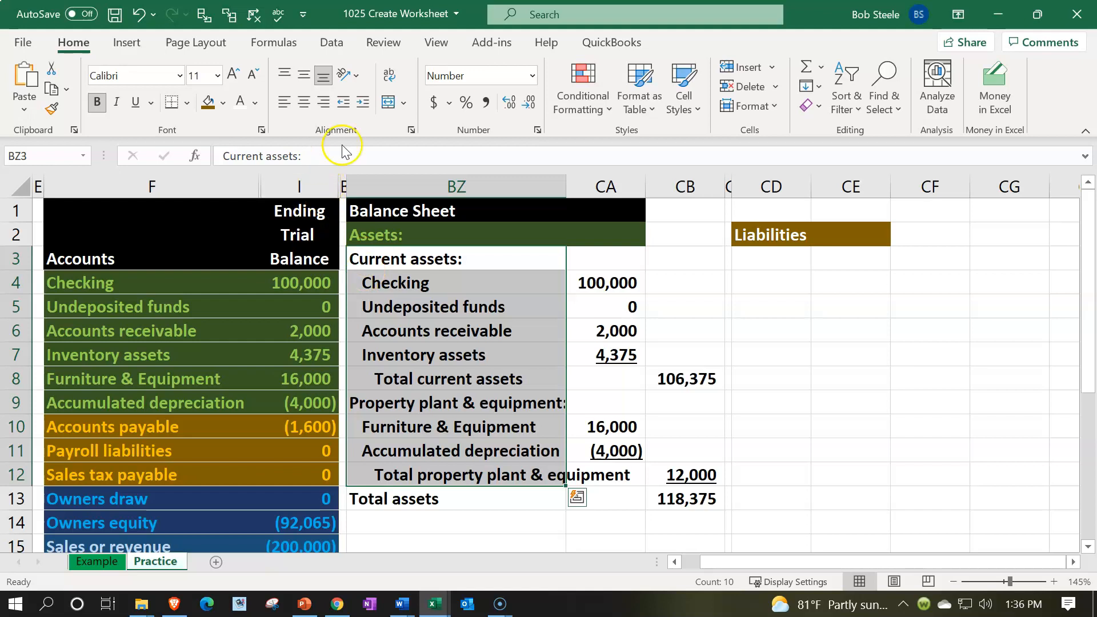
left_click(364, 103)
left_click(406, 236)
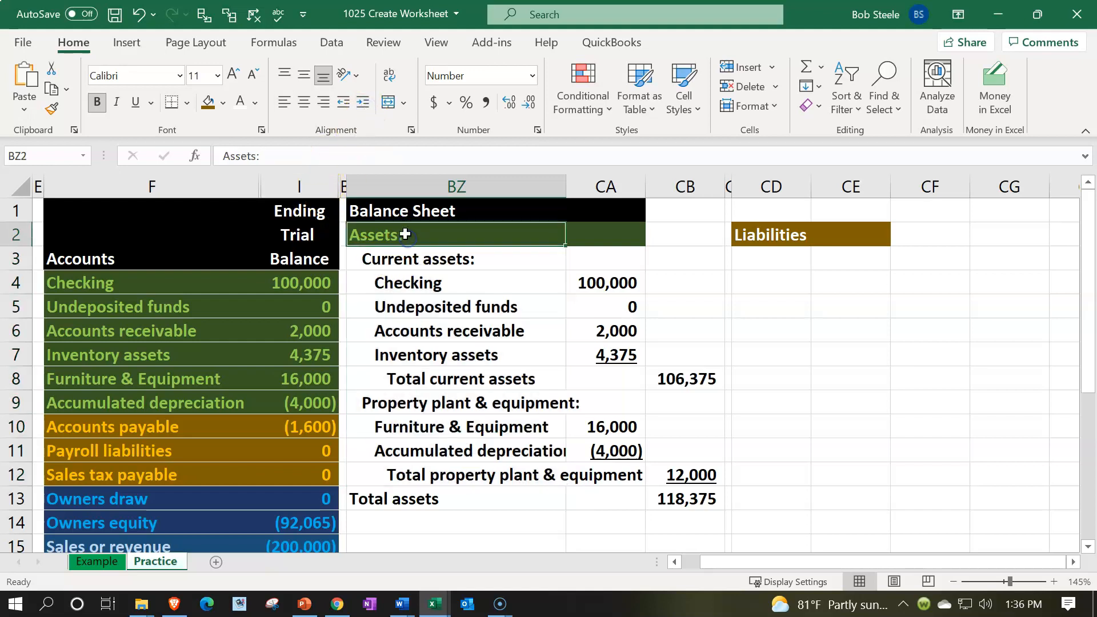
left_click(422, 501)
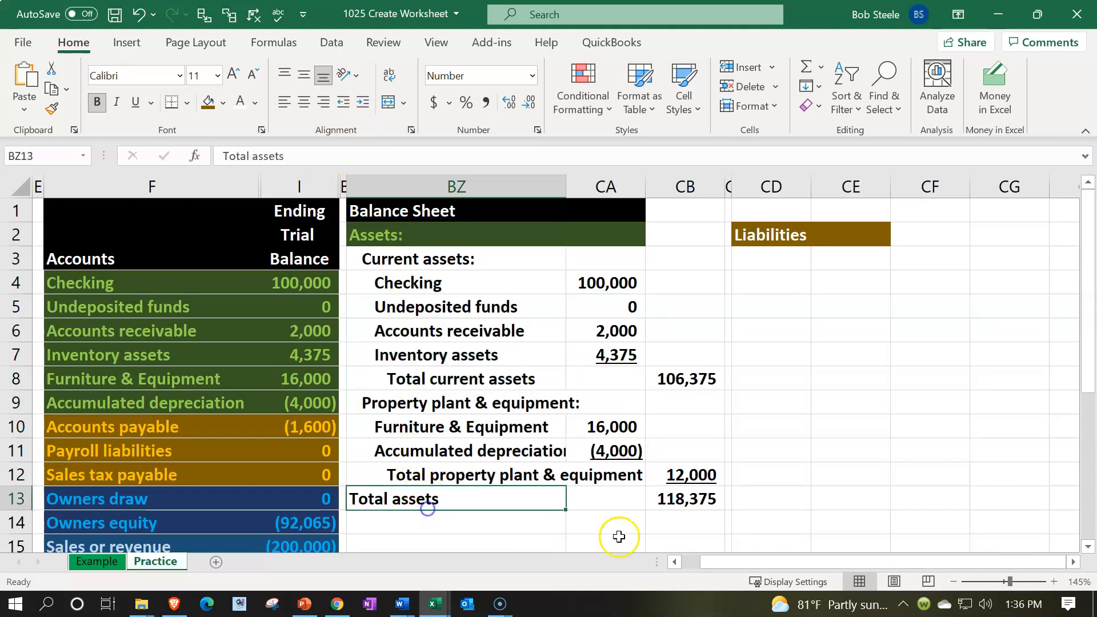
left_click(666, 499)
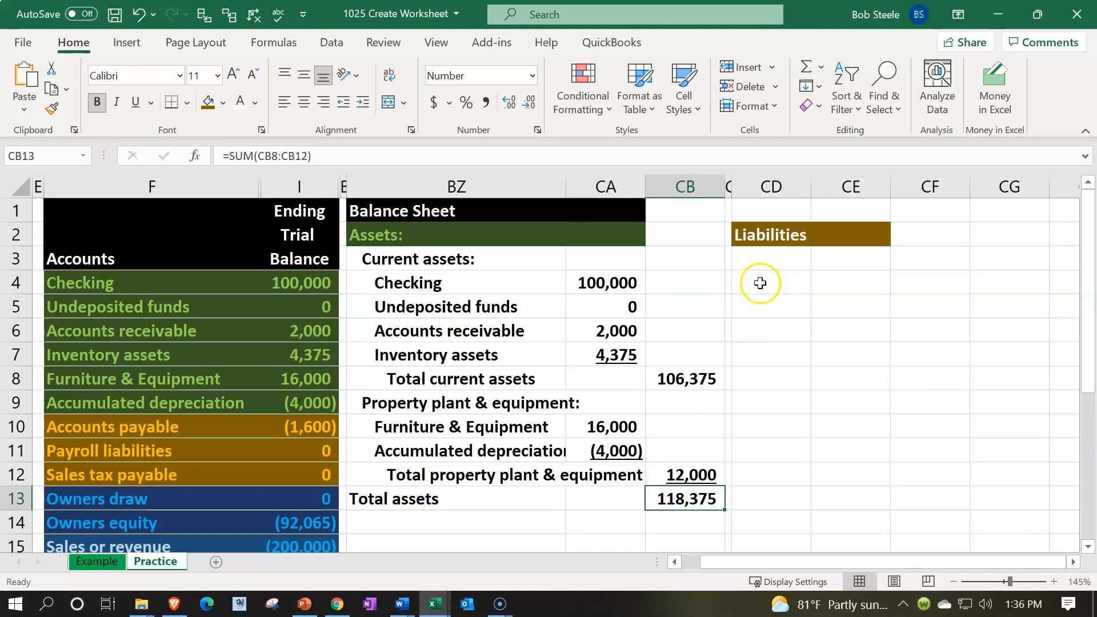
Enter the subheading "Current liabilities:" in CD3 under the Liabilities heading
left_click(762, 265)
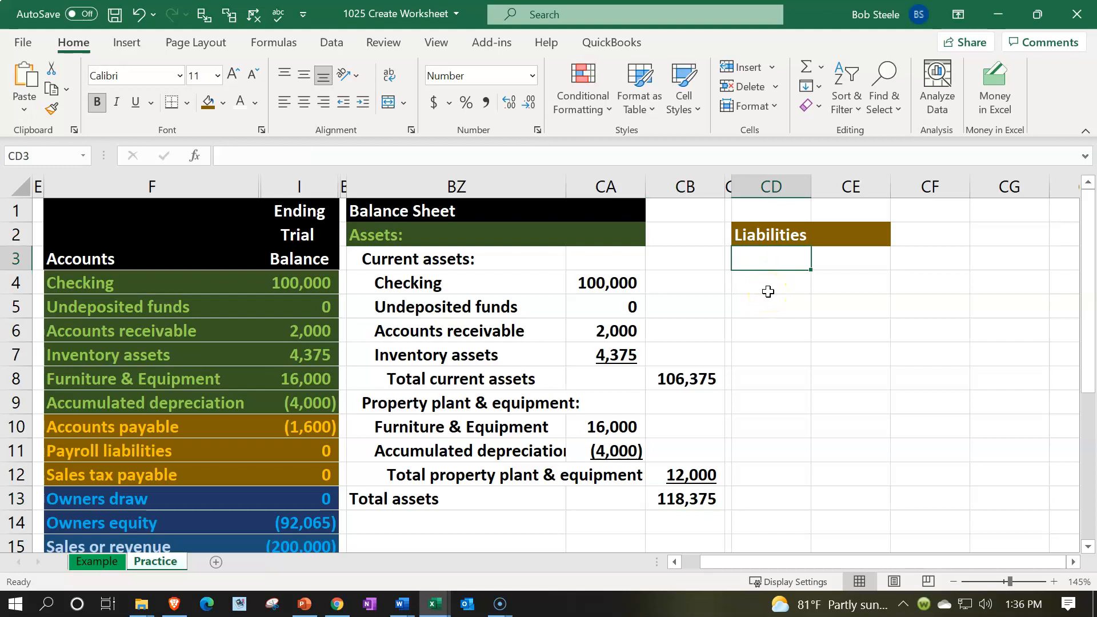
type("Current liabilities:")
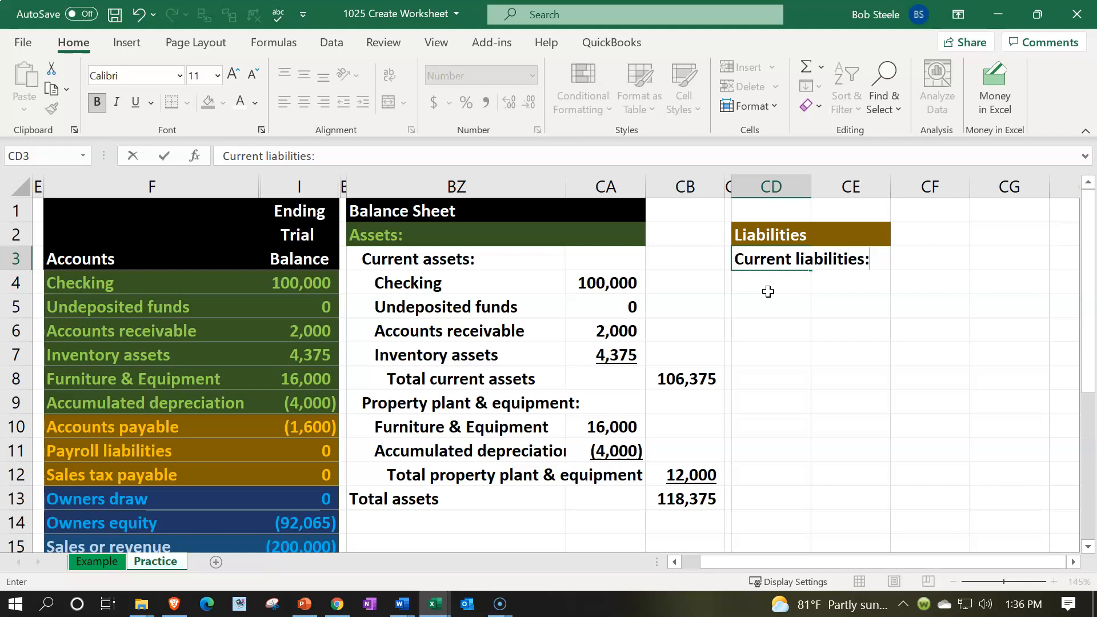
key("Return")
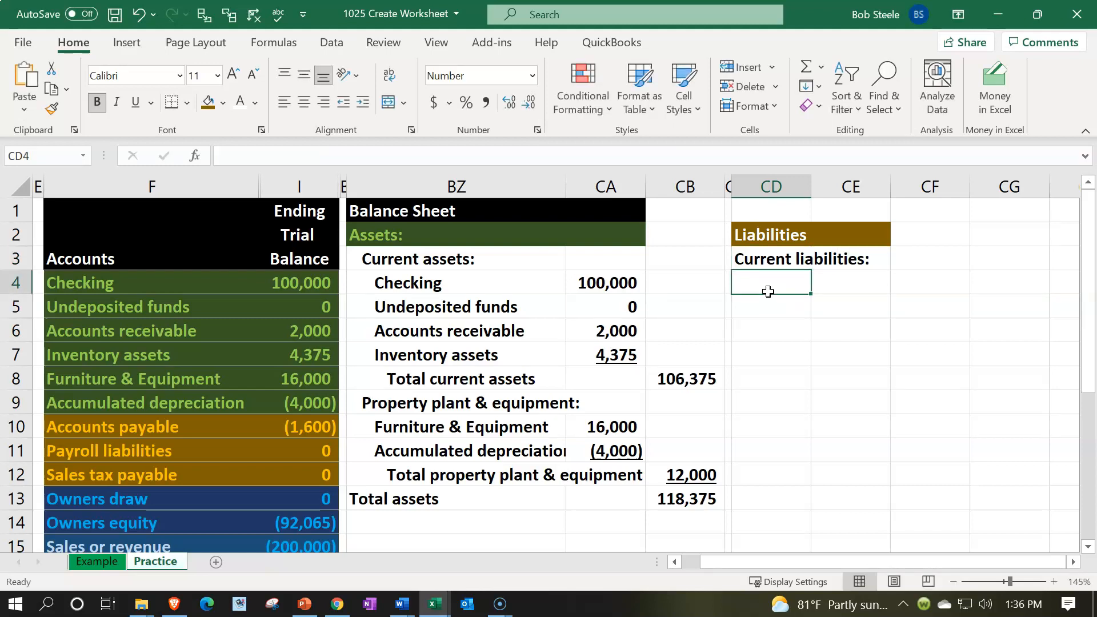
Link CD4 to the Accounts payable name in F10 and widen column CD to fit the label
type("=")
key("Left")
key("Left")
key("Left")
key("Left")
key("Left")
key("Left")
key("Left")
key("Down")
key("Down")
key("Down")
key("Down")
key("Down")
key("Down")
key("Return")
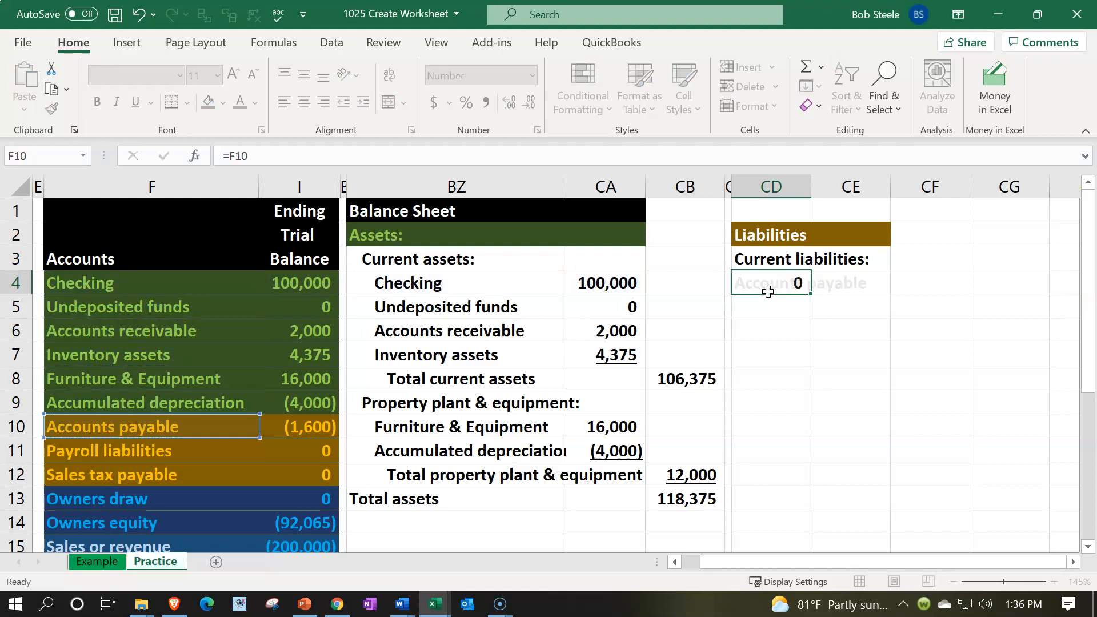
key("Right")
key("Up")
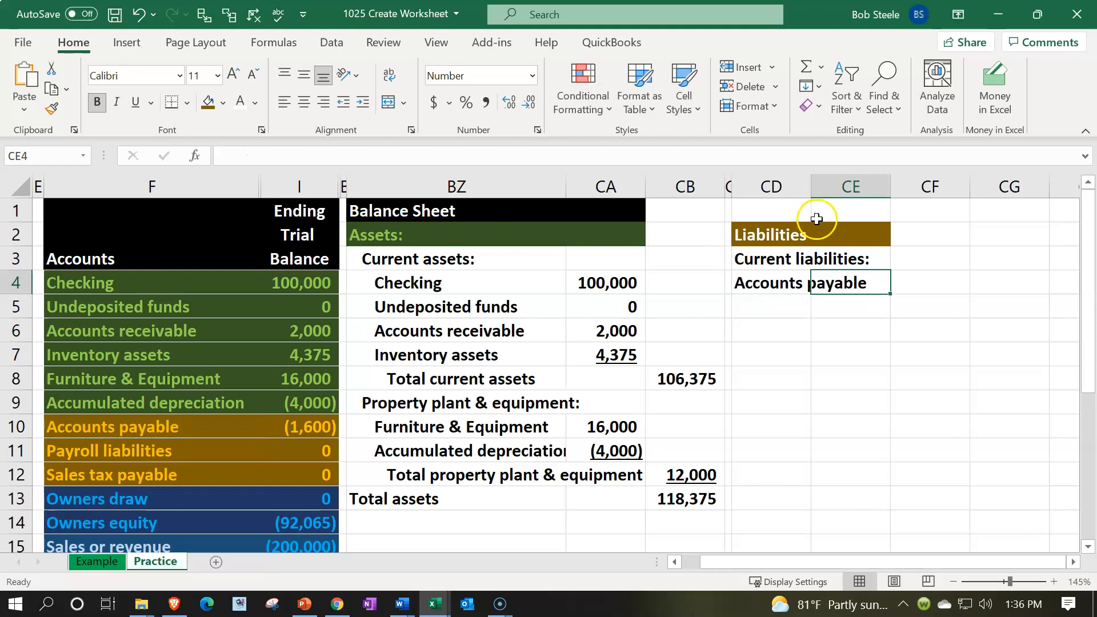
left_click_drag(812, 184, 906, 178)
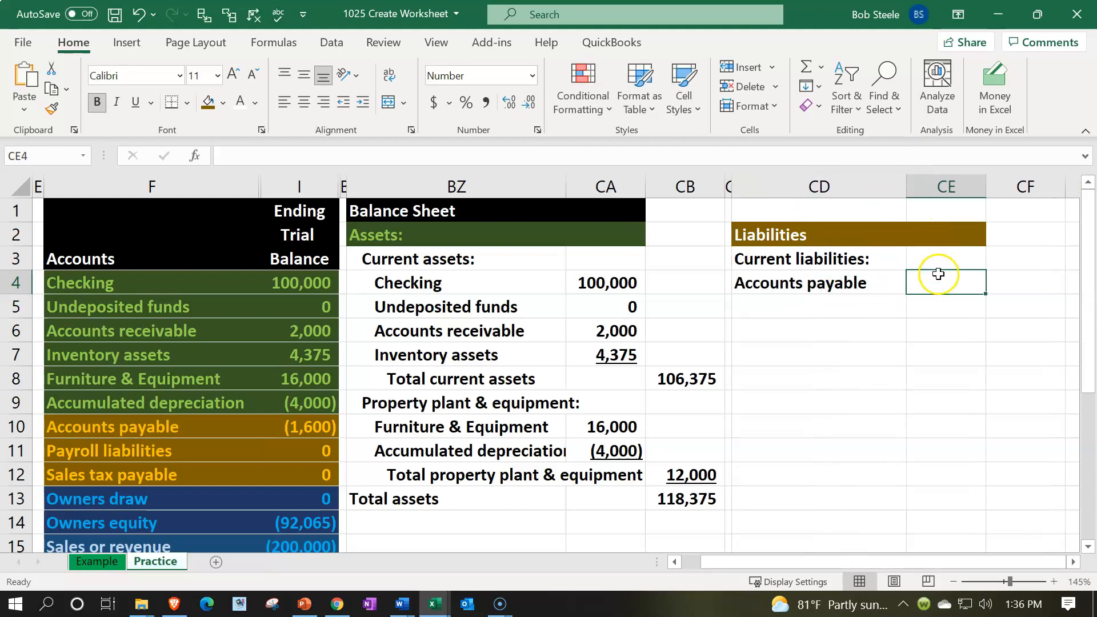
Link CE4 directly to the accounts payable ending balance with the formula =I10
type("=")
key("Left")
key("Left")
key("Left")
key("Left")
key("Left")
key("Down")
key("Down")
key("Down")
key("Down")
key("Down")
key("Left")
key("Down")
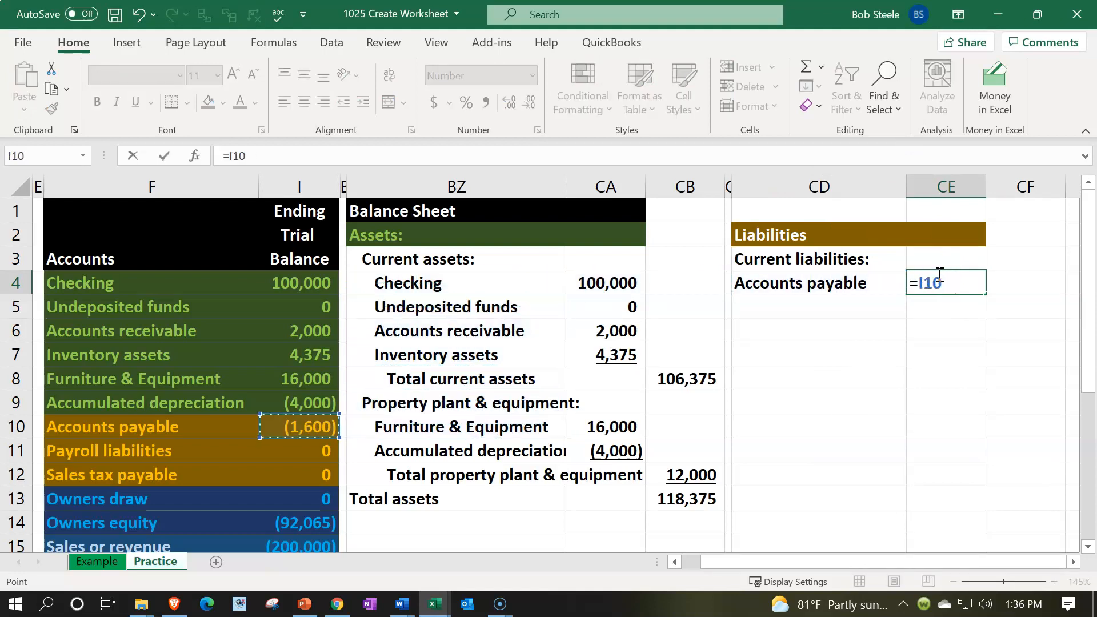
key("Return")
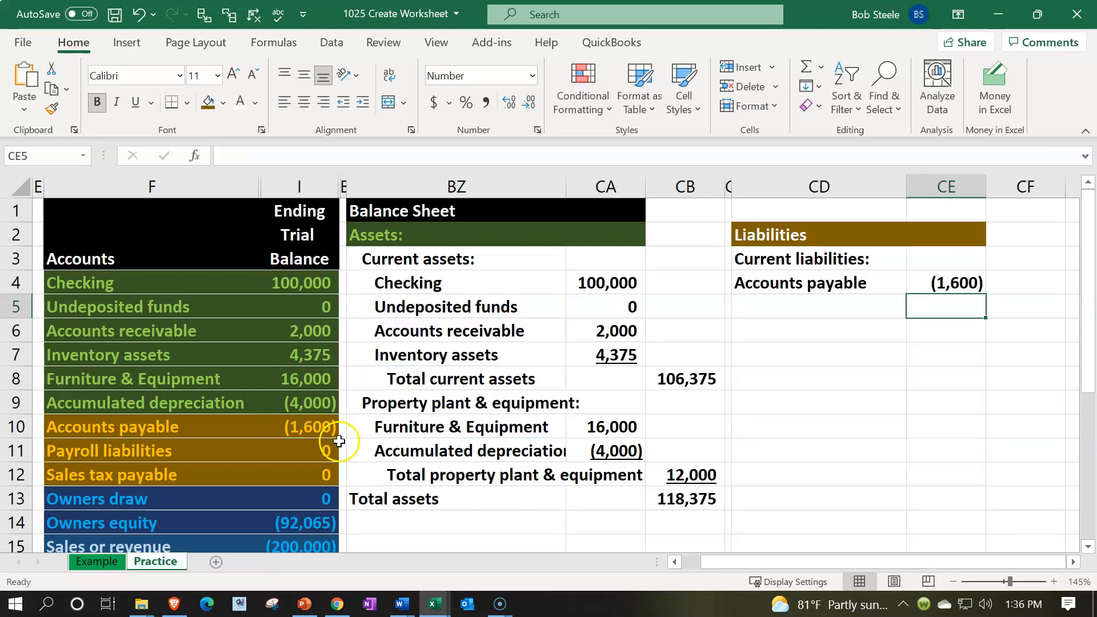
Replace the accounts payable formula in CE4 with -I10 to flip the sign of the trial balance amount
left_click(305, 404)
left_click(598, 448)
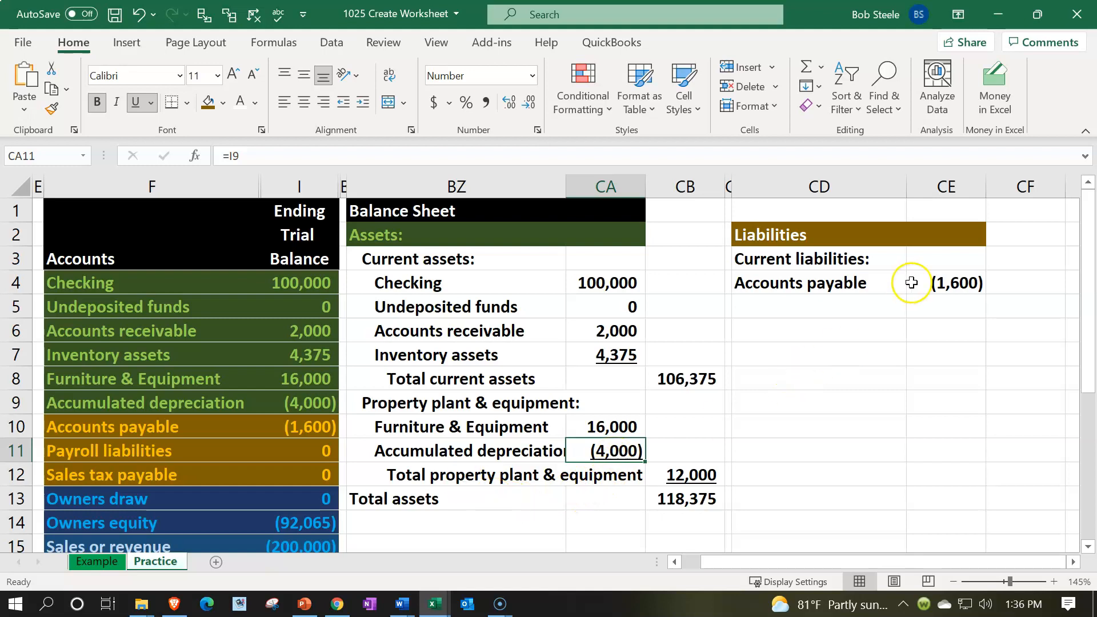
left_click(935, 283)
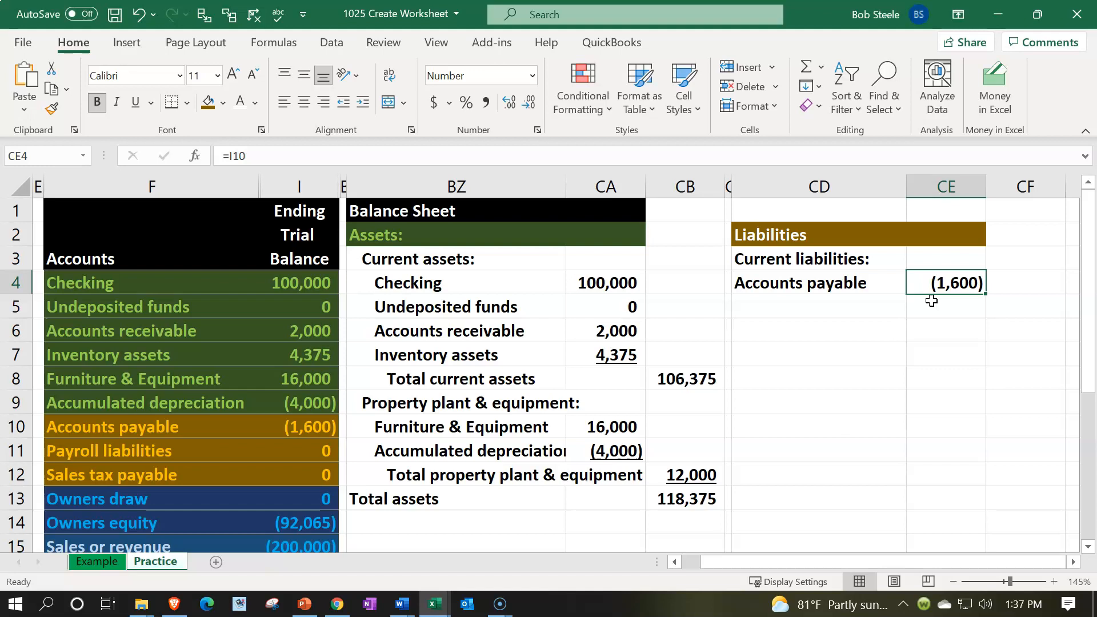
type("-")
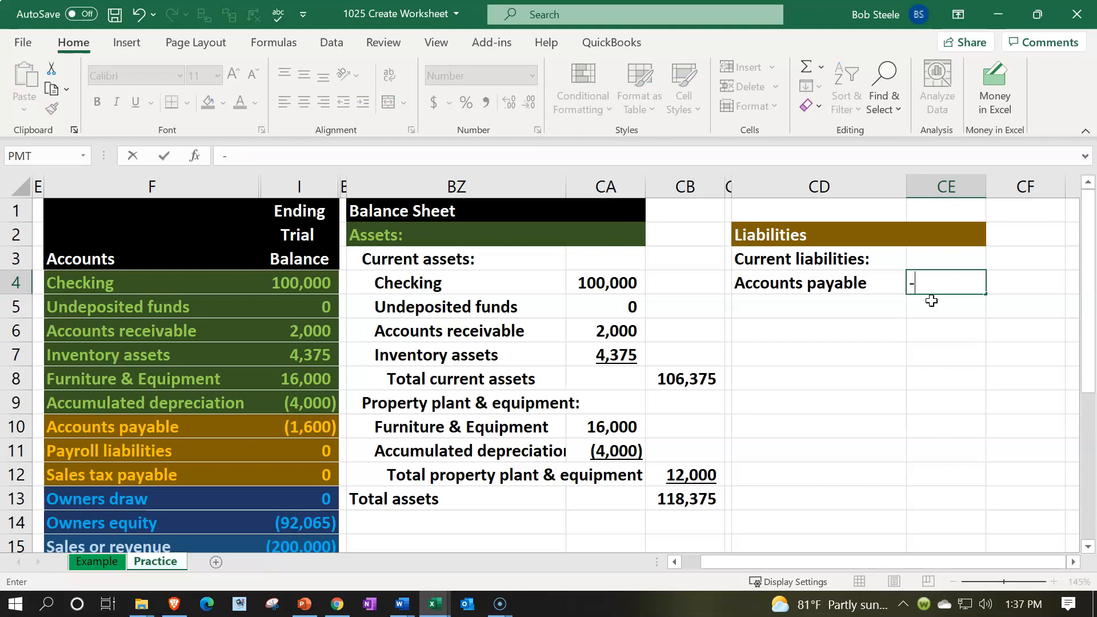
key("Left")
key("Left")
key("Left")
key("Left")
key("Left")
key("Left")
key("Down")
key("Down")
key("Down")
key("Down")
key("Down")
key("Down")
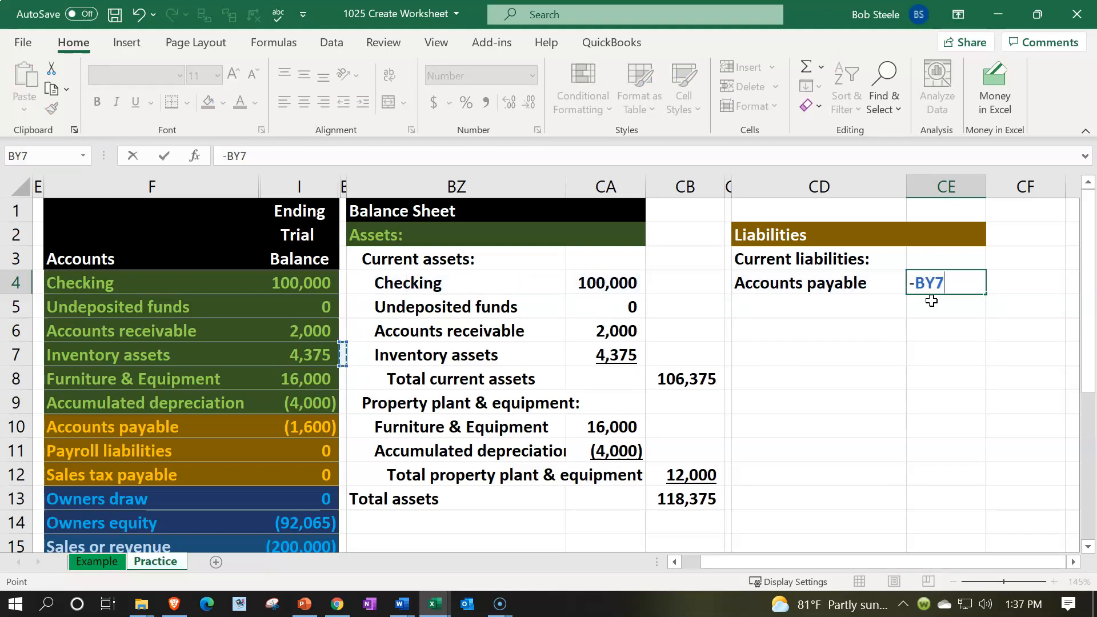
key("Left")
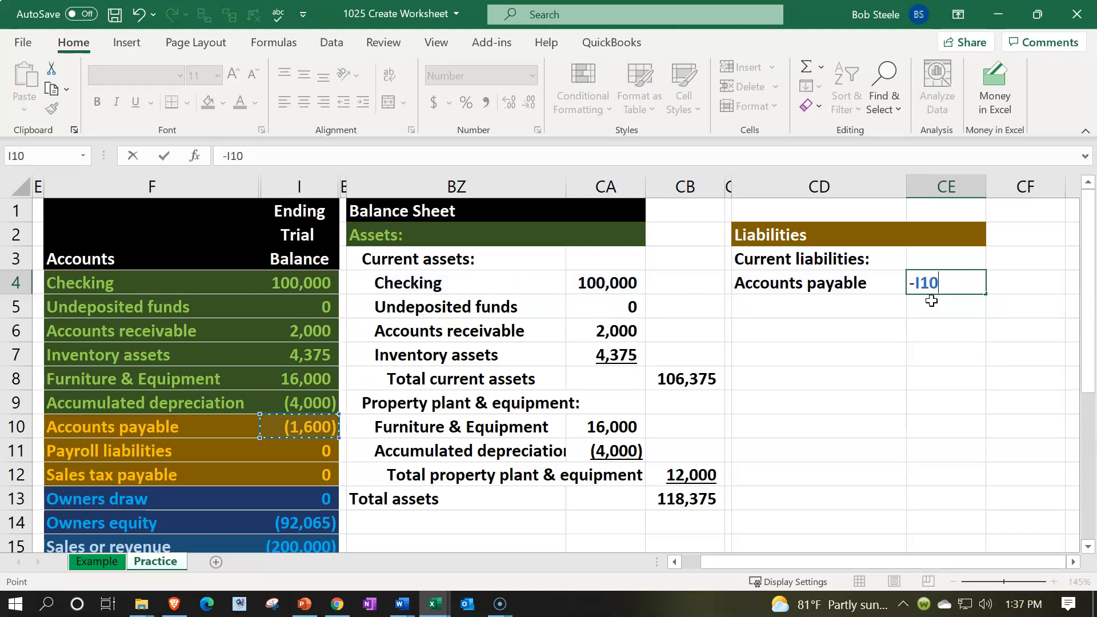
key("Return")
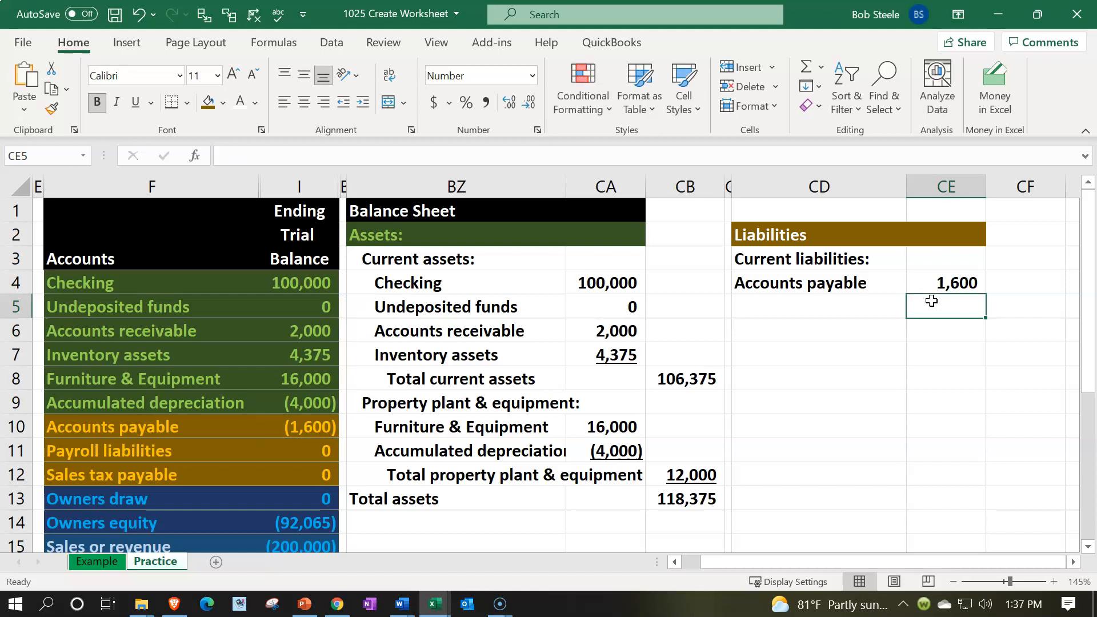
Fill the accounts payable name and amount formulas in CD4:CE4 down through row 6
key("Left")
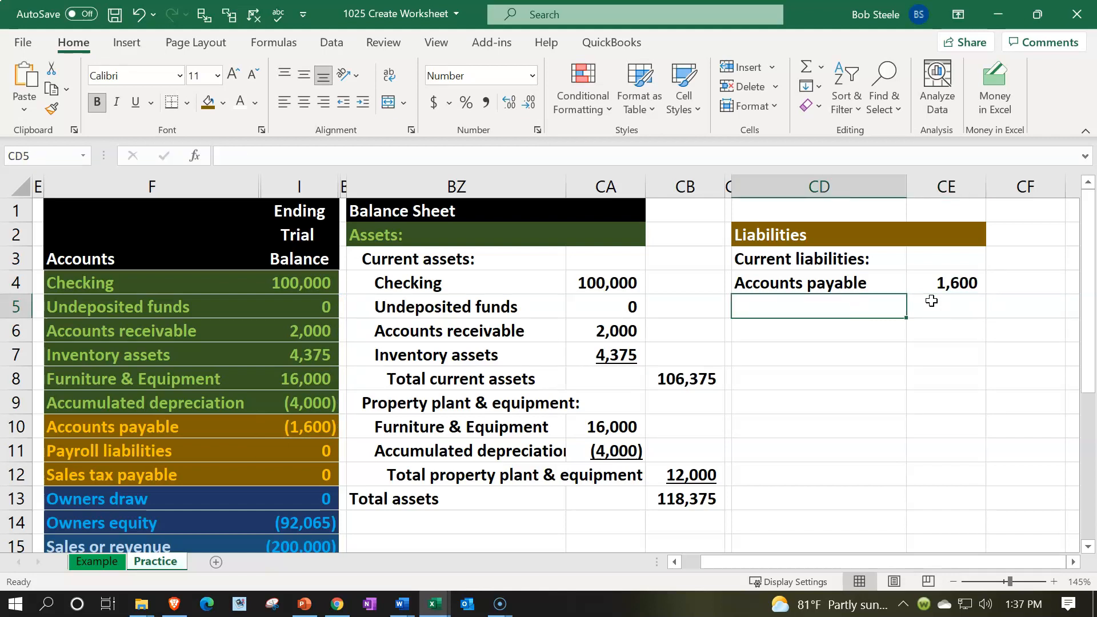
left_click(896, 286)
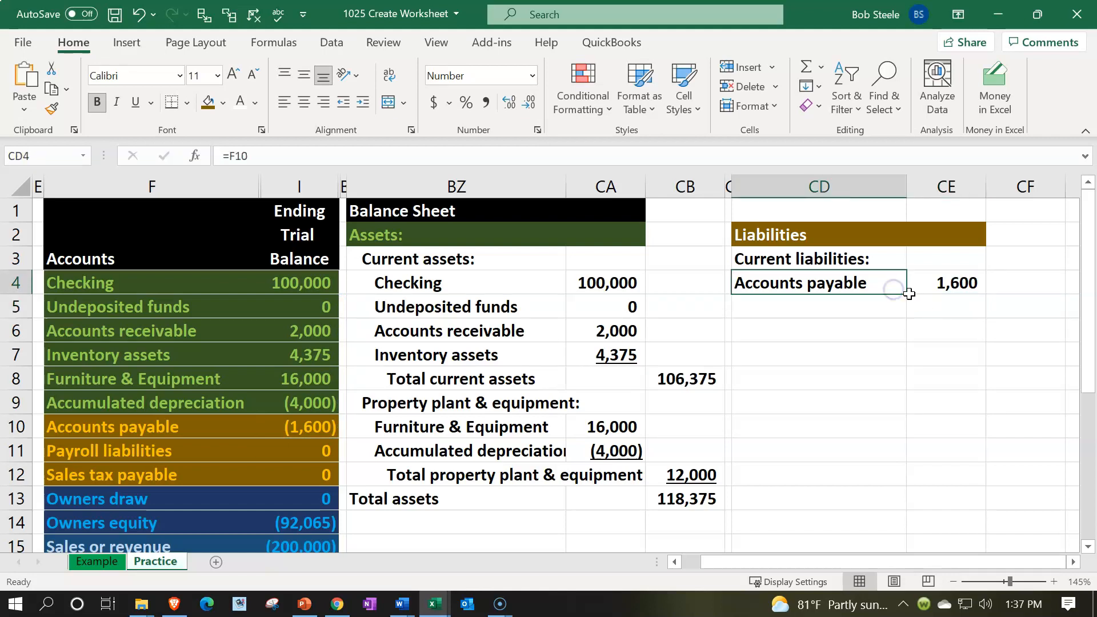
left_click_drag(891, 283, 982, 341)
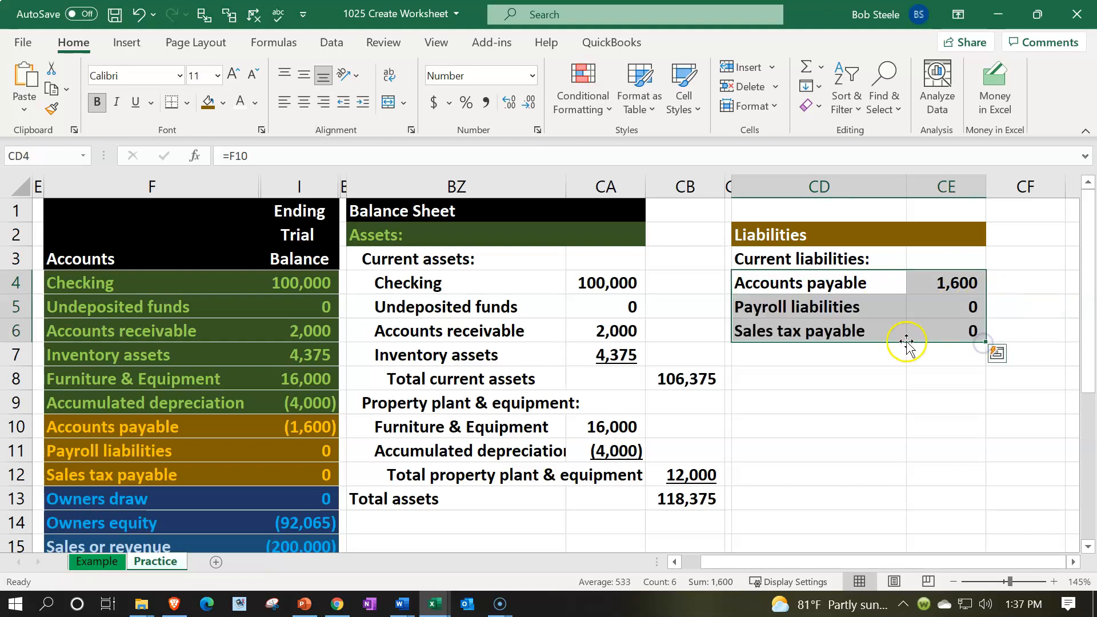
Inspect the copied formulas in the payroll liabilities label CD5 and the sales tax payable amount CE6
double_click(871, 313)
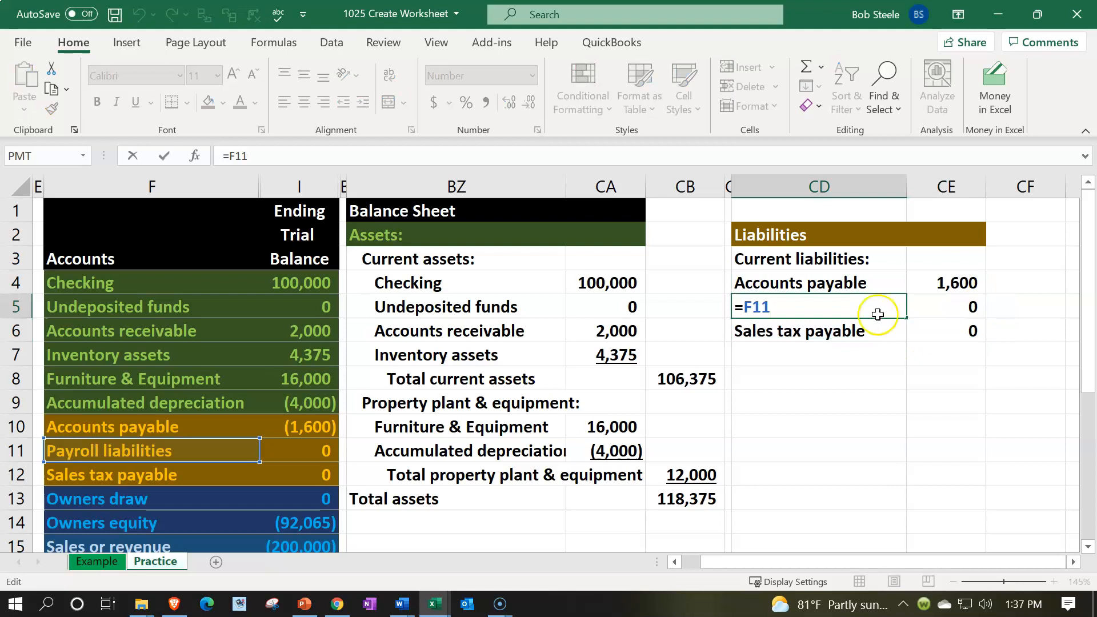
left_click(869, 330)
key("Return")
left_click(937, 331)
type("=-I12")
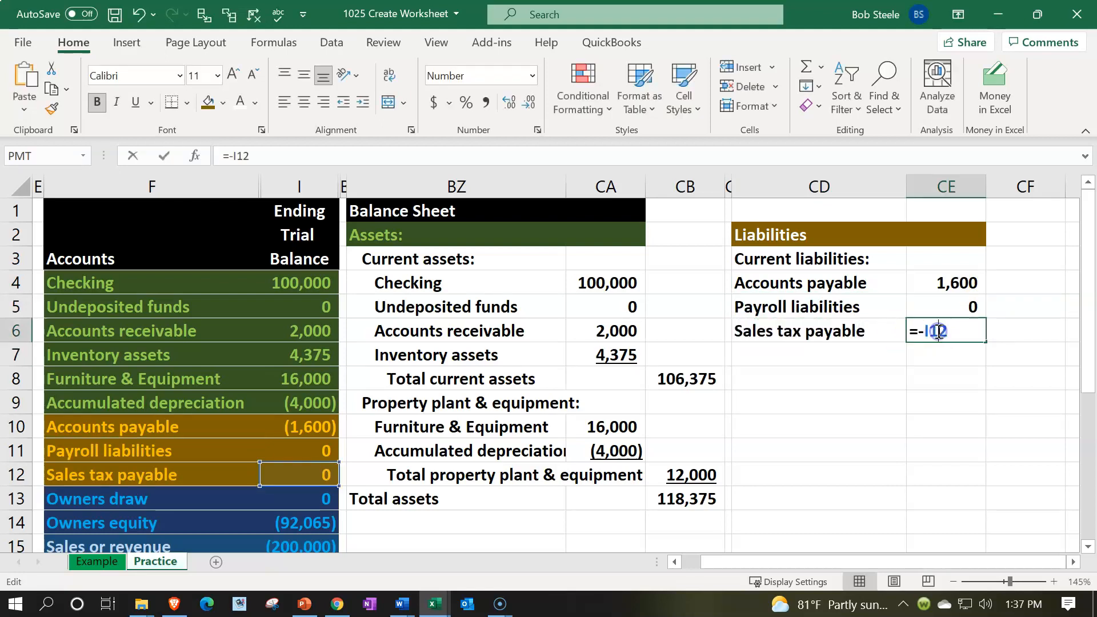
key("Return")
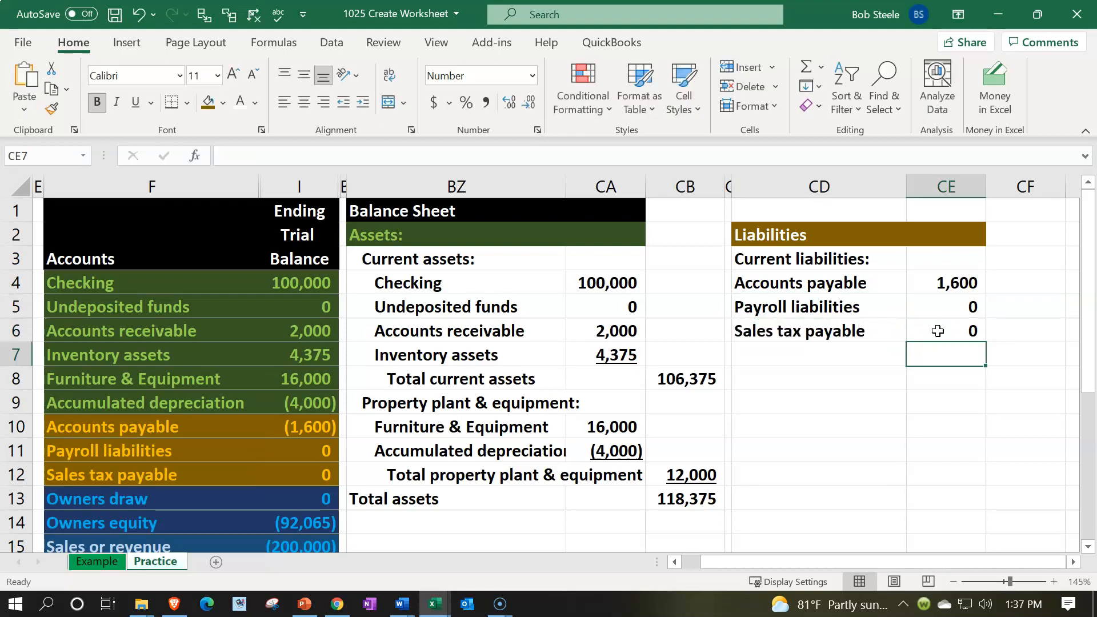
Indent the three current liability account names in CD4:CD6 one level
key("Return")
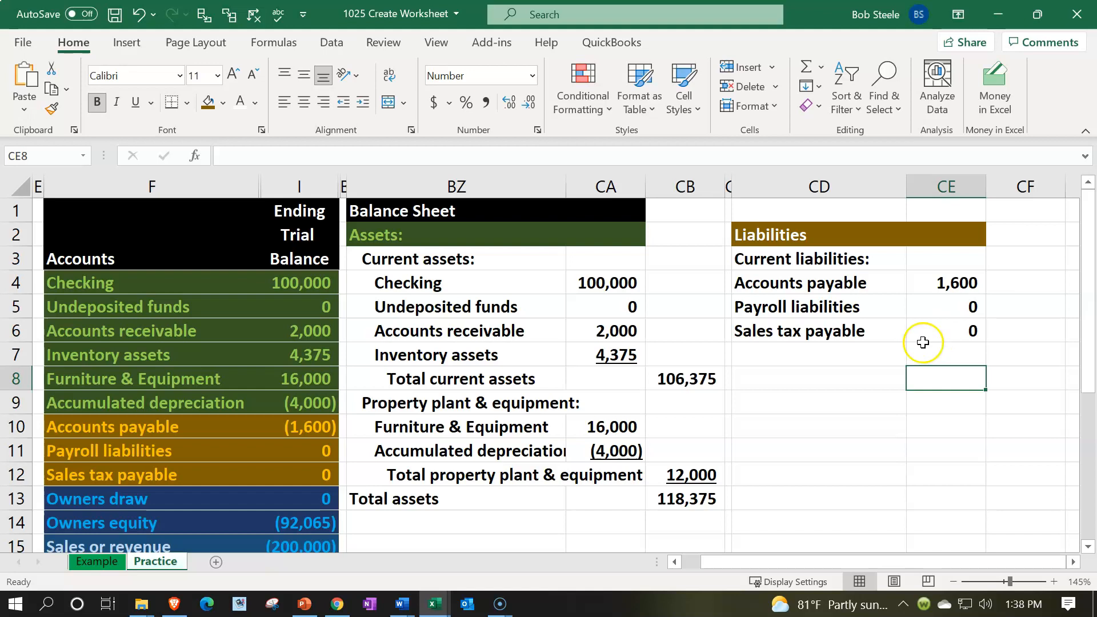
left_click_drag(855, 283, 852, 350)
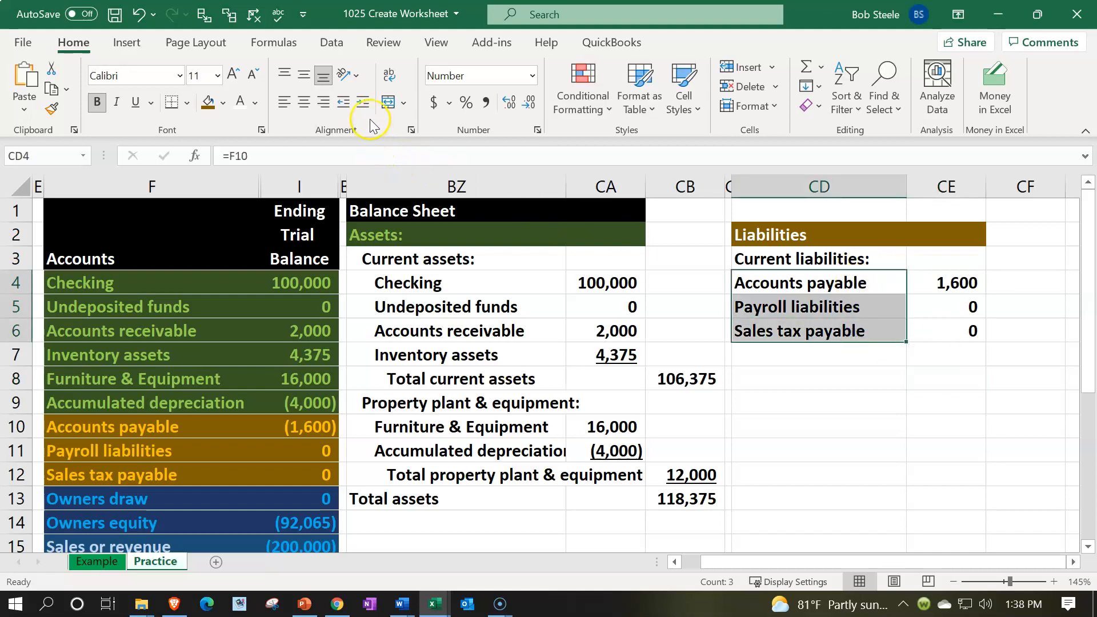
left_click(362, 103)
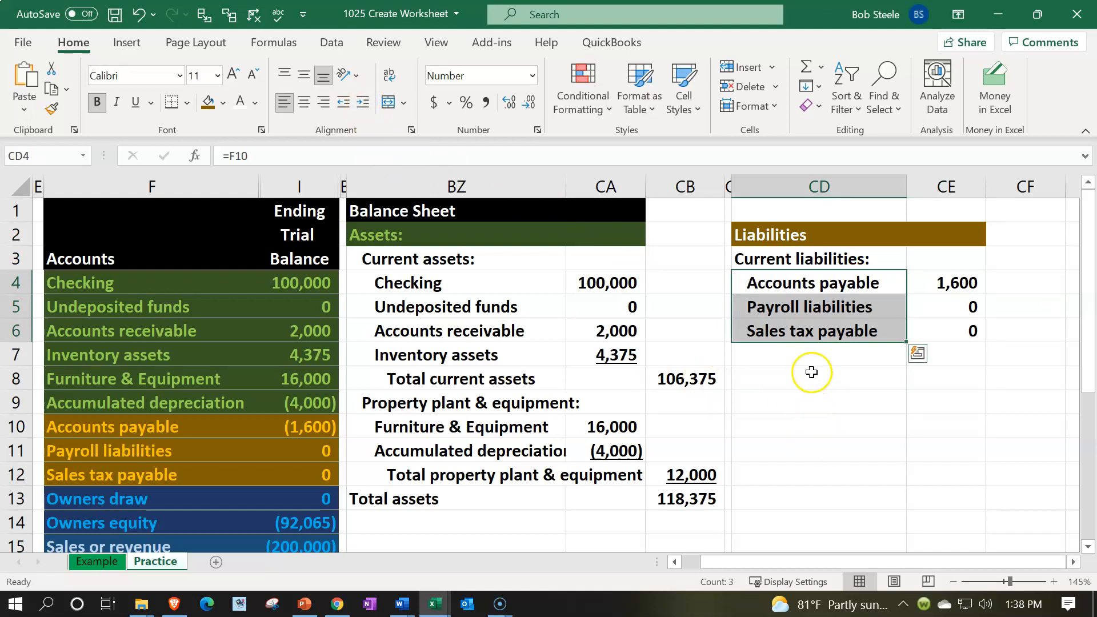
Enter the label "Total liabilities" in CD7 below the liability accounts
left_click(796, 351)
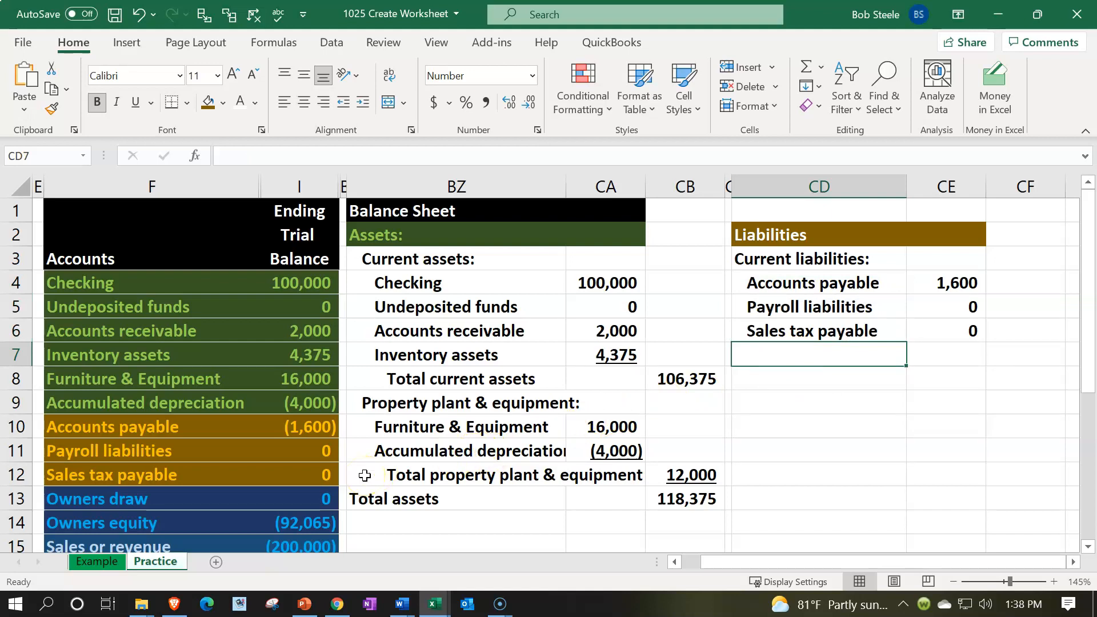
type("Total liabilities")
key("Tab")
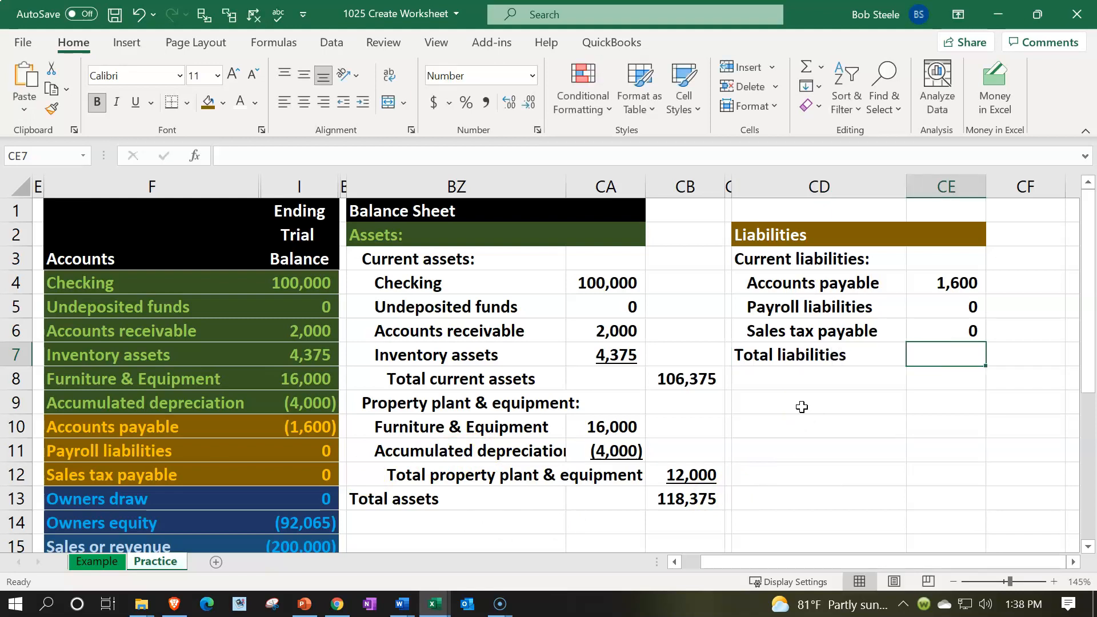
Indent the "Total liabilities" label in CD7 two levels
left_click(768, 351)
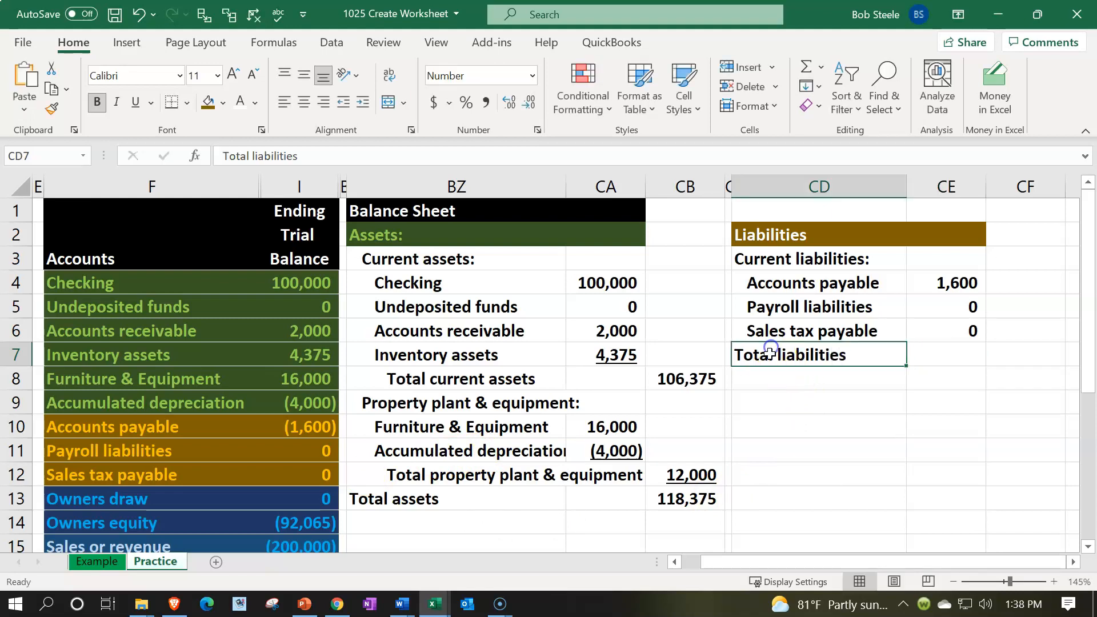
left_click(362, 101)
left_click(363, 100)
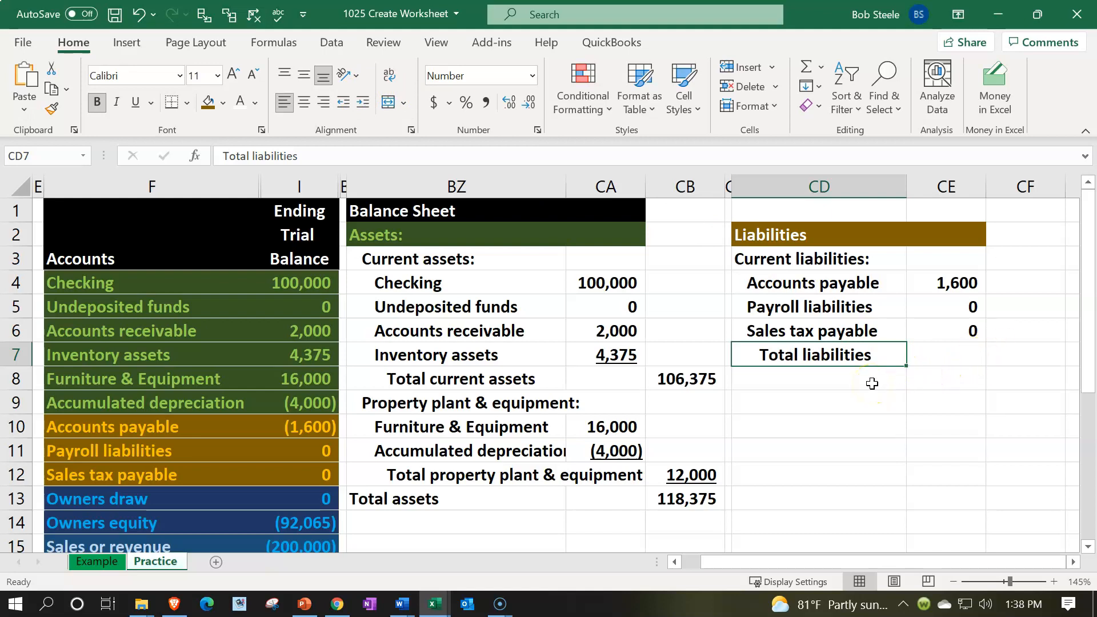
Total the liability amounts in CF7 beside the total liabilities label with a SUM of CE4:CE6
left_click(1030, 360)
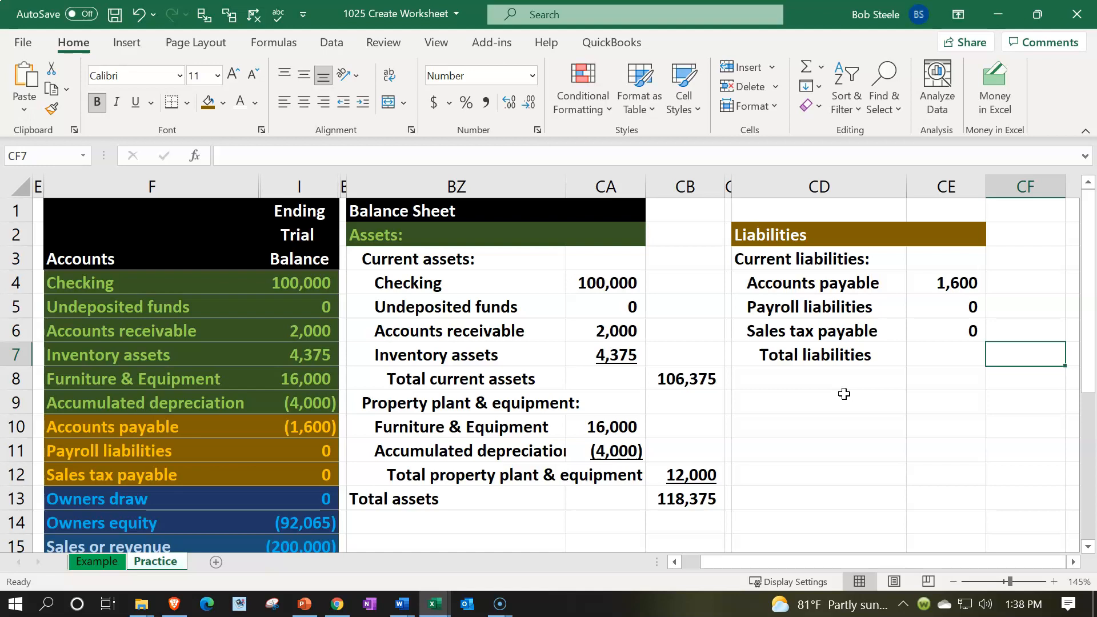
type("=sum(")
key("Left")
key("Up")
key("shift+Up")
key("shift+Up")
key("Return")
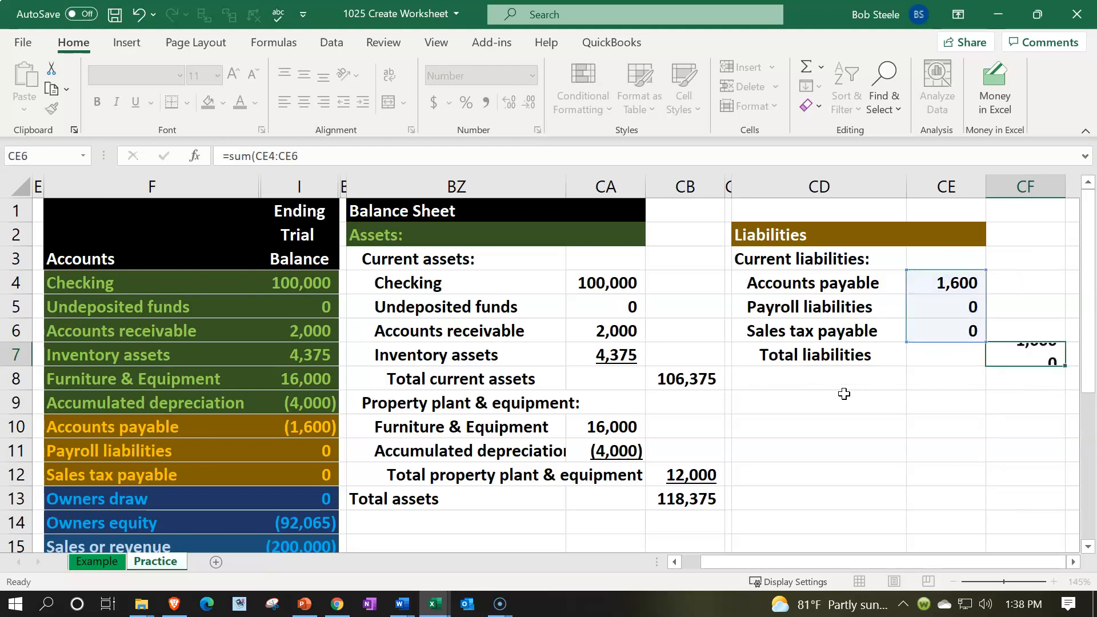
Indent the sales tax payable amount in CE6 one level
left_click(935, 316)
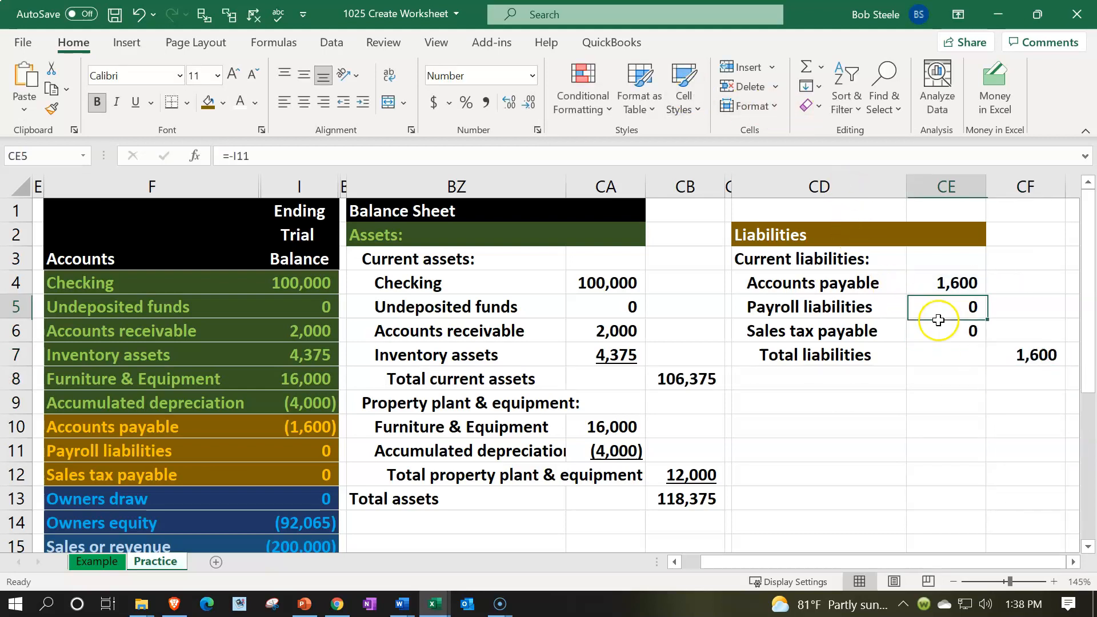
left_click(939, 324)
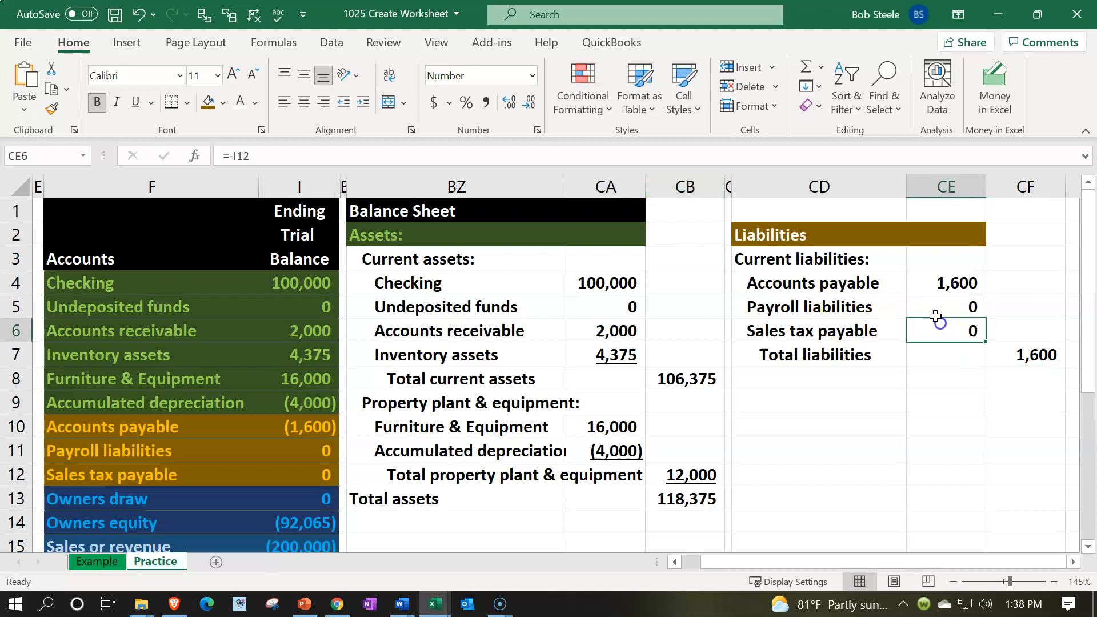
left_click(363, 101)
Indent the labels from "Current liabilities:" through "Total liabilities" in CD3:CD7 one more level
left_click_drag(786, 260, 815, 358)
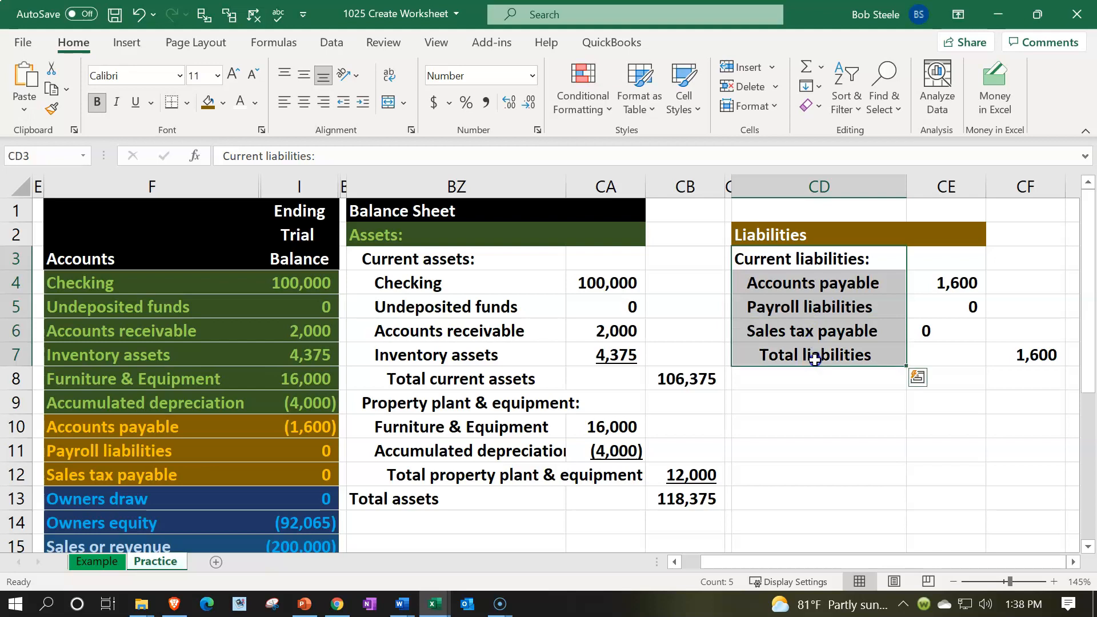
left_click(363, 103)
left_click(736, 234)
left_click(826, 355)
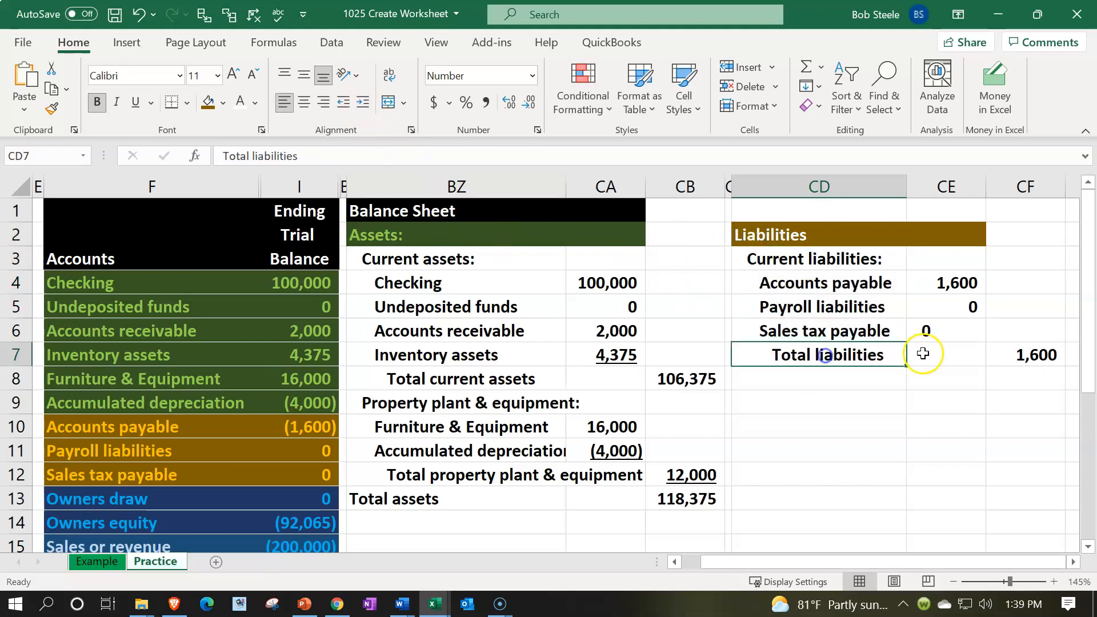
Enter the section heading "Equity" in CD8 below the total liabilities label
left_click(806, 383)
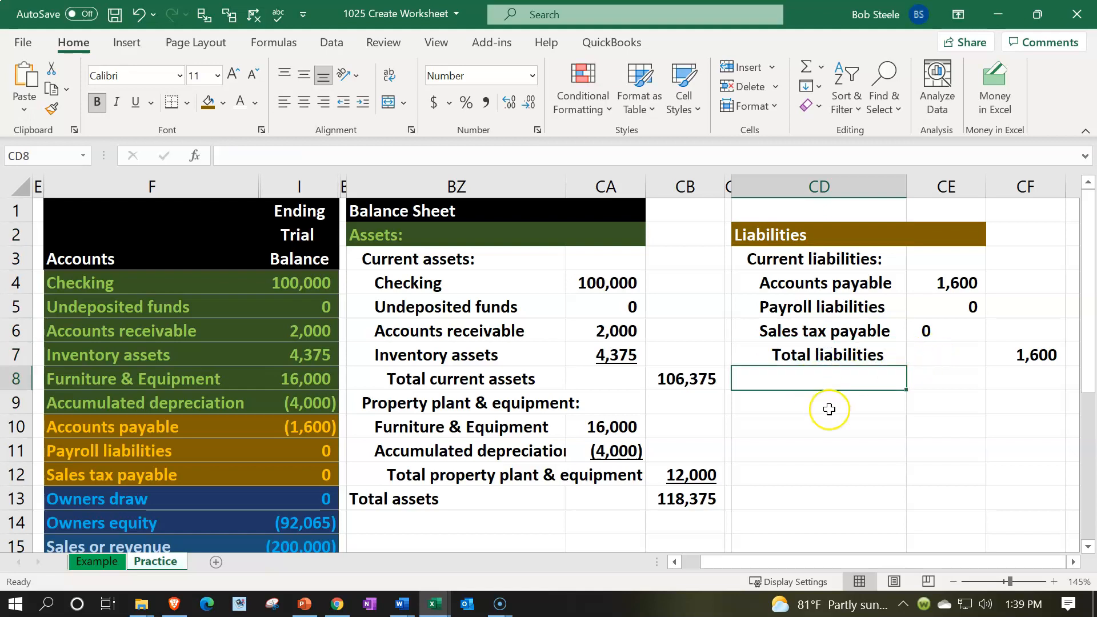
type("Equity")
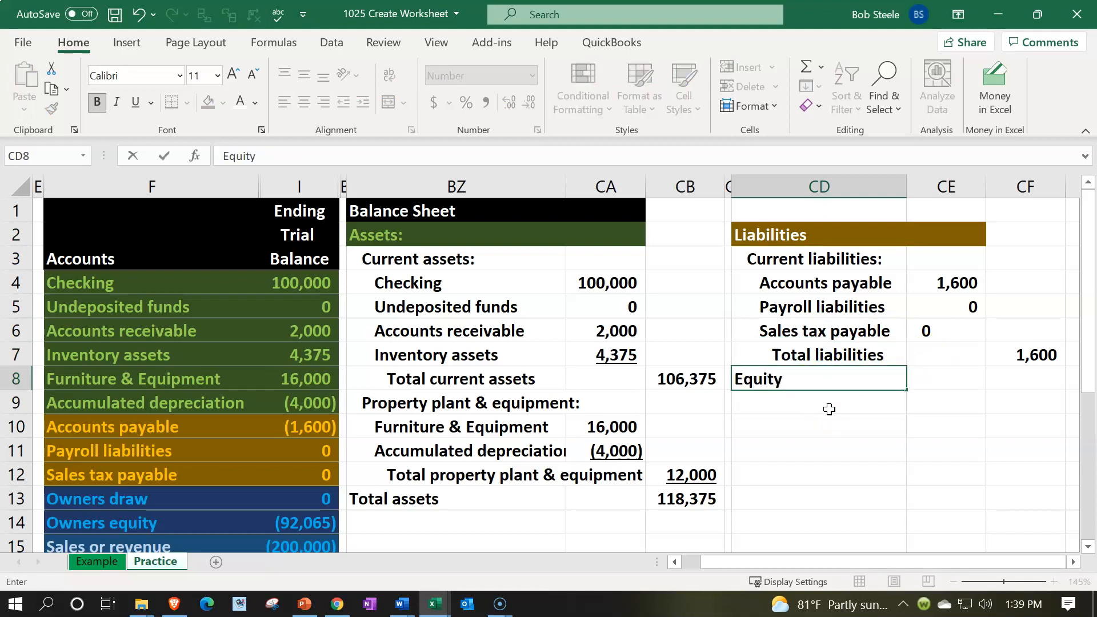
key("Return")
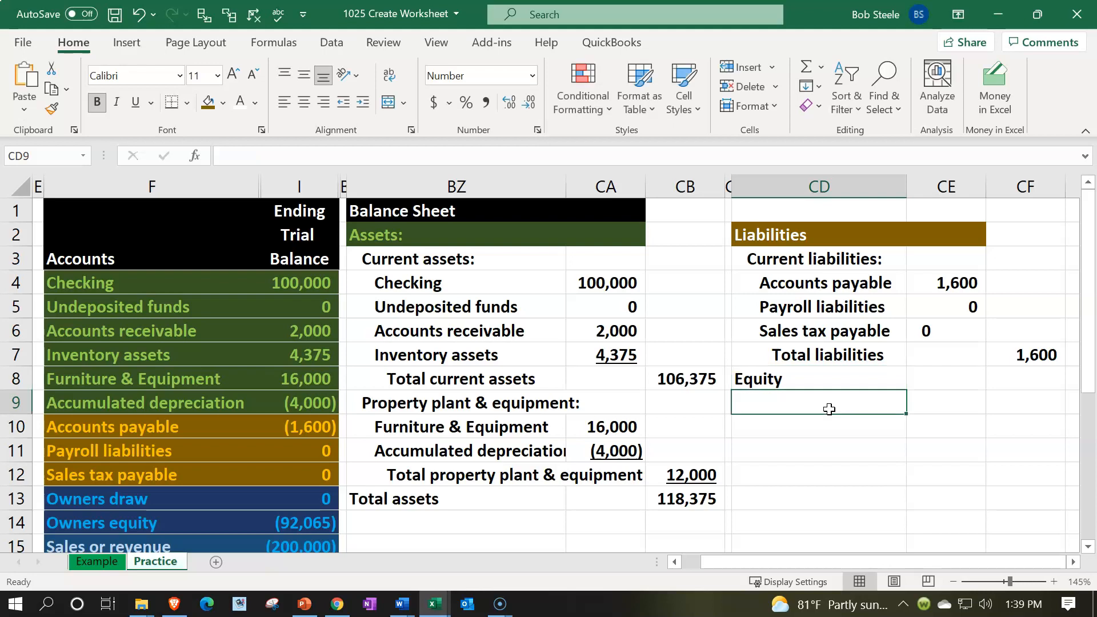
key("Up")
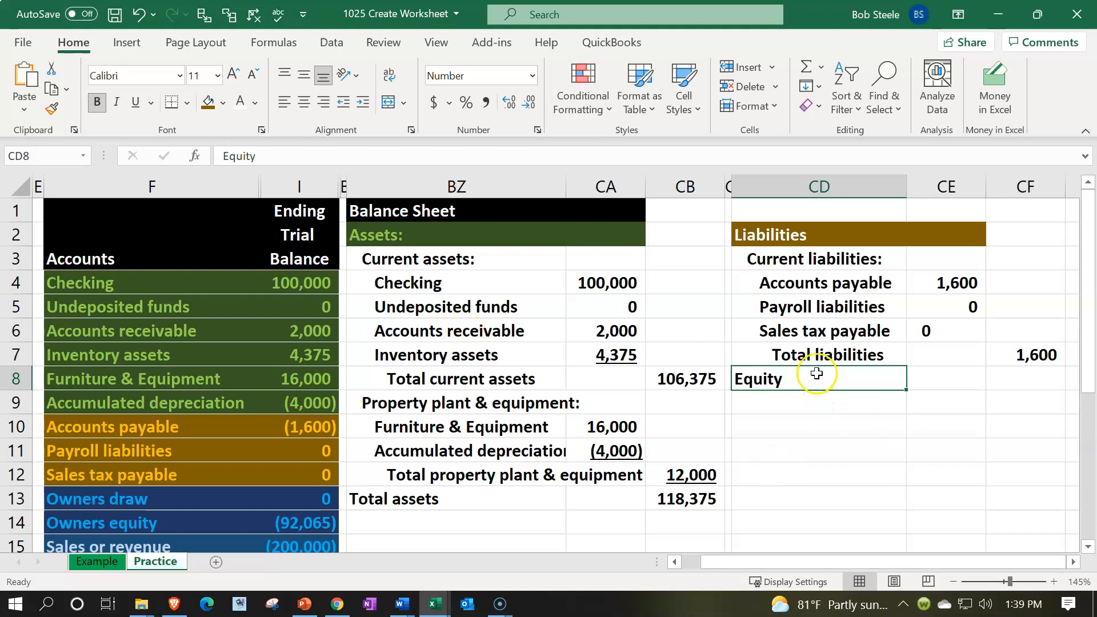
Format the equity heading in CD8:CE8 with a dark blue fill and white font
left_click_drag(896, 374, 915, 374)
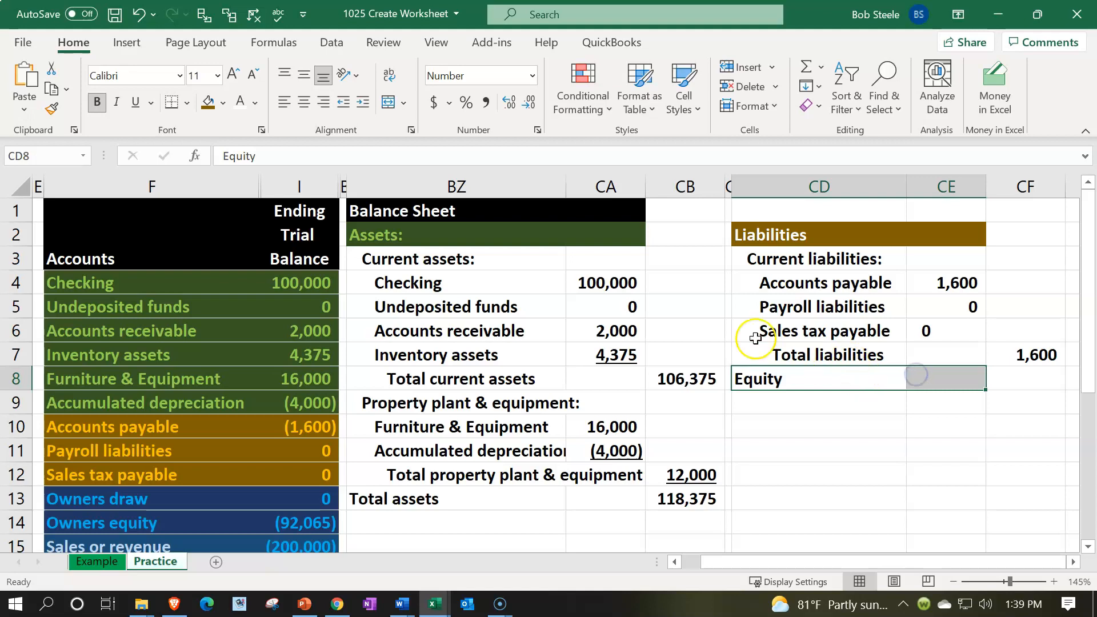
left_click(223, 102)
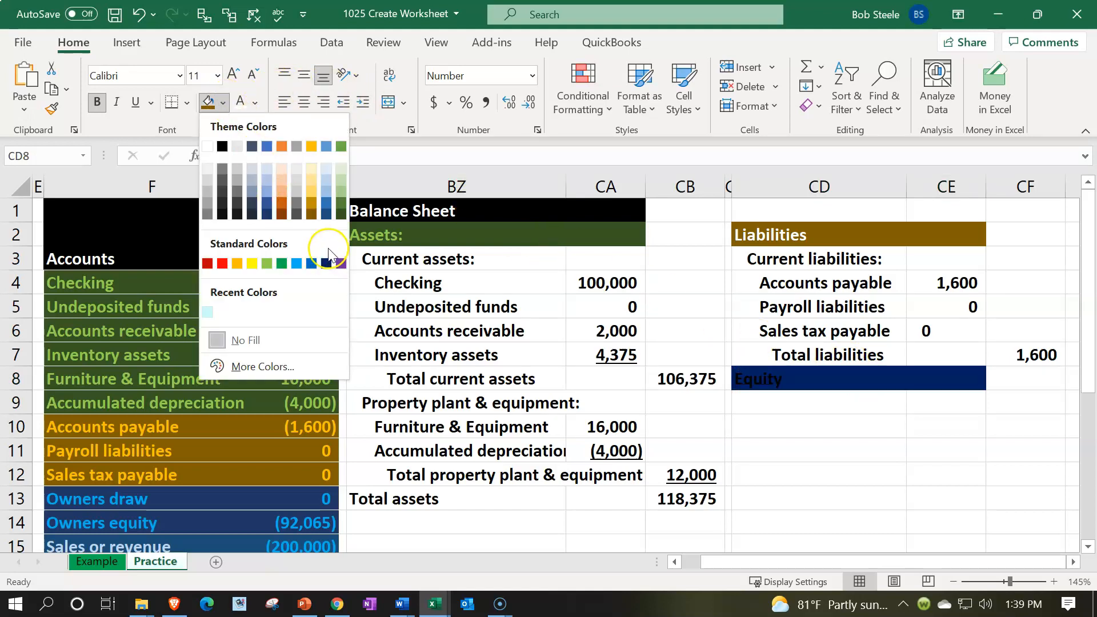
left_click(266, 214)
left_click(239, 103)
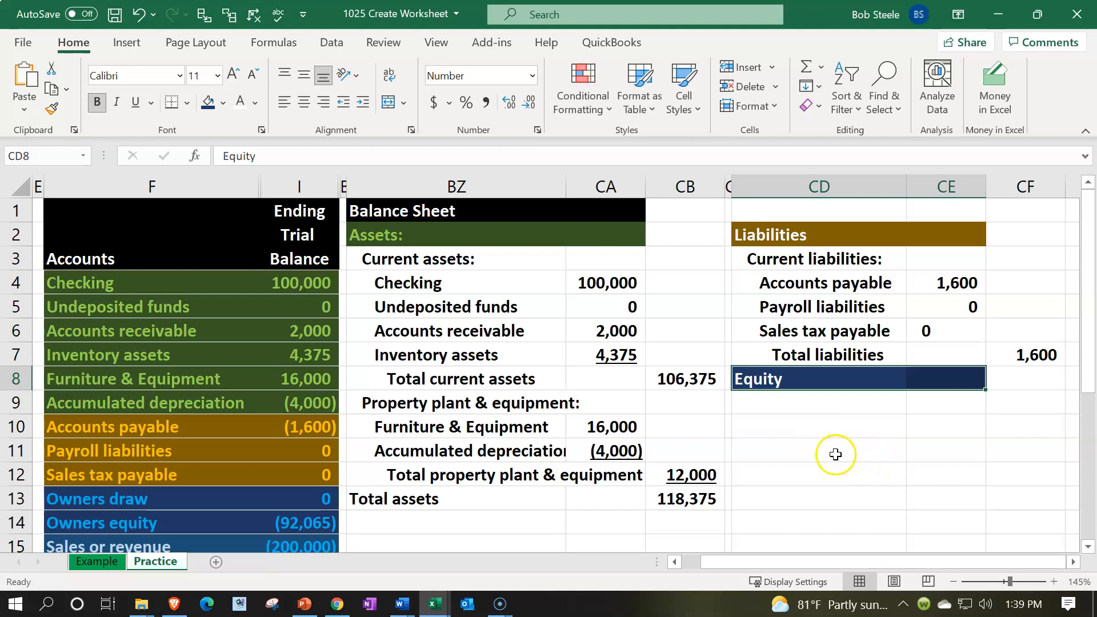
Move the formatted equity heading from CD8:CE8 down to CD11:CE11
left_click(836, 369)
left_click_drag(836, 369, 914, 378)
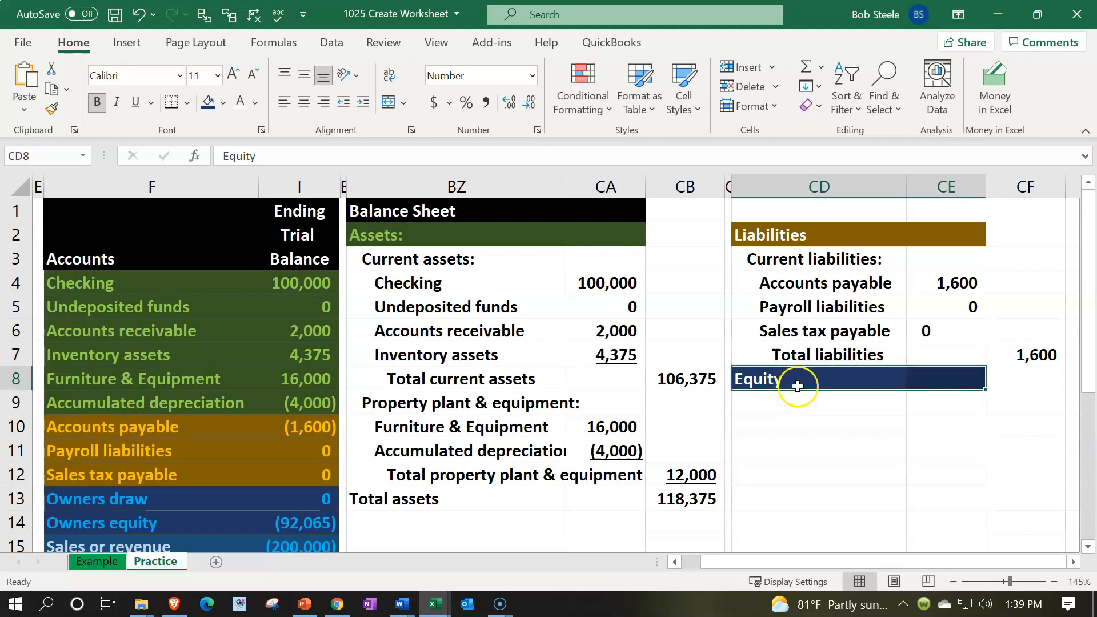
key("ctrl+c")
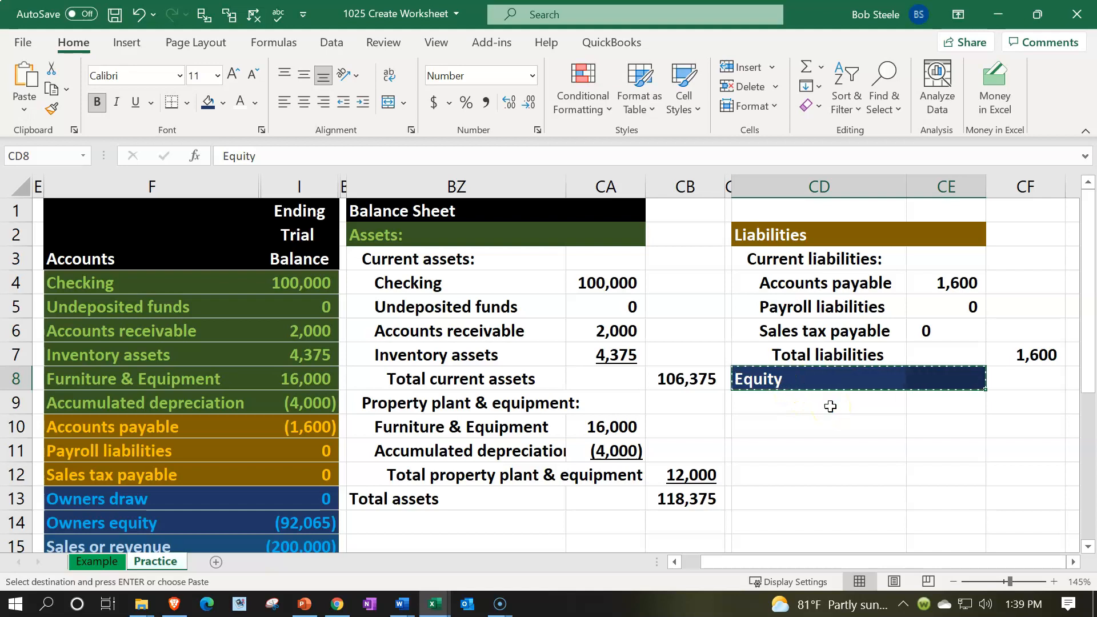
left_click(766, 451)
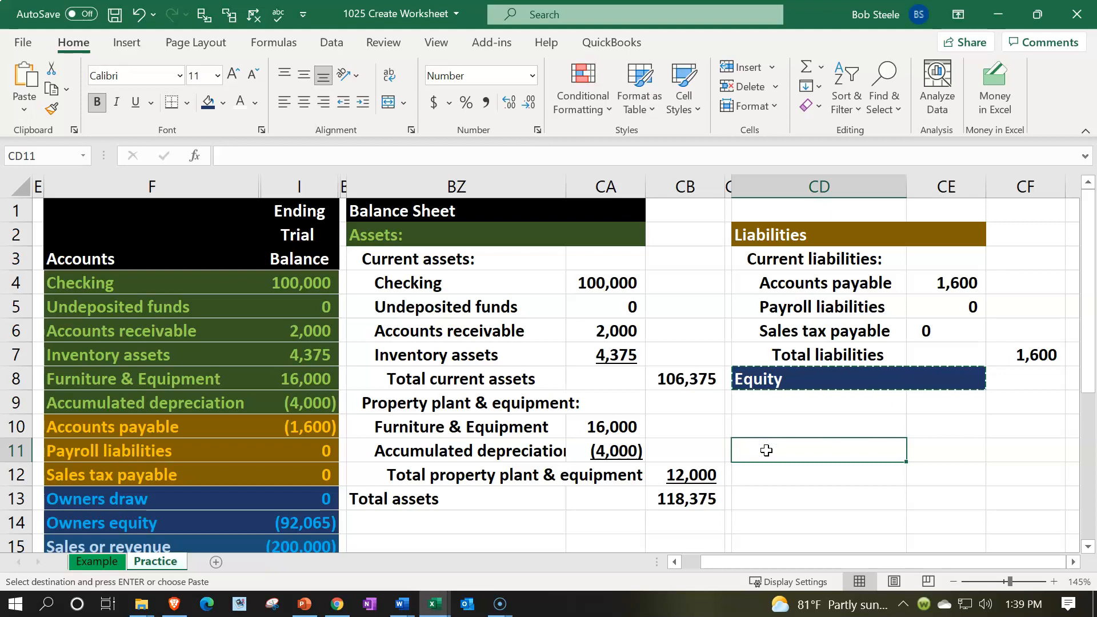
key("ctrl+v")
left_click(769, 475)
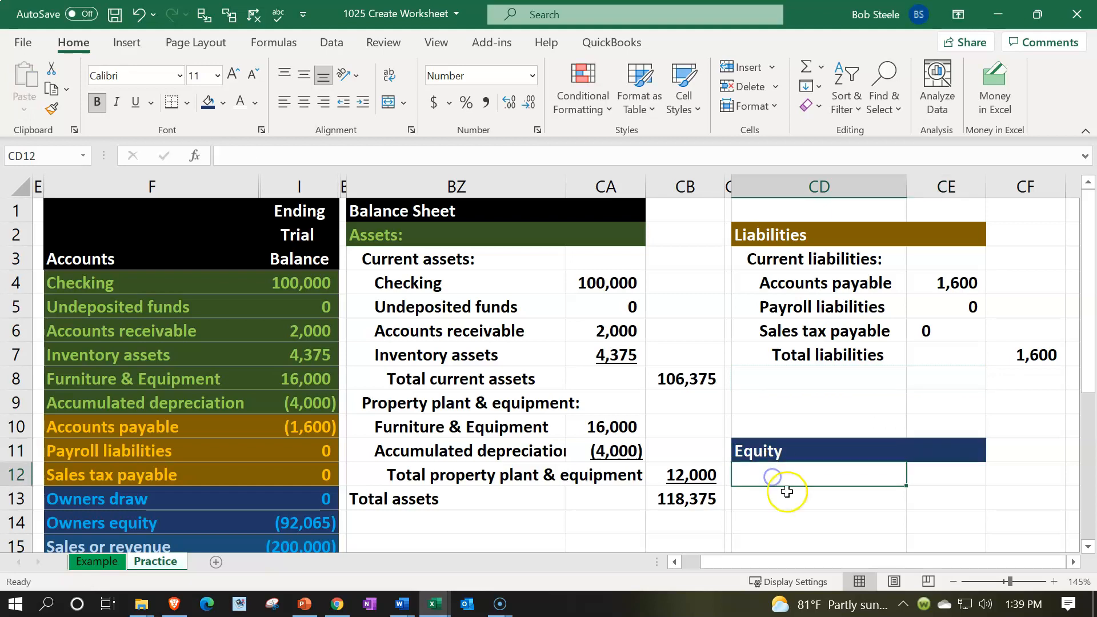
Link CD12 below the equity heading to the owners equity account name in F14 of the trial balance
left_click_drag(503, 498, 994, 496)
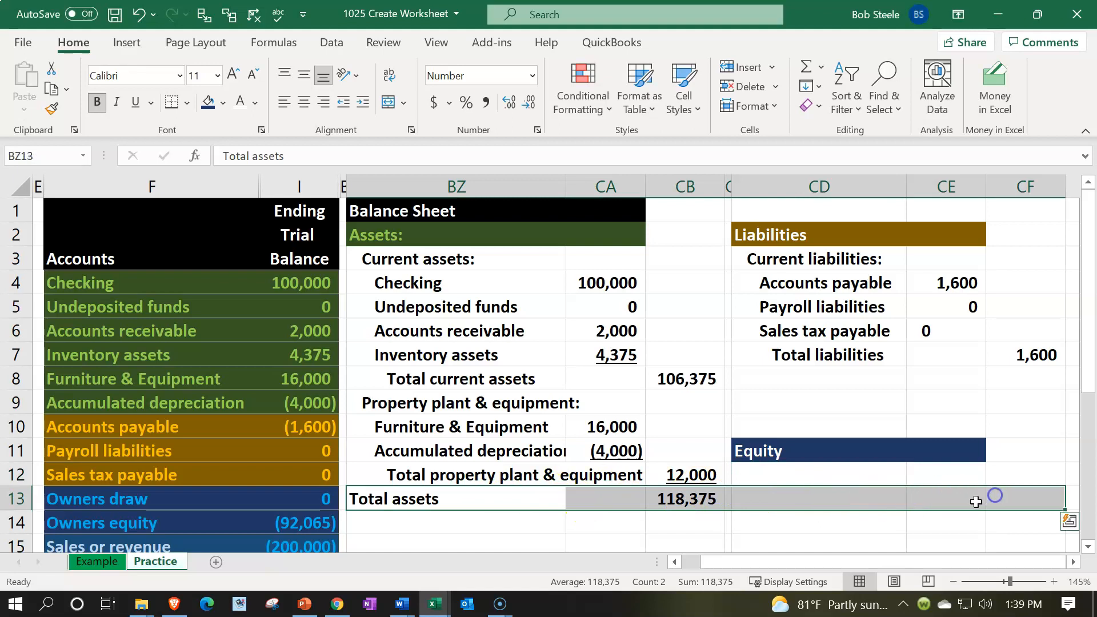
left_click(776, 476)
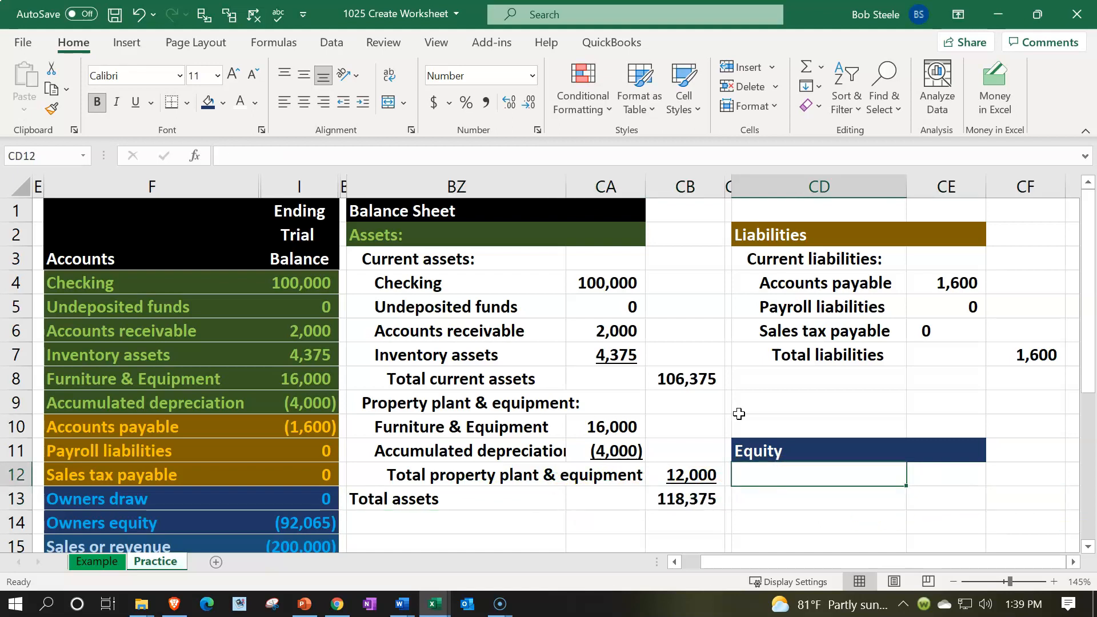
type("=")
key("Left")
key("Left")
key("Left")
key("Left")
key("Left")
key("Left")
key("Down")
key("Down")
key("Return")
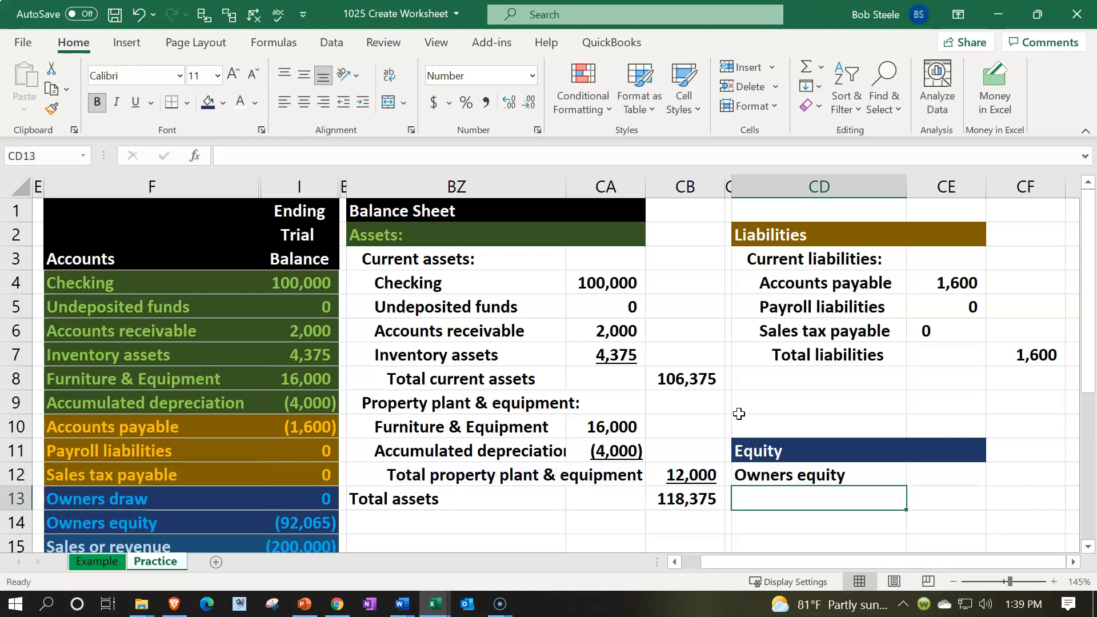
key("Right")
key("Up")
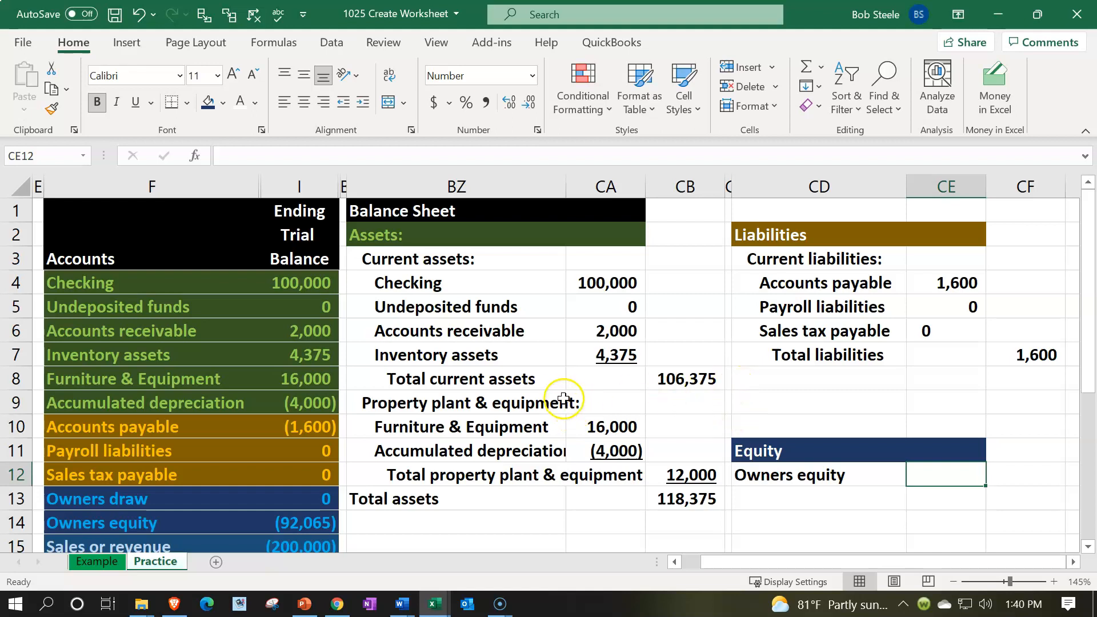
Compare the sum of the asset and liability balances in I4:I12 with the sum of the equity and income accounts in I13:I22
scroll(490, 368, "down", 1)
scroll(452, 369, "up", 1)
left_click_drag(299, 284, 323, 468)
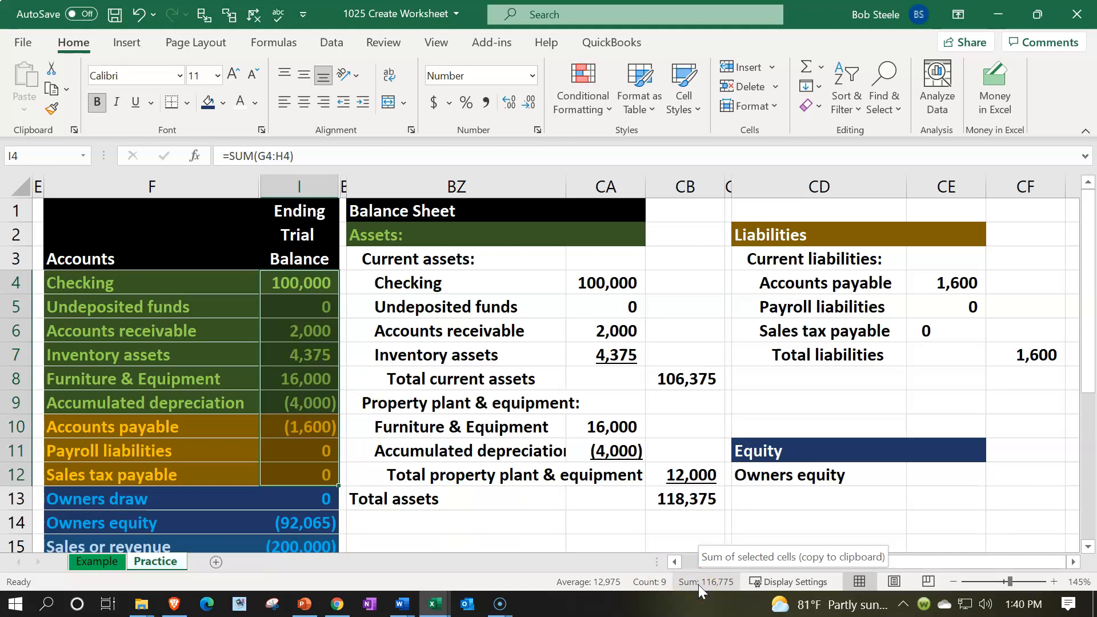
scroll(538, 480, "down", 3)
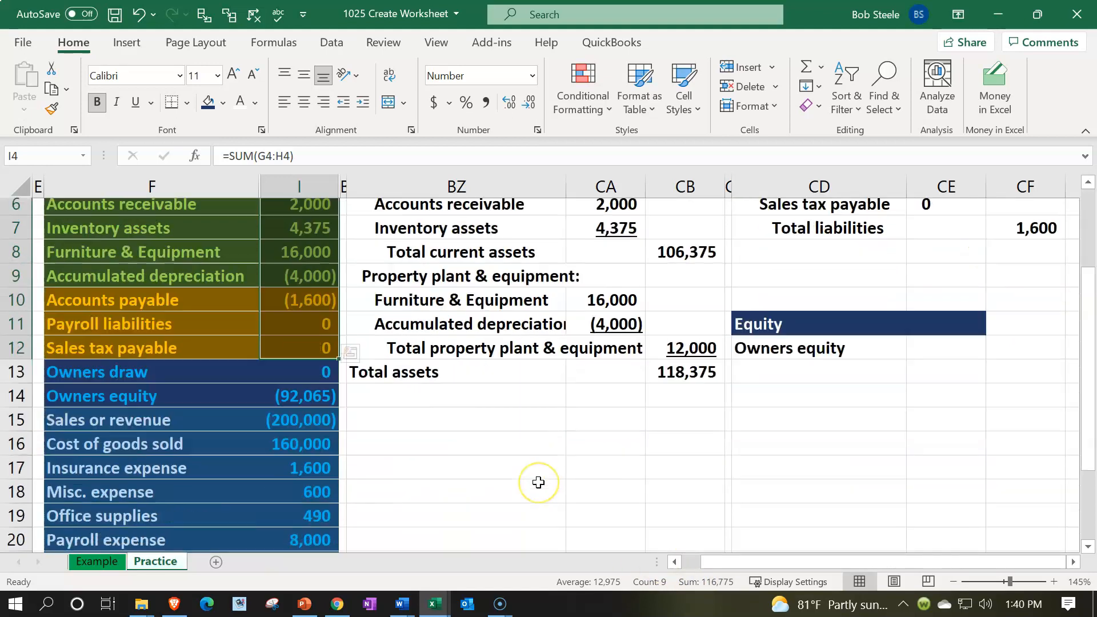
left_click_drag(306, 280, 324, 499)
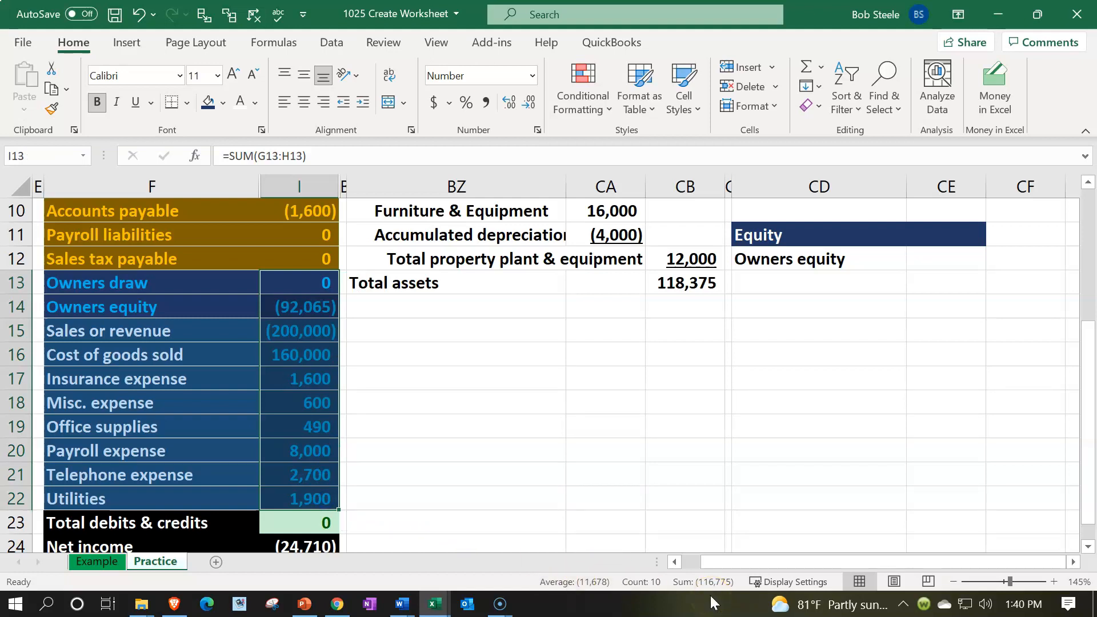
scroll(424, 485, "up", 3)
scroll(423, 486, "up", 1)
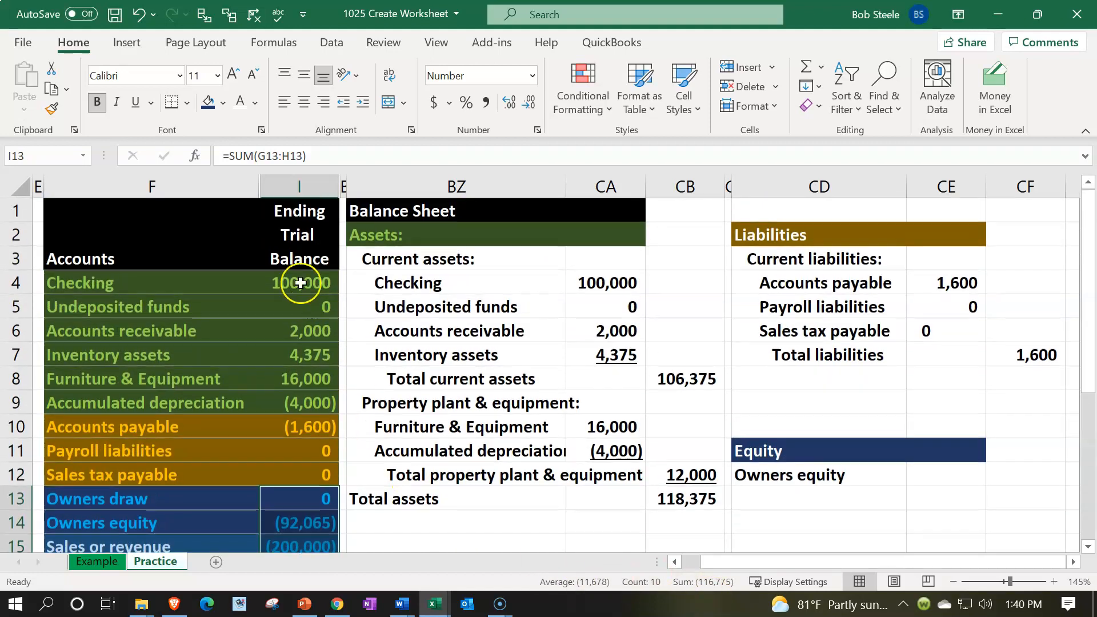
left_click_drag(296, 283, 319, 473)
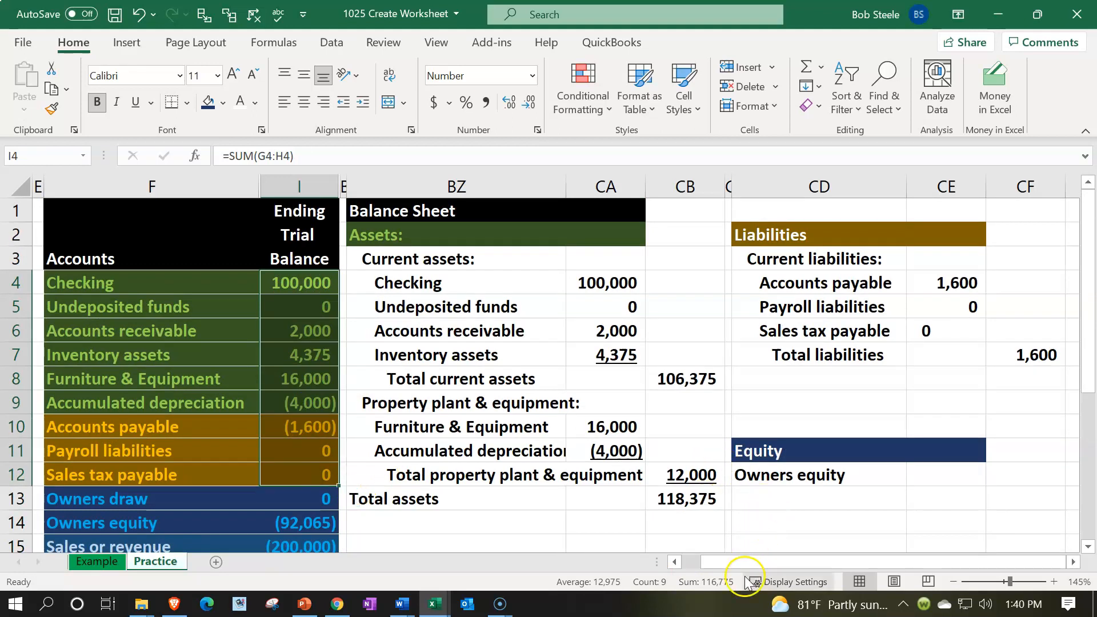
scroll(646, 457, "down", 3)
scroll(643, 459, "down", 1)
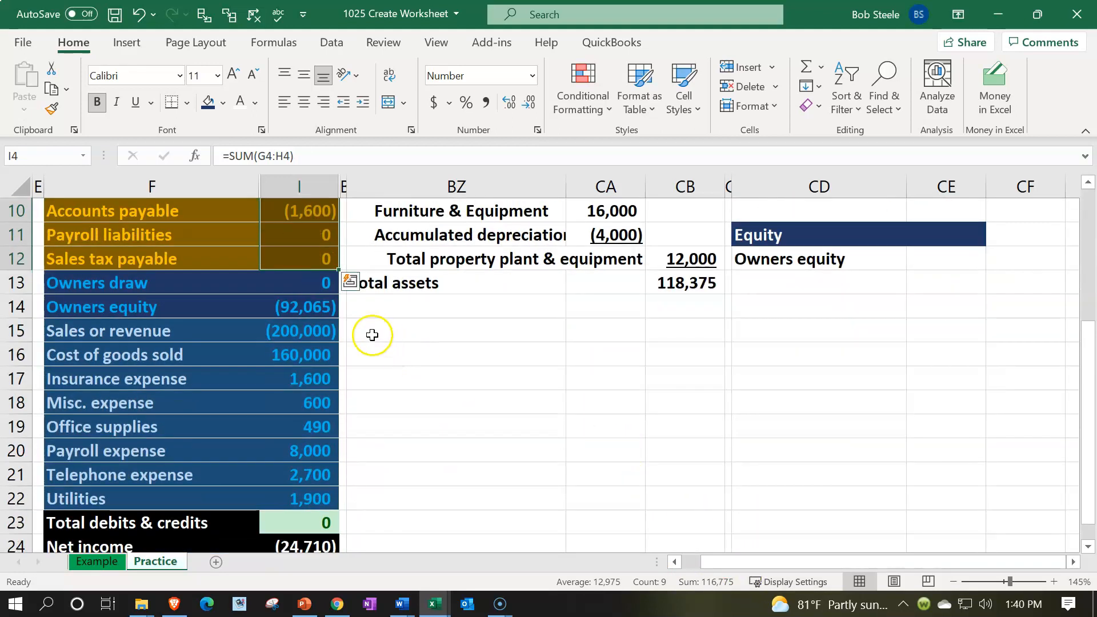
left_click_drag(295, 280, 311, 498)
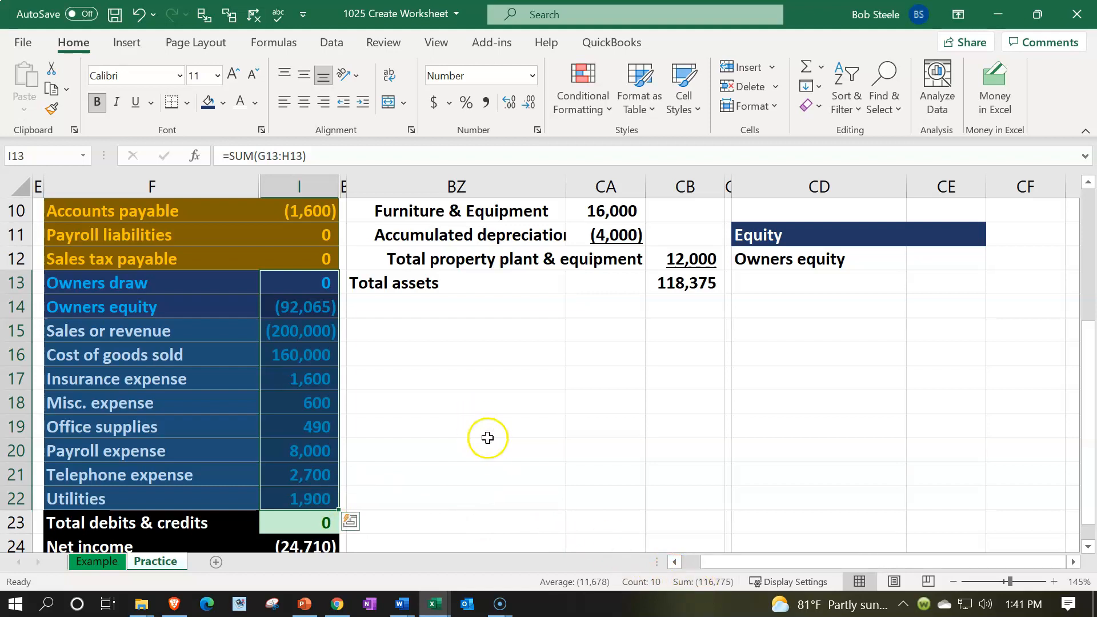
scroll(487, 438, "up", 3)
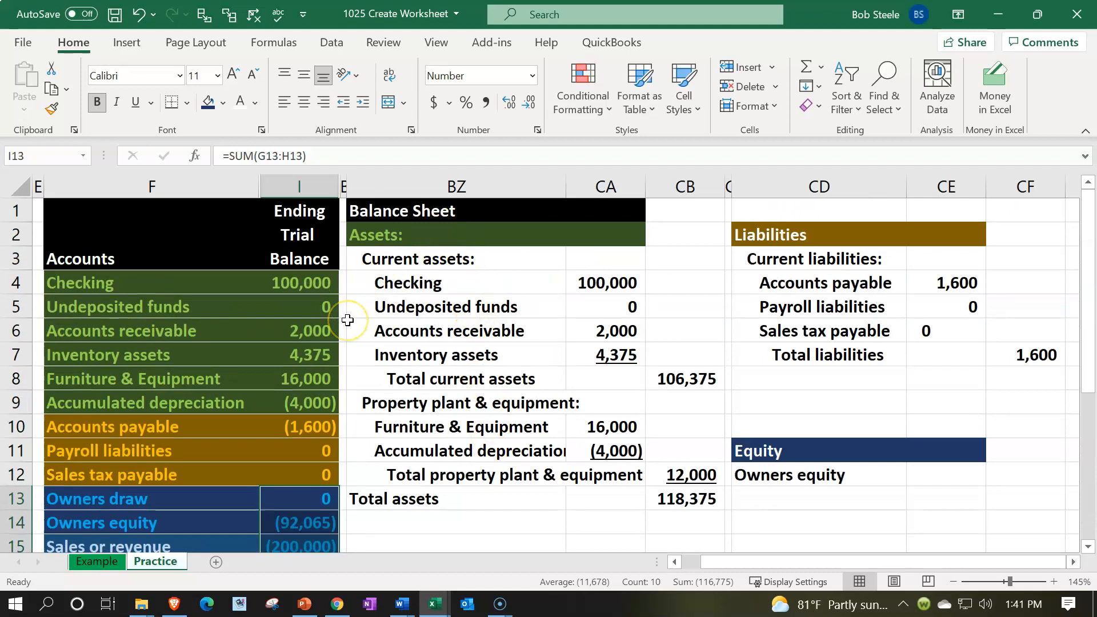
Examine the owners equity balance in I14, the sum of the income and expense accounts in I15:I22, and the combined sum of I13:I22
left_click(314, 327)
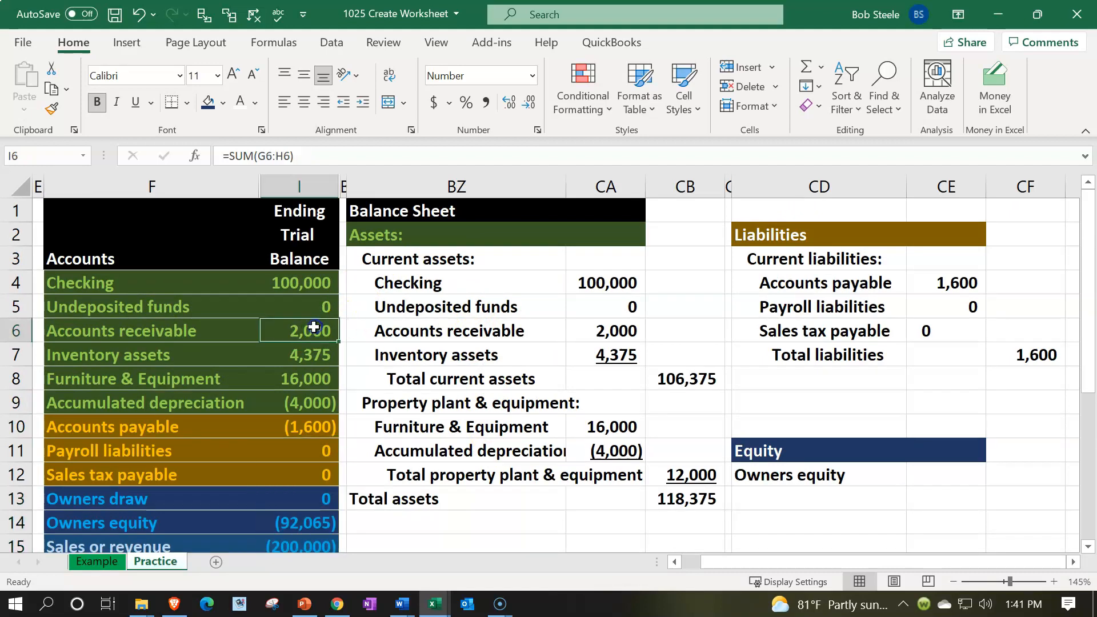
scroll(313, 343, "down", 1)
left_click(295, 453)
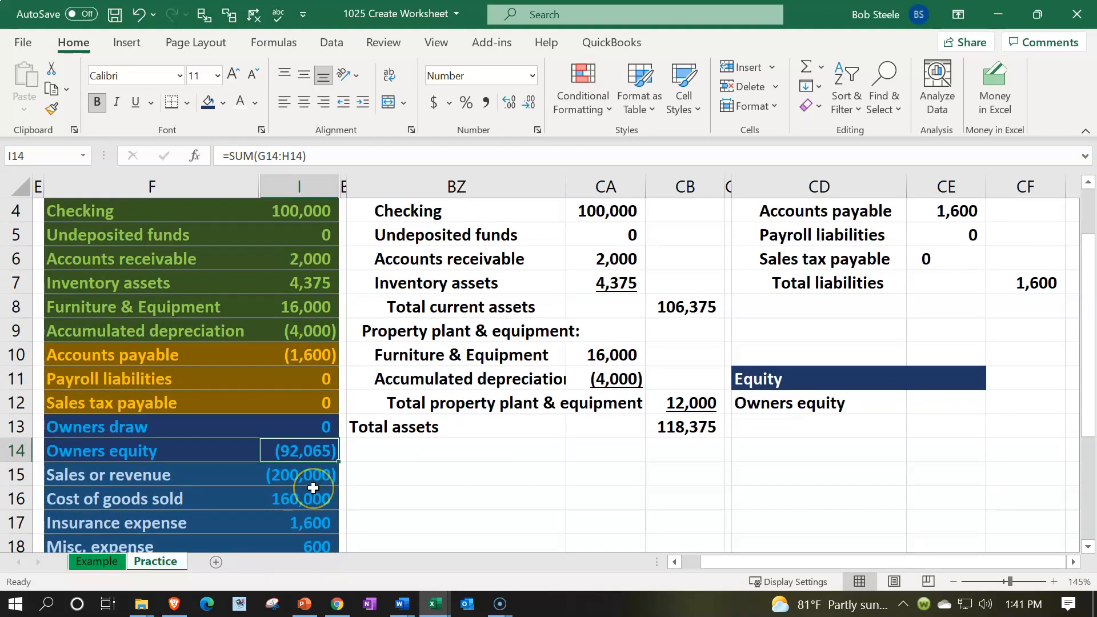
scroll(313, 487, "down", 1)
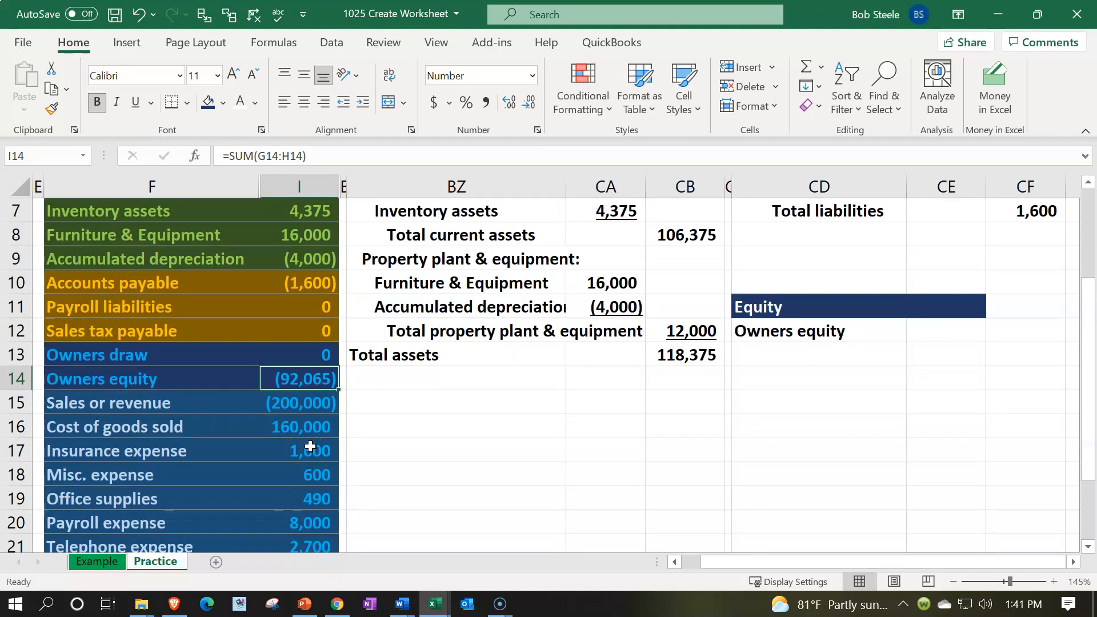
scroll(313, 451, "down", 1)
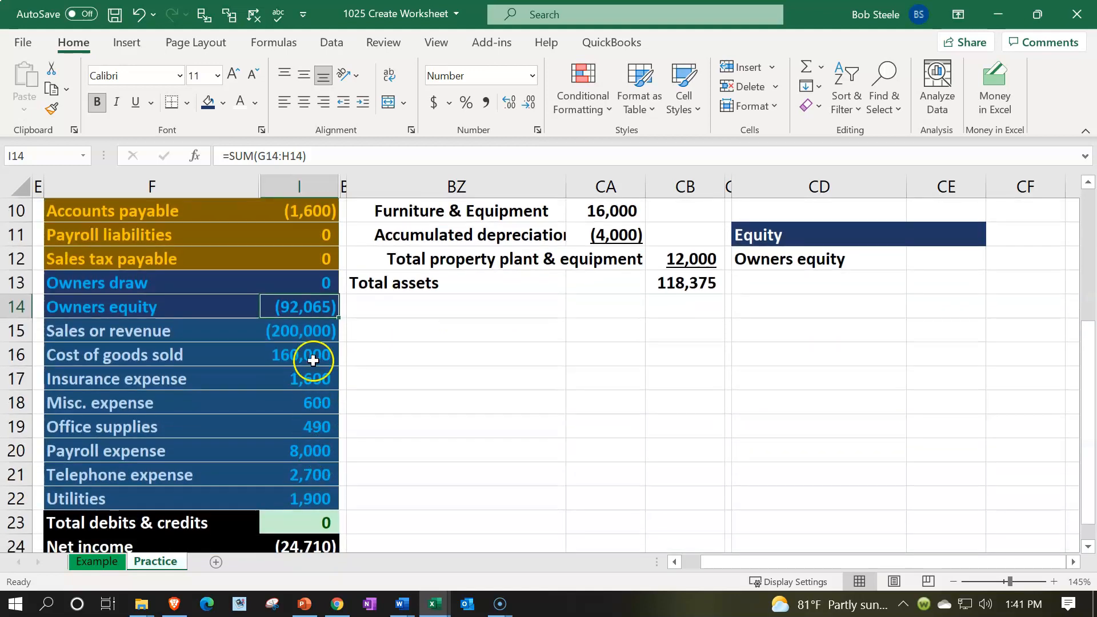
left_click_drag(313, 329, 318, 500)
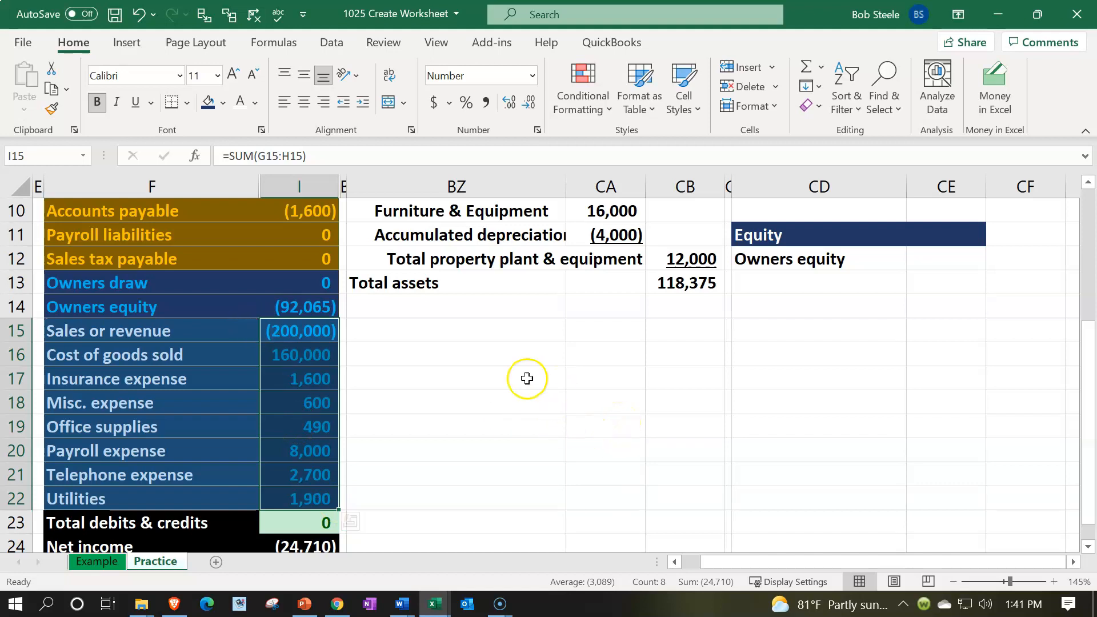
left_click_drag(317, 335, 318, 497)
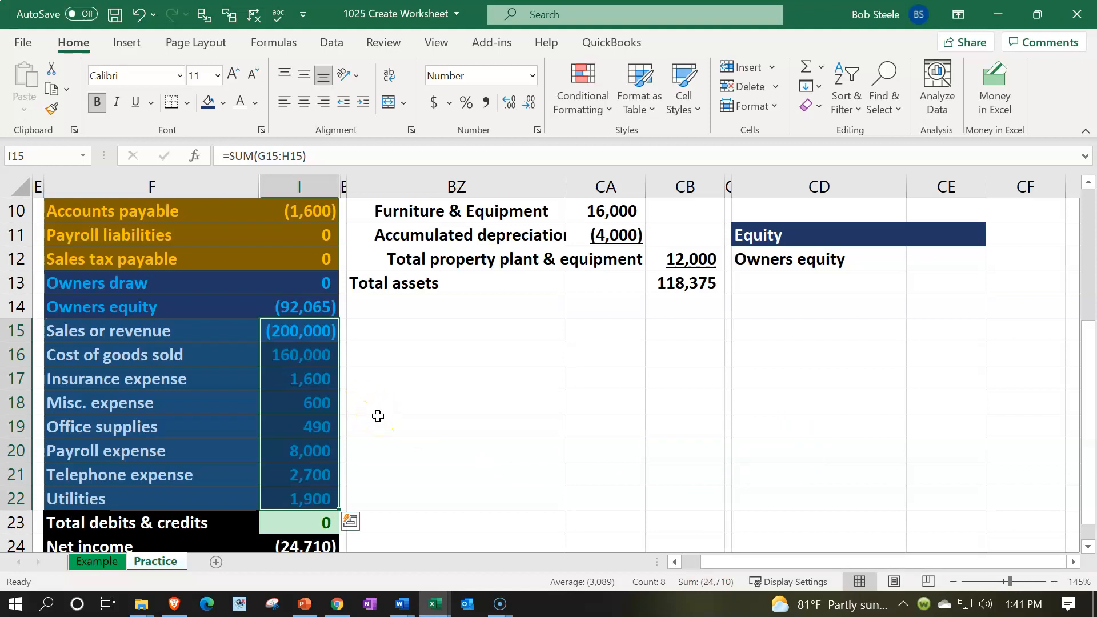
scroll(377, 416, "up", 3)
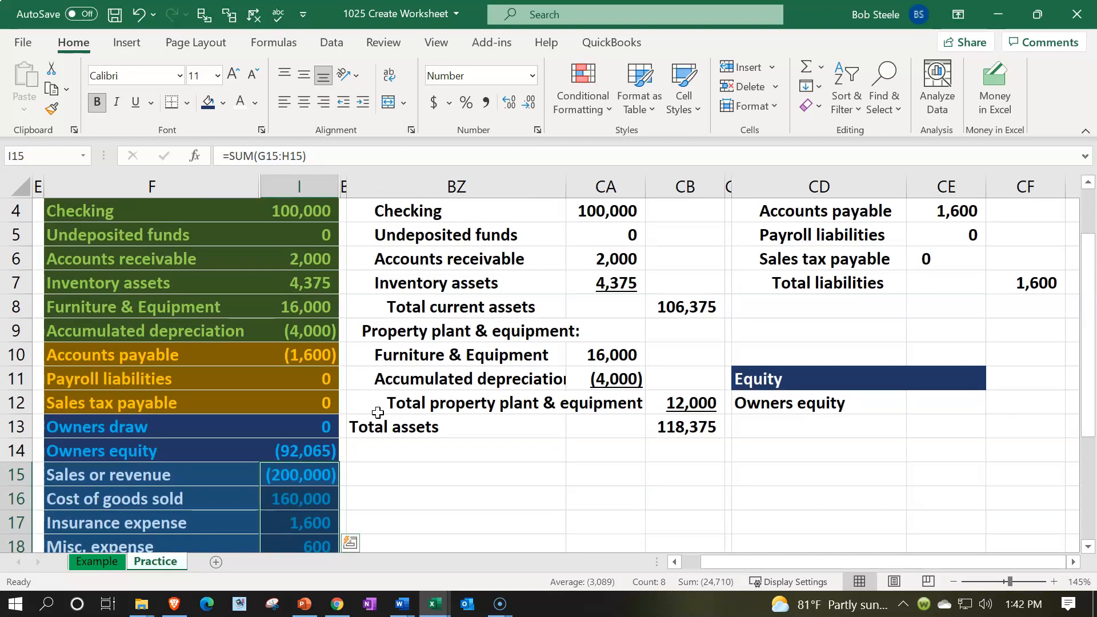
scroll(377, 409, "down", 3)
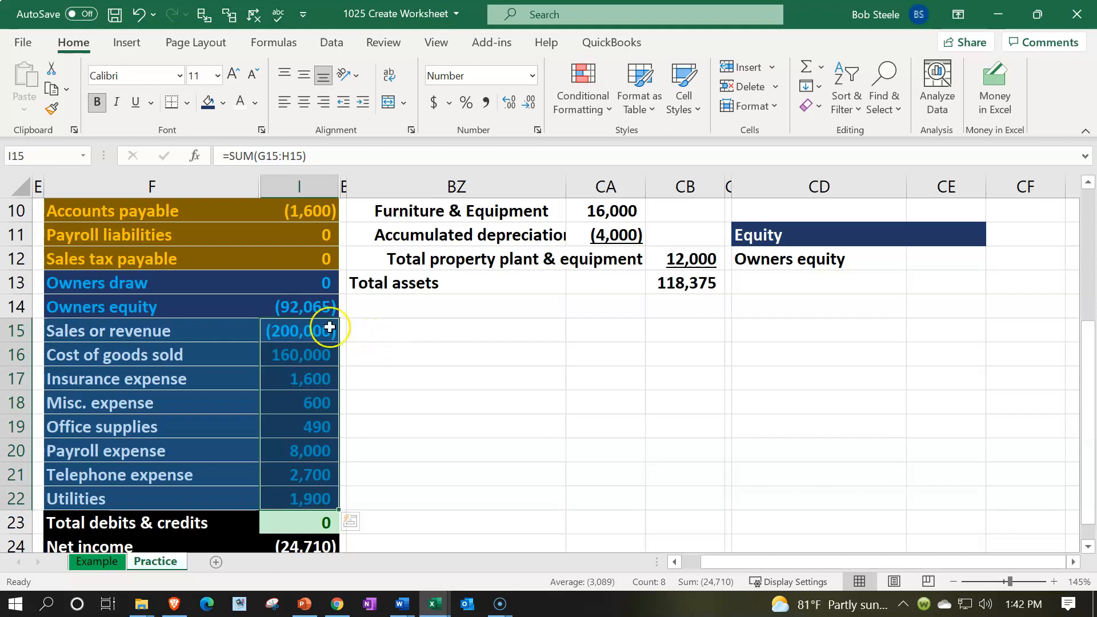
left_click_drag(314, 286, 311, 490)
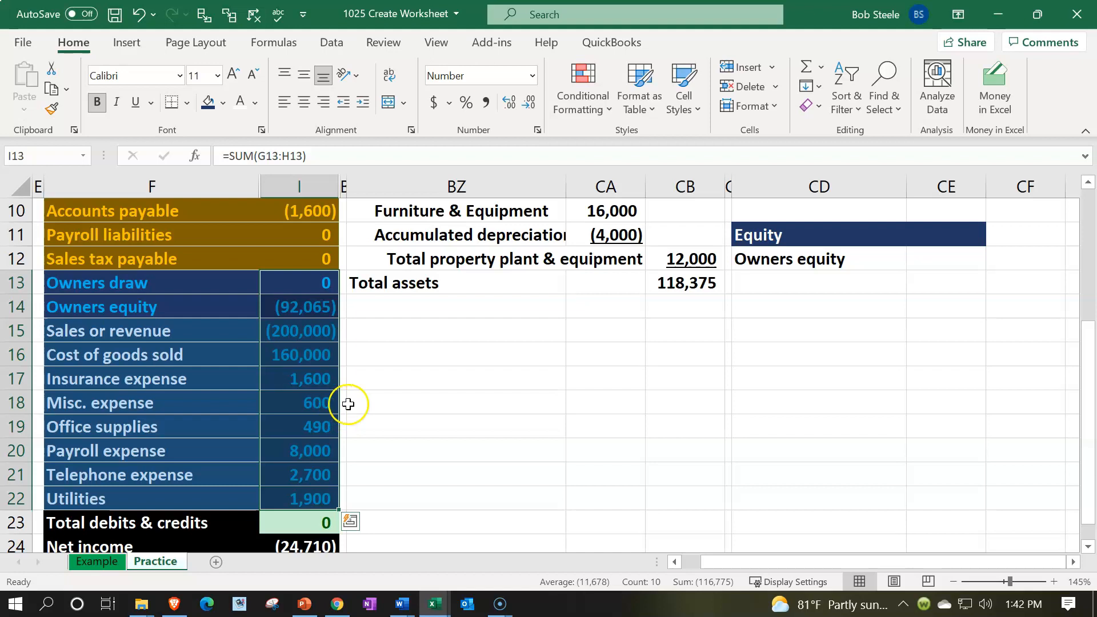
Enter the owners equity amount in CE12 as the negative sum of the equity, income and expense balances in I13:I22
left_click(933, 260)
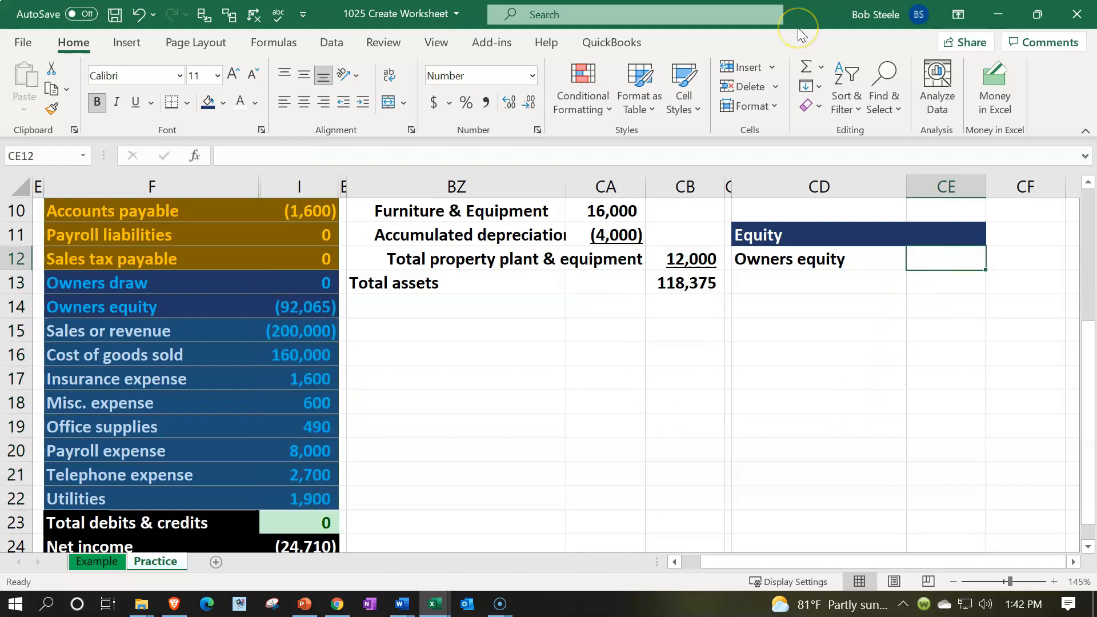
type("=-")
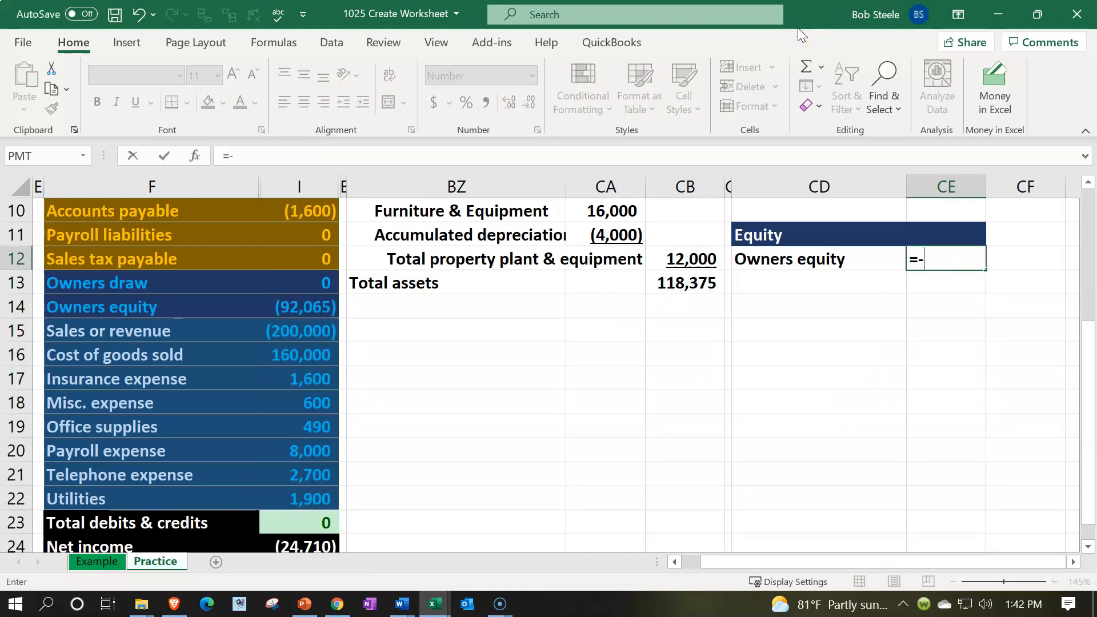
type("sum(")
key("Left")
key("Left")
key("Left")
key("Left")
key("Left")
key("Left")
key("Left")
key("Down")
key("shift+Down")
key("shift+Down")
key("shift+Down")
key("shift+Down")
key("shift+Down")
key("shift+Down")
key("shift+Down")
key("shift+Down")
key("shift+Down")
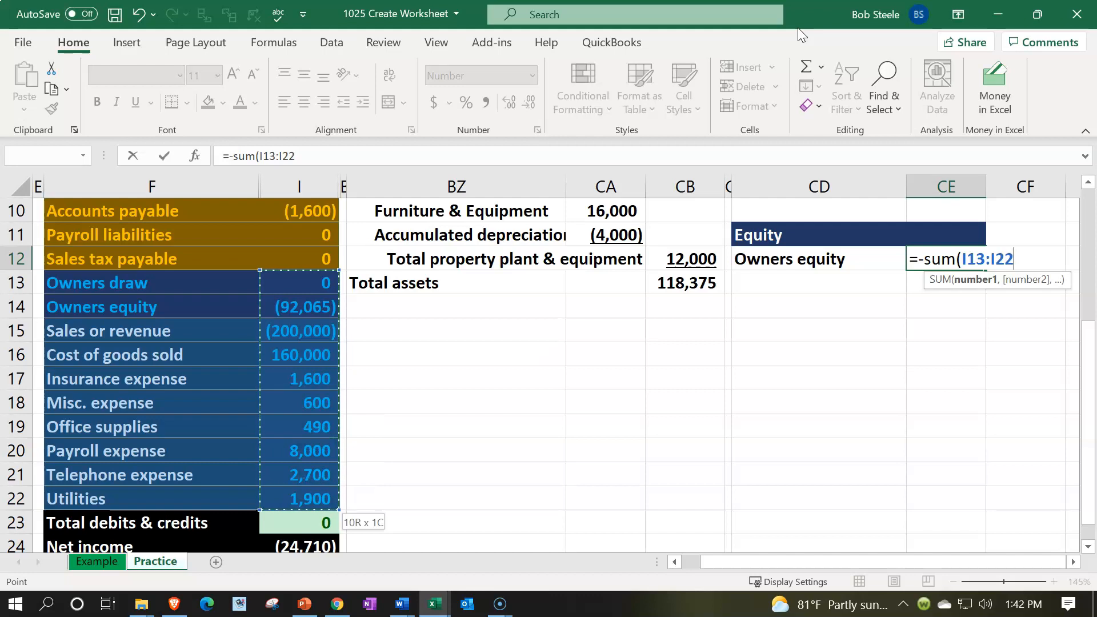
key("Return")
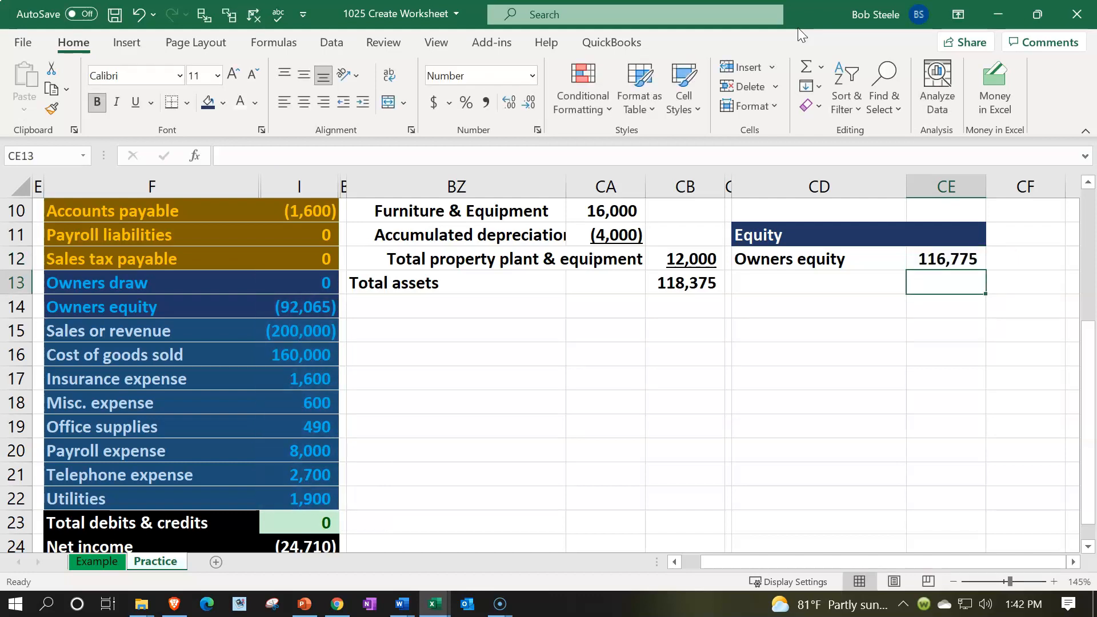
Add the owners equity balance in I14 to the net income in I24 with a scratch formula in BZ16
left_click(434, 363)
type("+")
key("Left")
key("Up")
key("Left")
key("Up")
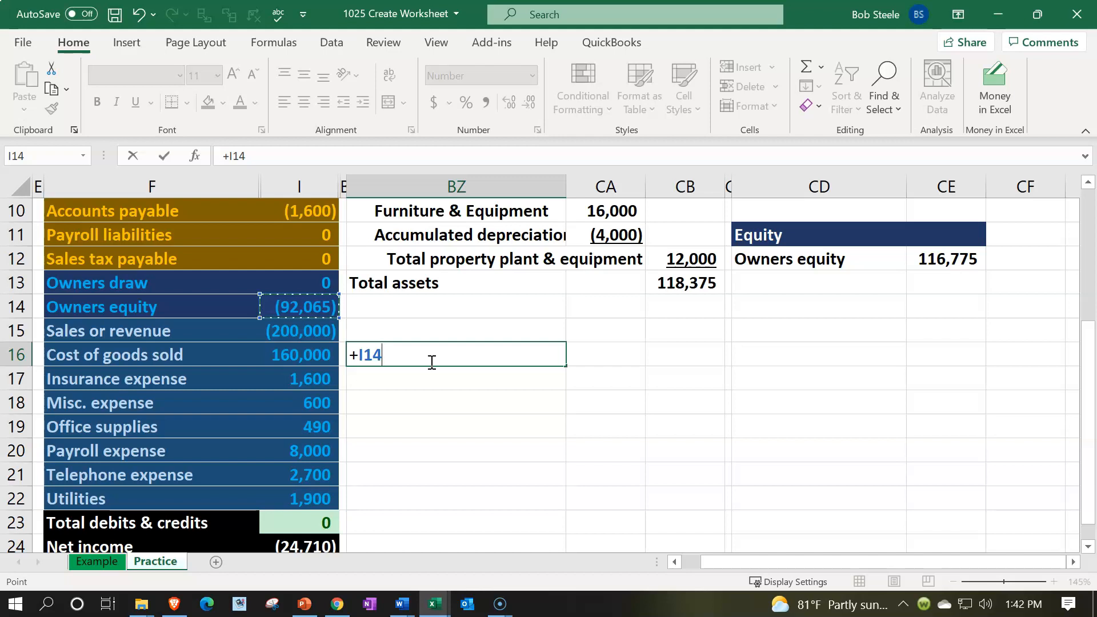
type("+")
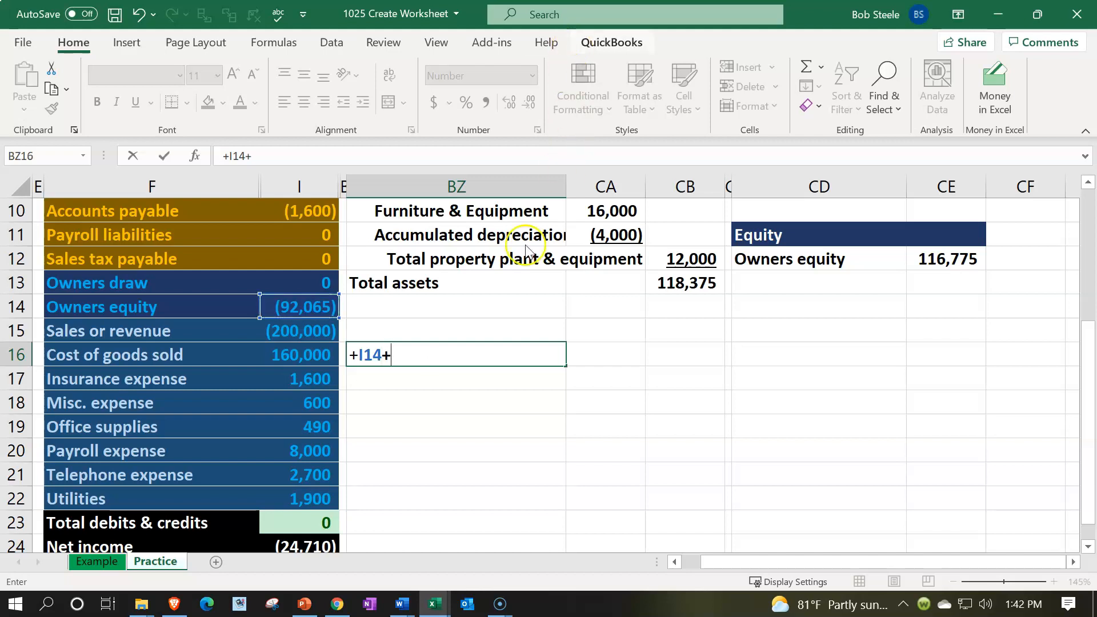
left_click(312, 541)
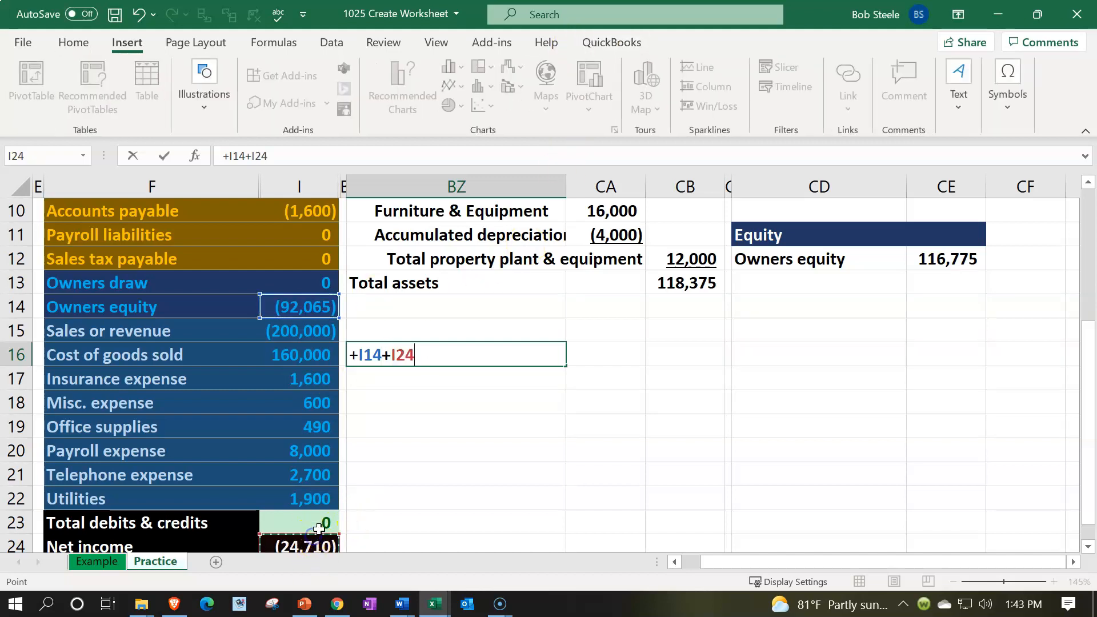
key("Return")
key("Up")
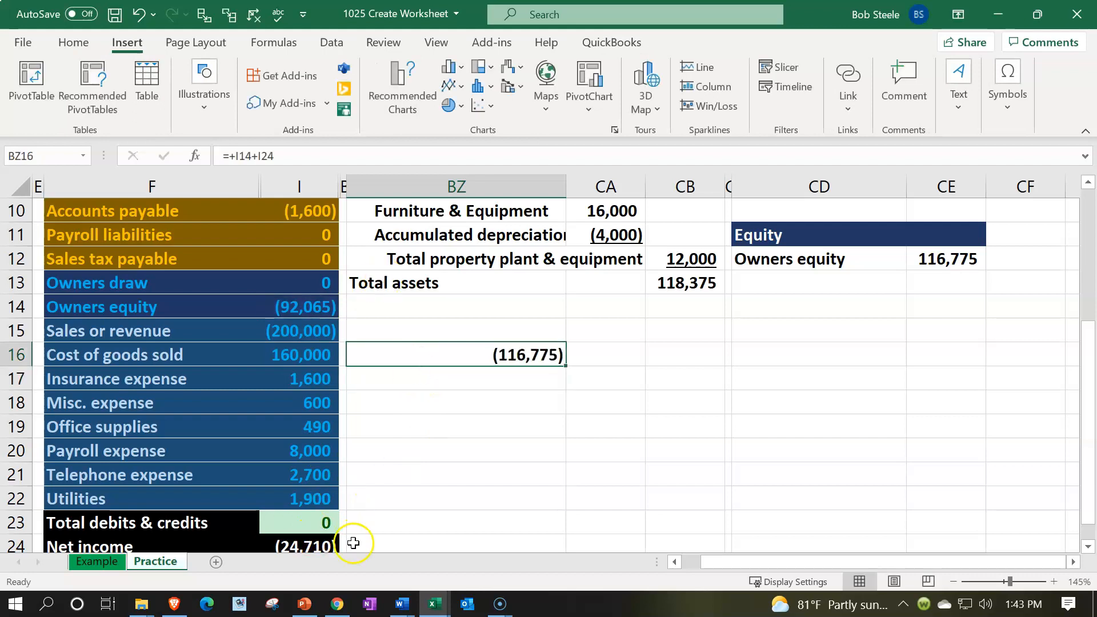
Check the net income cell I24 in the trial balance and clear the scratch formula from BZ16
double_click(331, 543)
key("Return")
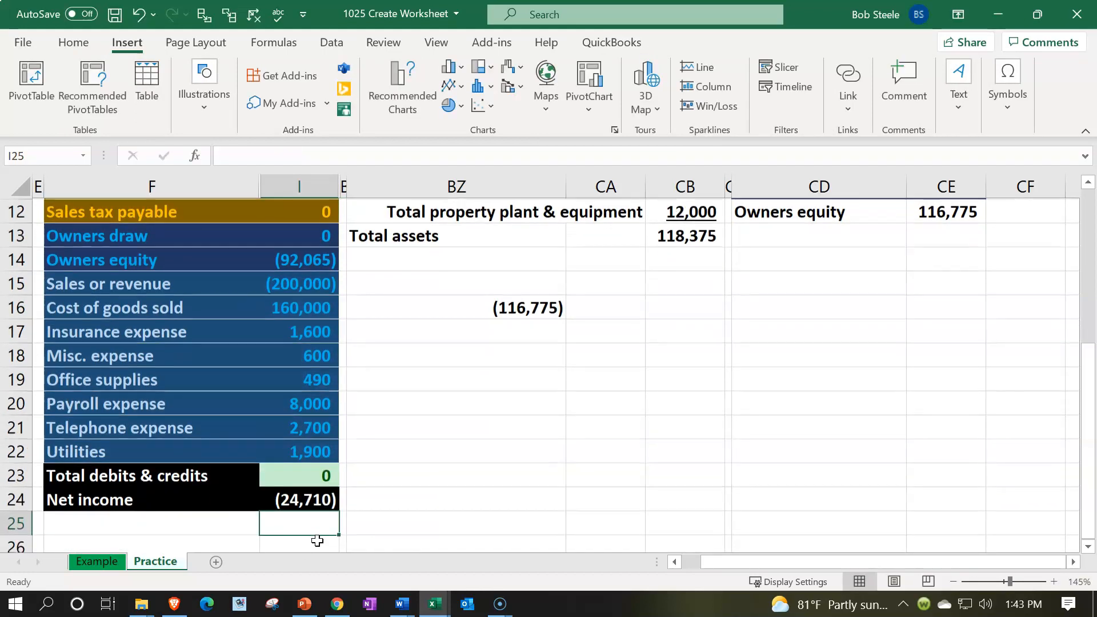
scroll(503, 392, "up", 2)
scroll(504, 394, "up", 1)
scroll(502, 394, "down", 3)
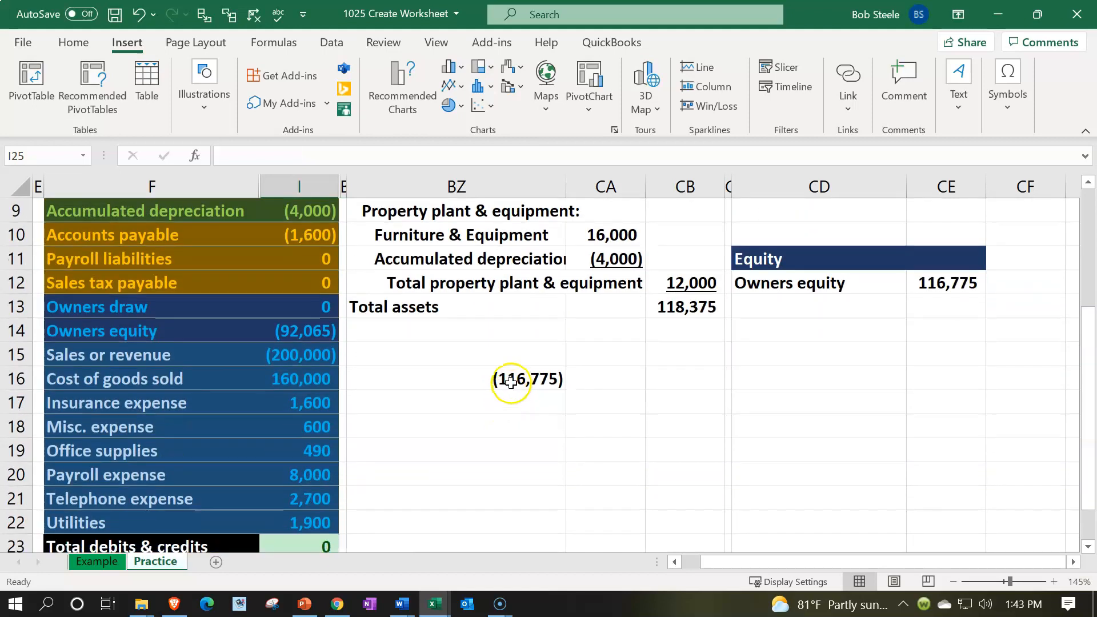
left_click(509, 378)
key("Delete")
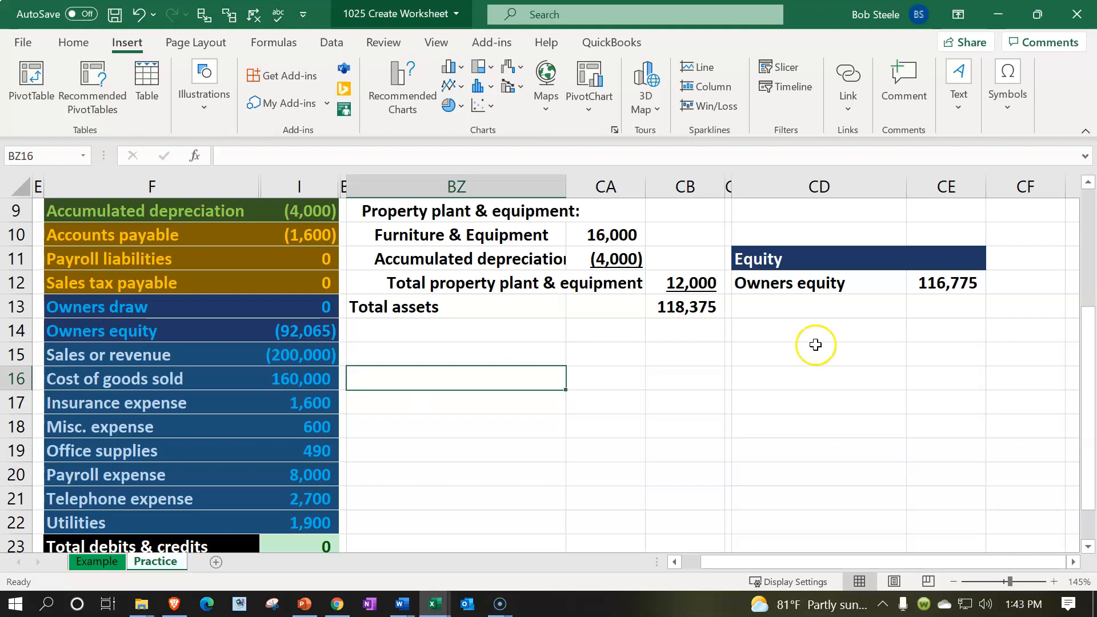
Enter the label "Total liabilities & equity" in CD13 below owners equity
scroll(808, 343, "up", 1)
left_click(795, 374)
scroll(795, 374, "up", 2)
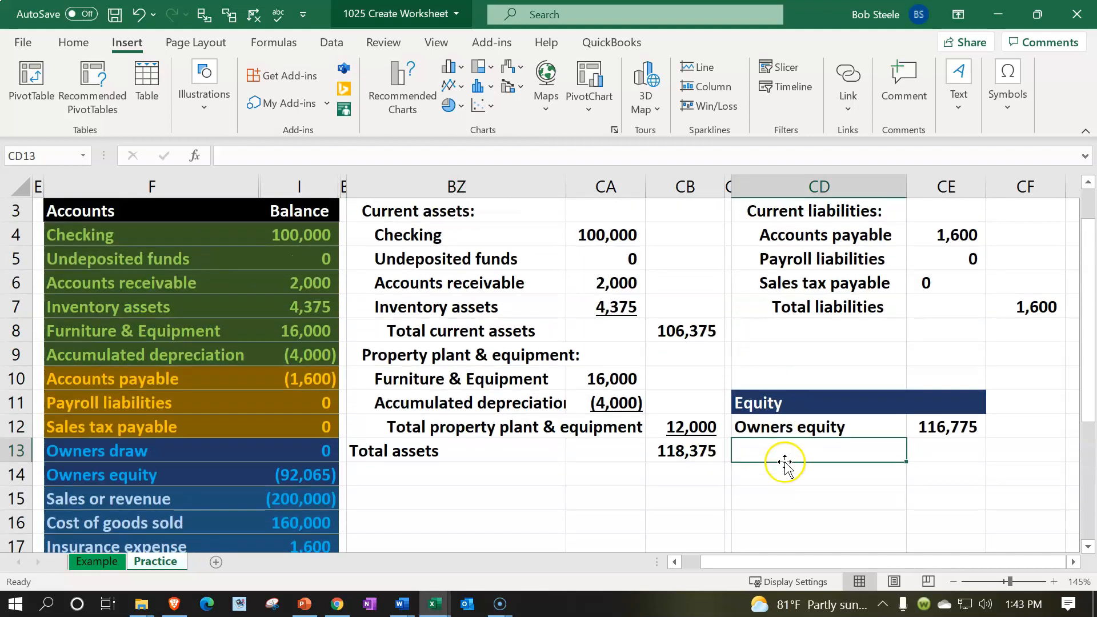
type("Total liabilities & equi")
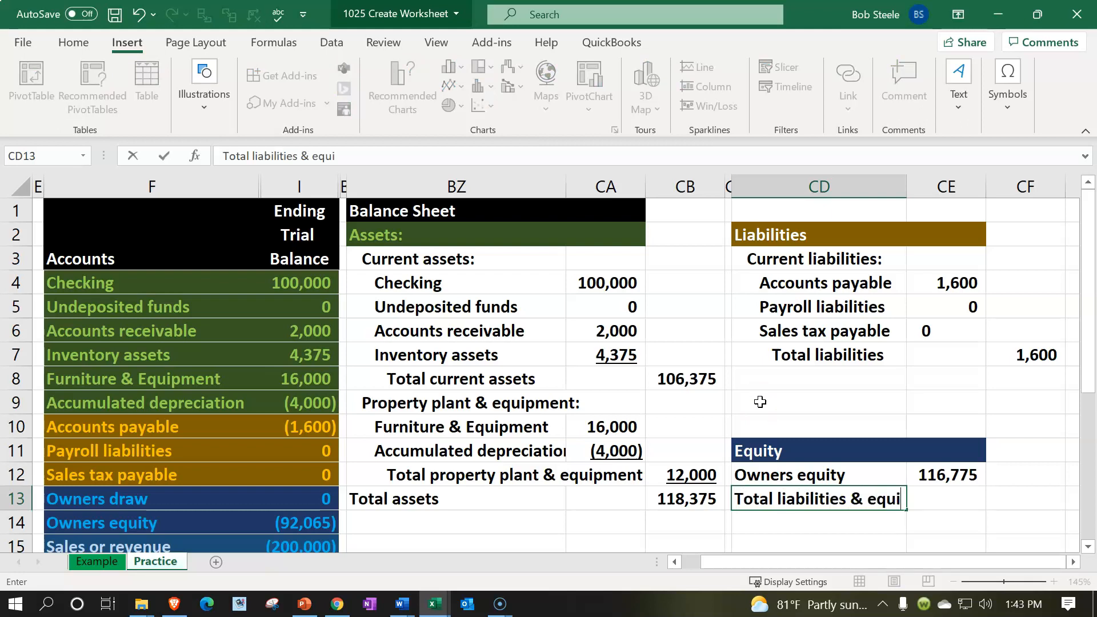
type("ty")
key("Tab")
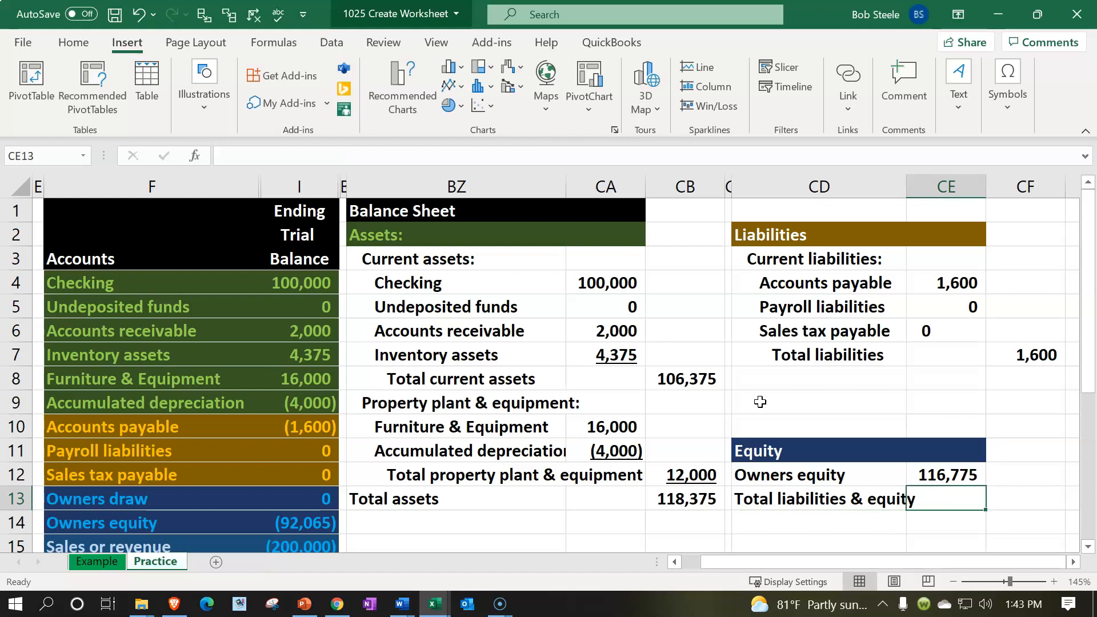
Move the owners equity formula from CE12 to the outer column in CF12 and underline it
left_click(948, 480)
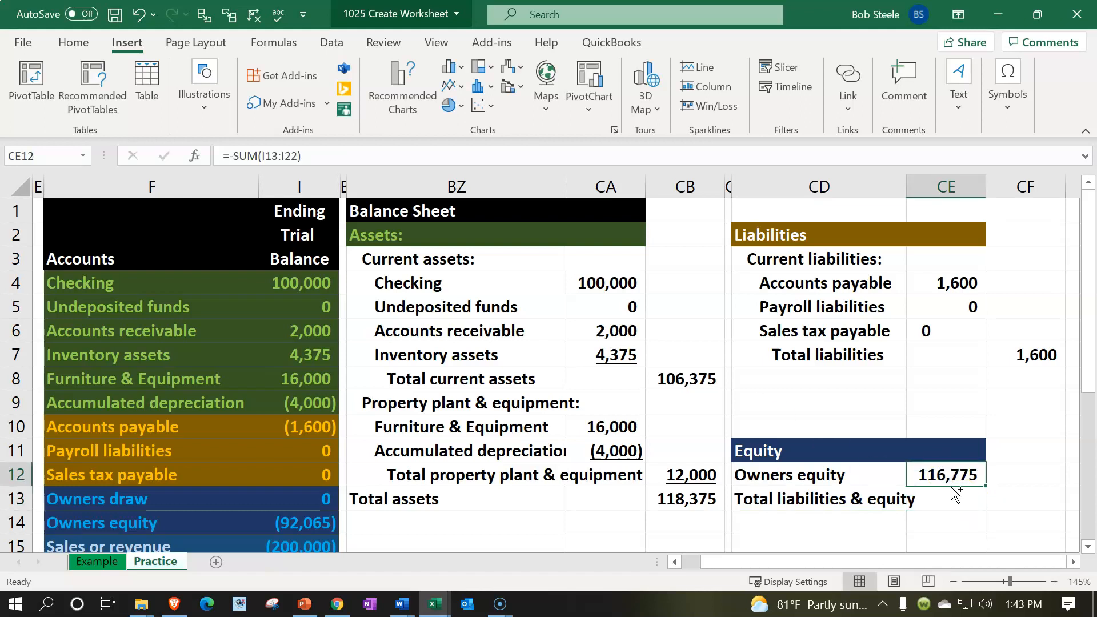
key("ctrl+c")
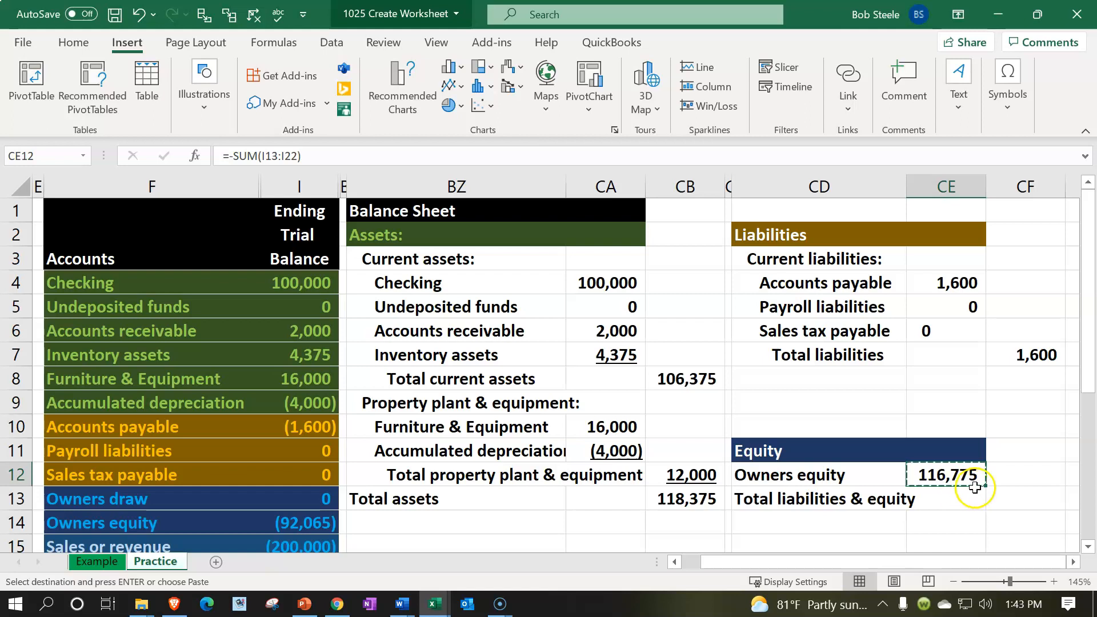
left_click(1013, 476)
key("Return")
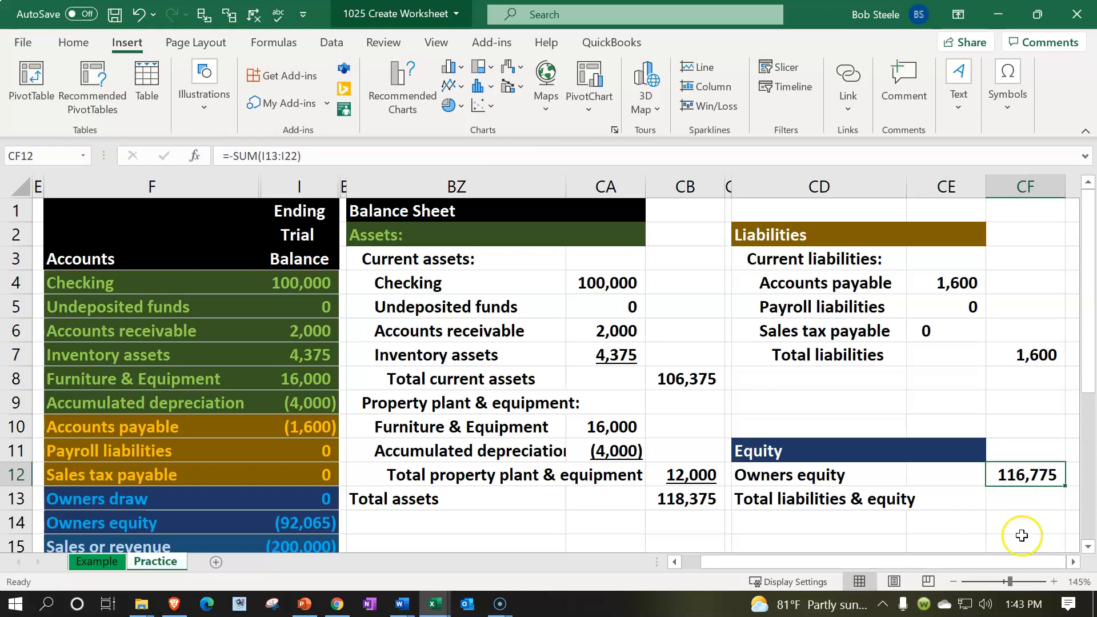
left_click(74, 43)
left_click(135, 102)
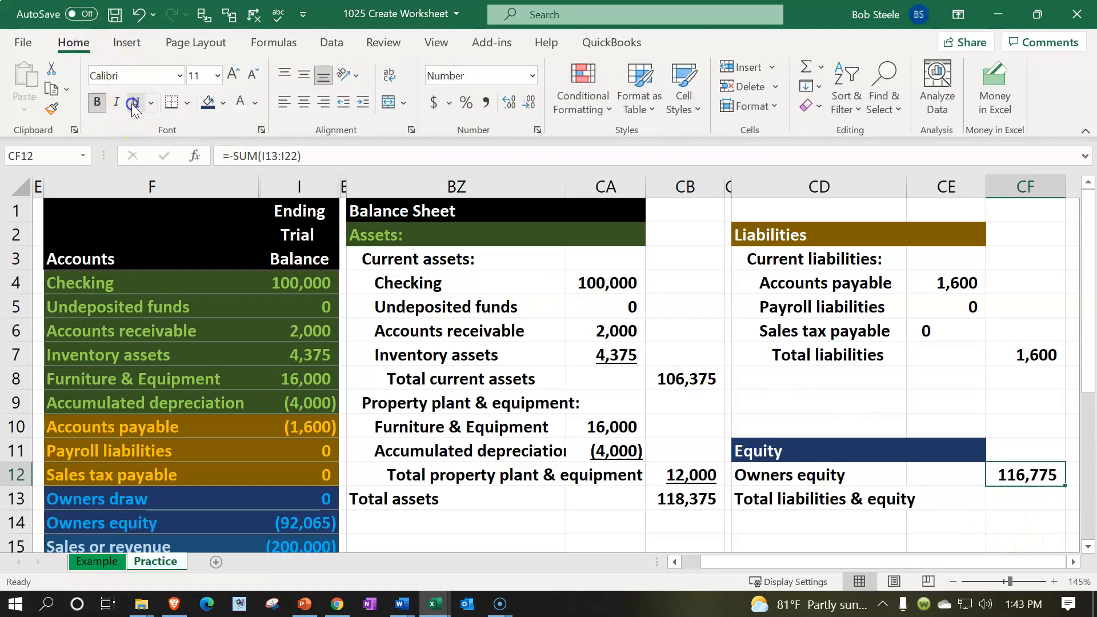
Total liabilities and equity in CF13 with a SUM of CF7:CF12
left_click(1028, 490)
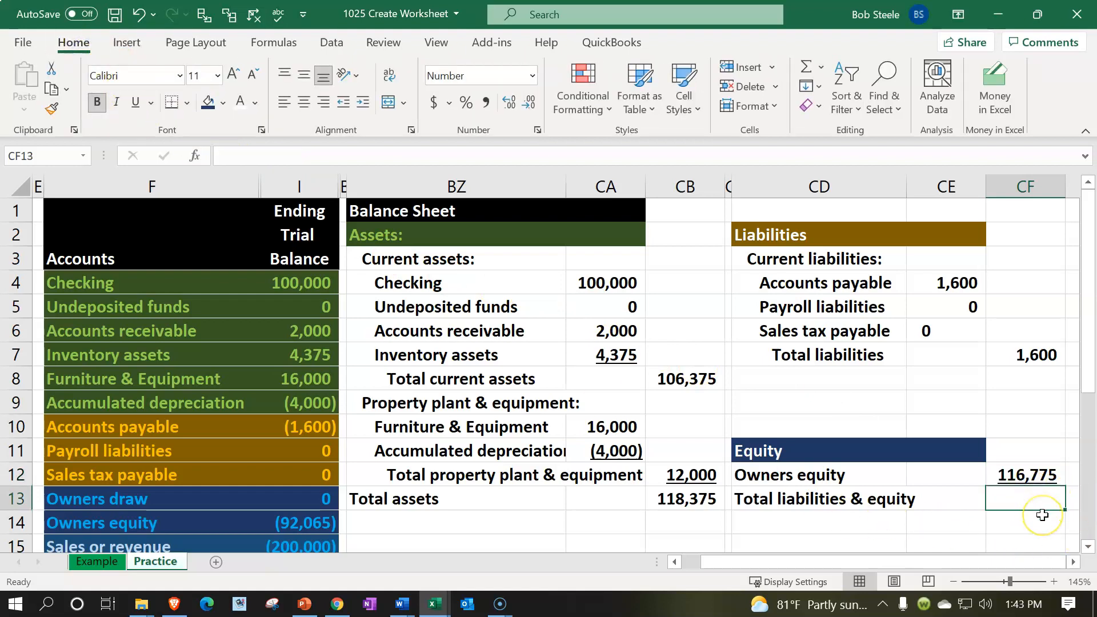
type("=sum(")
left_click_drag(1028, 475, 1028, 354)
key("Return")
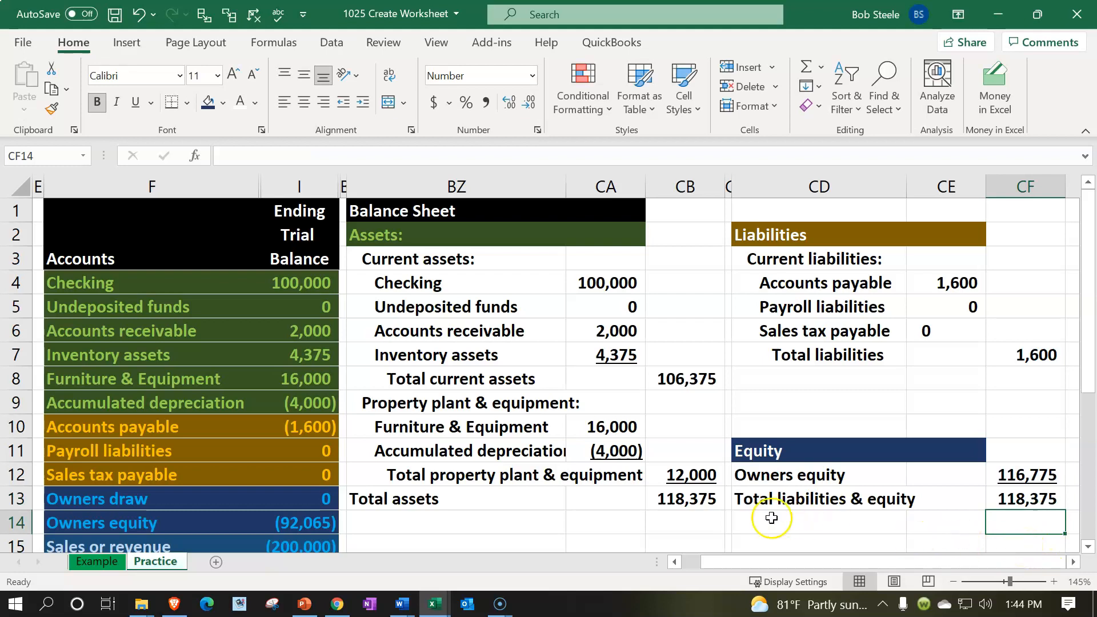
Compare total assets with total liabilities and equity by entering the check formula =CB13-CF13 in CF14
left_click(697, 497)
left_click(1012, 491)
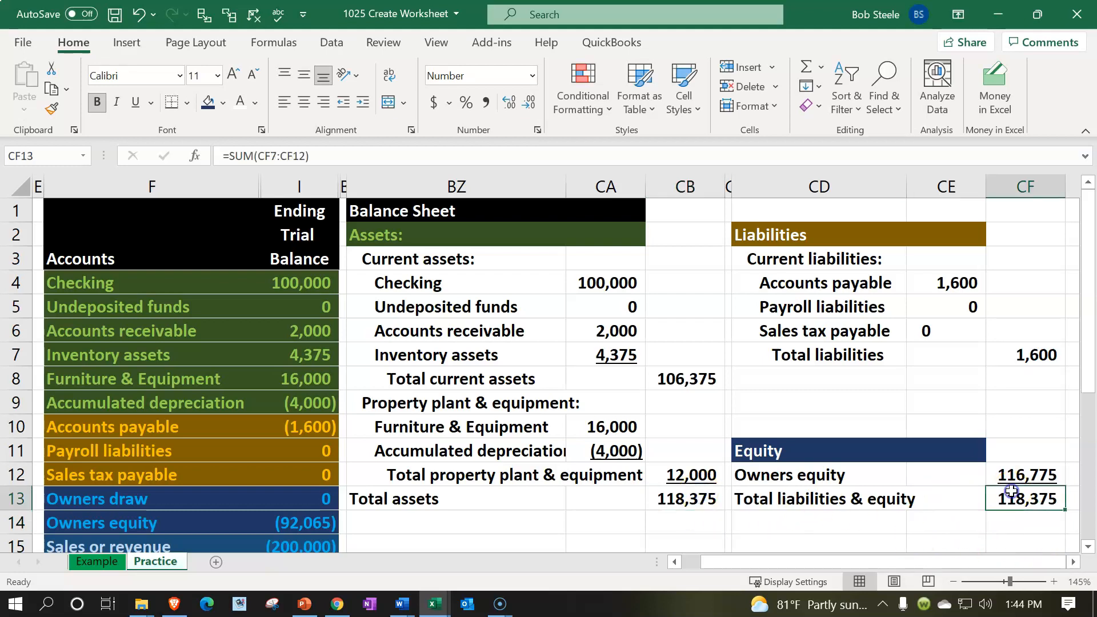
scroll(1028, 531, "down", 1)
left_click(1041, 460)
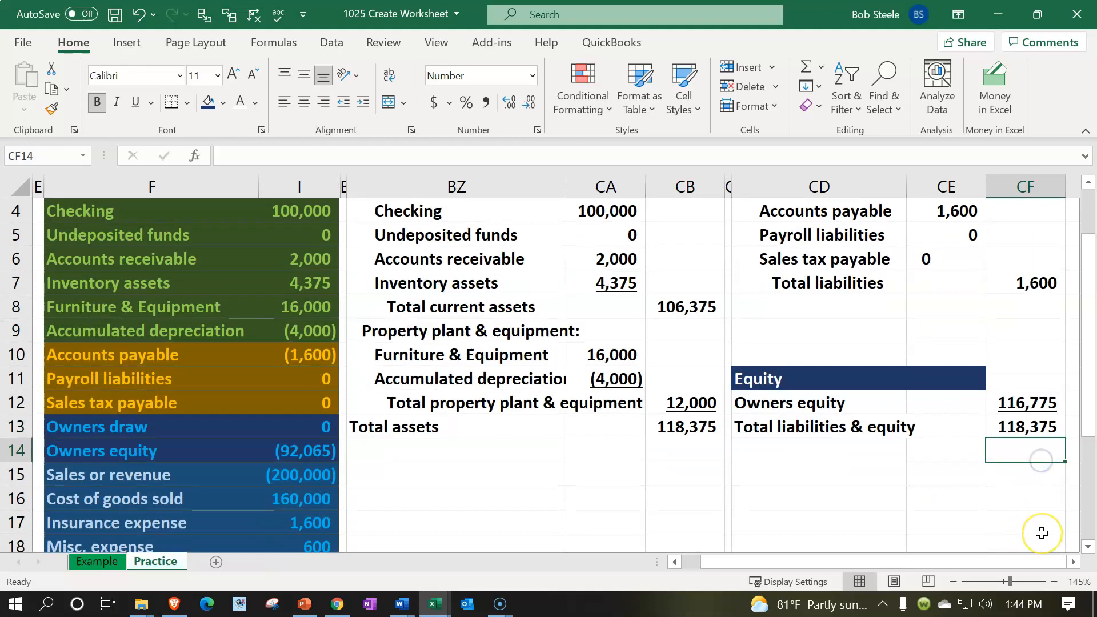
type("=")
key("Left")
key("Left")
key("Left")
key("Left")
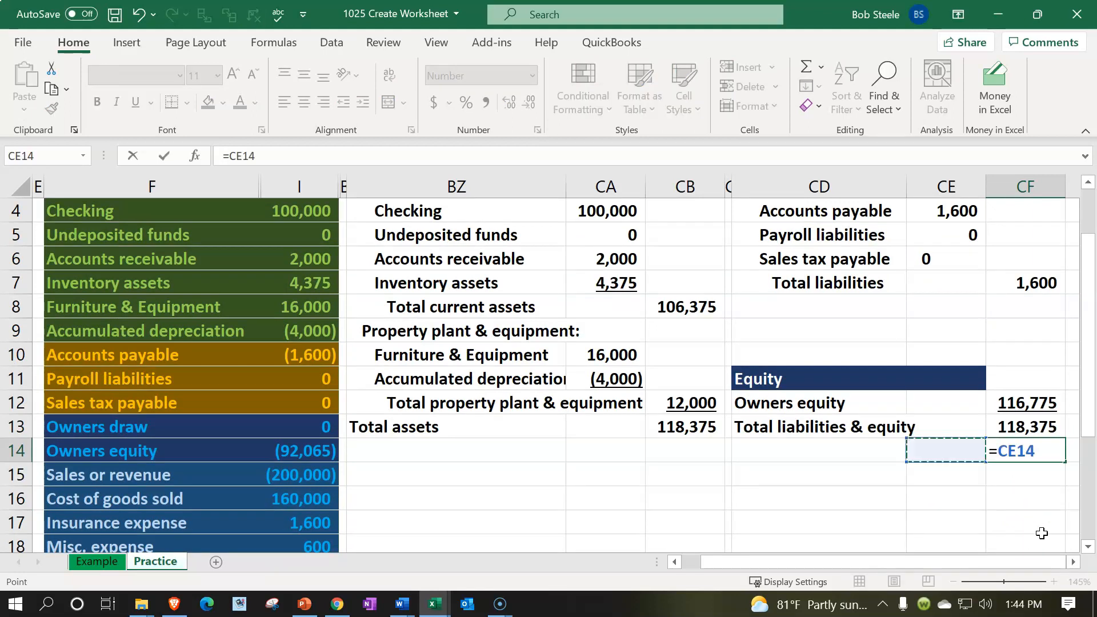
key("Up")
type("-")
key("Up")
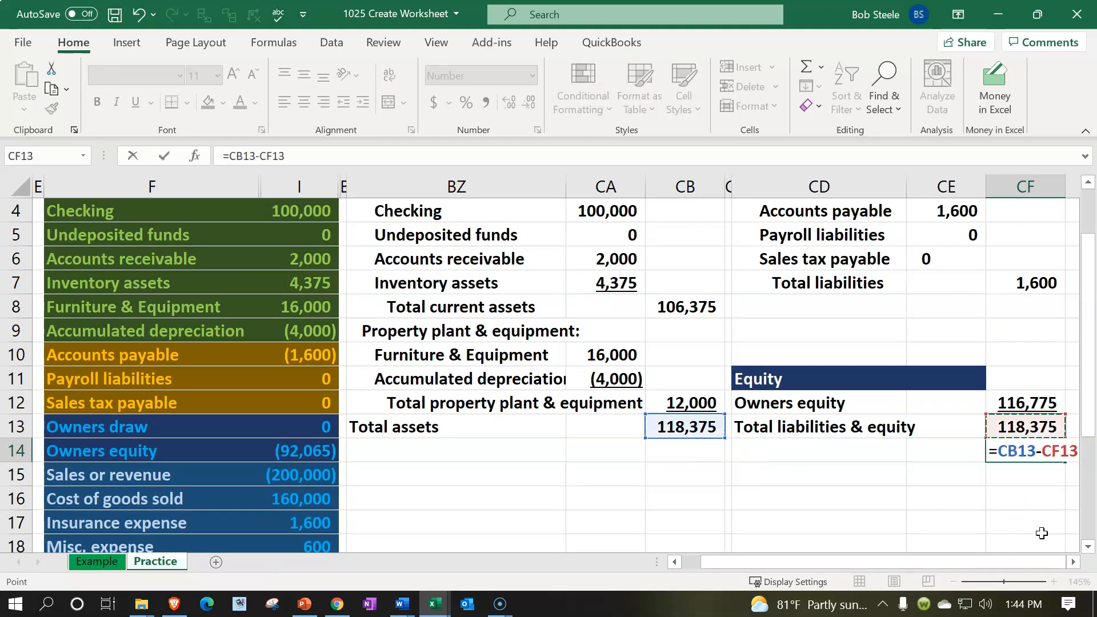
key("Return")
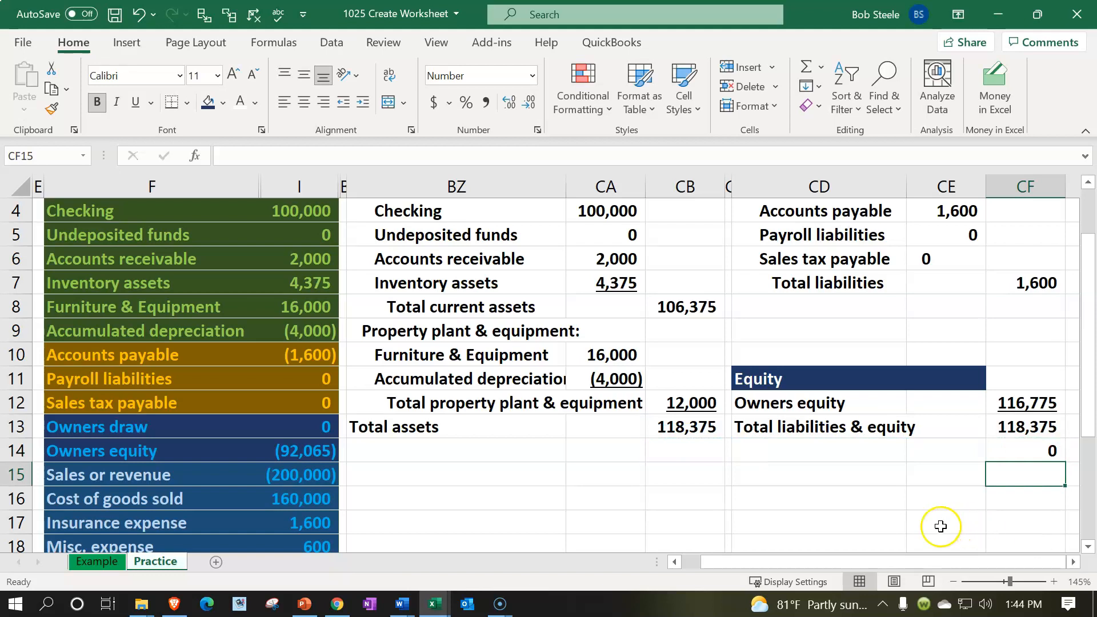
scroll(674, 488, "down", 1)
scroll(675, 487, "down", 2)
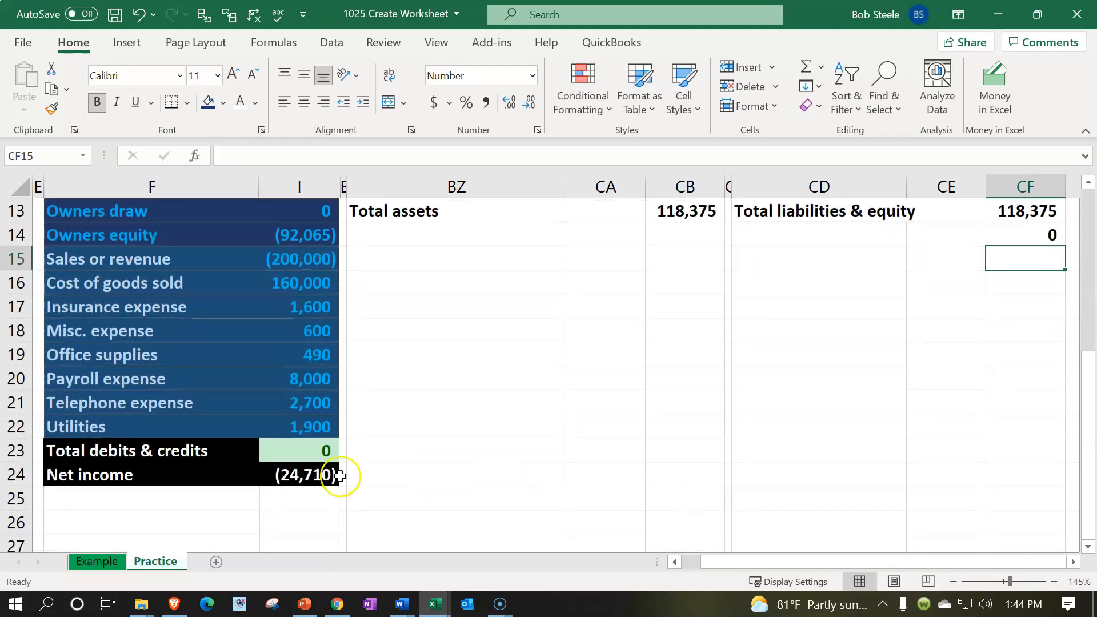
Copy the conditional formatting of the total debits and credits cell I23 onto the balance check cell CF14
left_click(314, 451)
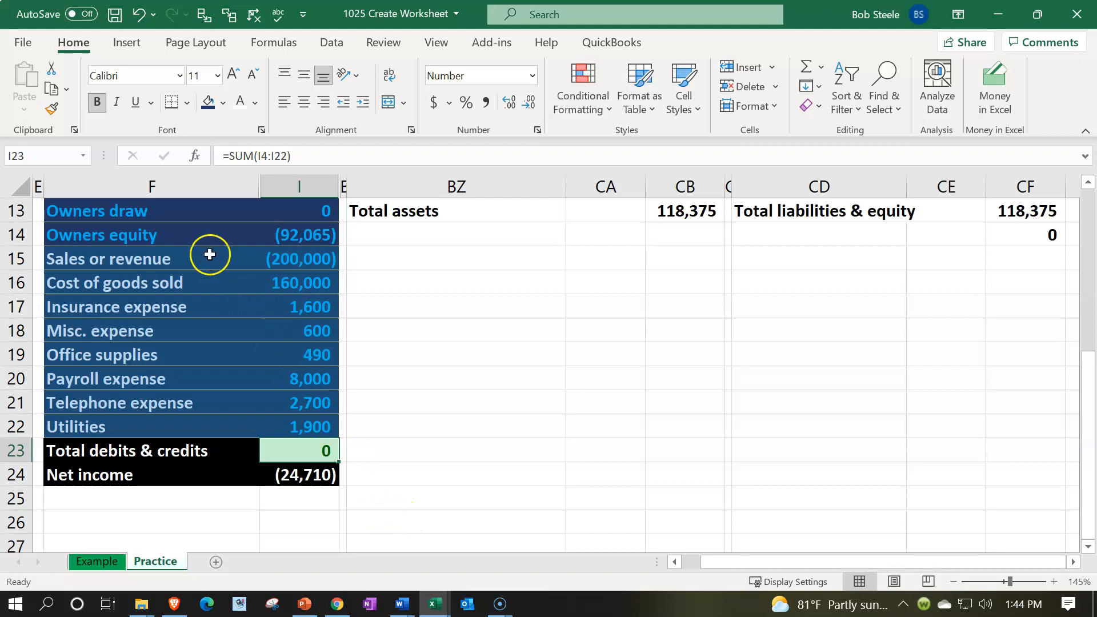
left_click(56, 113)
scroll(955, 367, "up", 1)
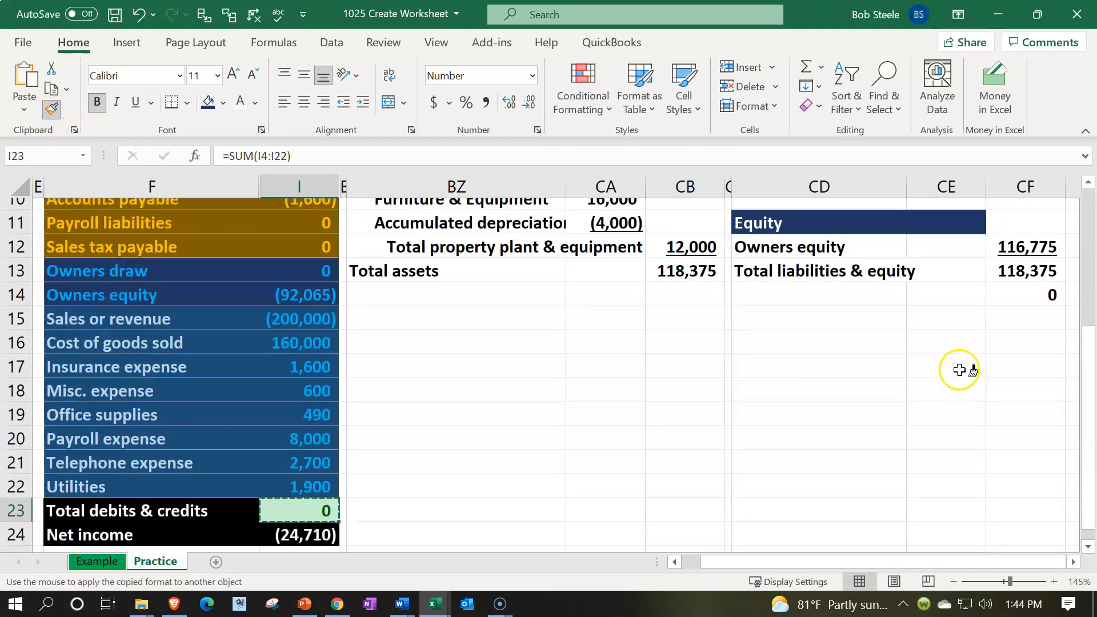
left_click(1023, 303)
Test the balance check by overwriting total liabilities in CF7 with 1700, and undo the entry
scroll(1009, 458, "up", 2)
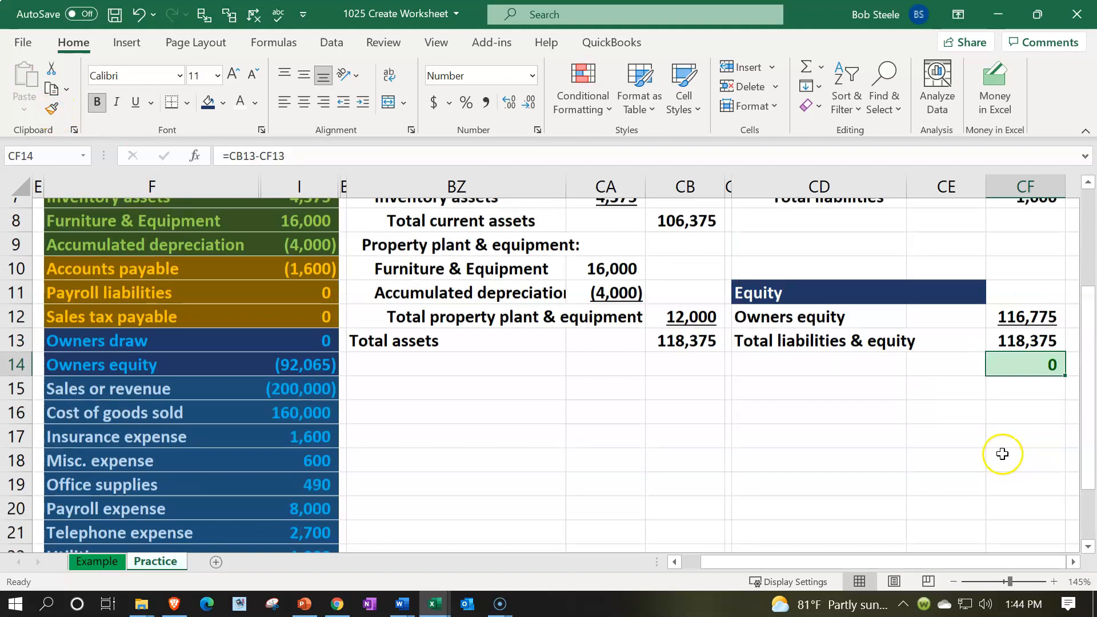
left_click(1030, 287)
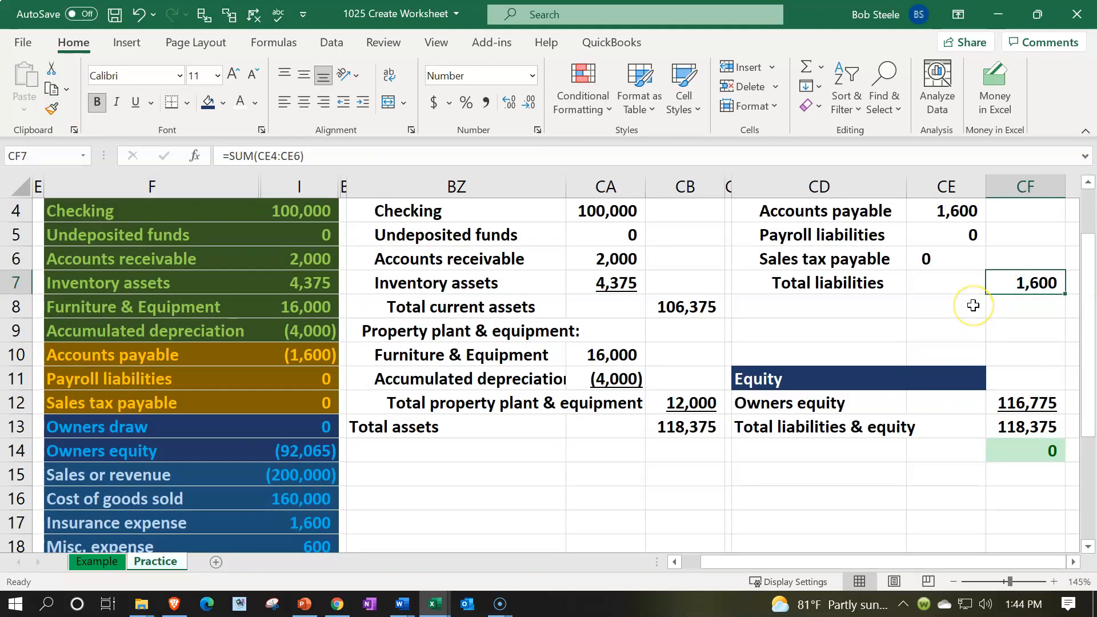
type("1700")
key("Return")
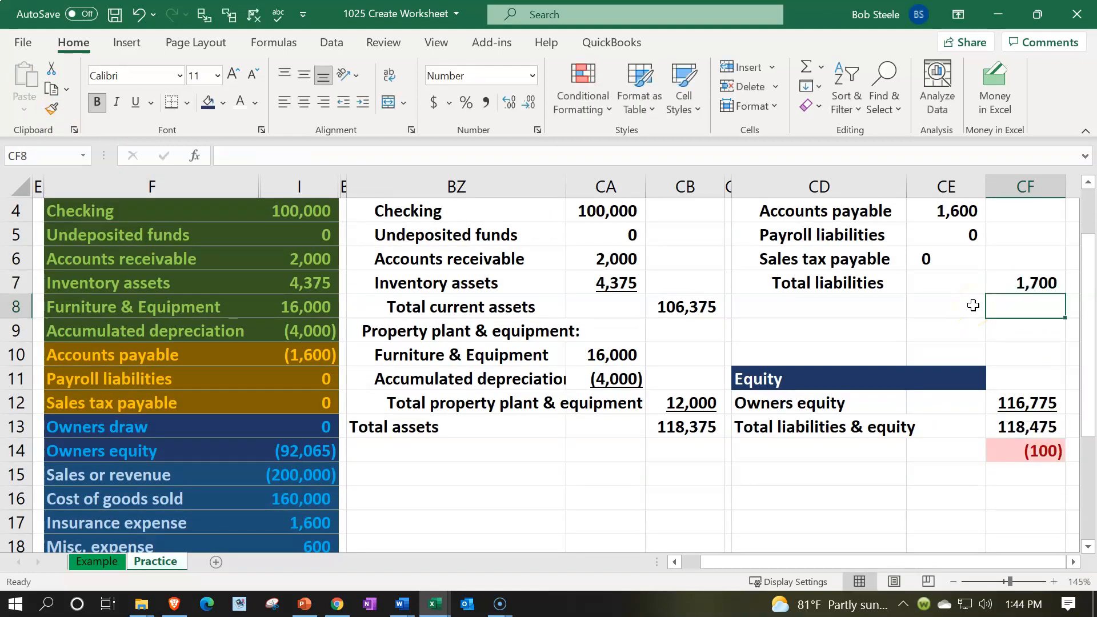
left_click(140, 22)
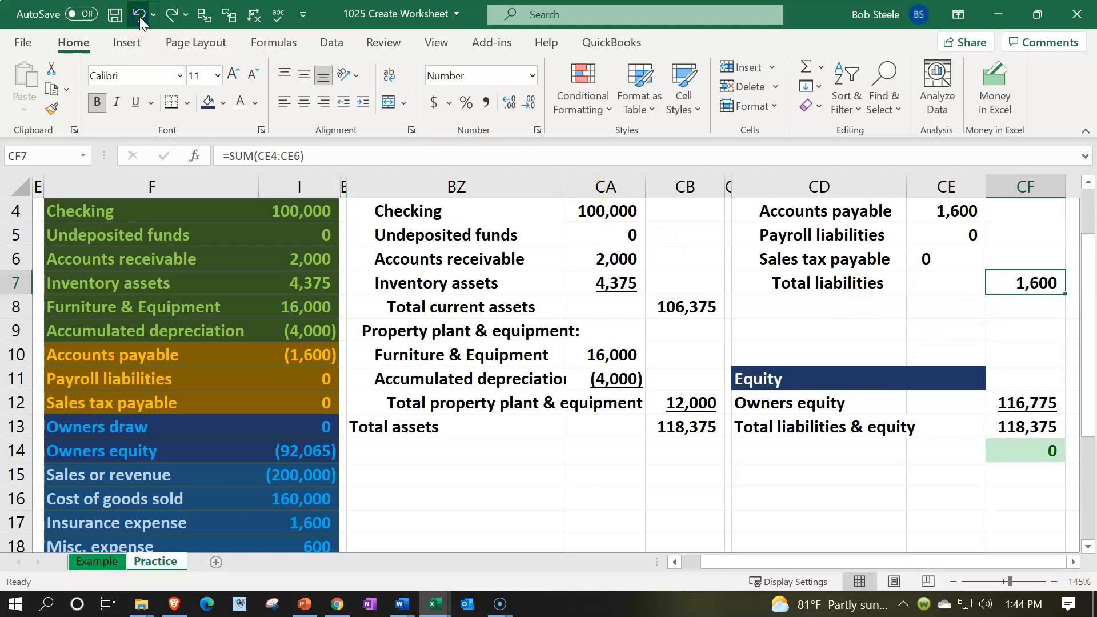
Fill the Balance Sheet title row black across BZ1:CF1
scroll(680, 427, "up", 1)
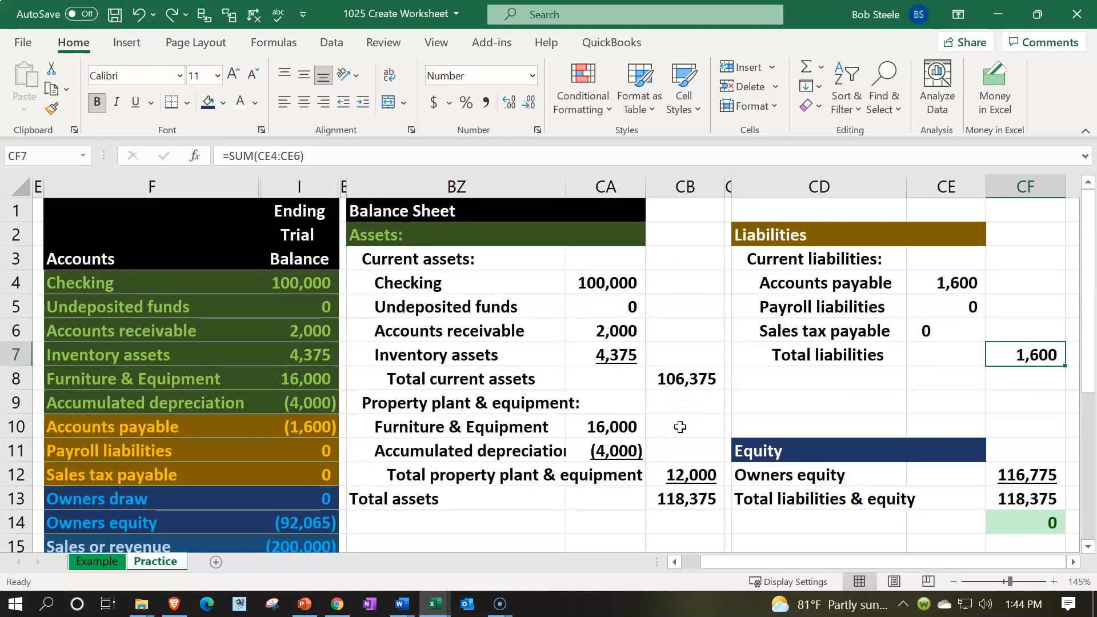
left_click_drag(473, 216, 1007, 201)
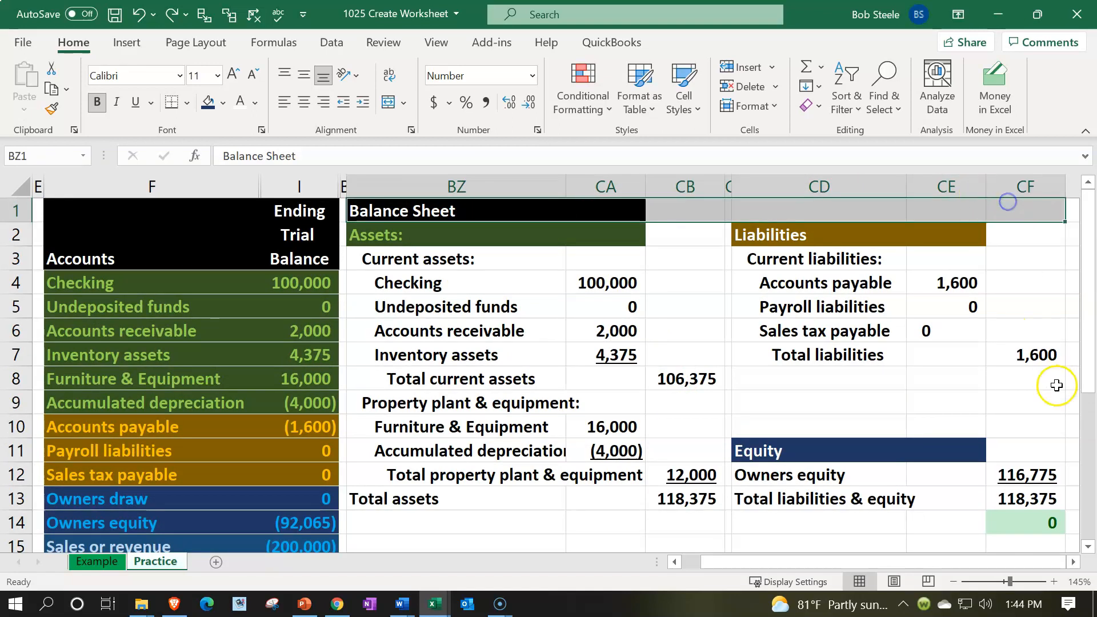
left_click(211, 108)
left_click(223, 102)
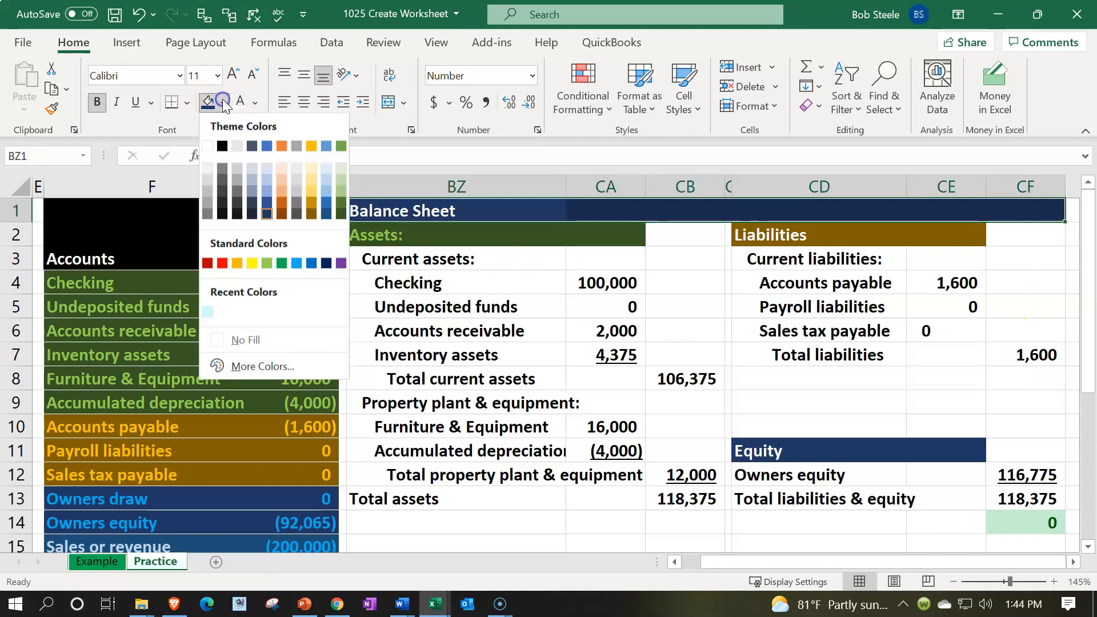
left_click(221, 147)
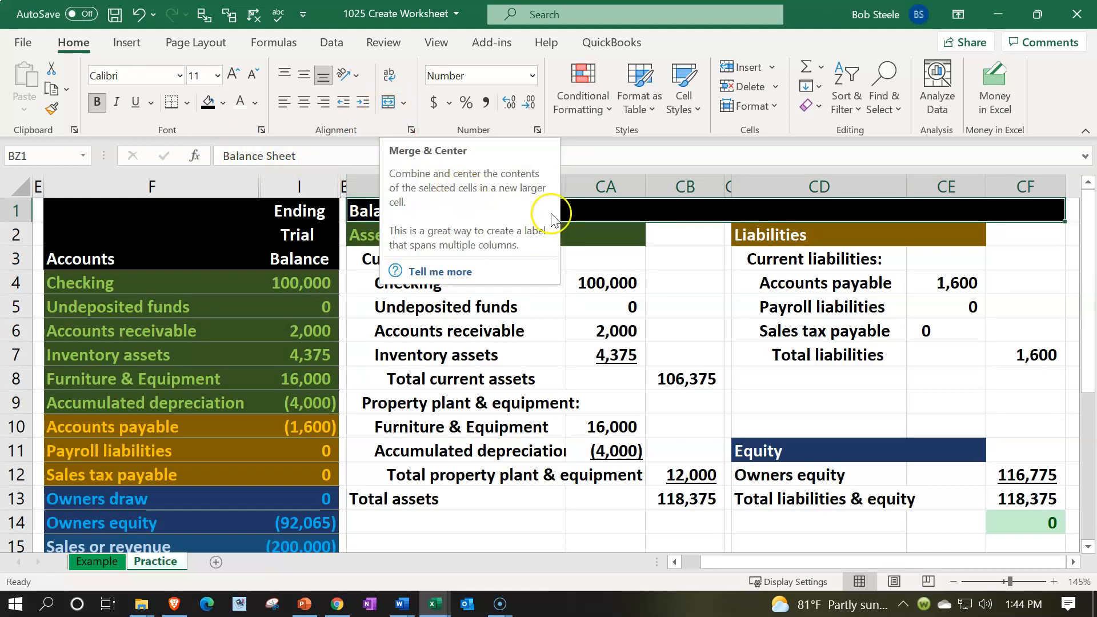
Center the Balance Sheet title over BZ1:CF1 using the Center Across Selection horizontal alignment
right_click(607, 211)
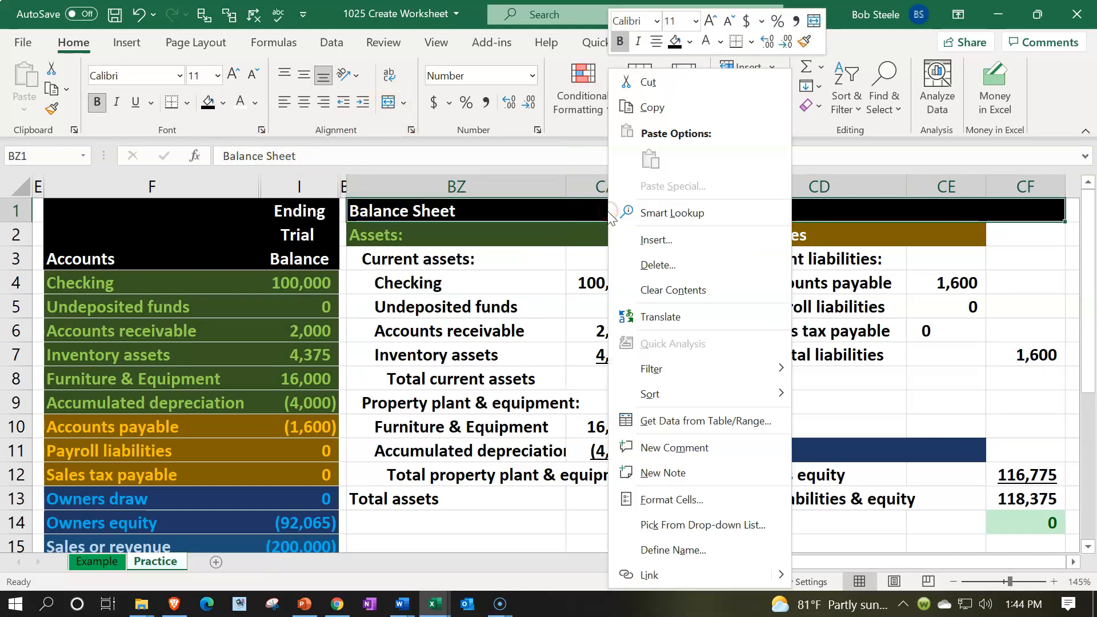
left_click(660, 498)
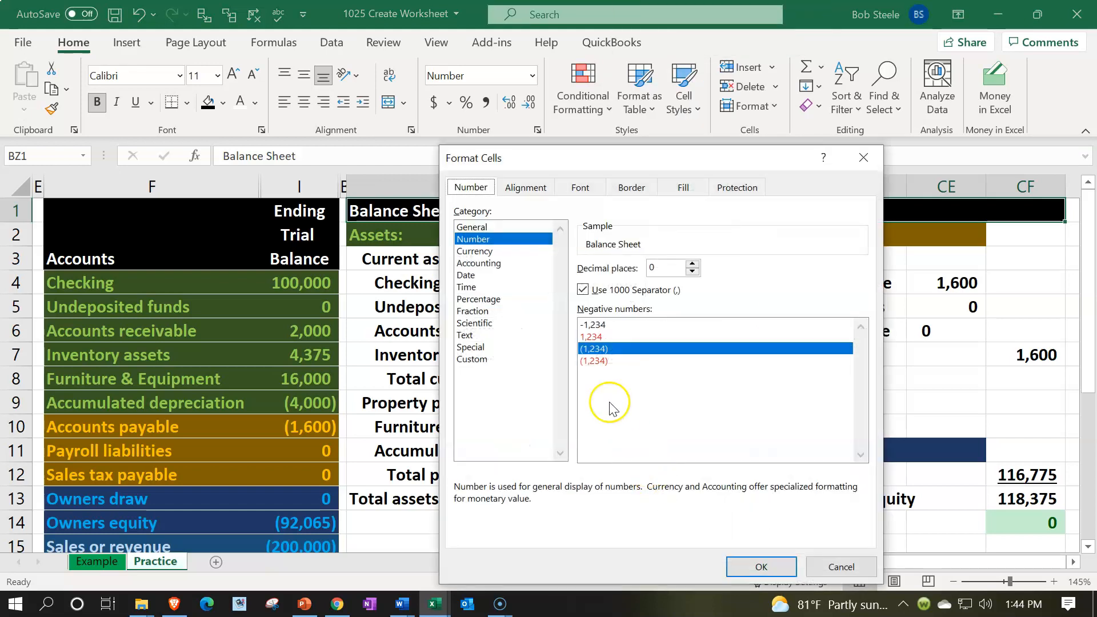
left_click(526, 188)
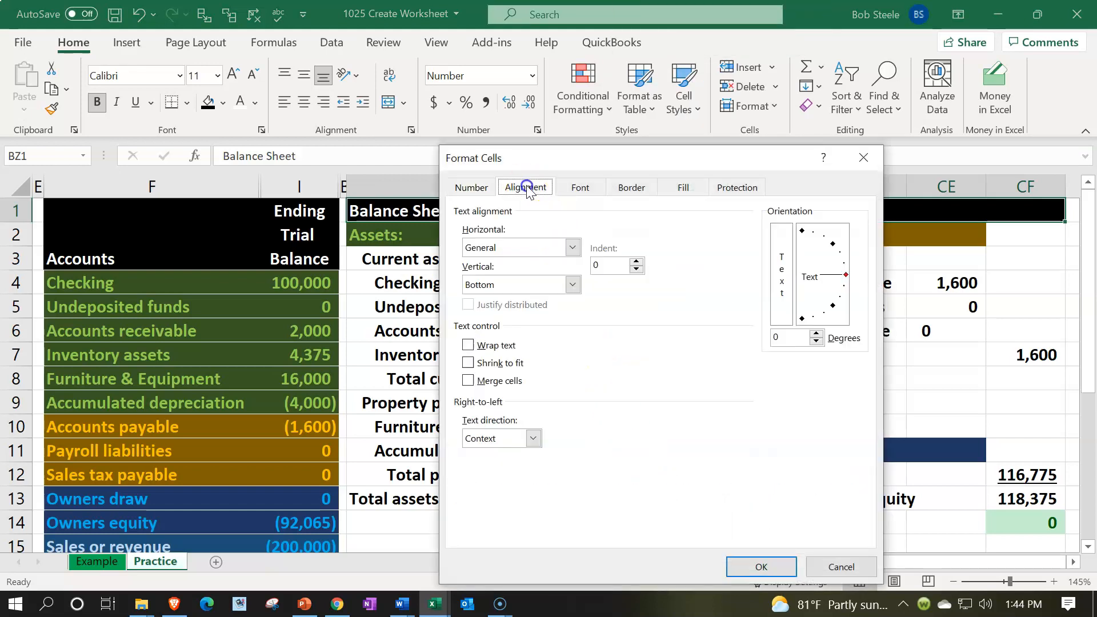
left_click(572, 248)
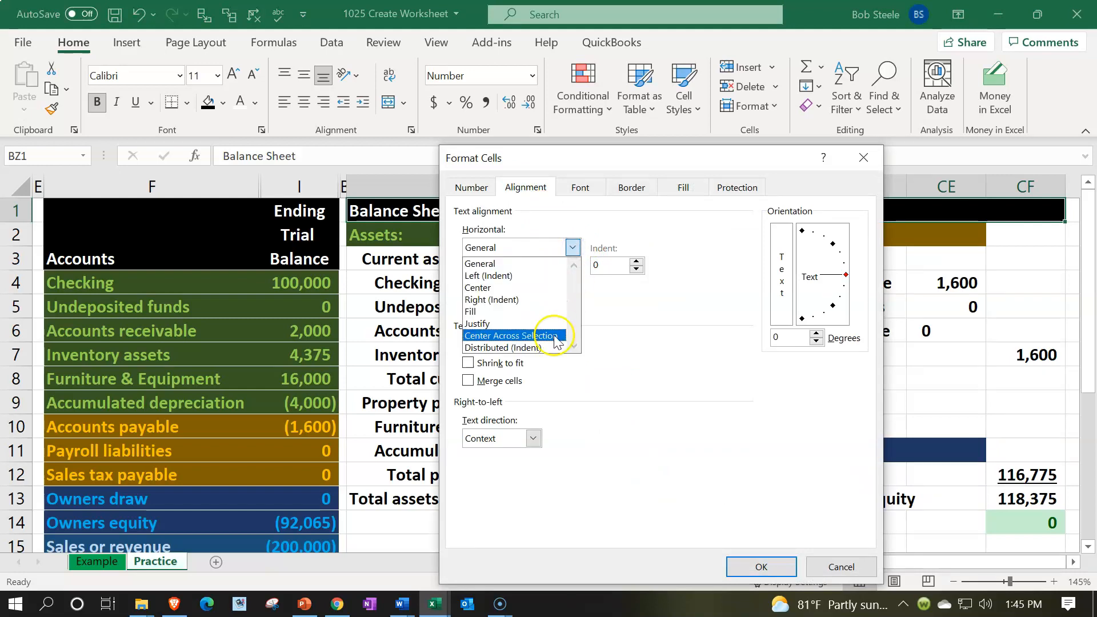
left_click(554, 336)
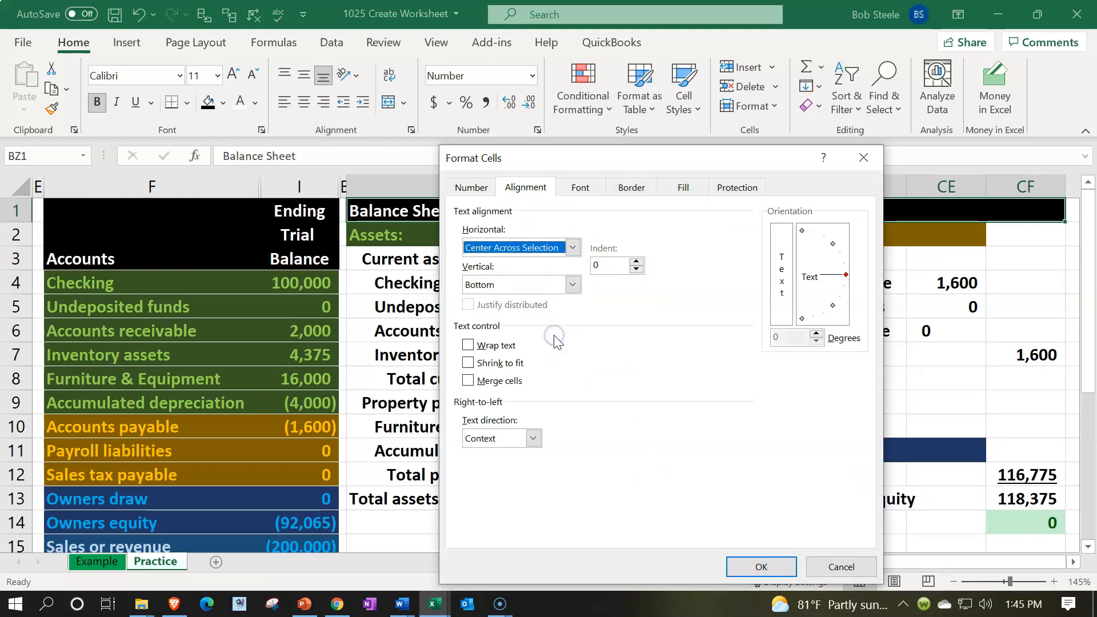
left_click(758, 566)
left_click(616, 355)
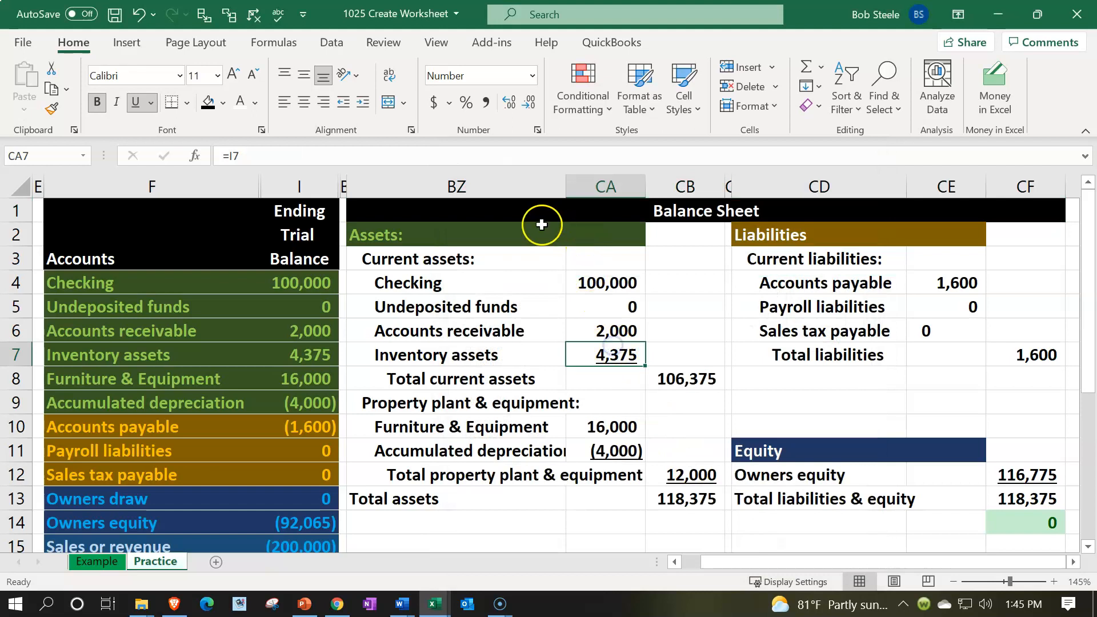
Extend the Assets, Liabilities and Equity header formatting into CB2, CF2 and CF11 with Format Painter
left_click(517, 232)
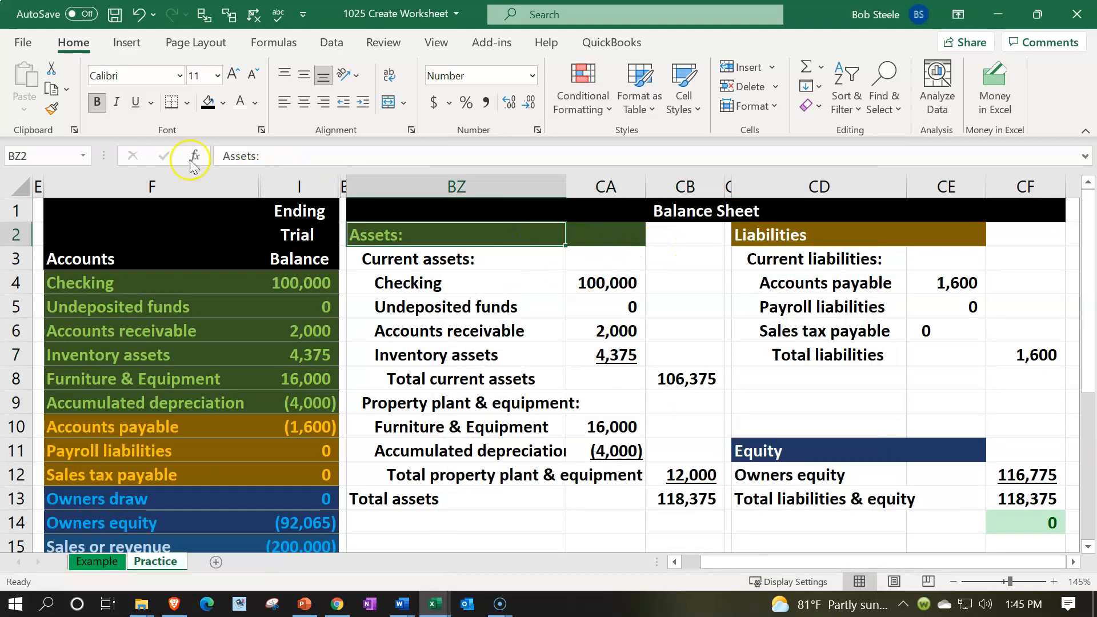
left_click(54, 108)
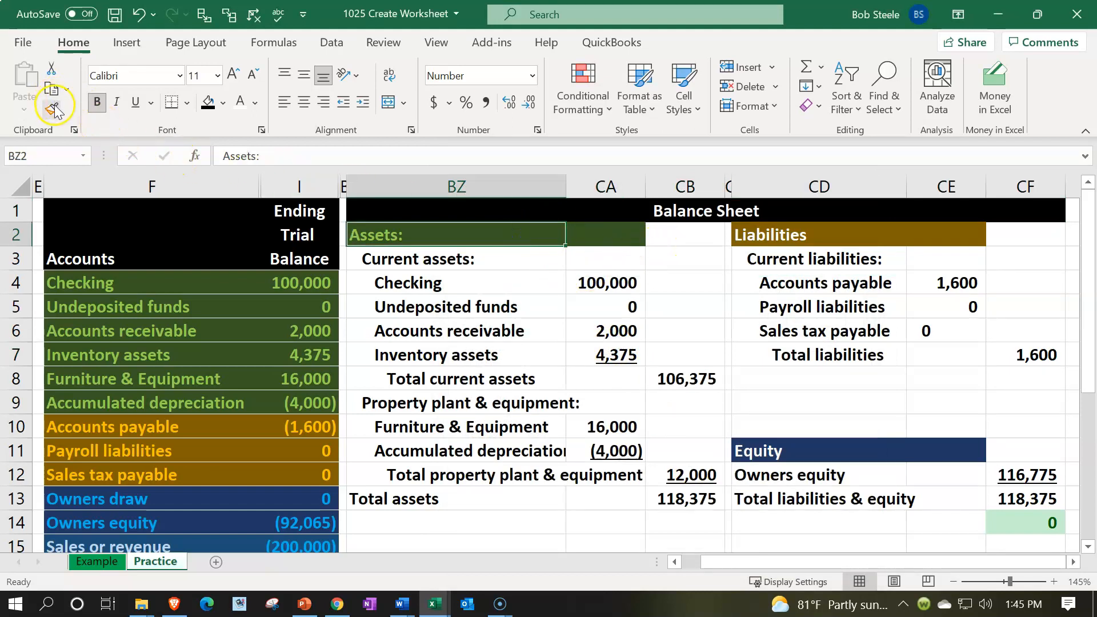
left_click(663, 233)
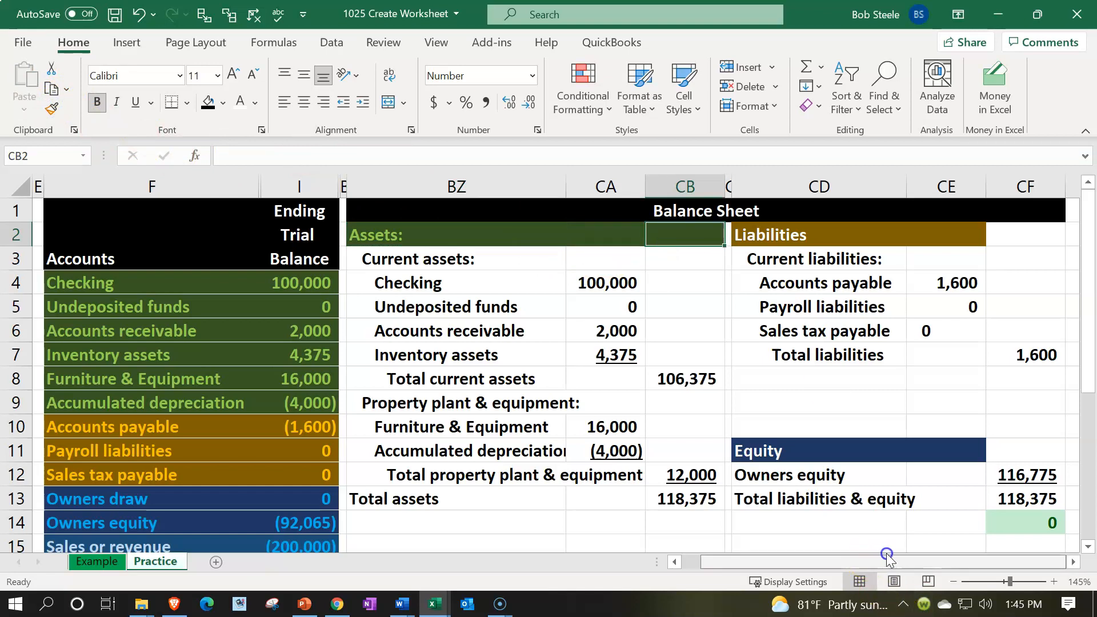
left_click(930, 246)
left_click(50, 109)
left_click(1009, 234)
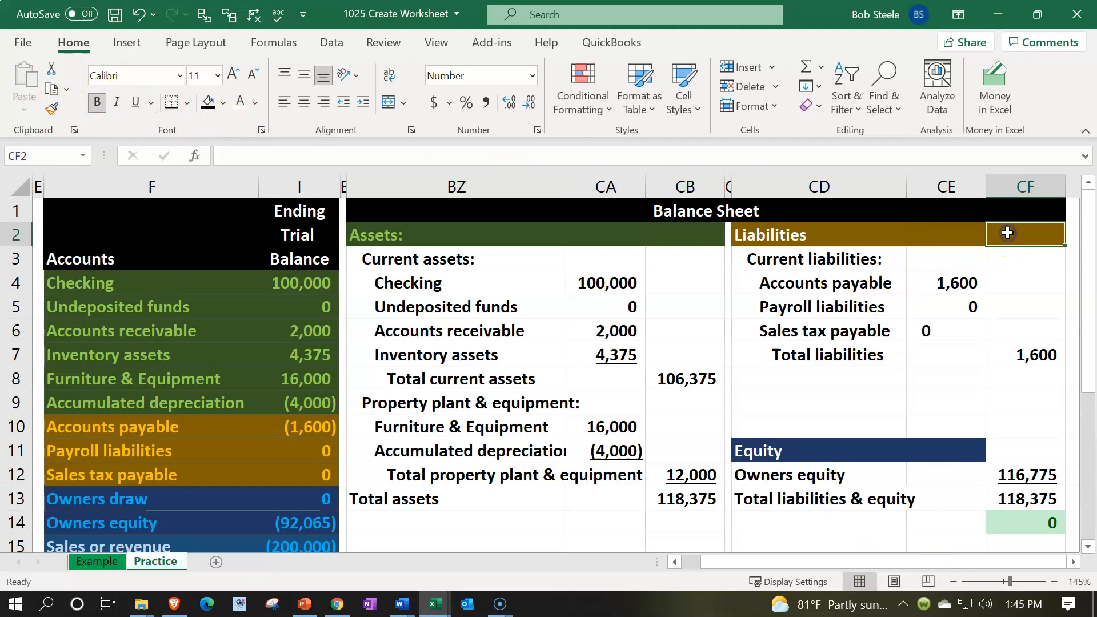
left_click(941, 446)
left_click(51, 108)
left_click(1020, 460)
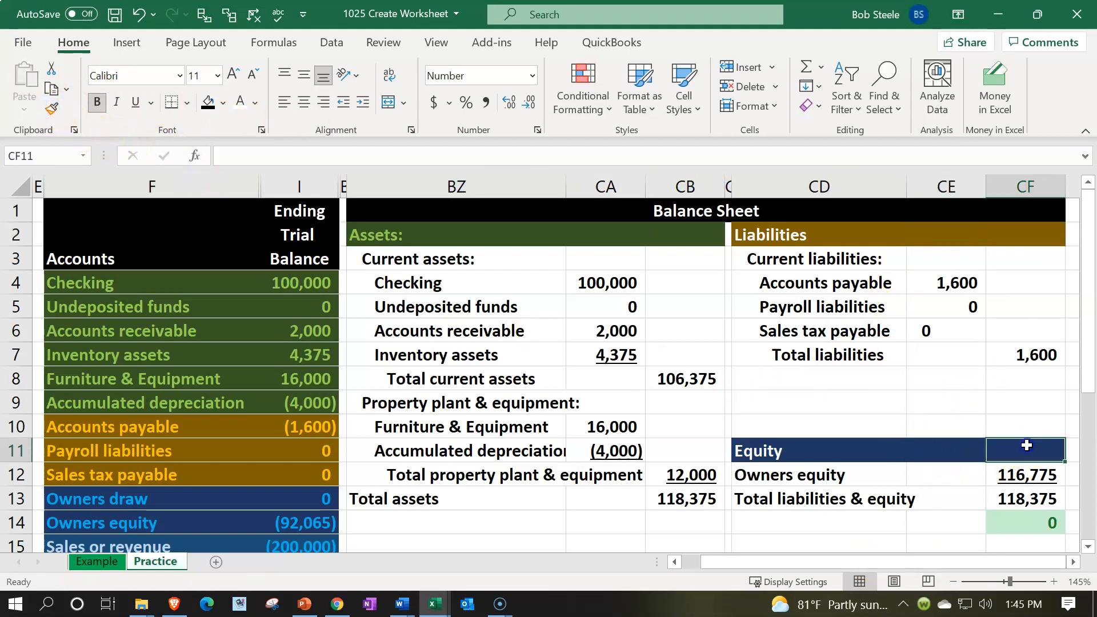
Apply all borders and a light blue fill to the assets section BZ3:CB13
left_click(426, 256)
left_click_drag(650, 361, 673, 499)
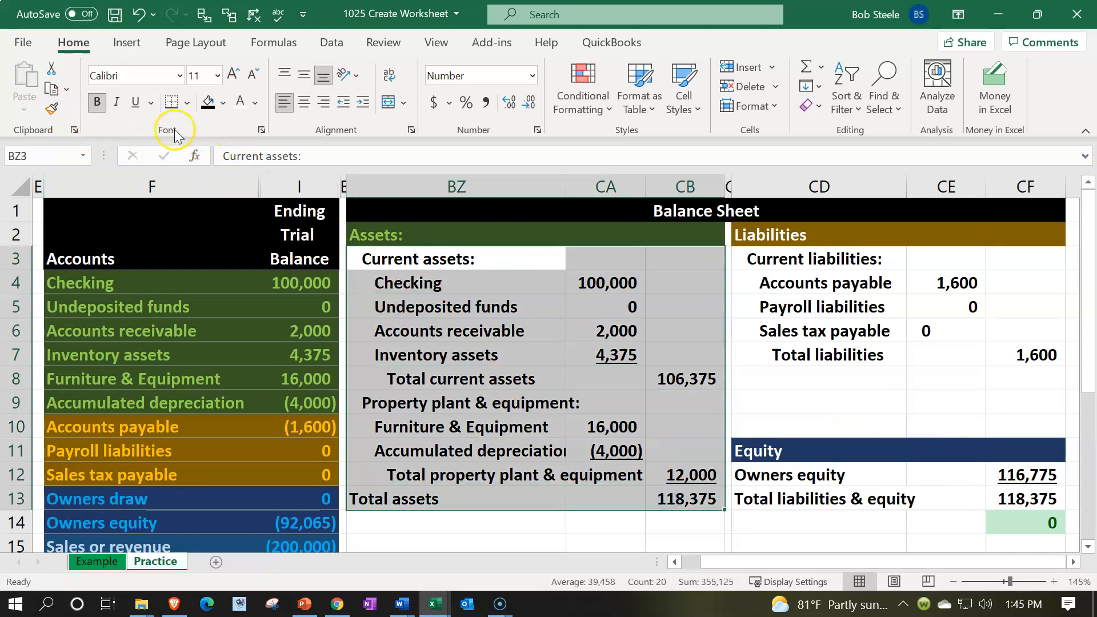
left_click(186, 103)
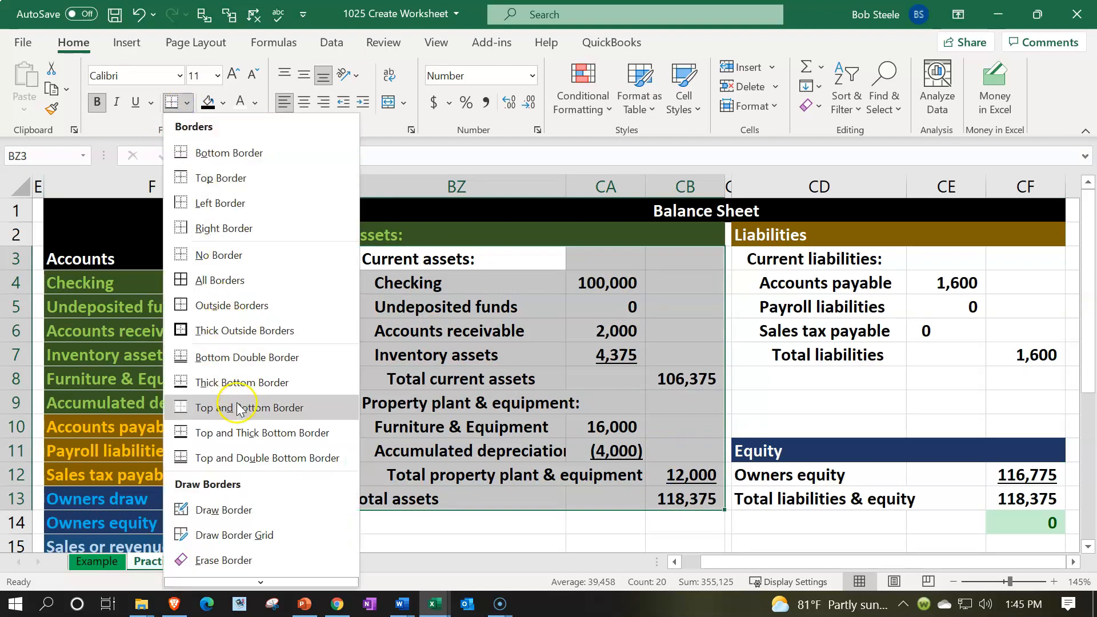
left_click(227, 279)
left_click(222, 103)
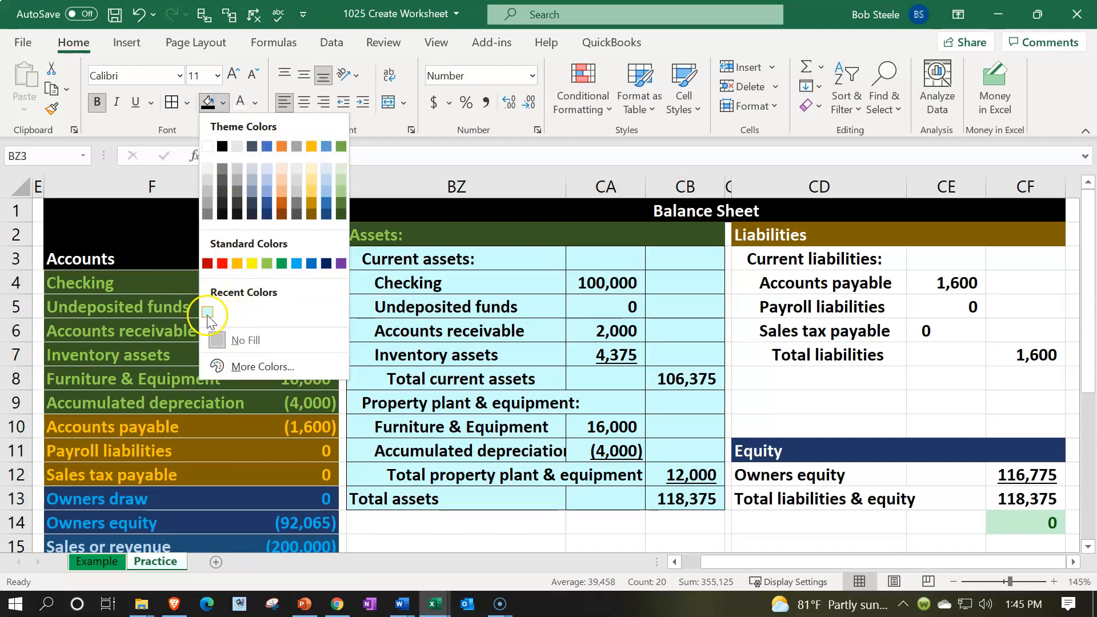
left_click(262, 367)
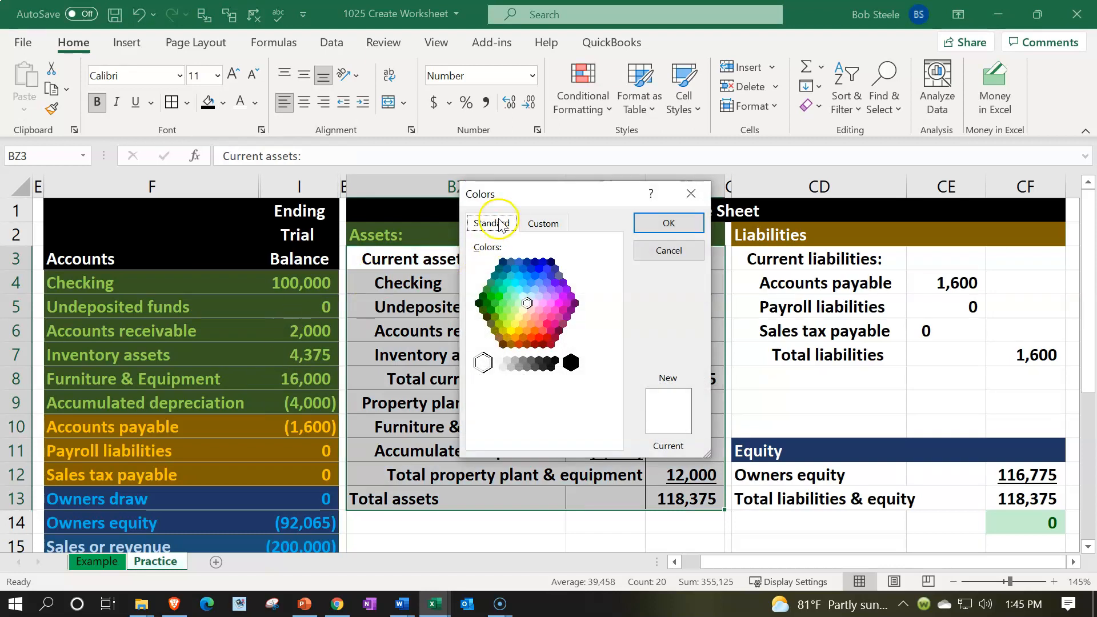
left_click(522, 295)
left_click(665, 224)
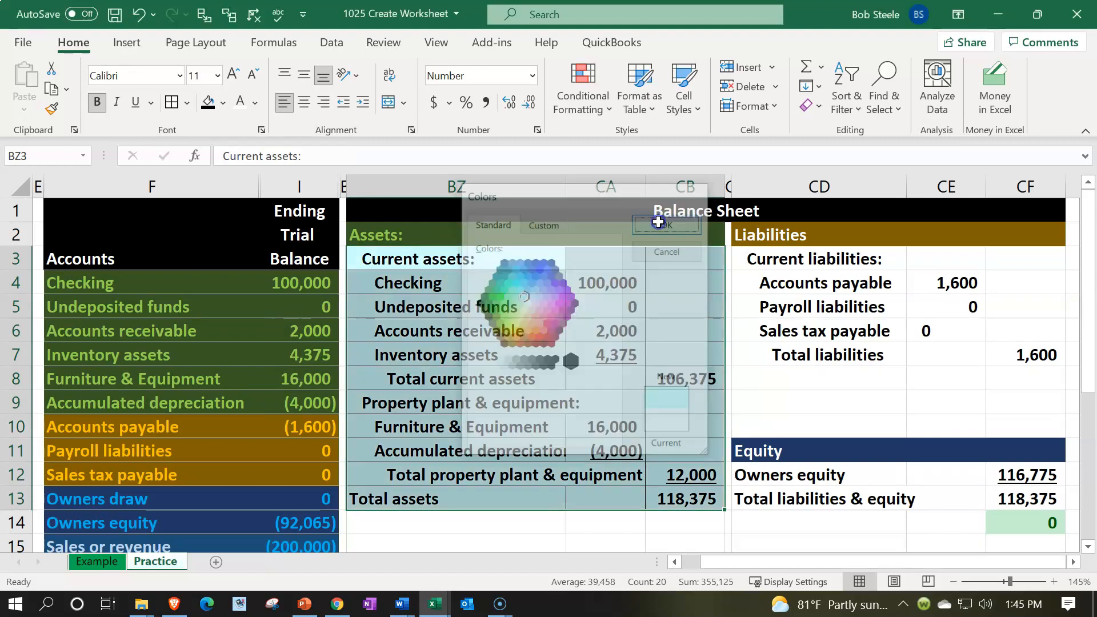
Copy the payroll liabilities amount's format from CE5 to sales tax payable in CE6, and underline CE6
left_click_drag(804, 258, 921, 284)
left_click(944, 326)
left_click(944, 301)
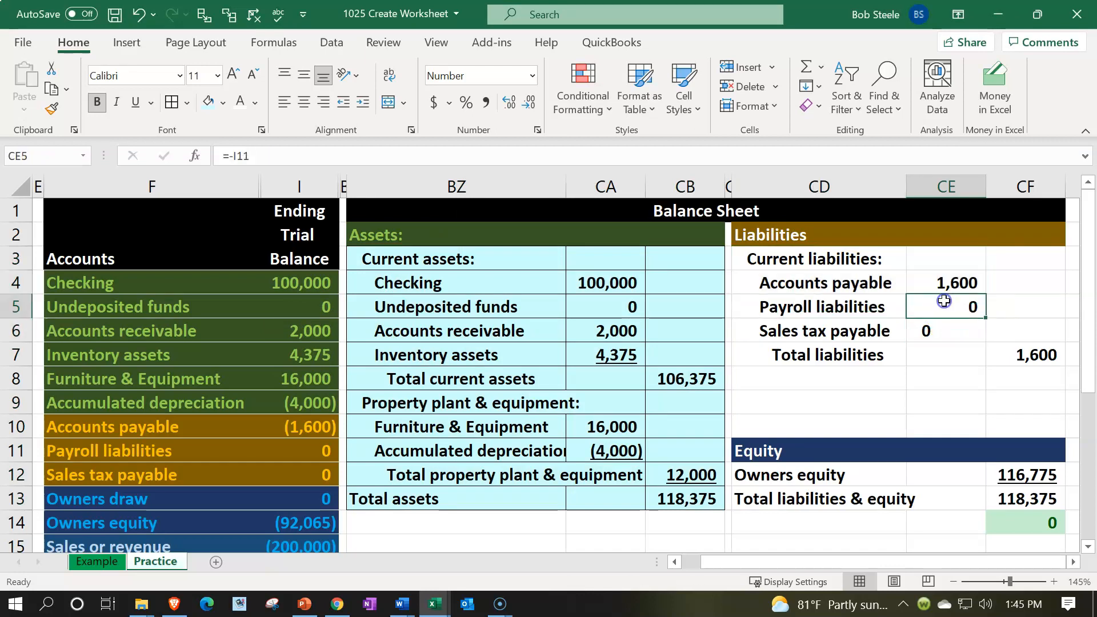
left_click(52, 110)
left_click(918, 330)
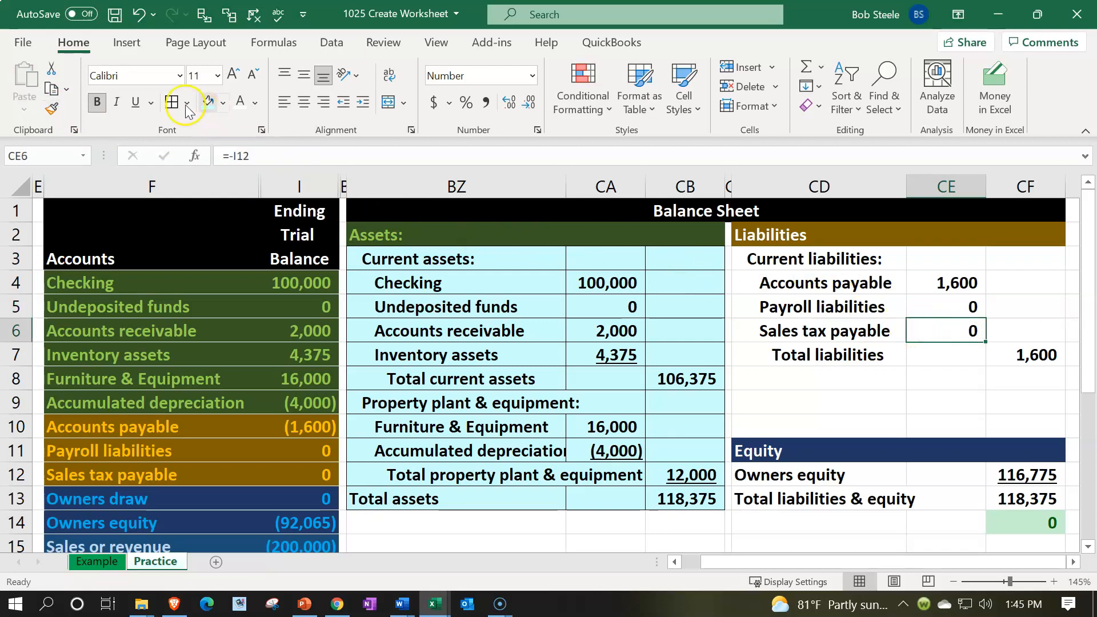
left_click(135, 102)
Apply the same borders and light blue fill to the liabilities range CD3:CF10 and the equity range CD12:CF13
left_click_drag(818, 269, 999, 421)
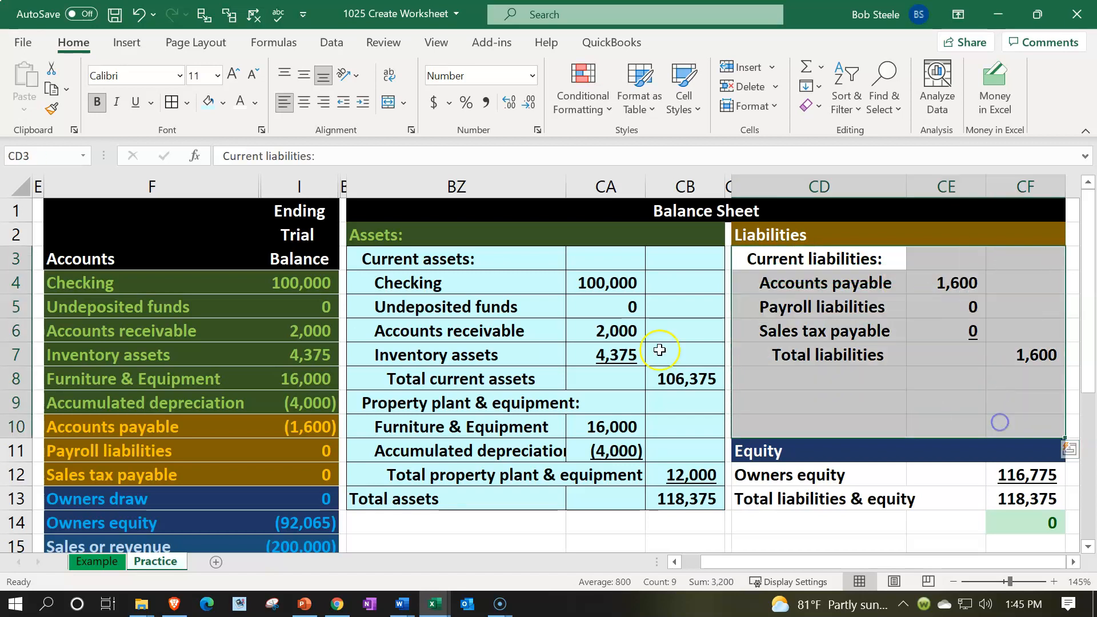
left_click(171, 102)
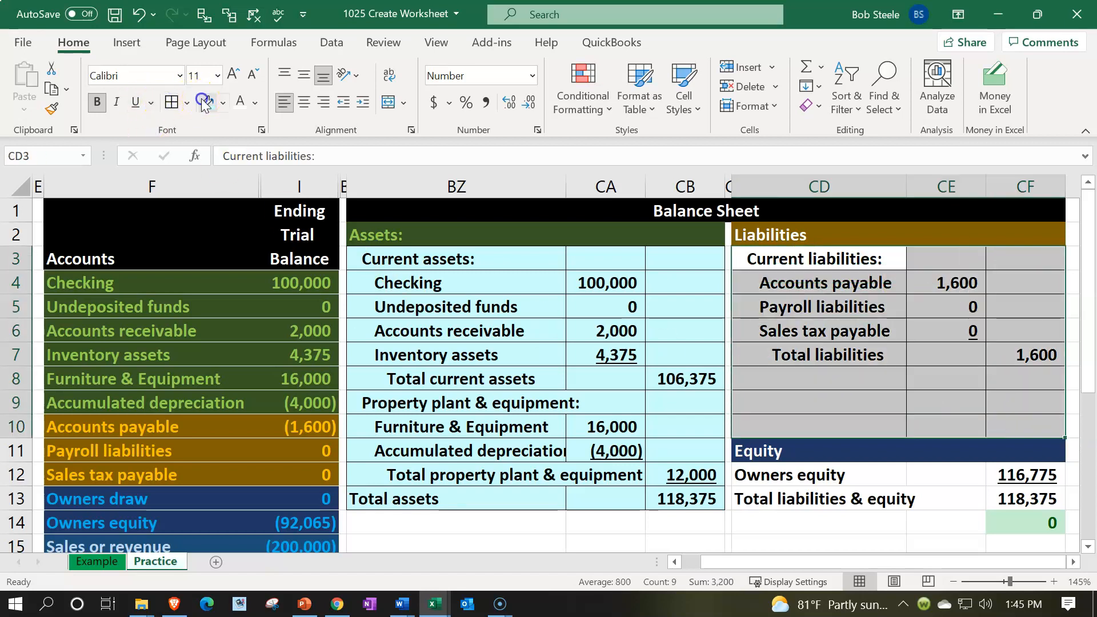
mouse_move(845, 478)
left_mouse_down()
mouse_move(1026, 474)
mouse_move(1019, 497)
left_mouse_up()
left_click(169, 103)
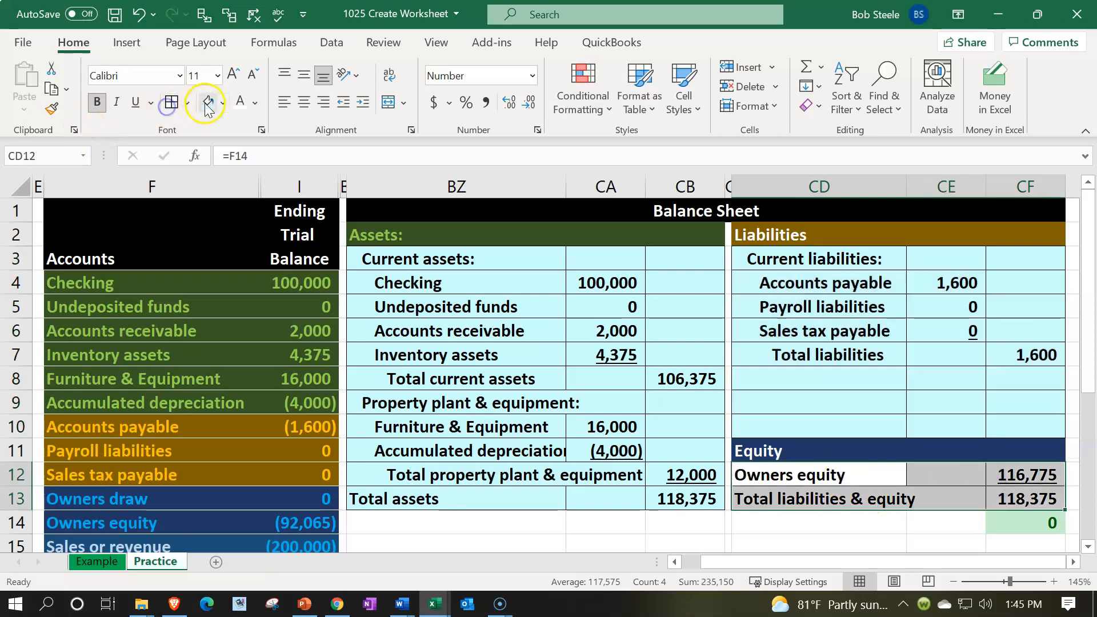
Spell-check the whole Practice sheet, ignoring all instances of "bal" and the repeated word "Subsidiary"
left_click(649, 266)
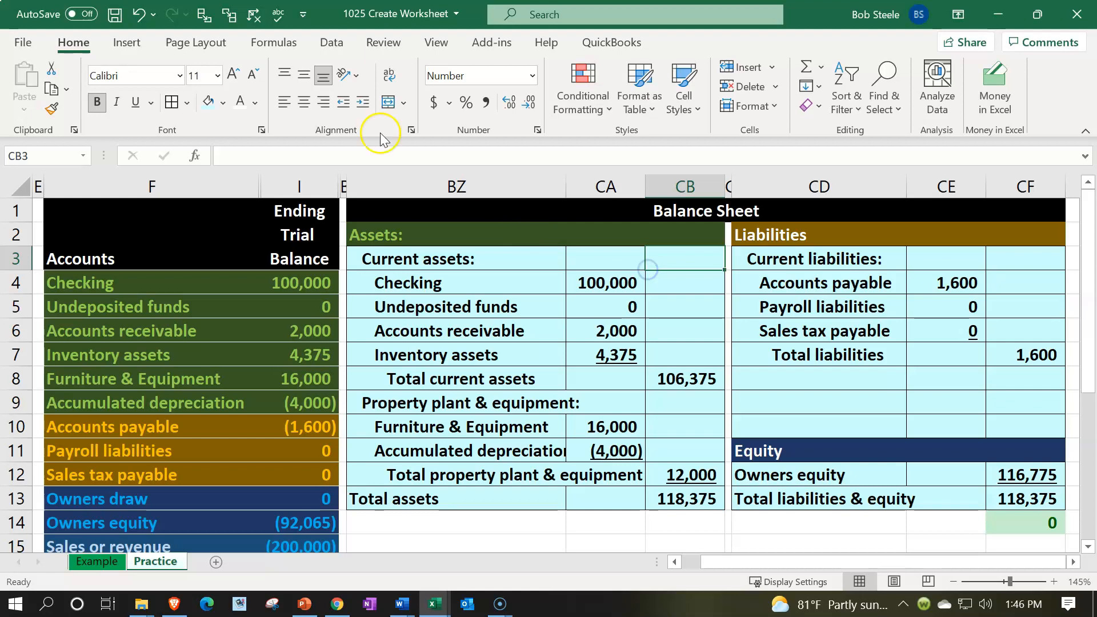
left_click(273, 17)
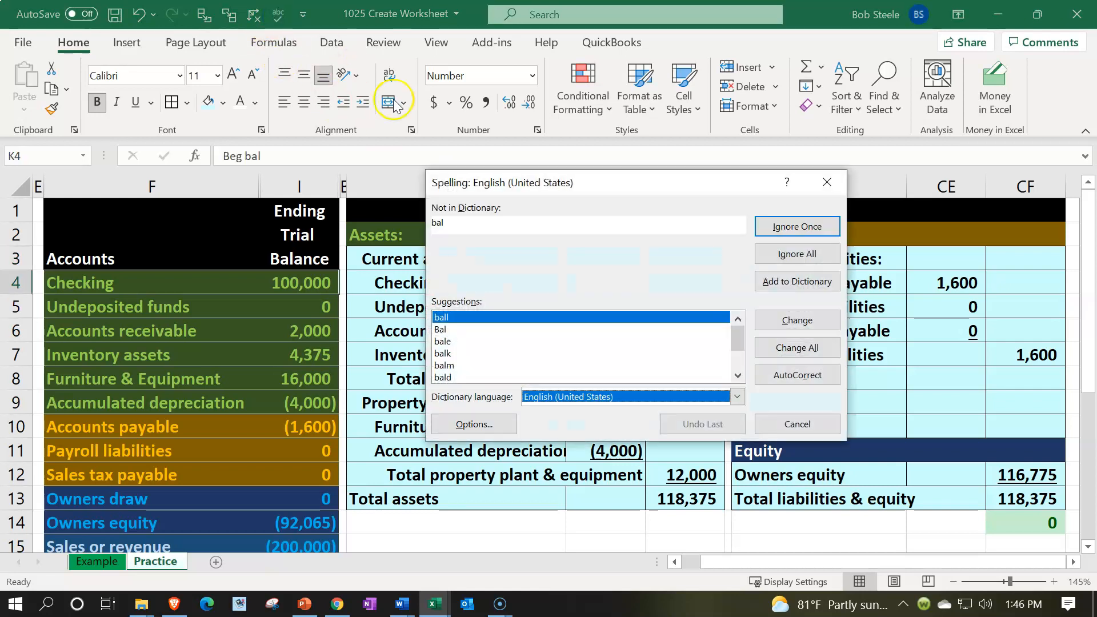
left_click(791, 258)
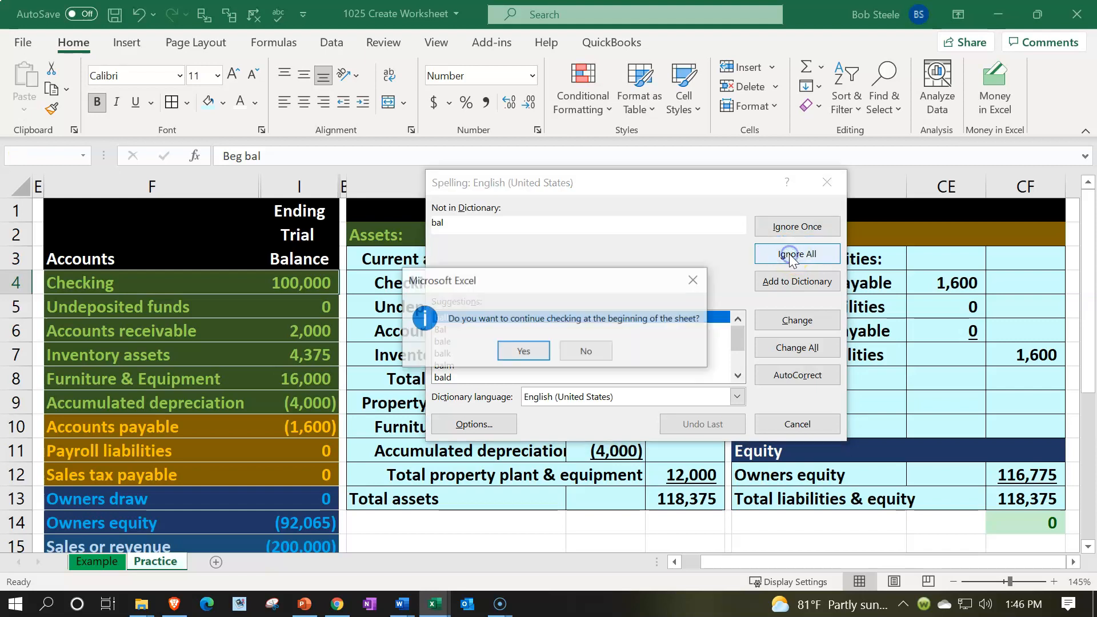
left_click(511, 355)
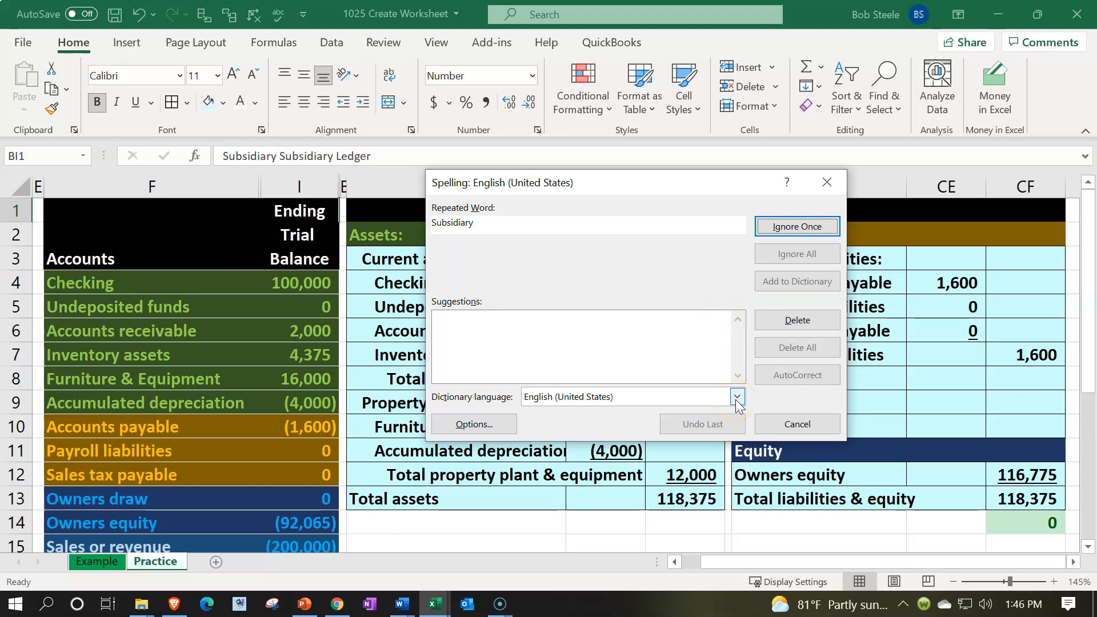
left_click(785, 228)
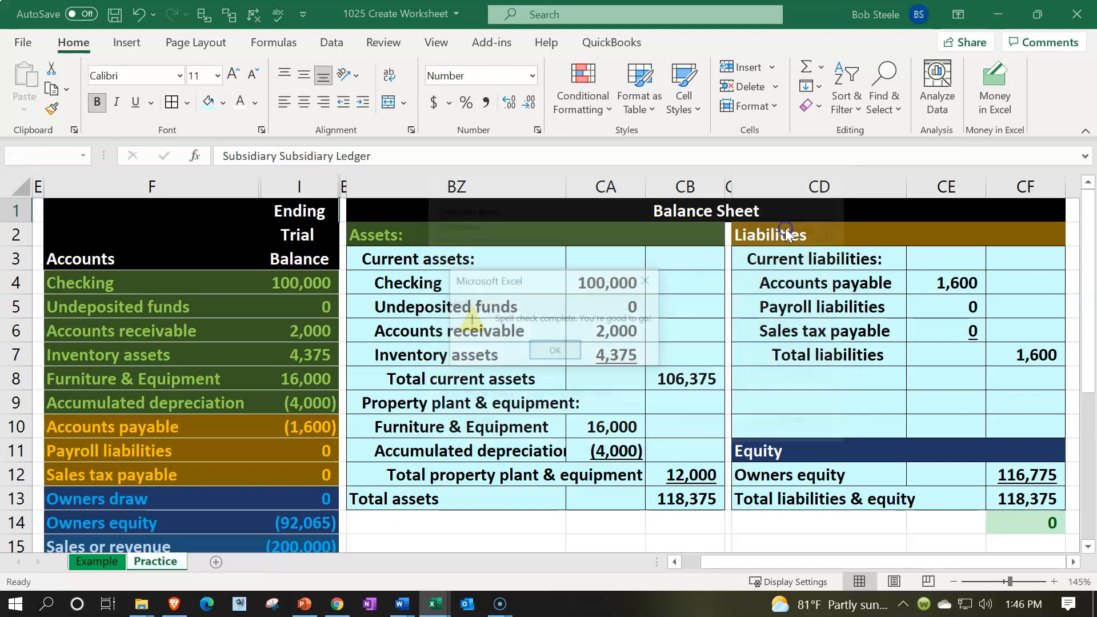
left_click(557, 351)
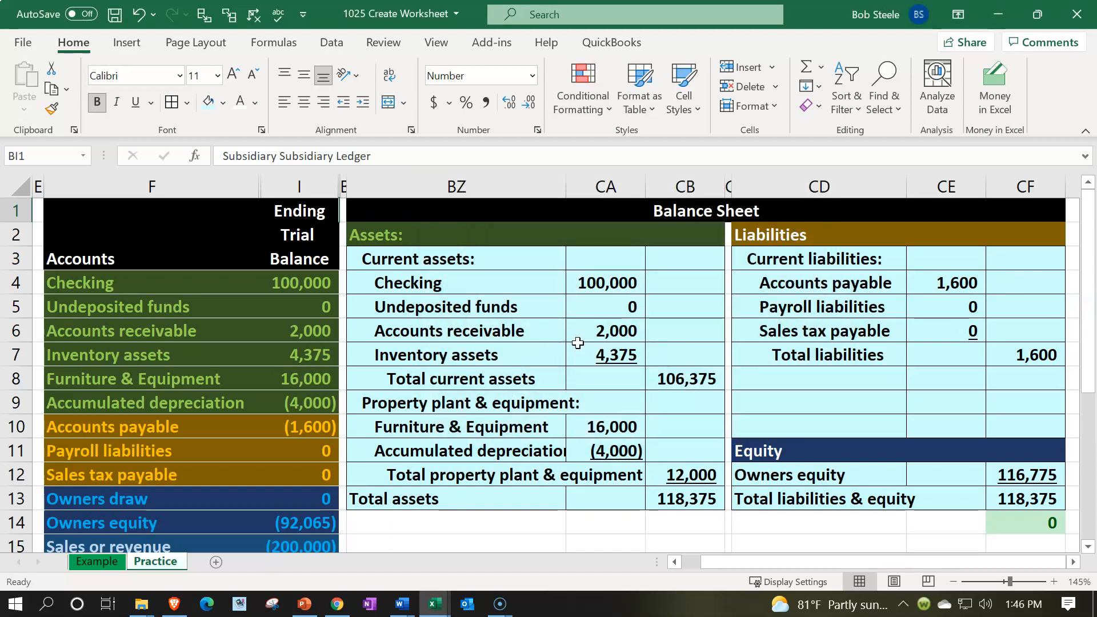
Go to the blank columns beyond the liabilities and equity side of the balance sheet
left_click(689, 428)
key("Right")
key("Right")
key("Right")
key("Right")
key("Right")
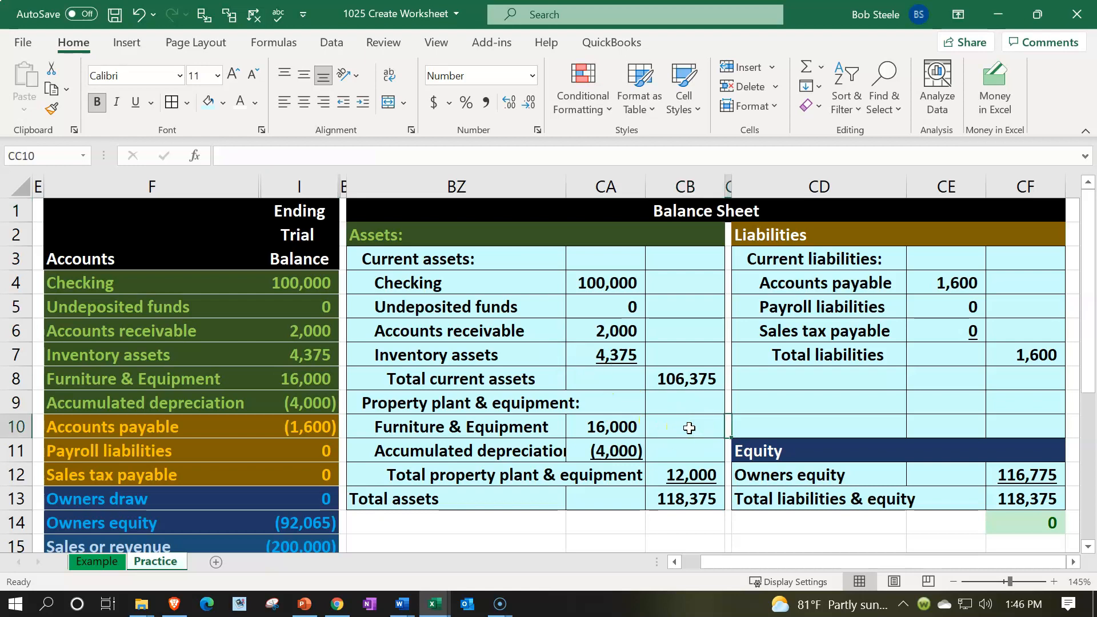